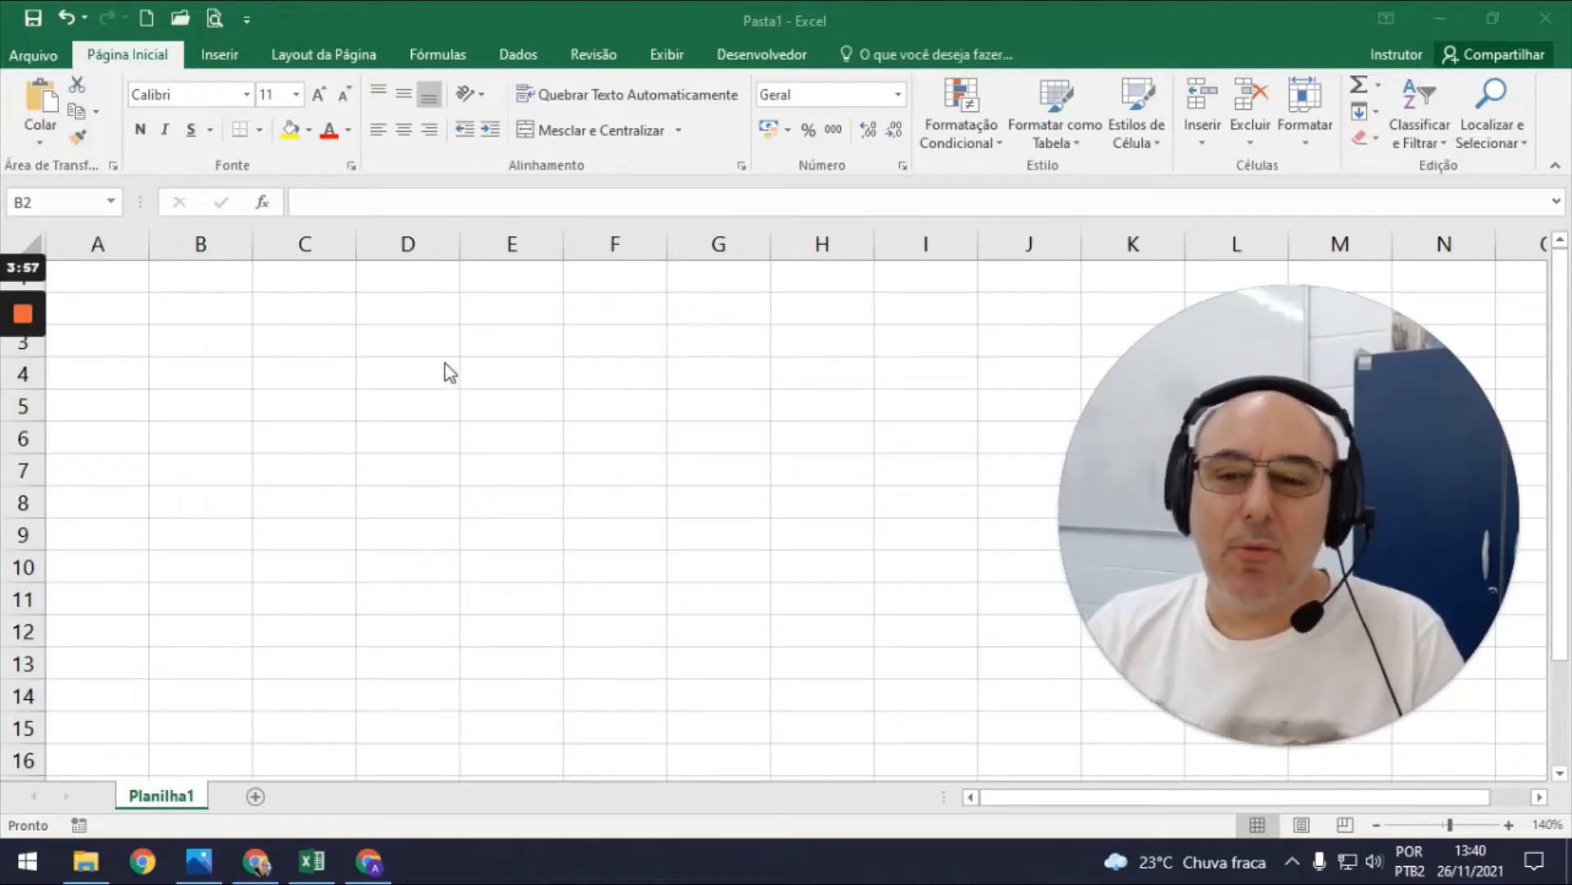
Enter the heading "1º Bí." in cell B2.
left_click(295, 322)
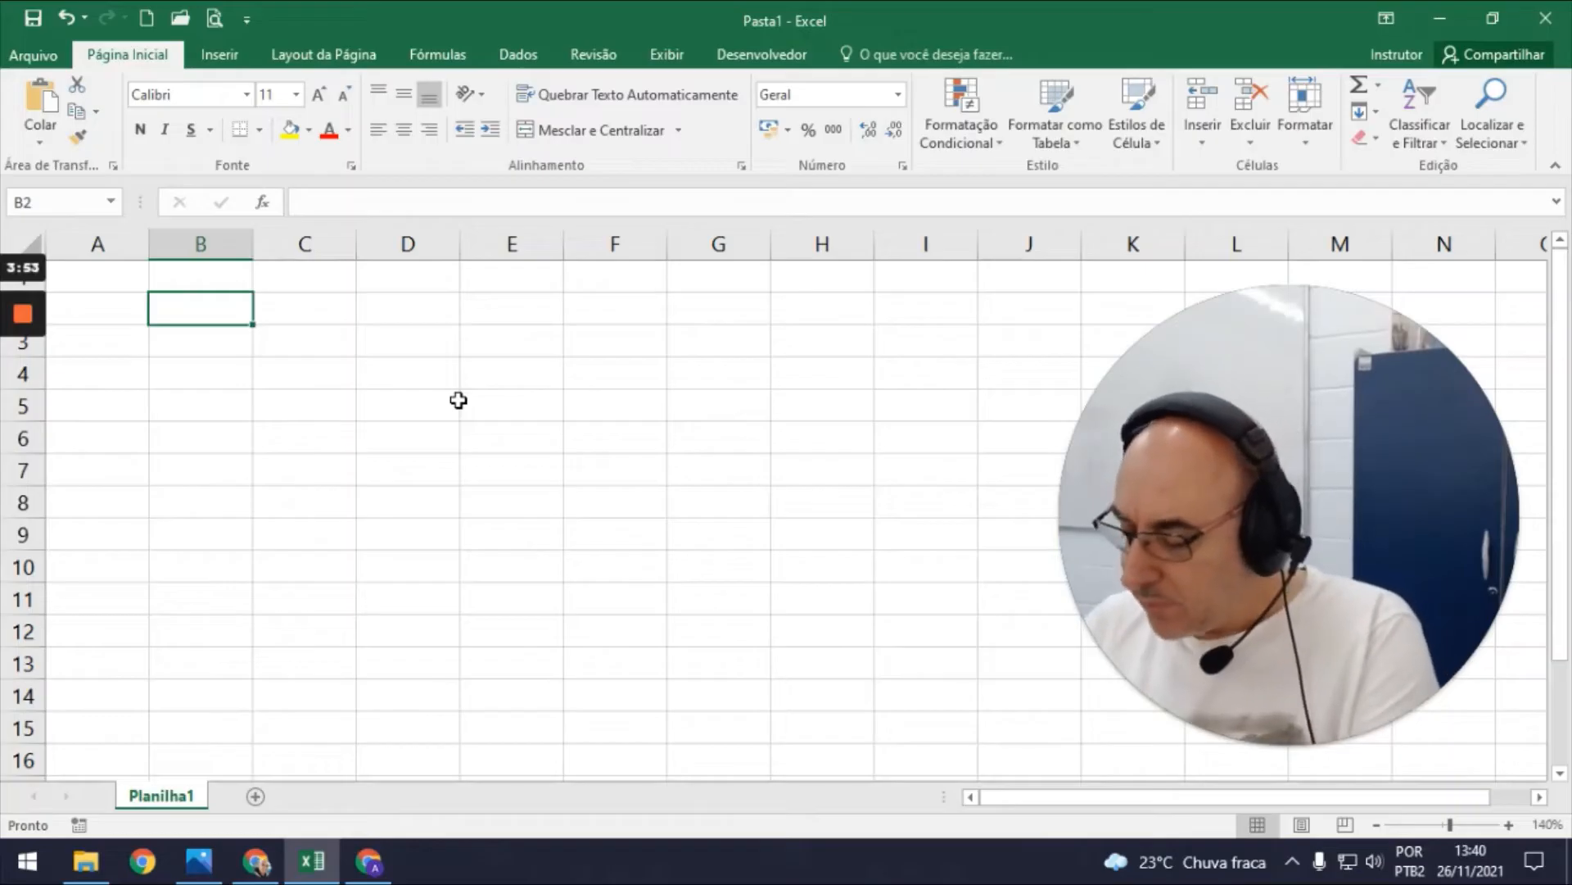
type("!")
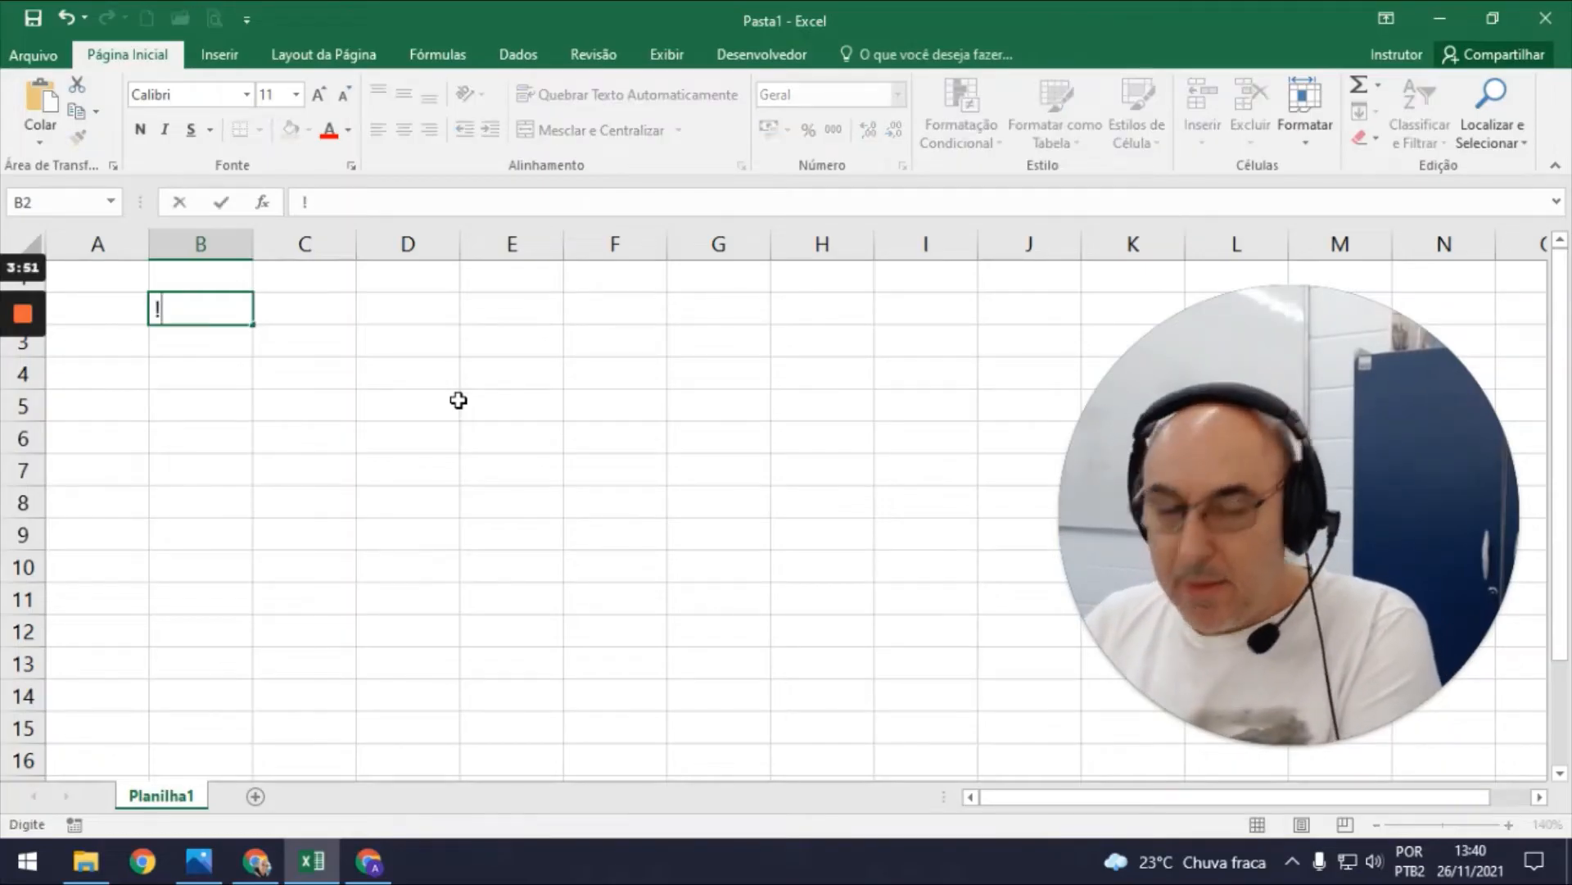
type("?")
key("BackSpace")
key("BackSpace")
key("BackSpace")
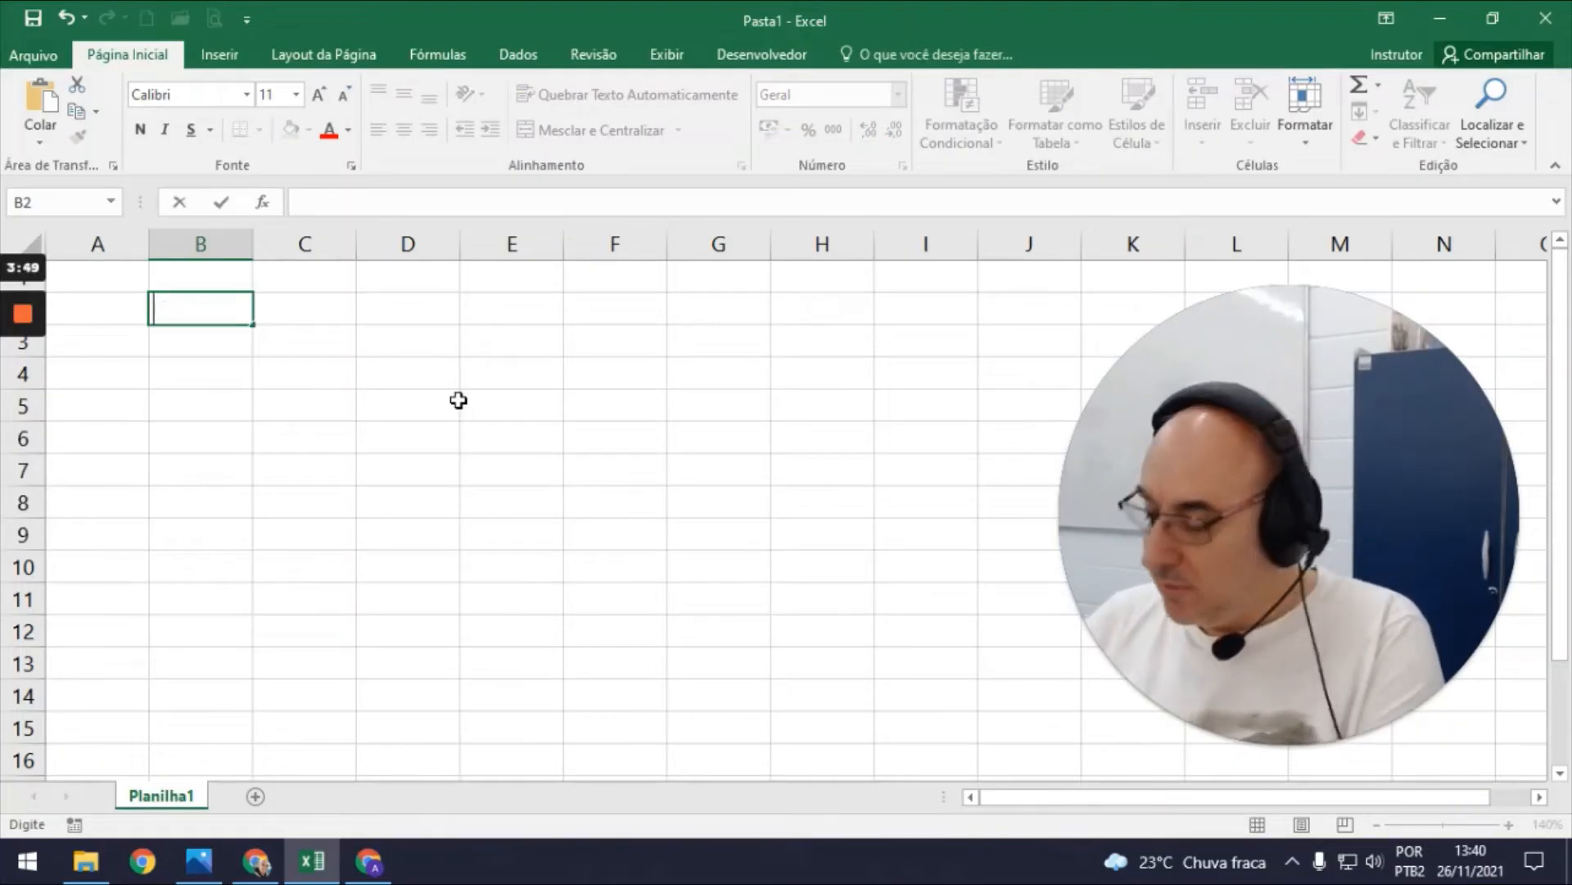
type("1º ")
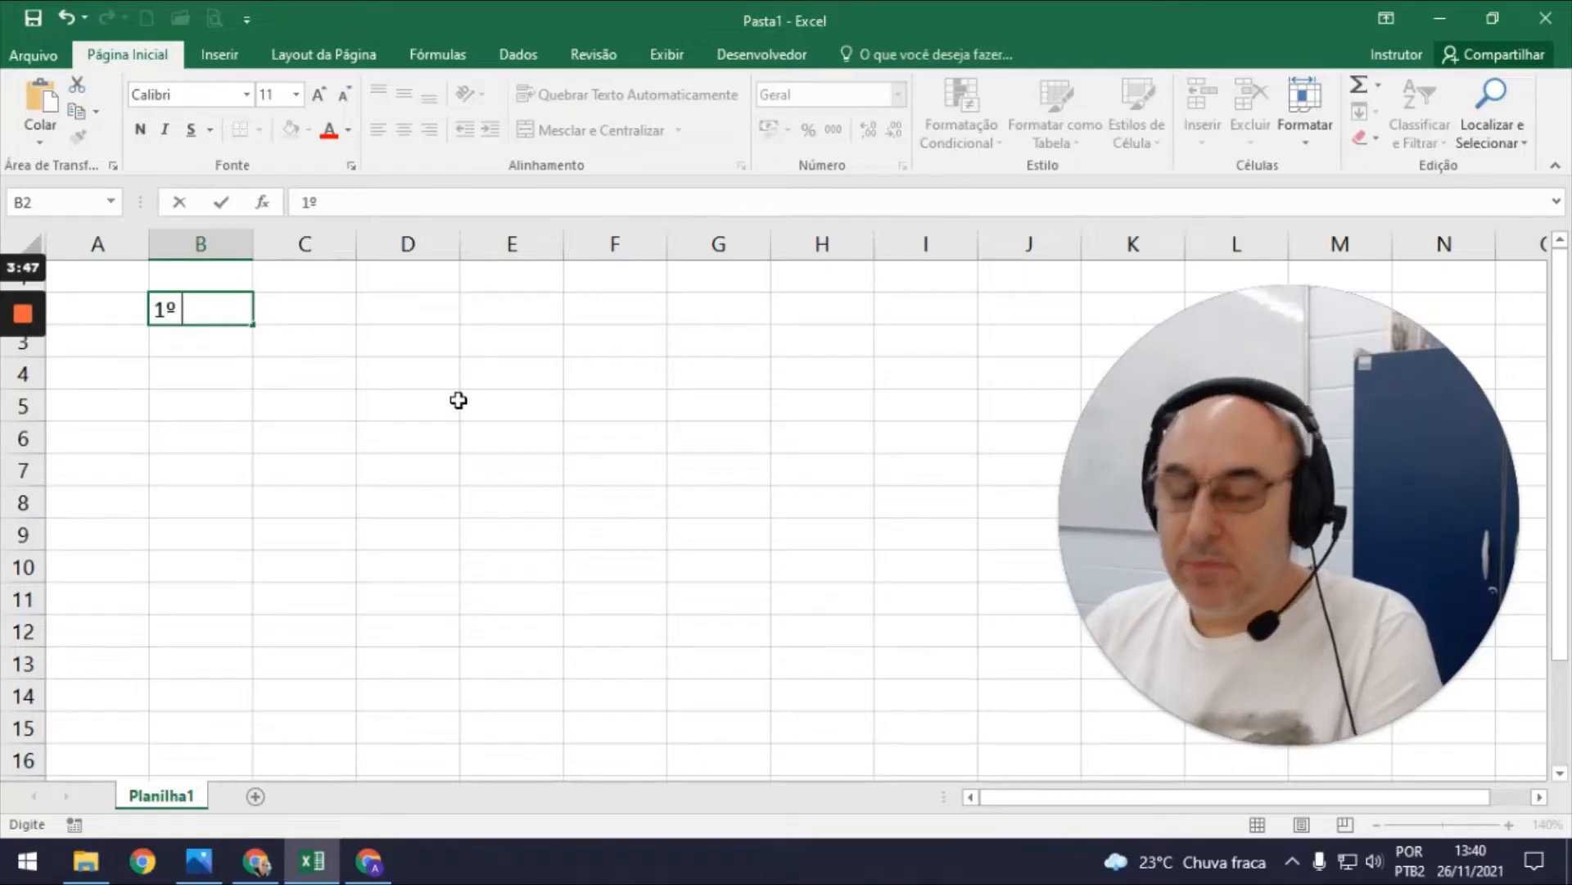
type("Bí")
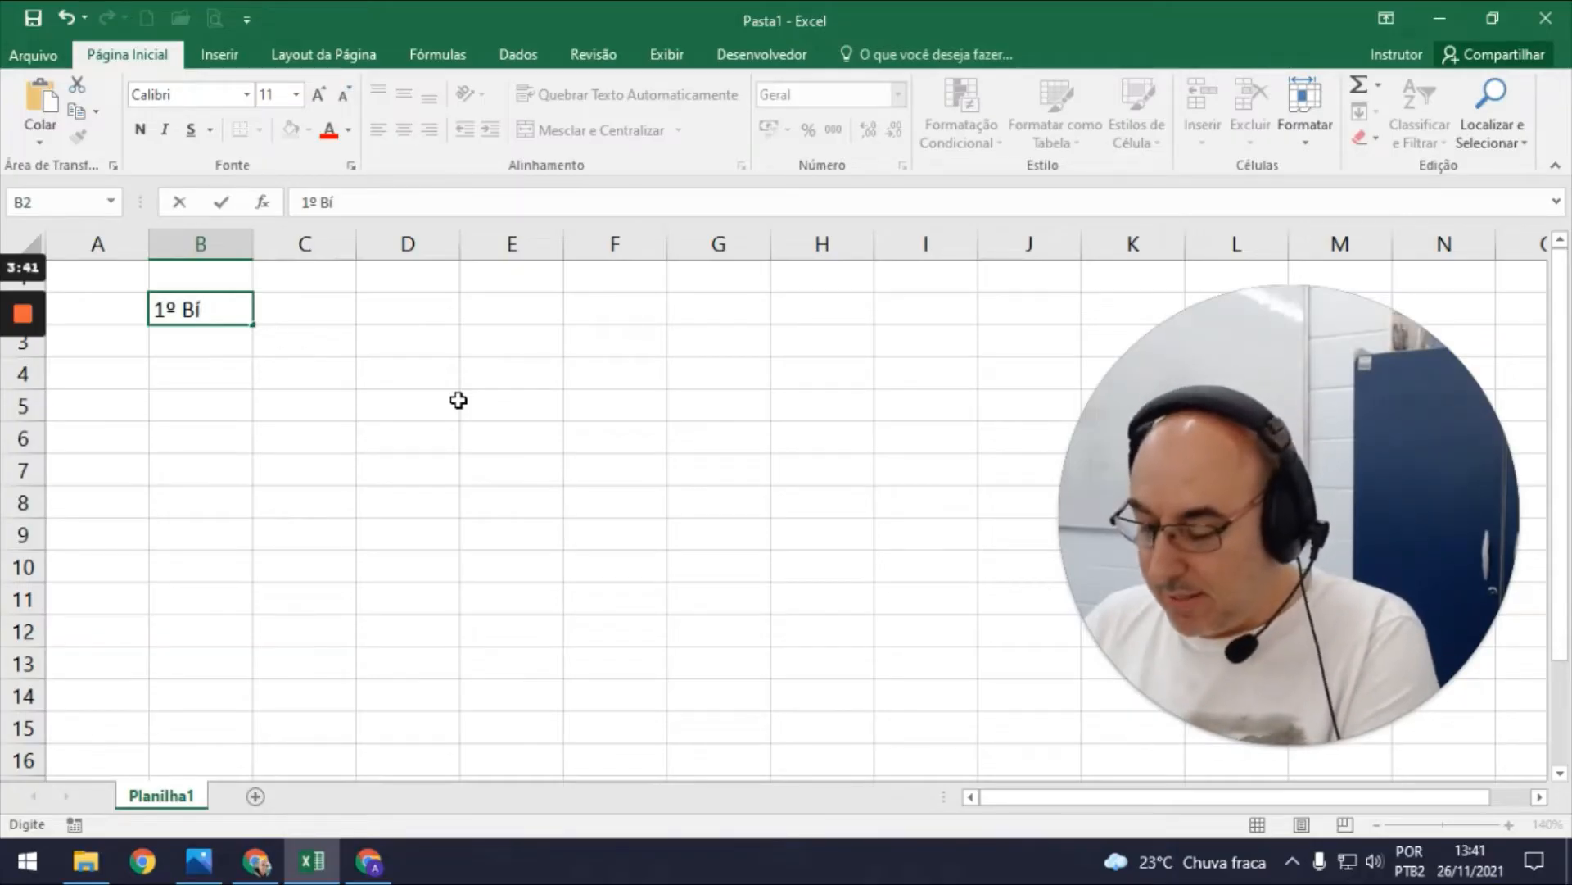
type(".")
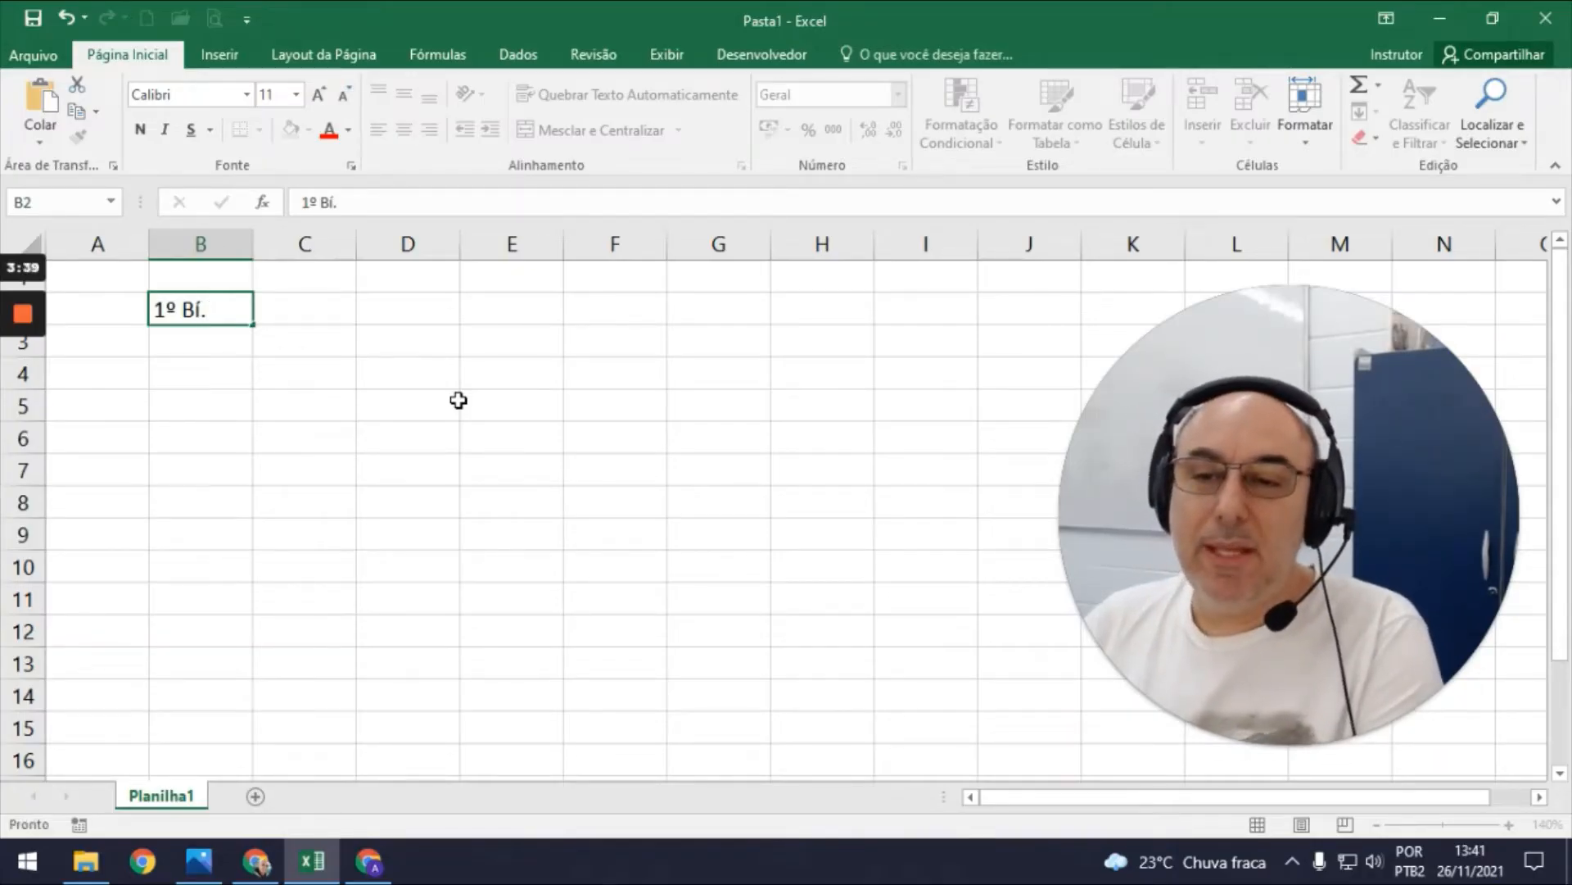
key("Return")
Autofill the heading in B2 across to E2 as a series up to "4º Bí." and centre the four headings horizontally.
left_click(224, 315)
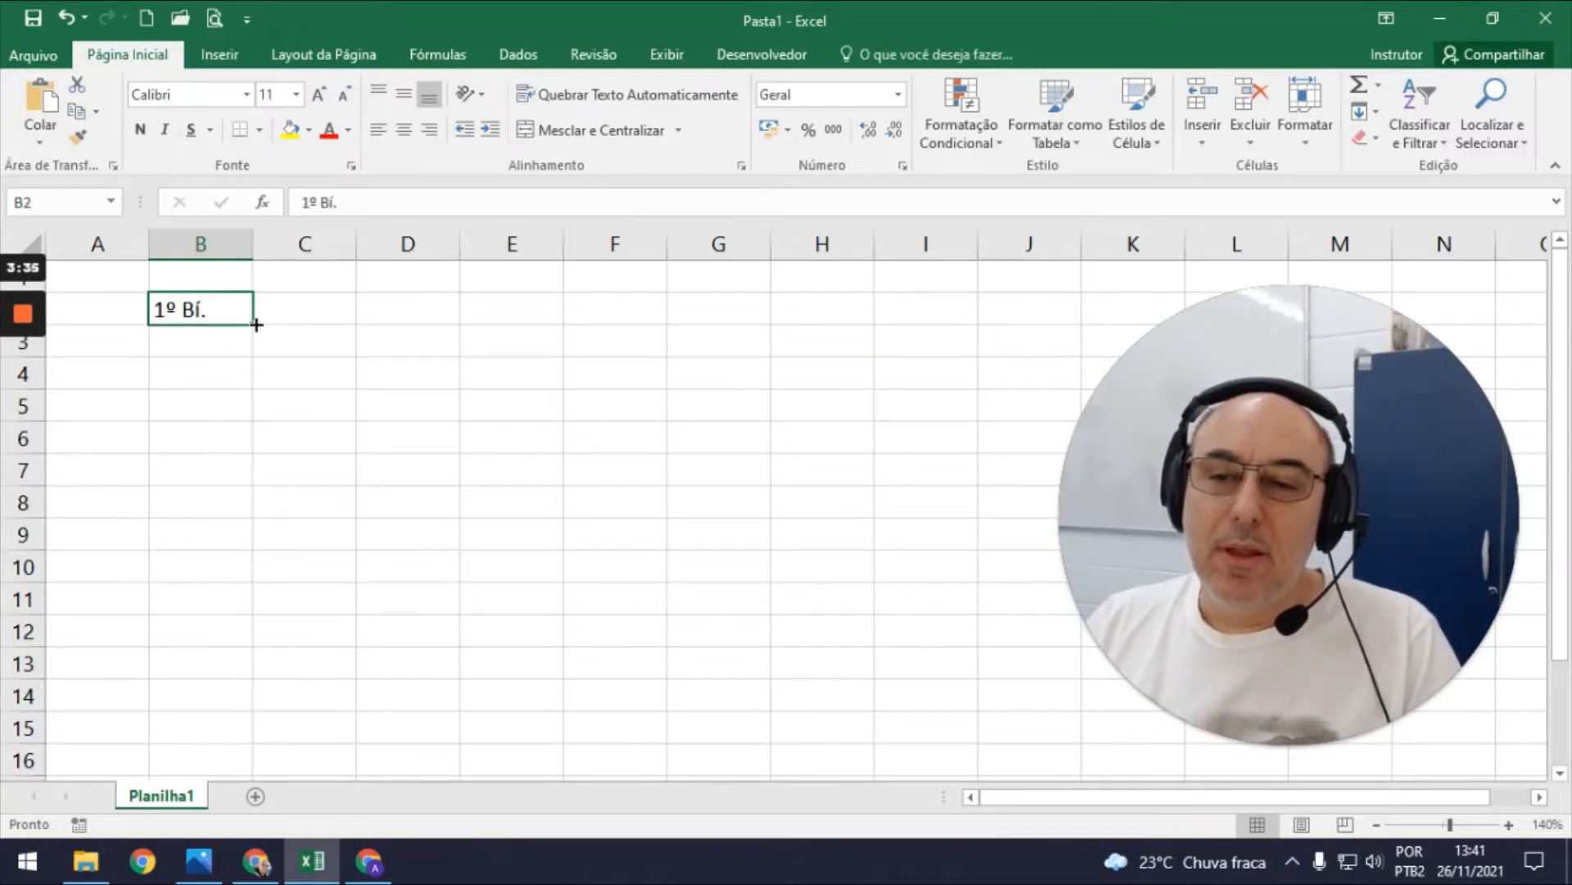
left_click_drag(256, 325, 521, 316)
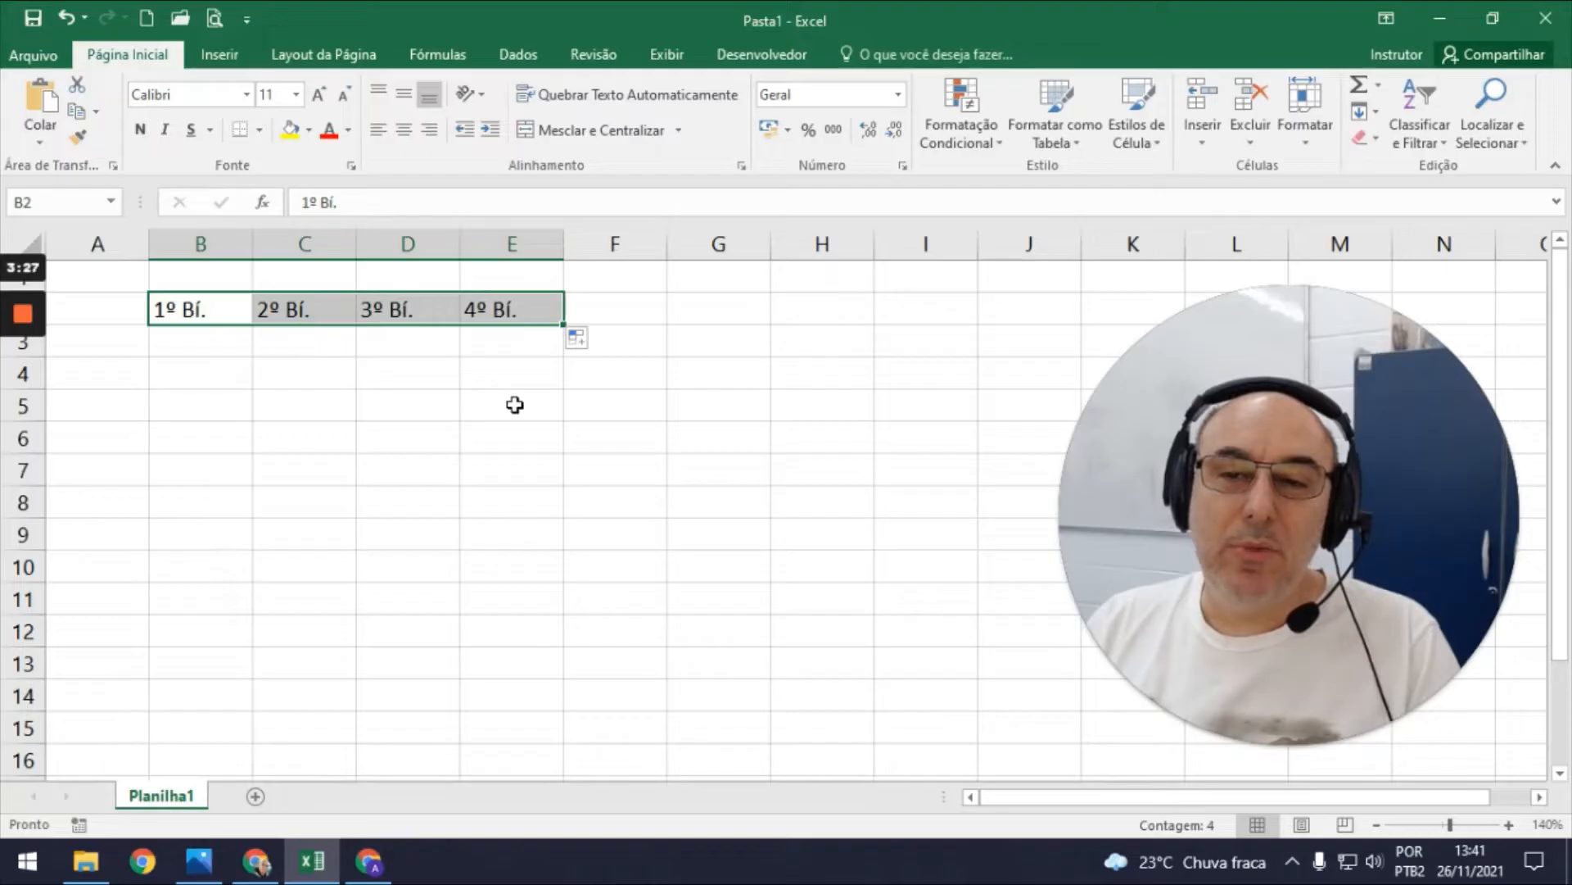
left_click(404, 129)
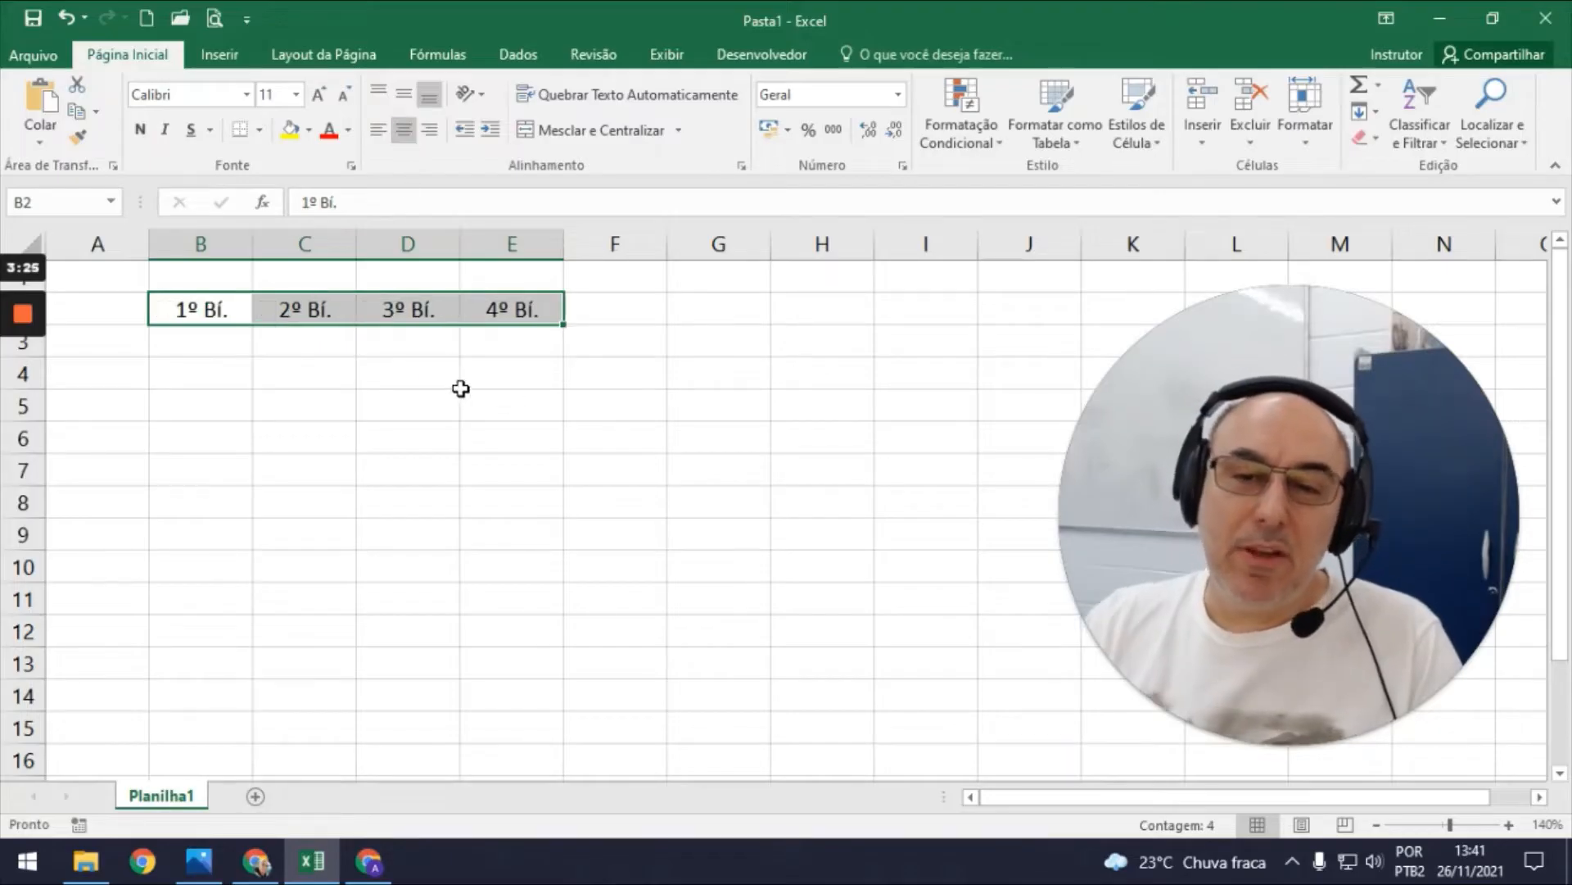
Enter the heading "Média Final" in F2 and widen column F so that the text fits.
left_click(640, 307)
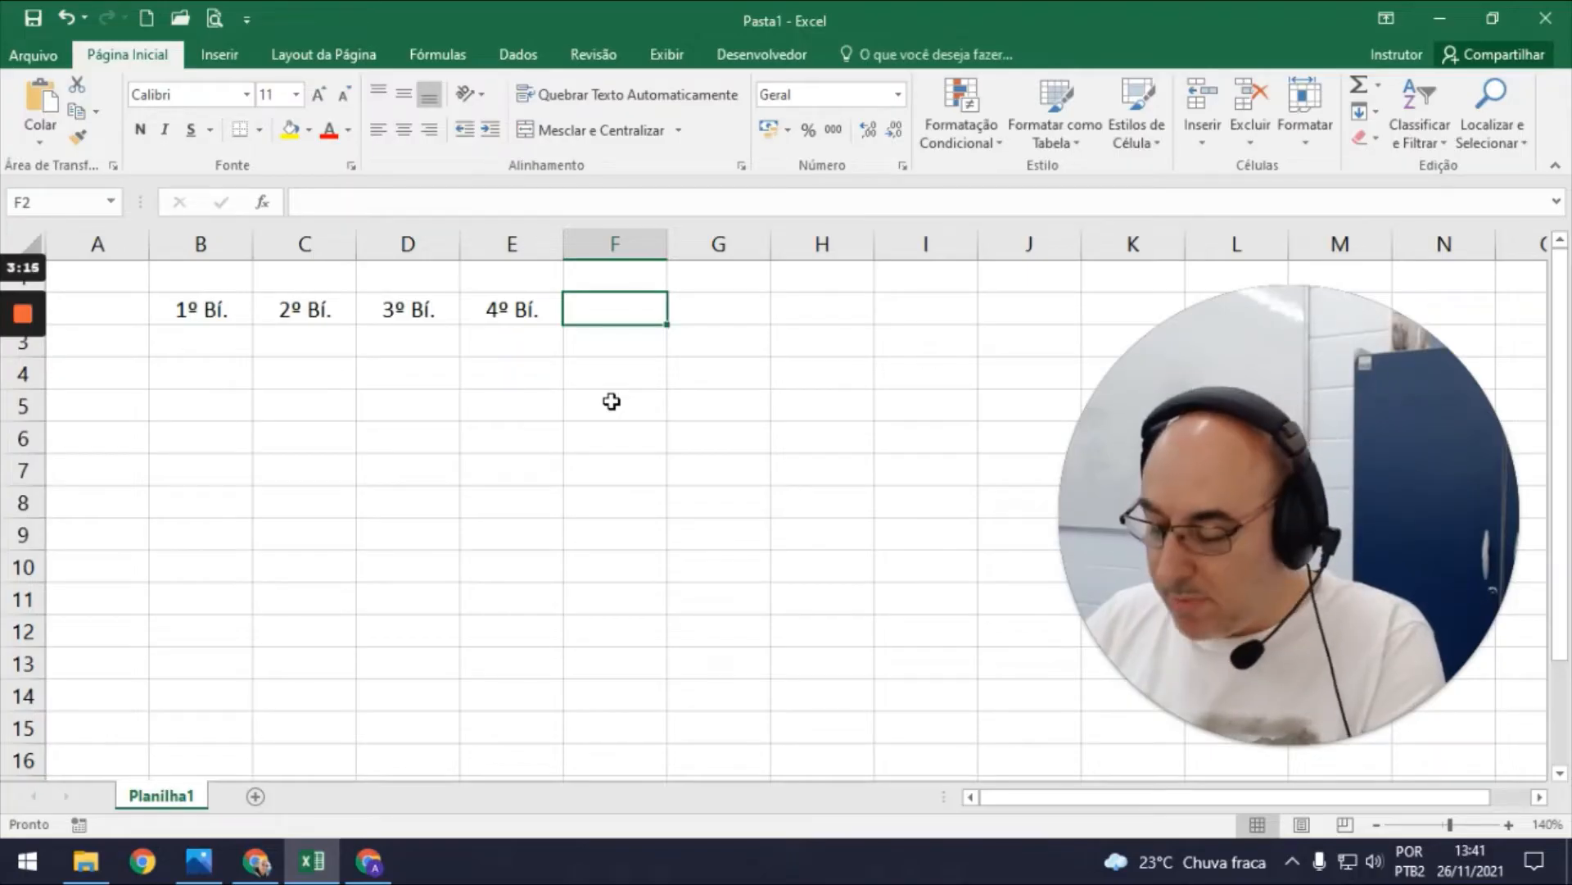
type("Média")
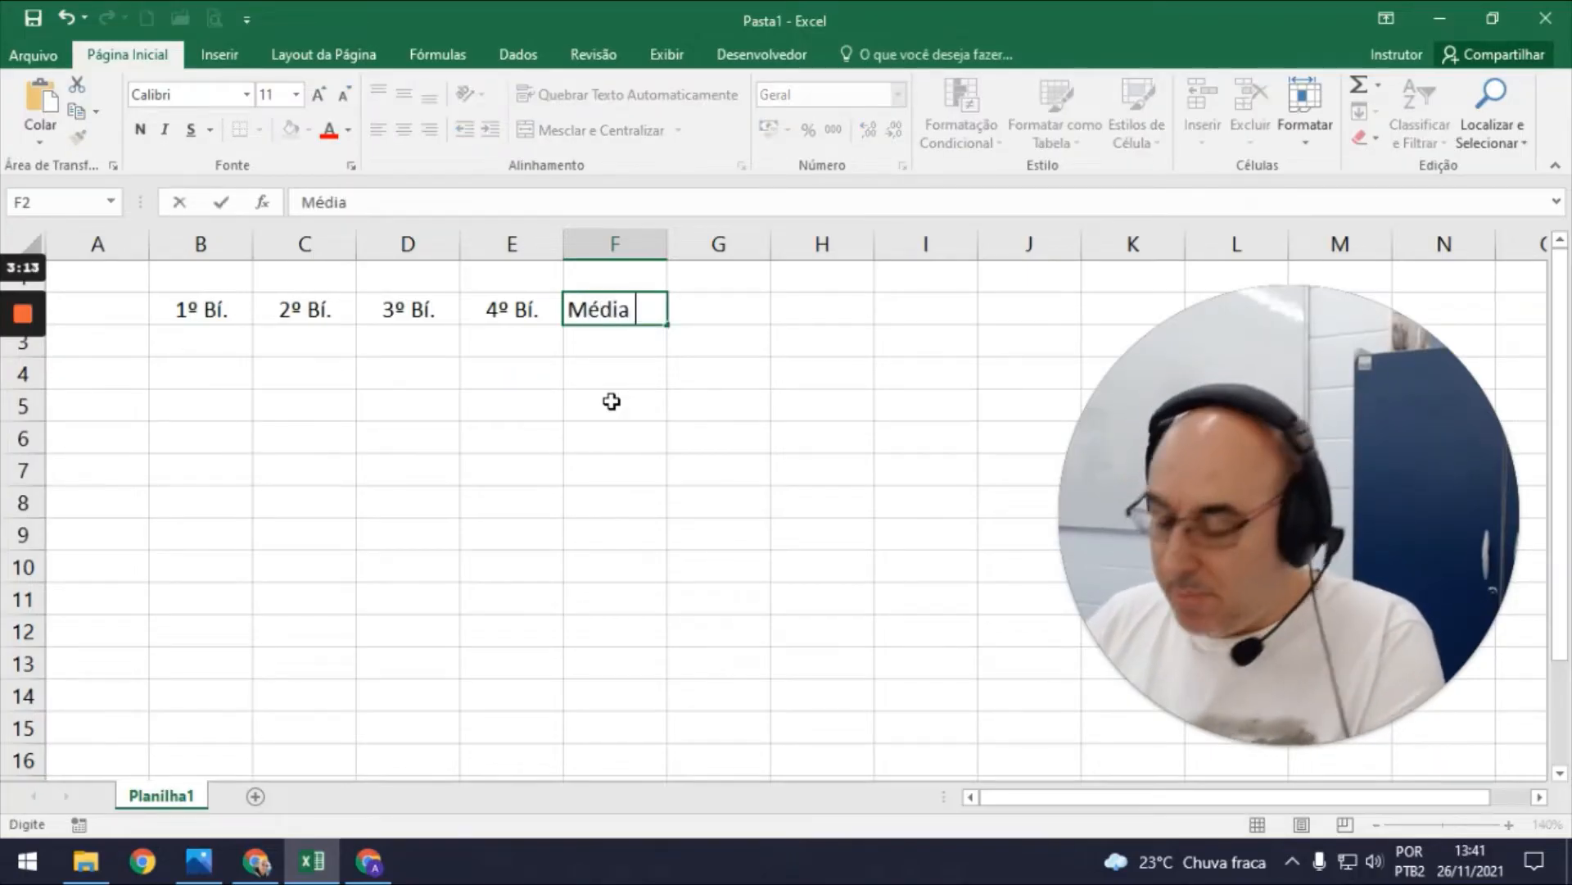
type(" Final")
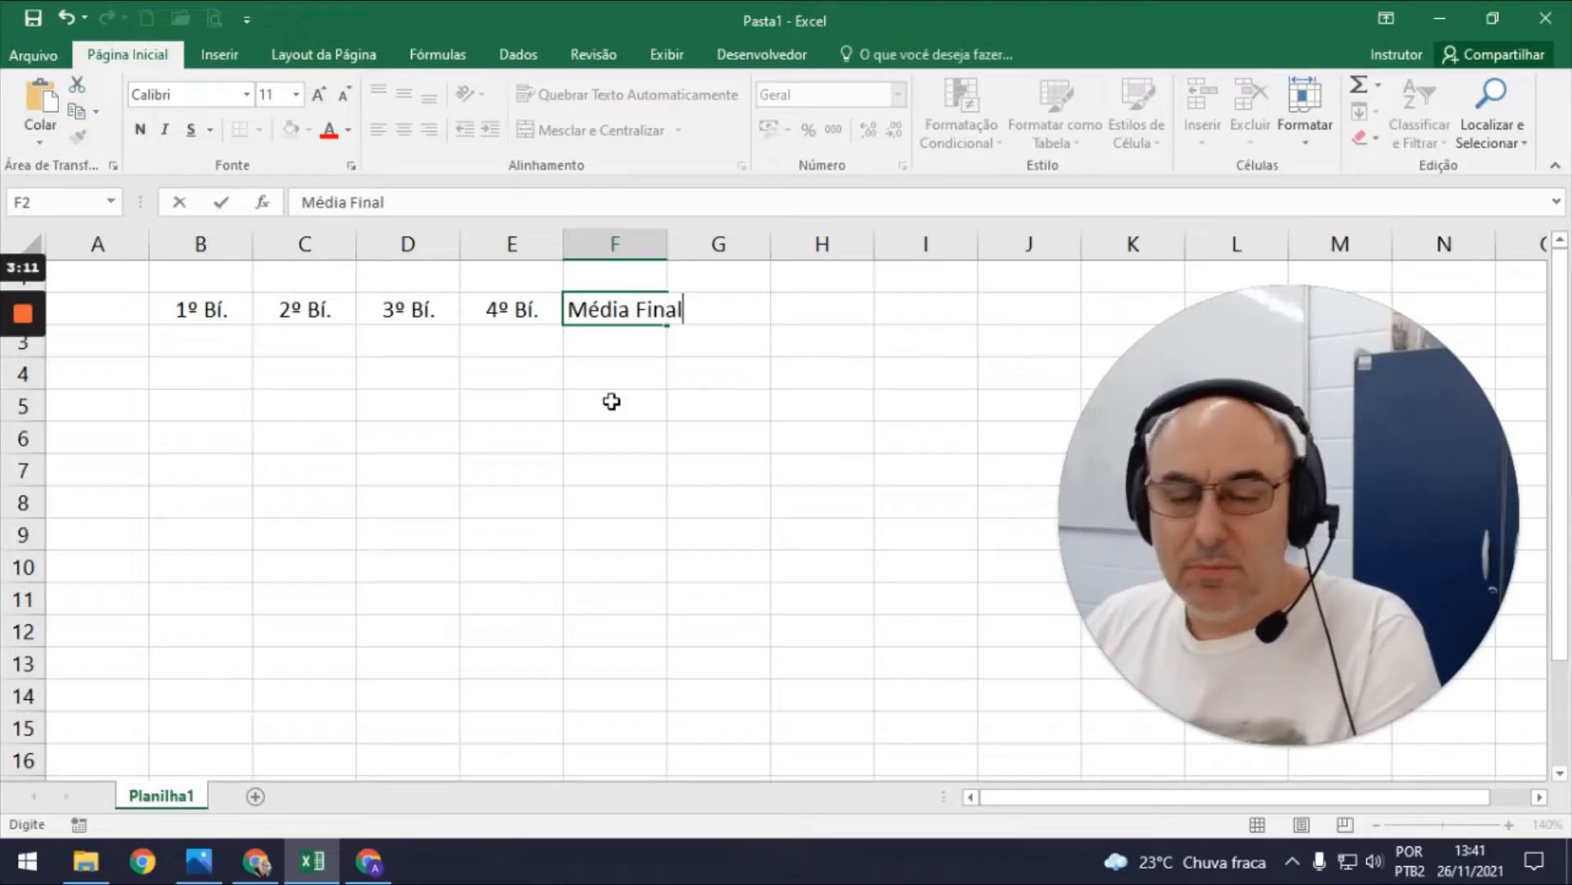
key("Return")
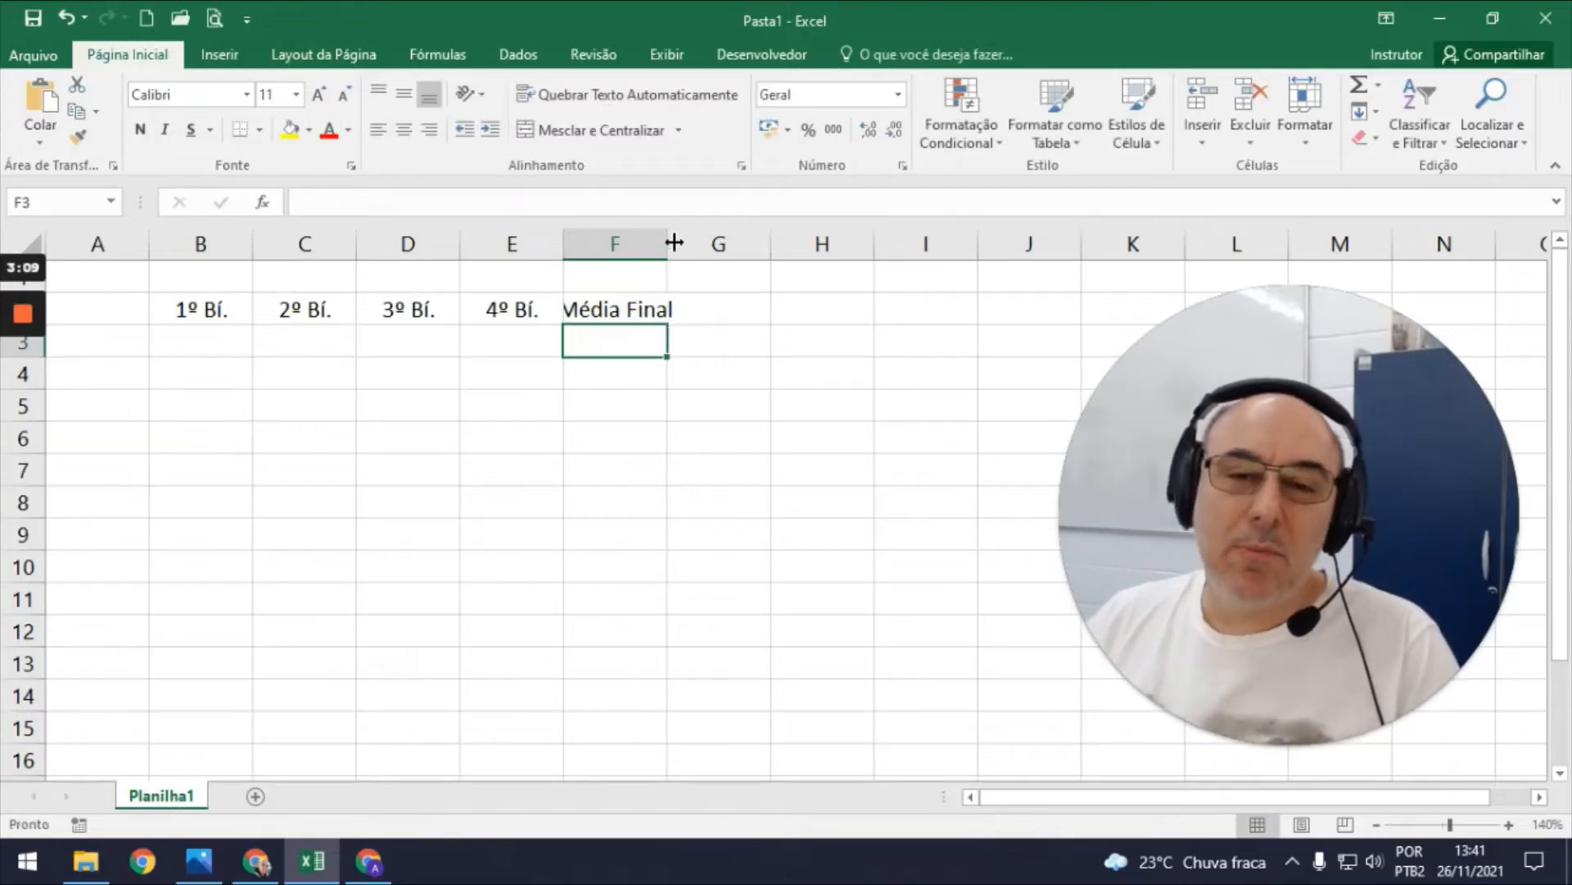
left_click_drag(673, 244, 718, 244)
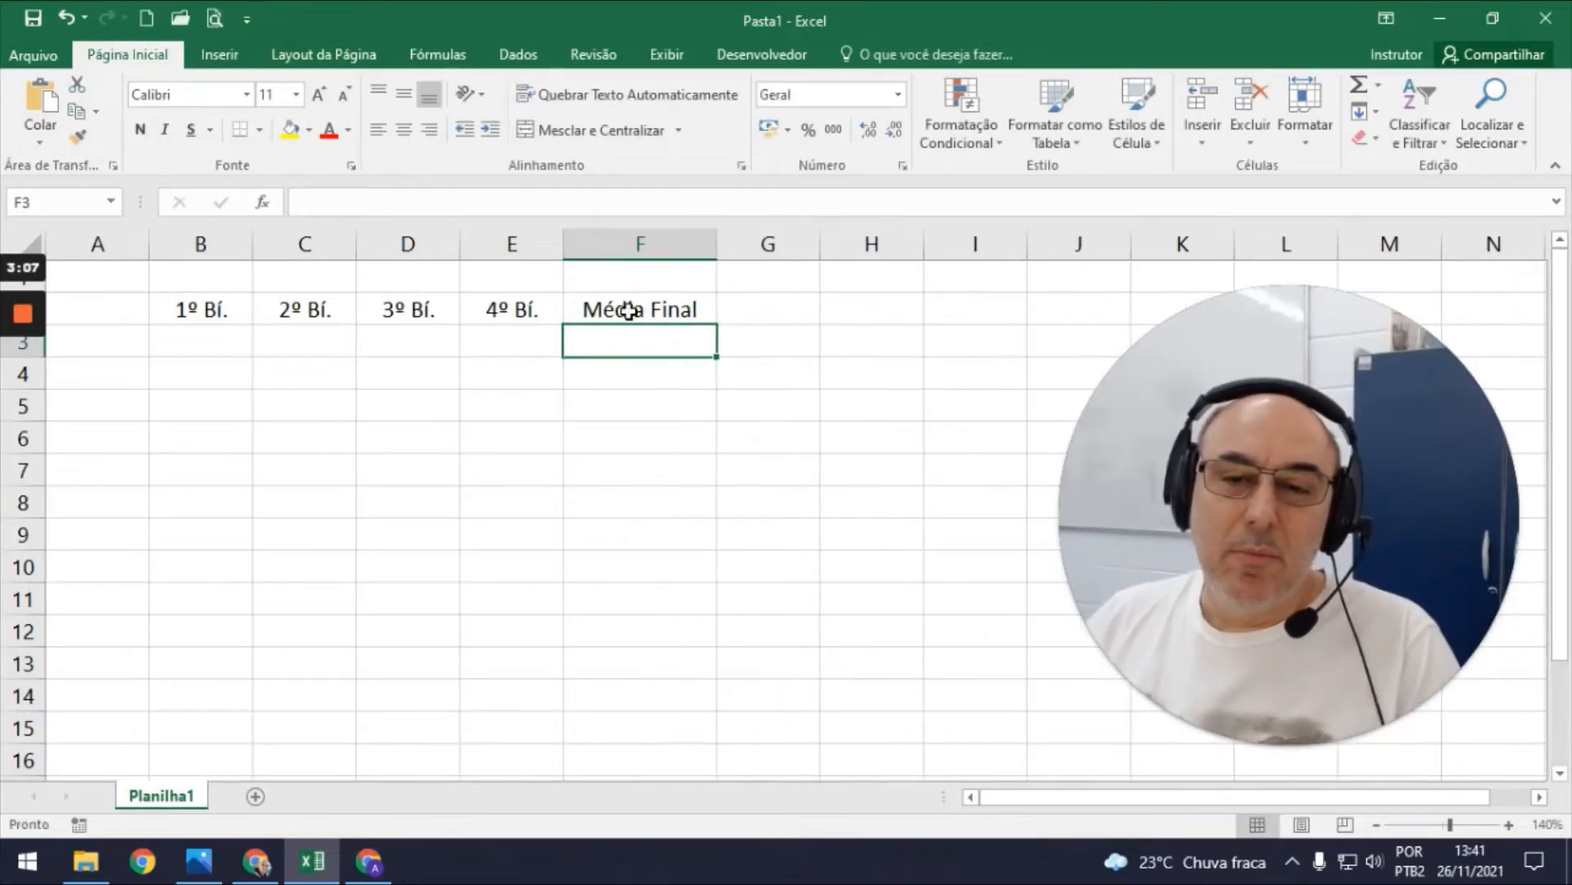
Apply all borders to the range B2:F3.
left_click(621, 312)
left_click_drag(199, 309, 598, 332)
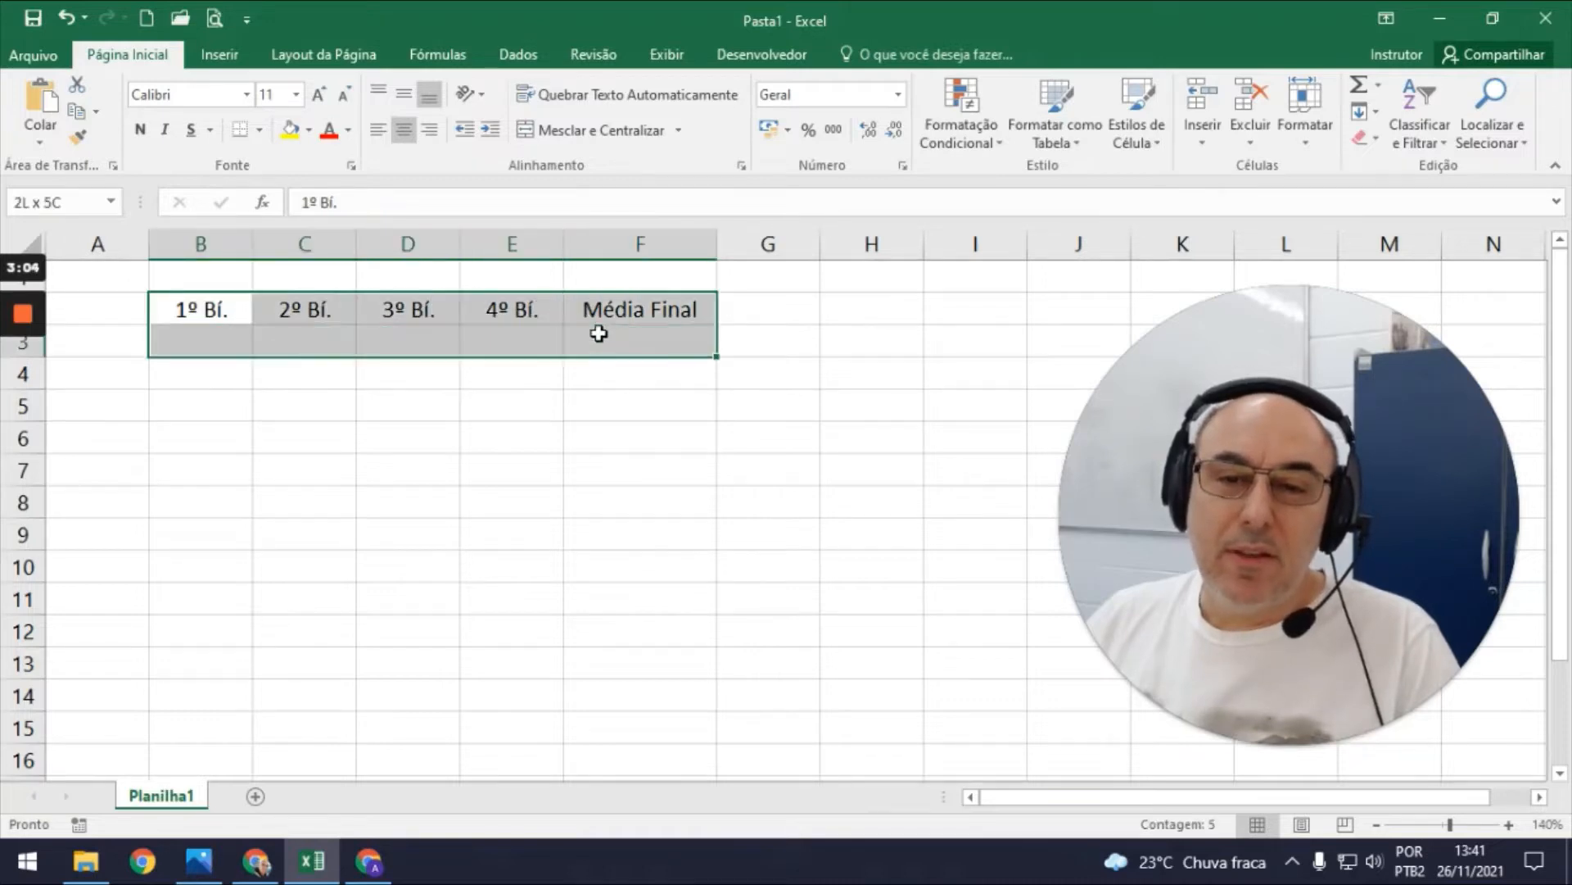
left_click(259, 130)
left_click(253, 321)
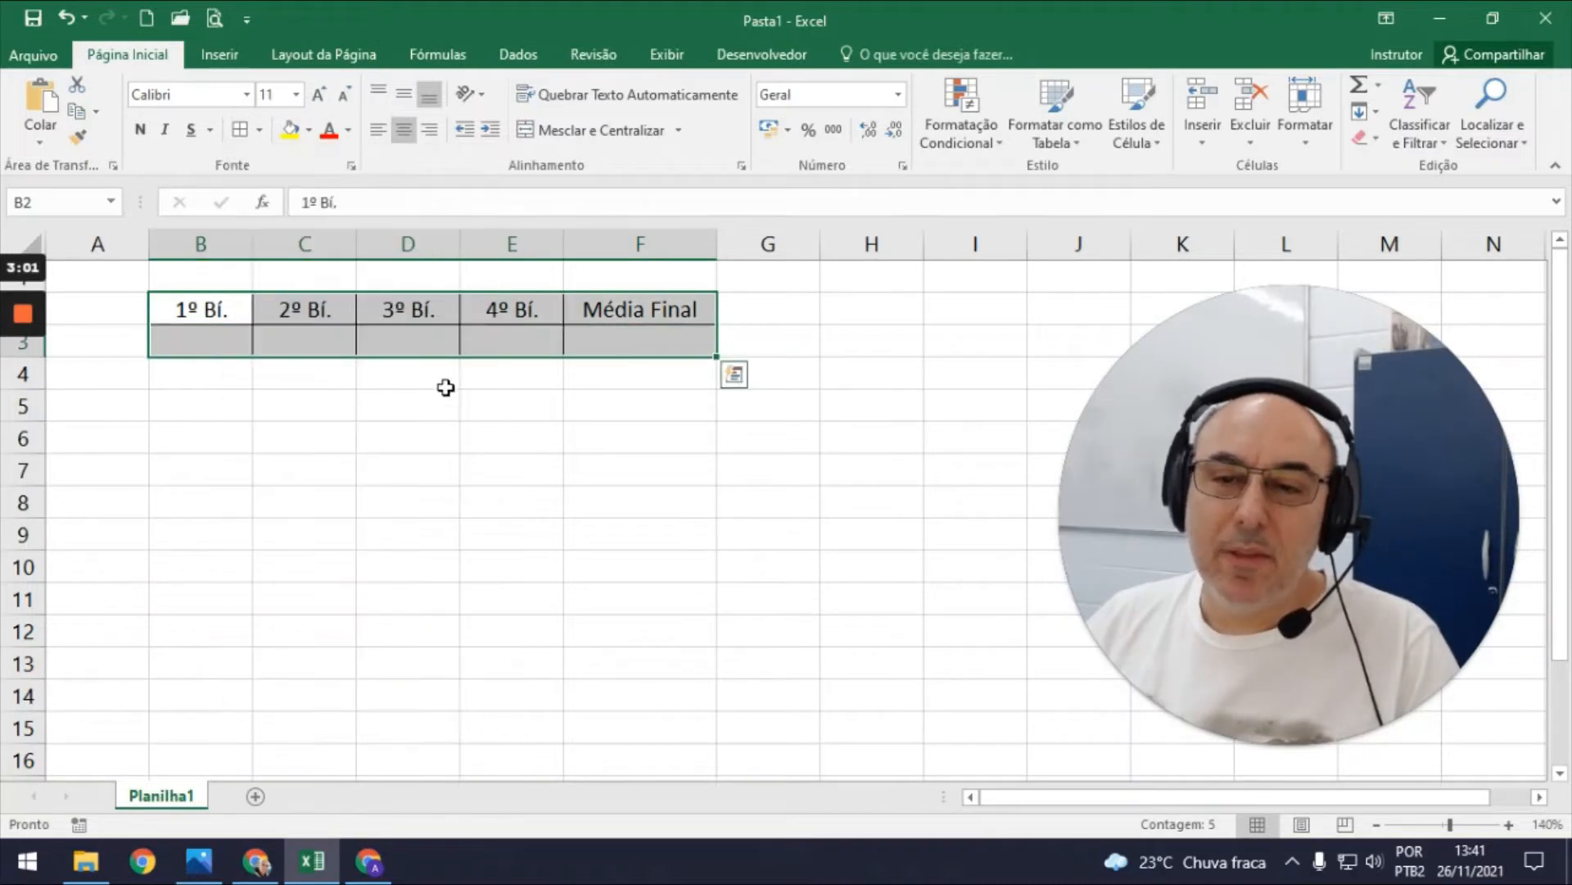
left_click(500, 400)
Fill the header cells B2:F2 with a light blue theme colour.
left_click_drag(215, 311, 604, 306)
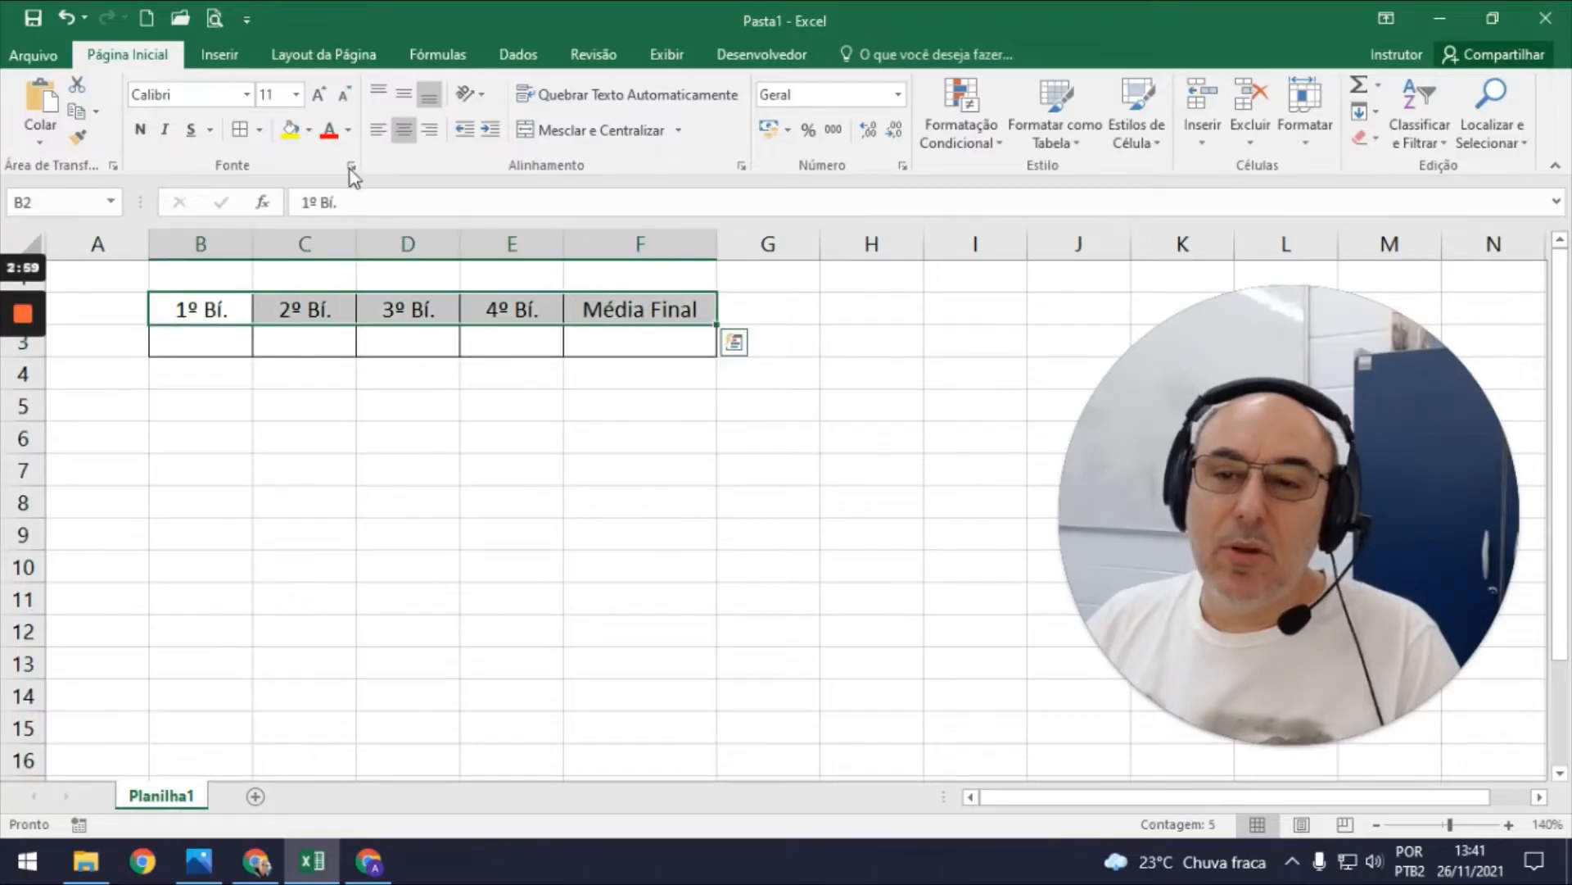
left_click(309, 129)
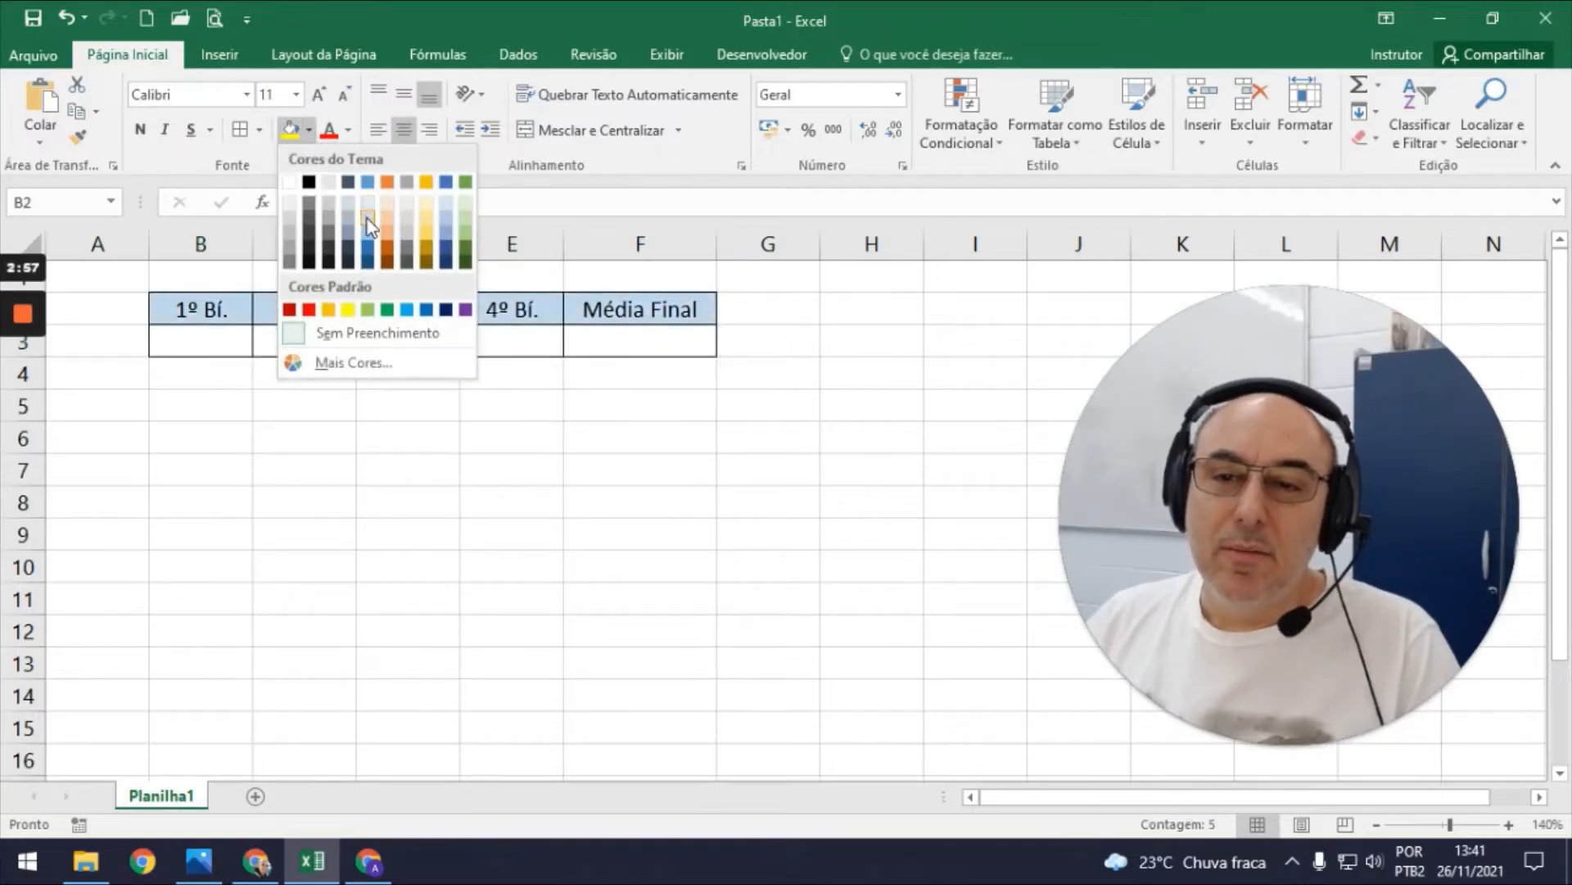
left_click(368, 225)
left_click(465, 468)
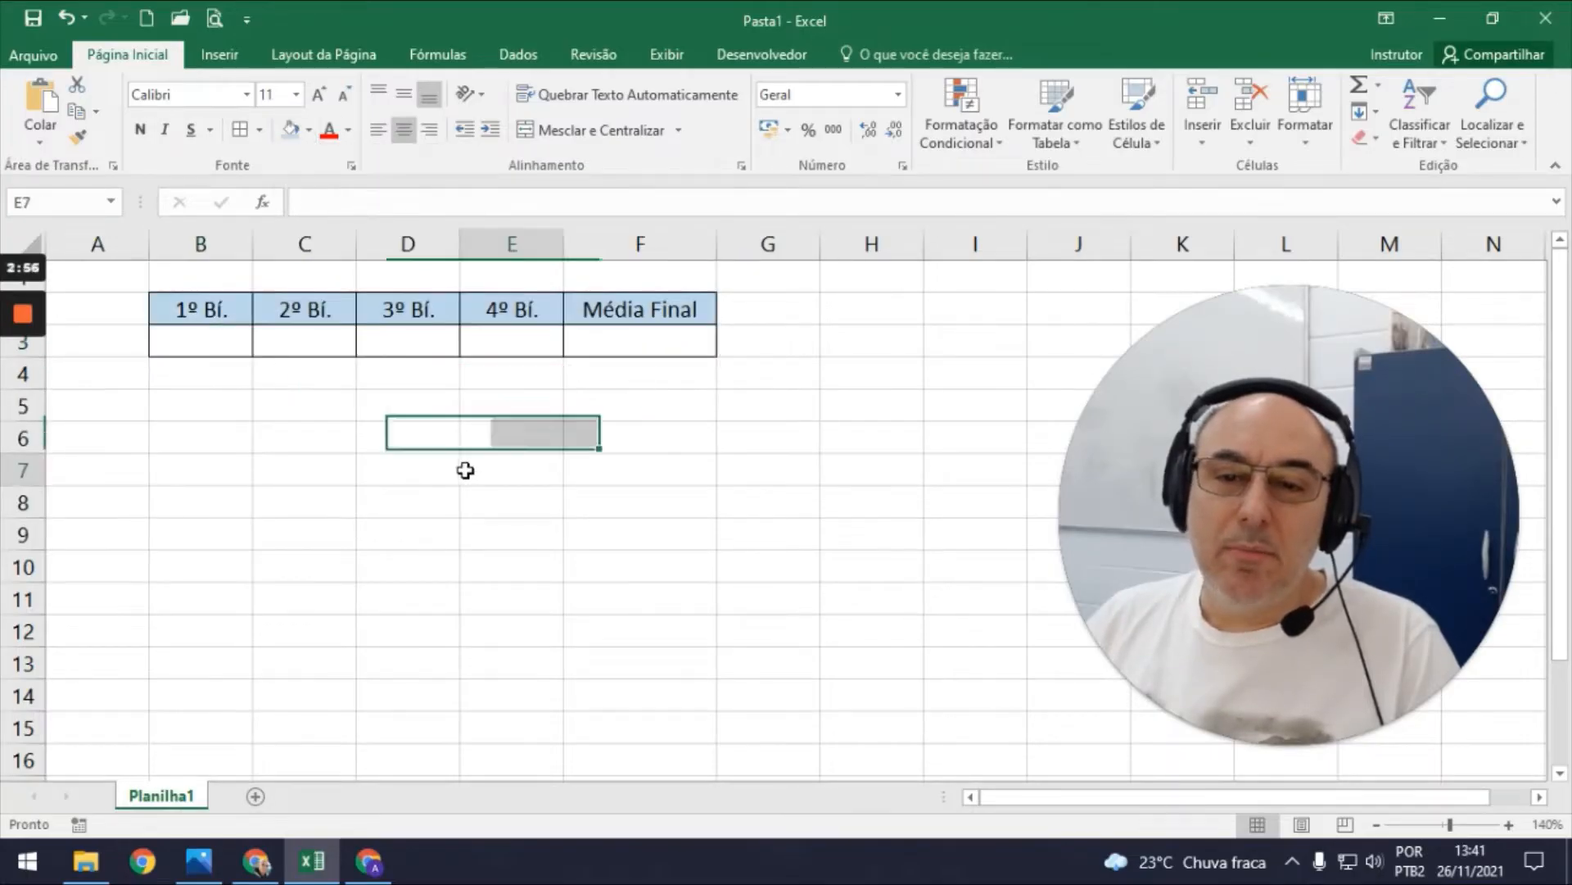
Enter the grades 5,5, 4 and 5 in cells B3, C3 and D3.
left_click(238, 345)
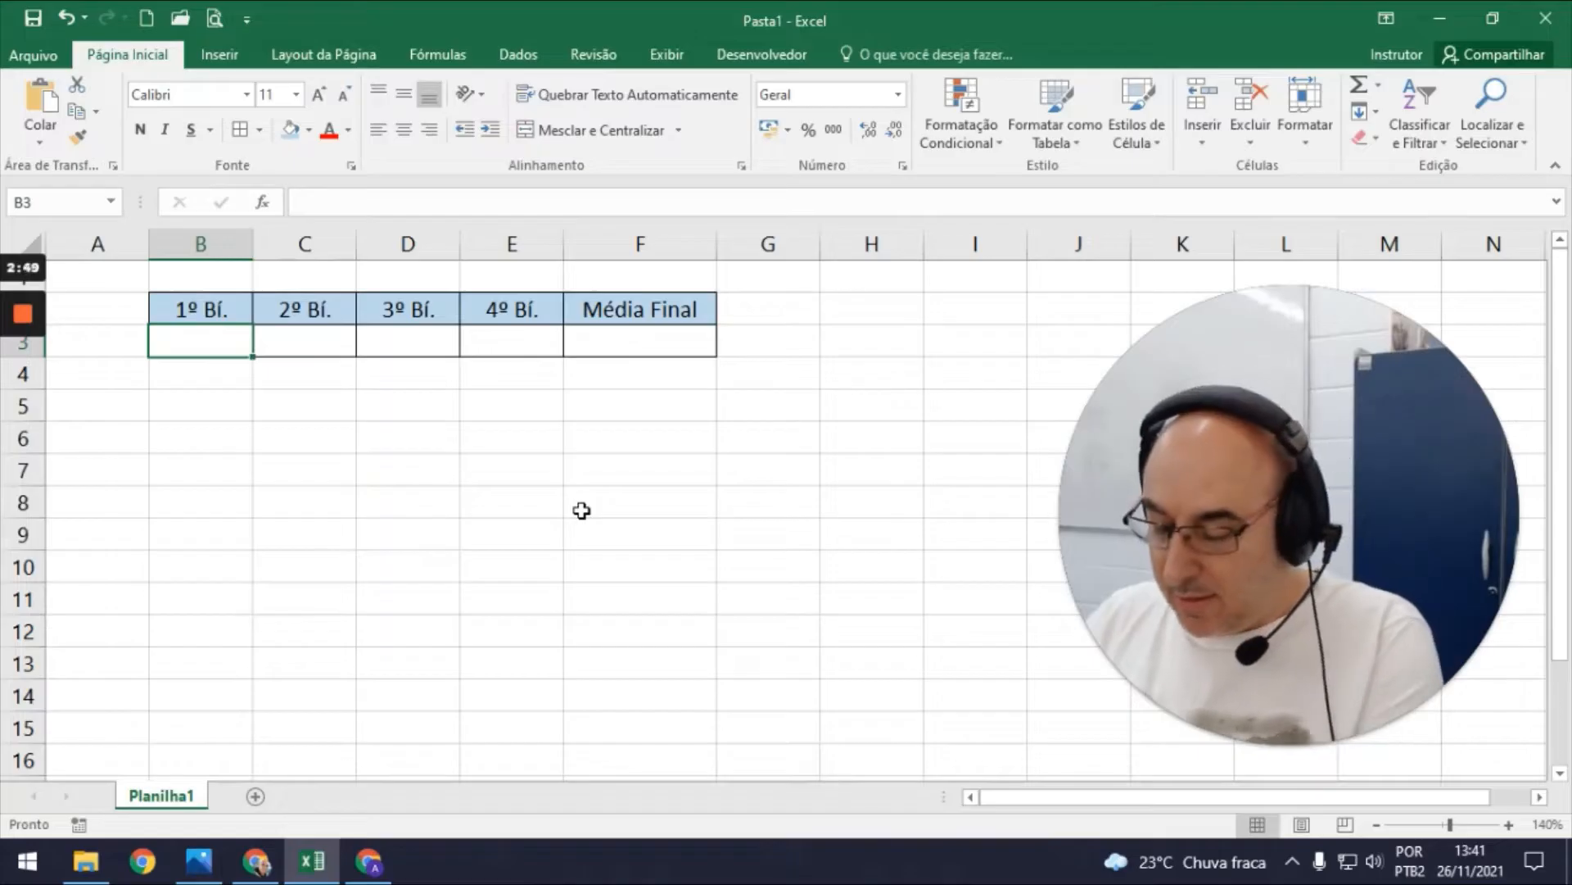
type("5,5")
key("ctrl+Return")
key("Tab")
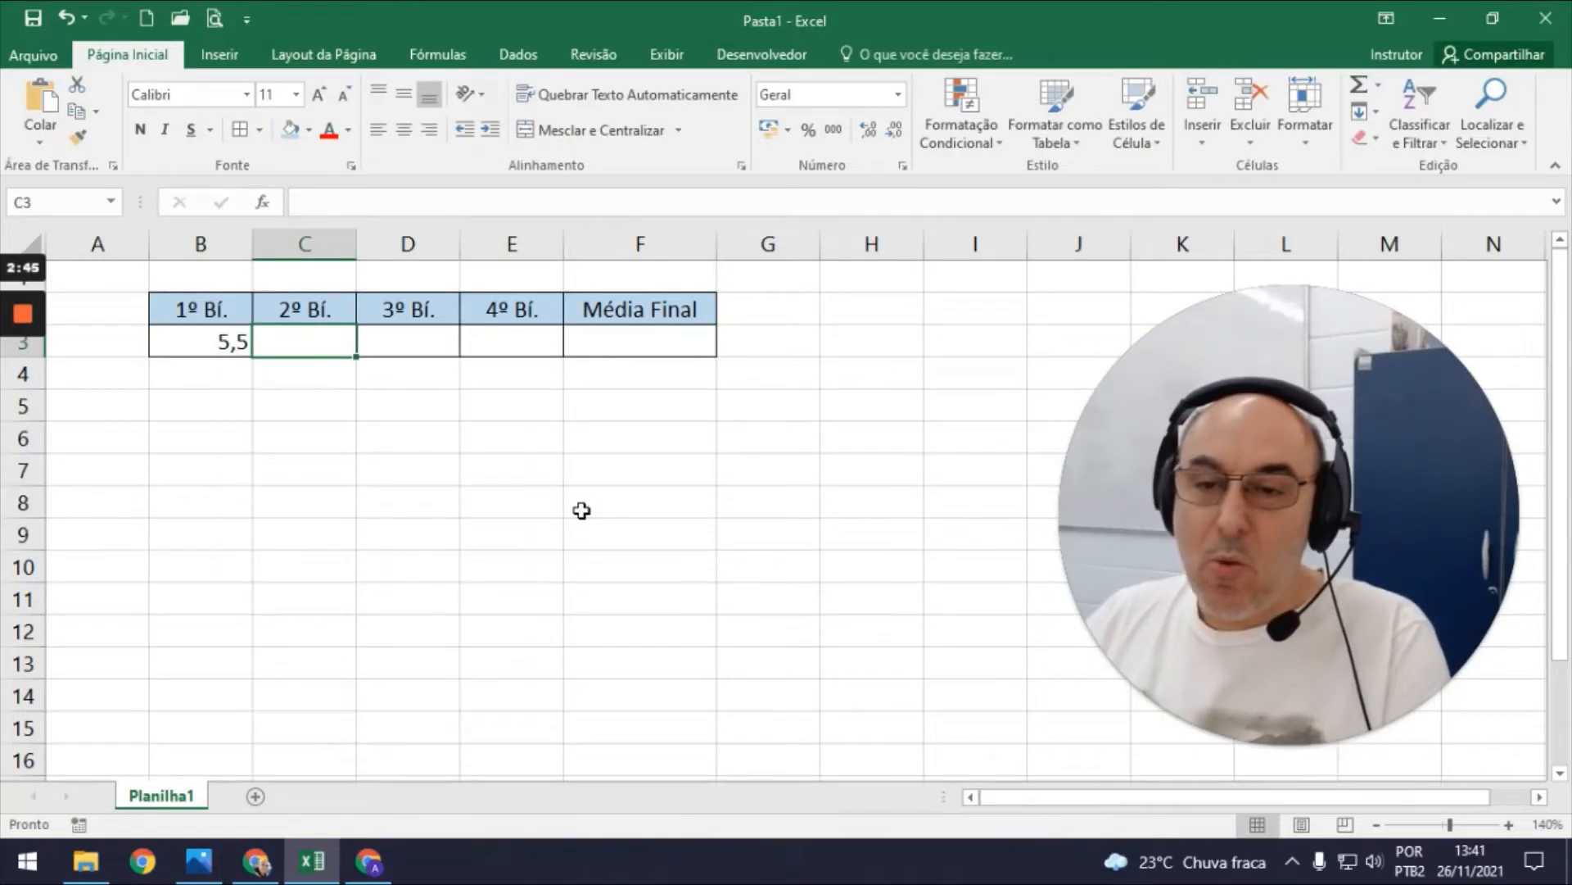
type("4")
key("Tab")
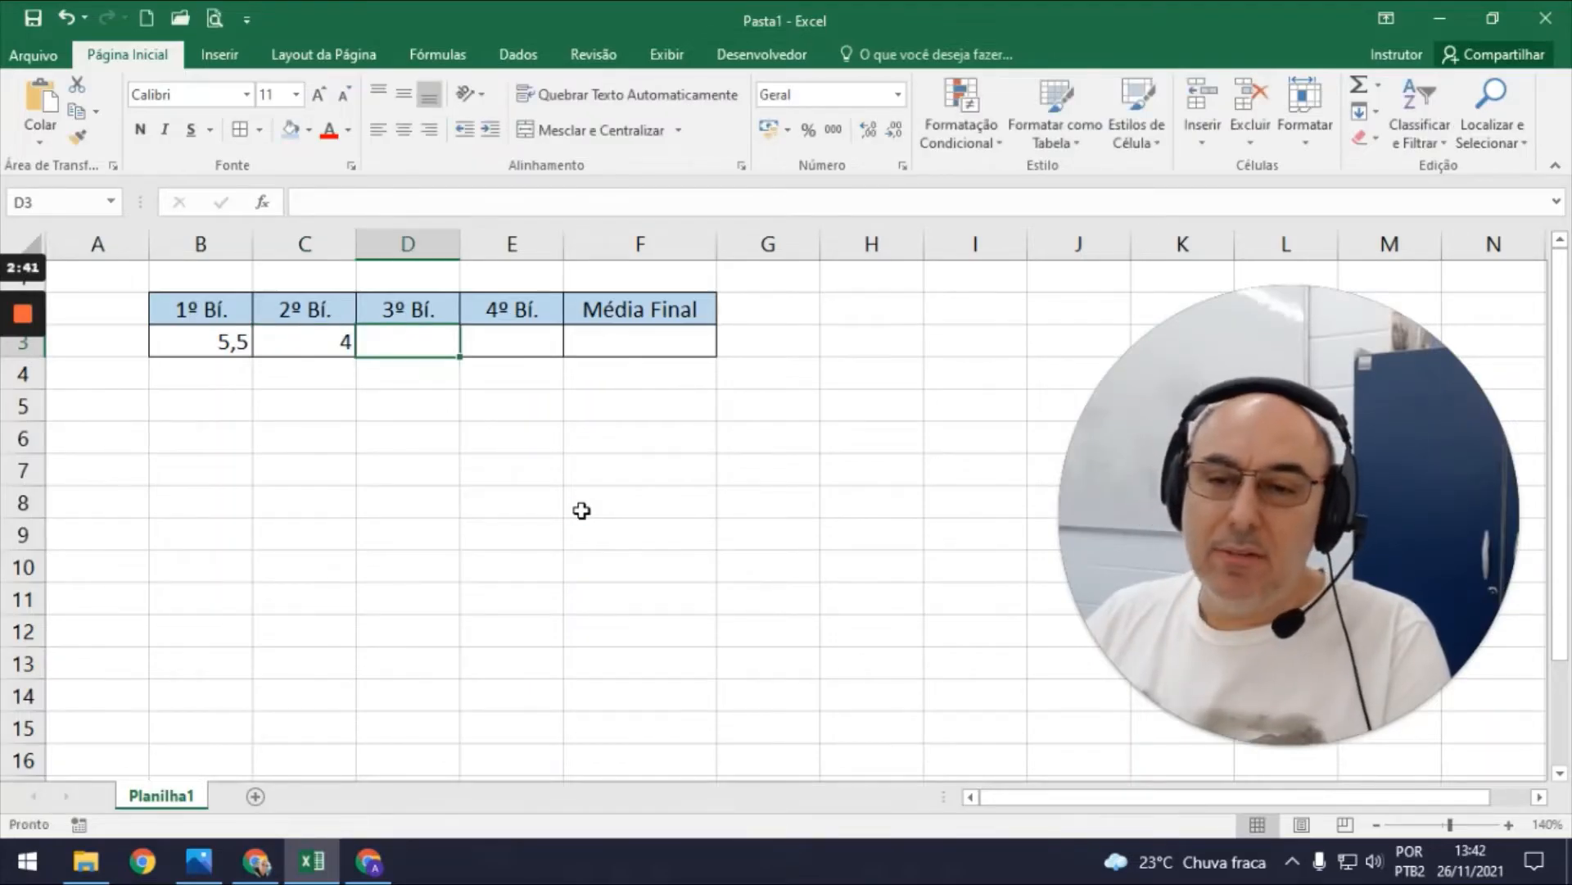
type("5")
key("Tab")
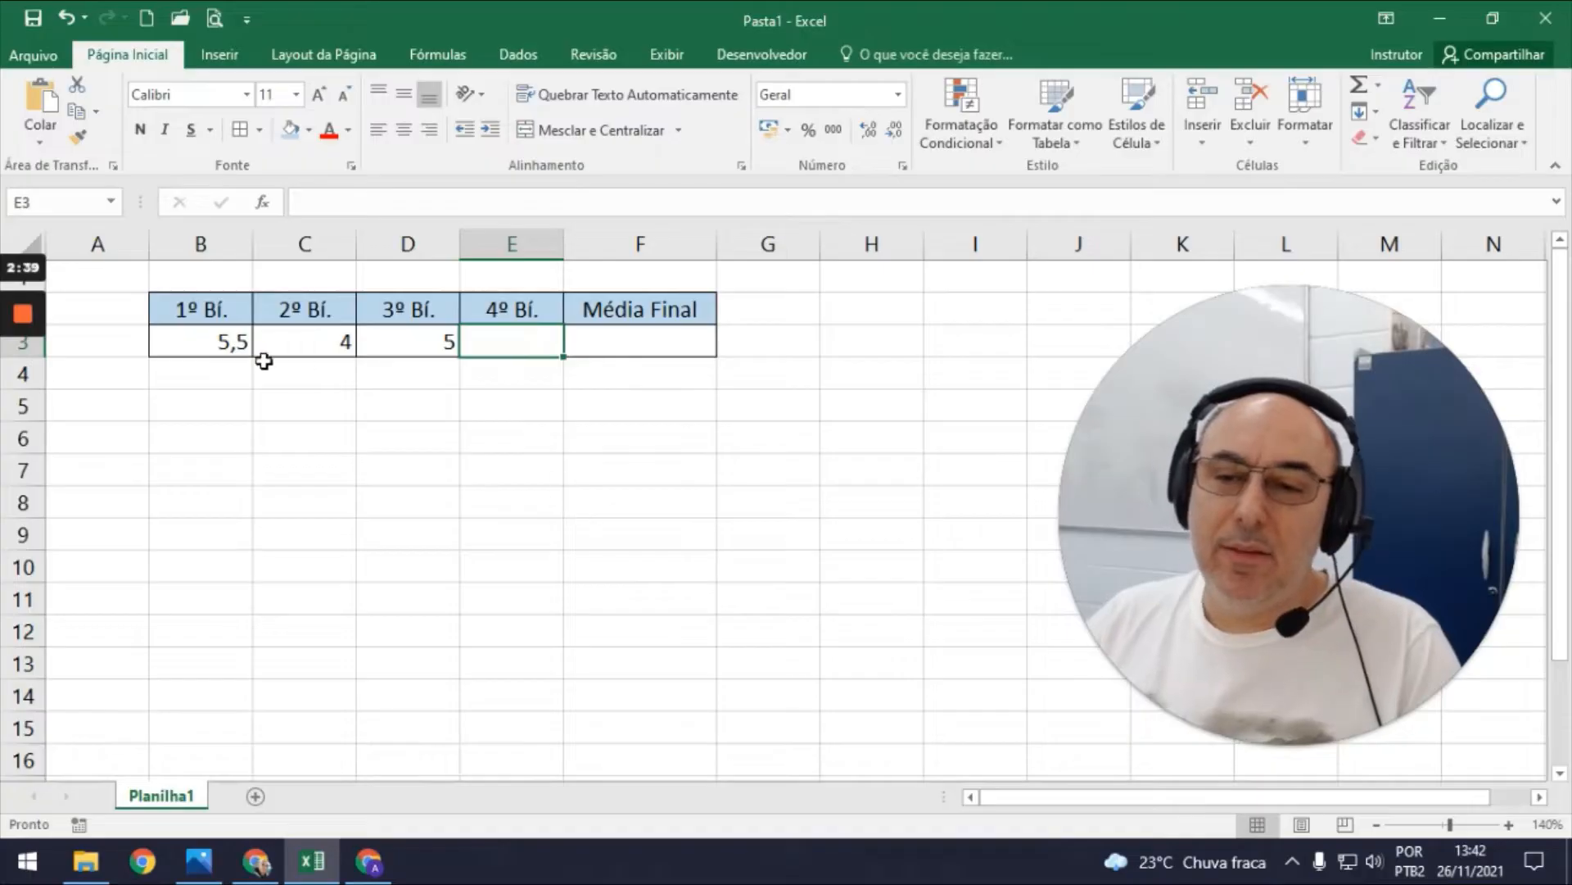
Centre the grade cells B3:E3 horizontally and format them to show one decimal place.
left_click_drag(202, 341, 492, 341)
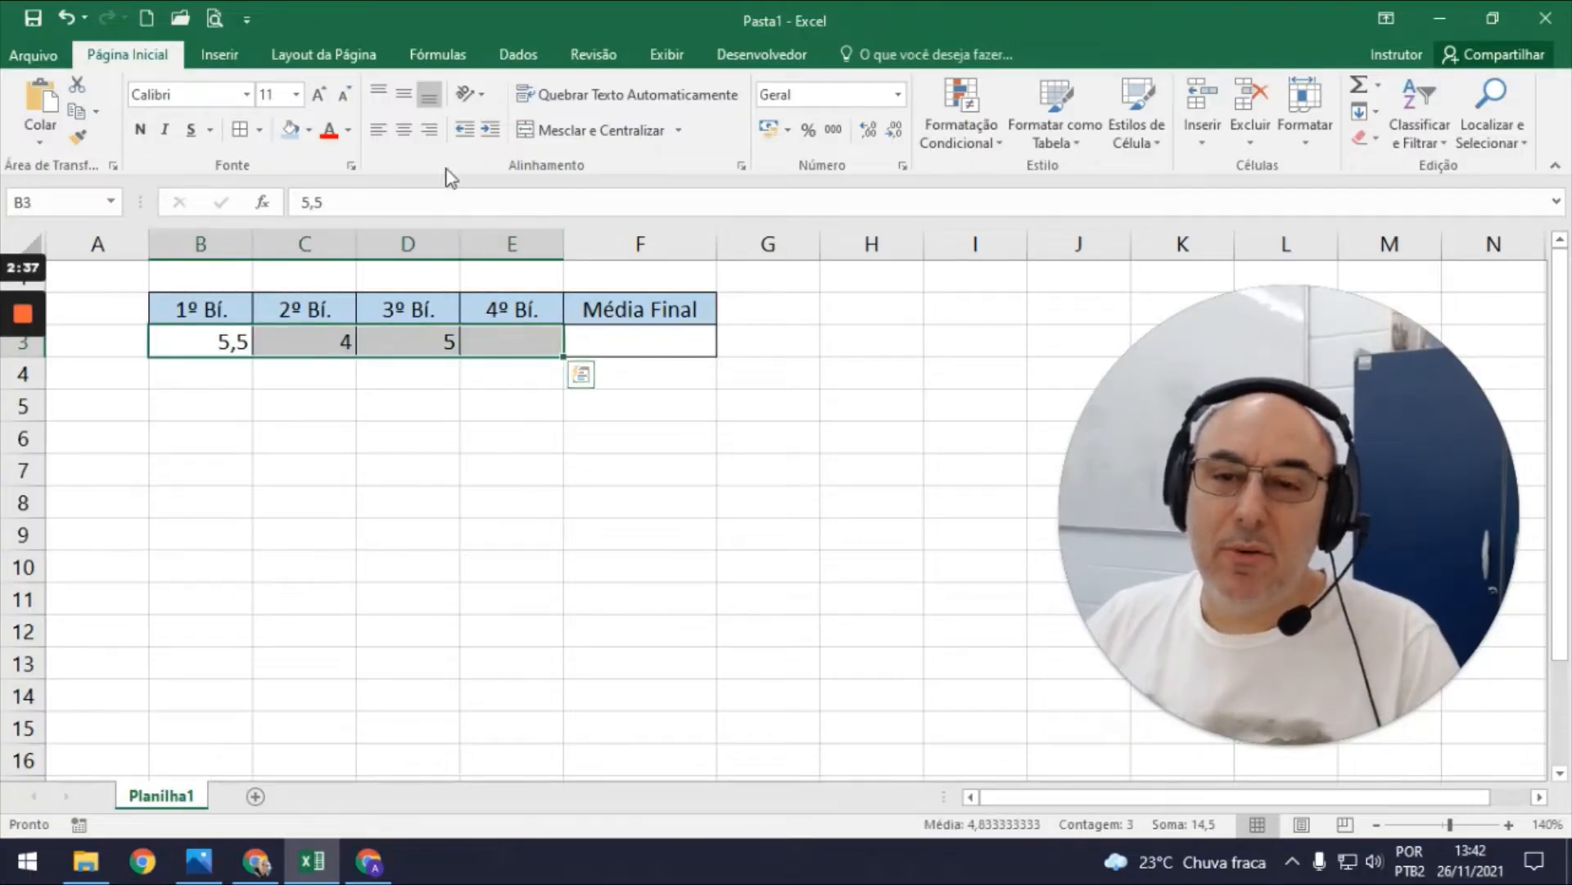
left_click(403, 131)
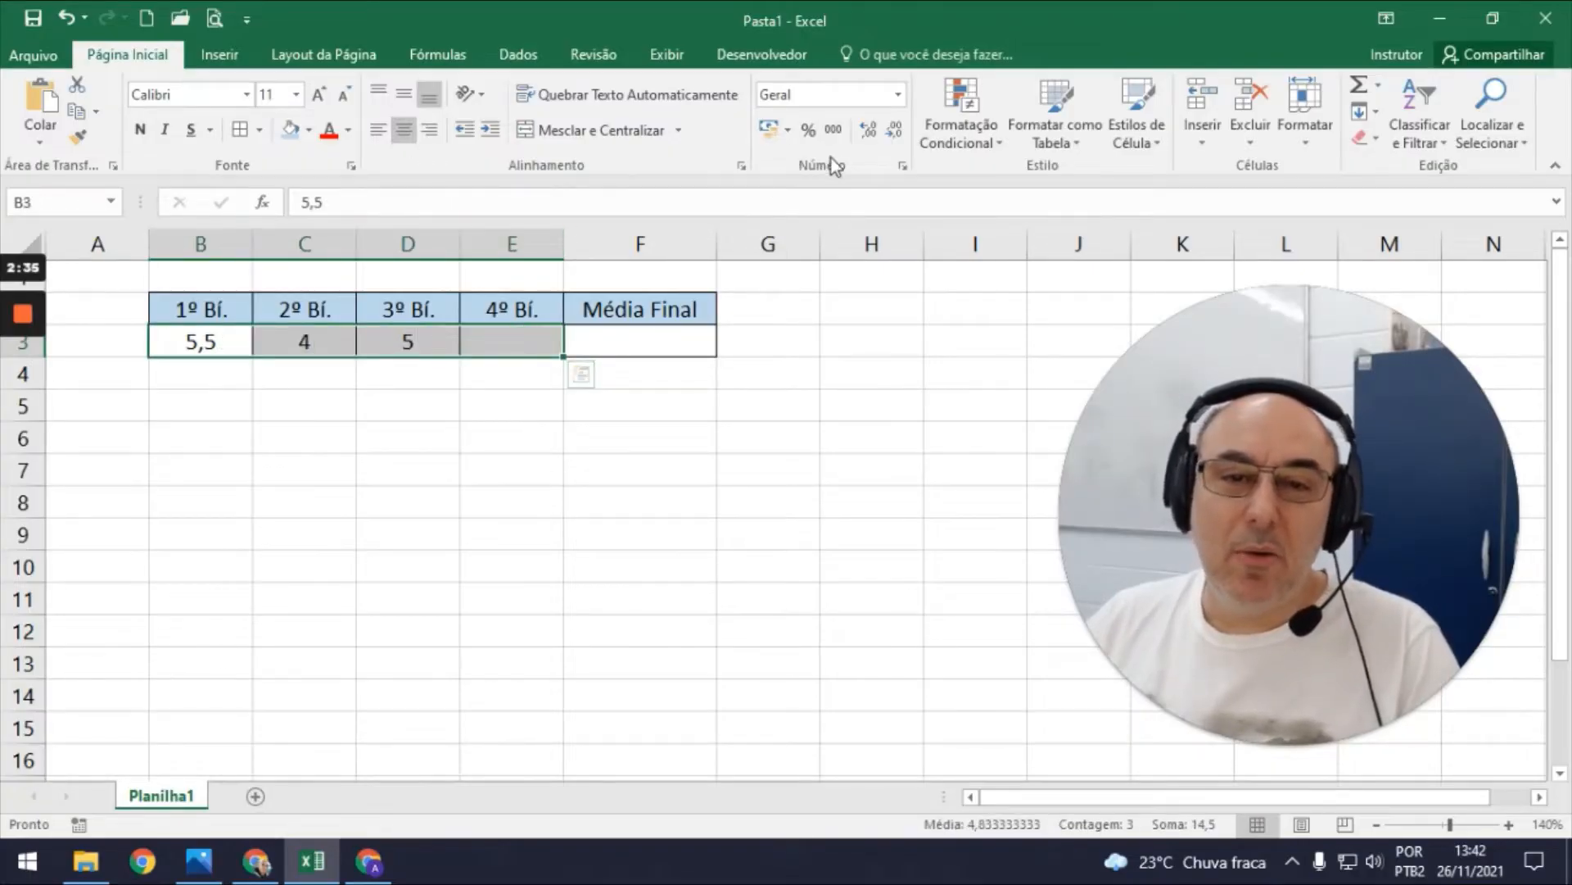
left_click(869, 131)
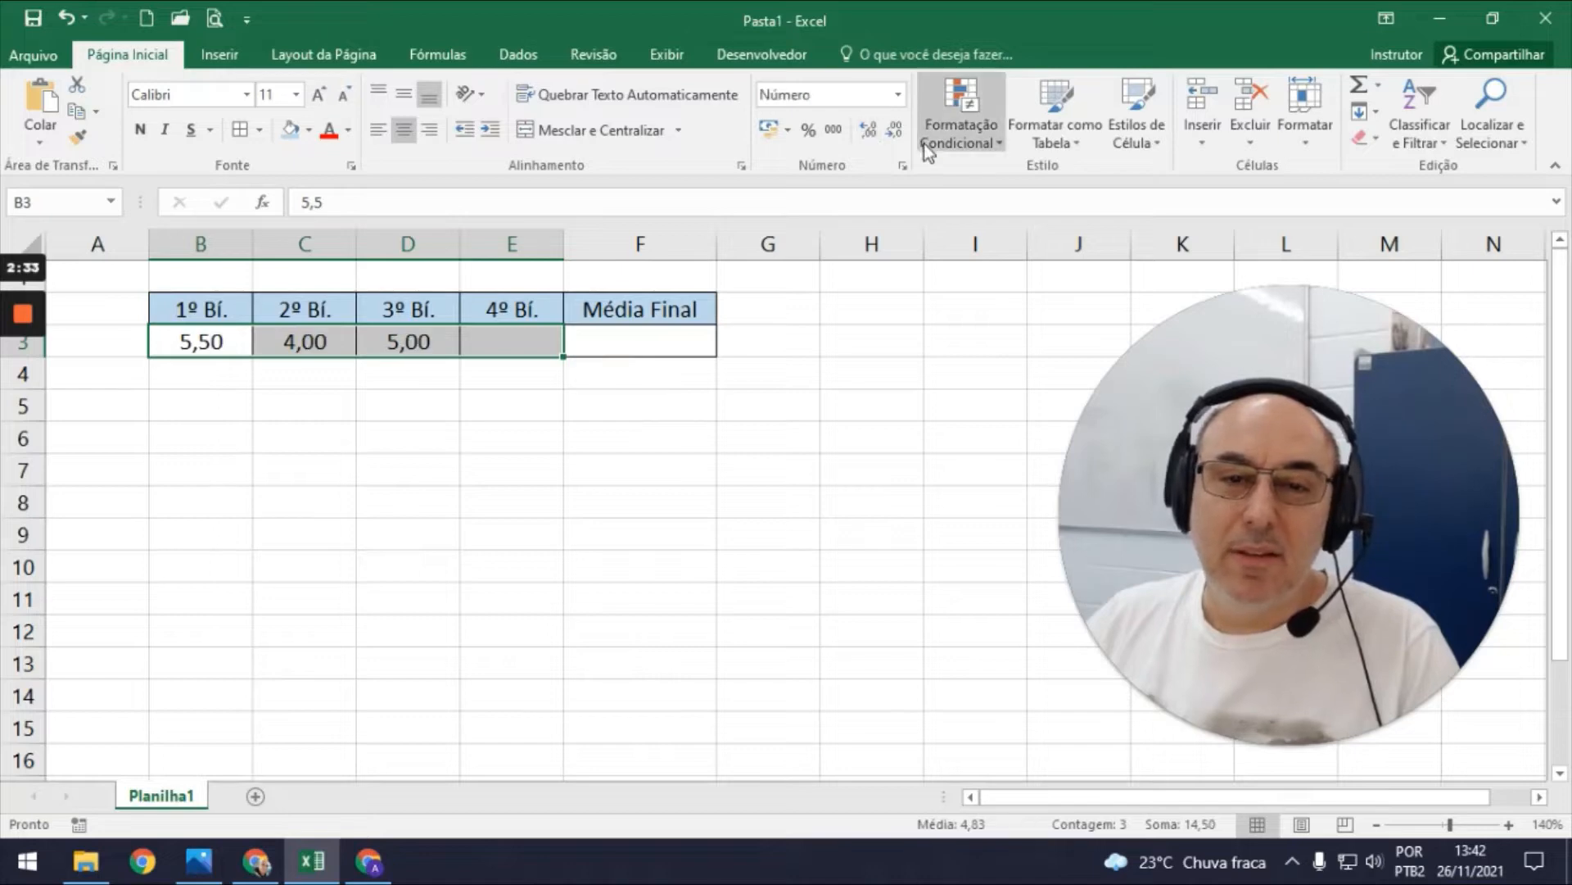
left_click(895, 131)
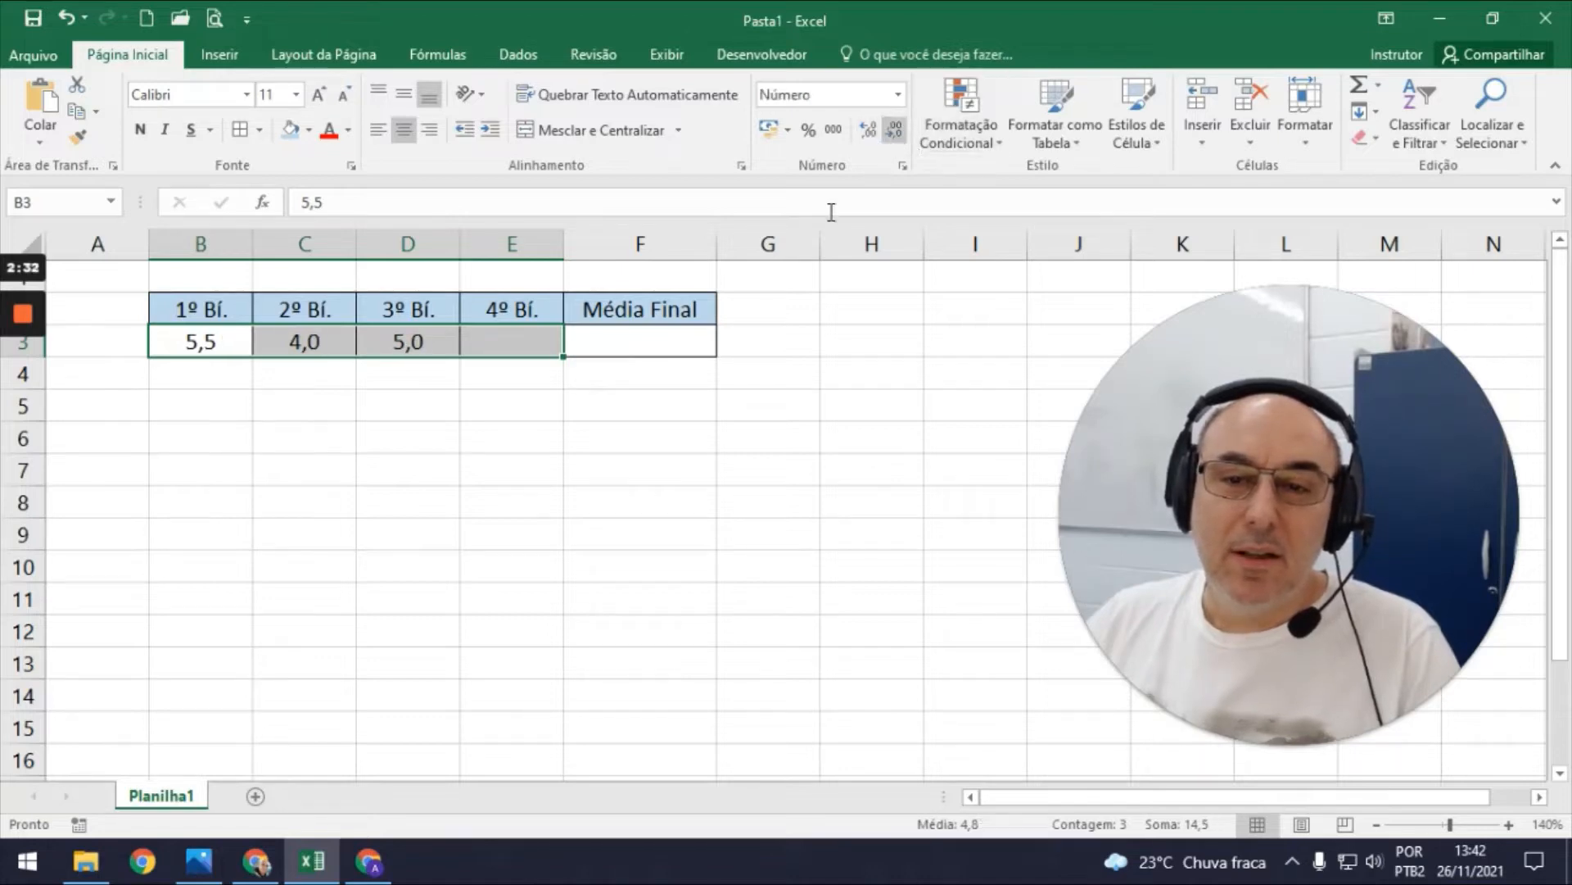
left_click(895, 131)
left_click(868, 133)
left_click(867, 133)
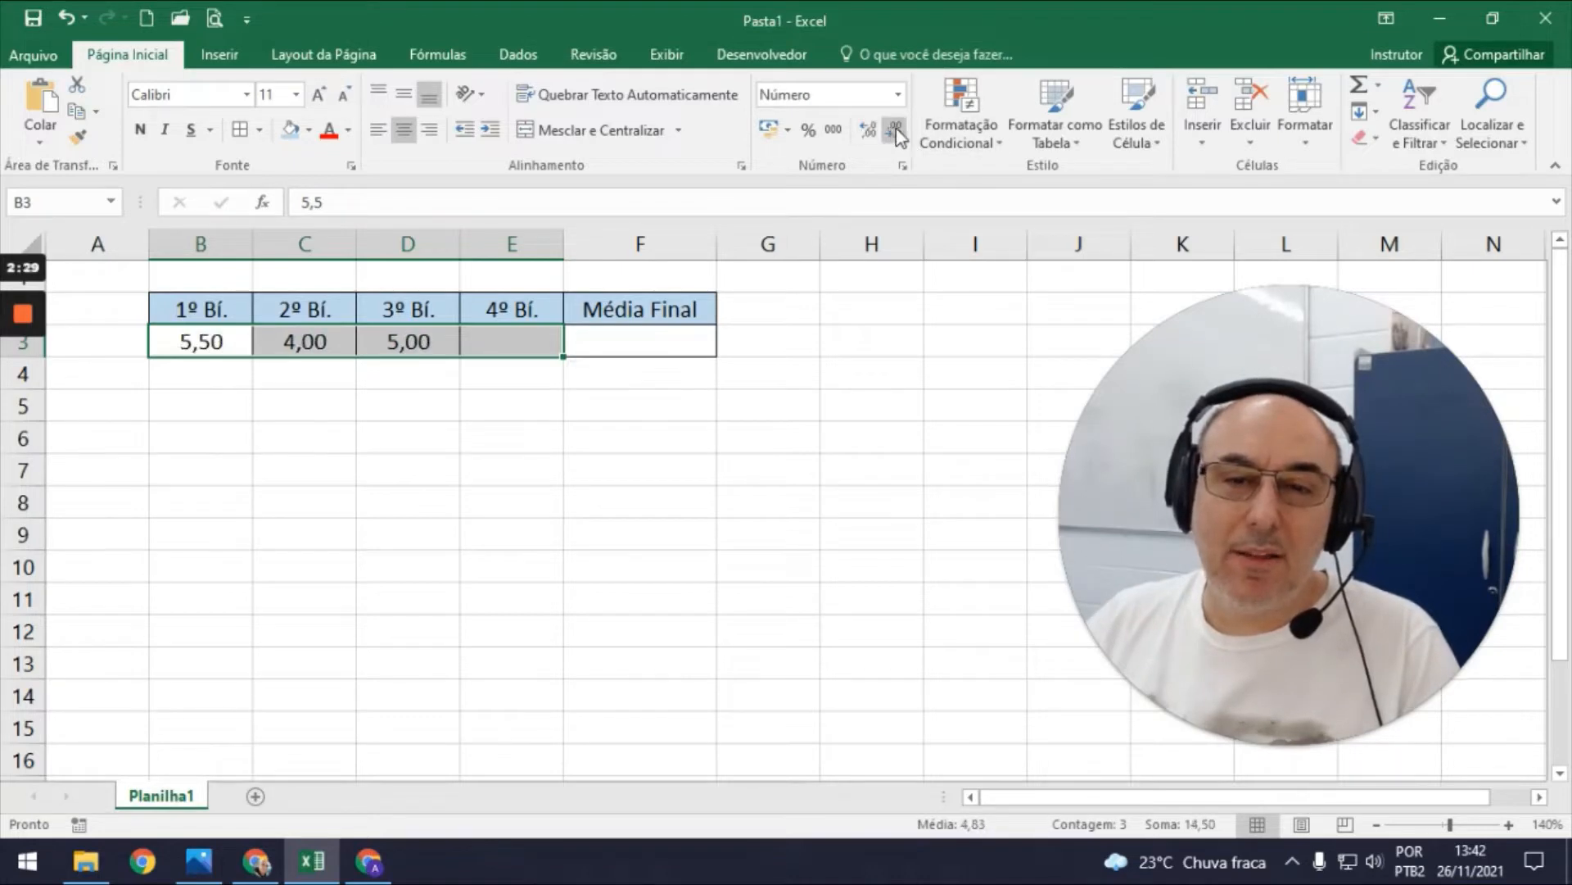
left_click(896, 131)
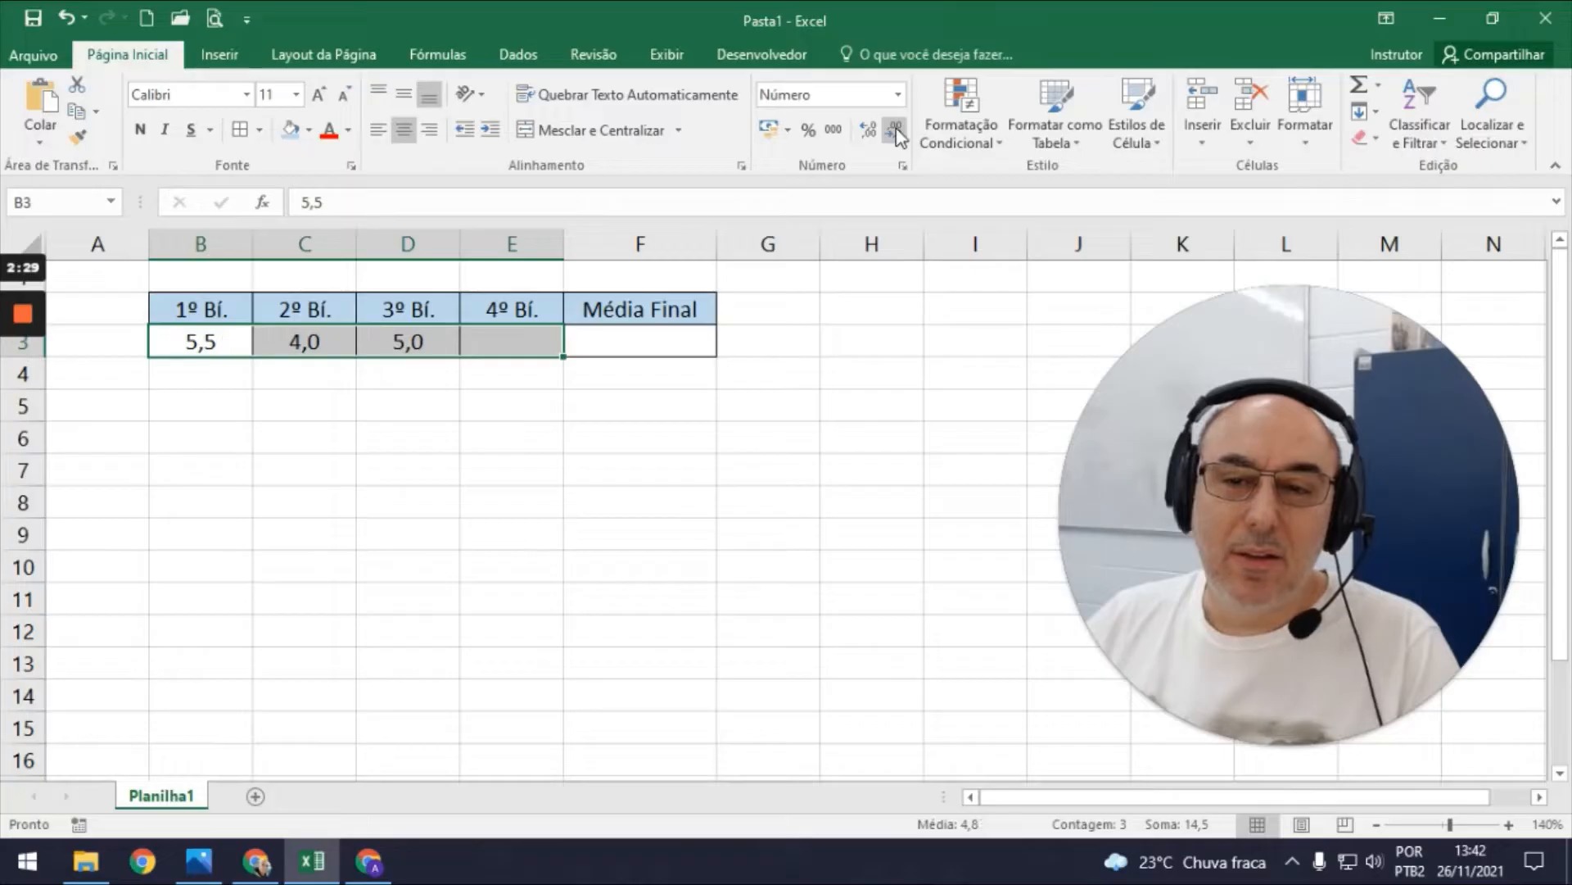
left_click(513, 430)
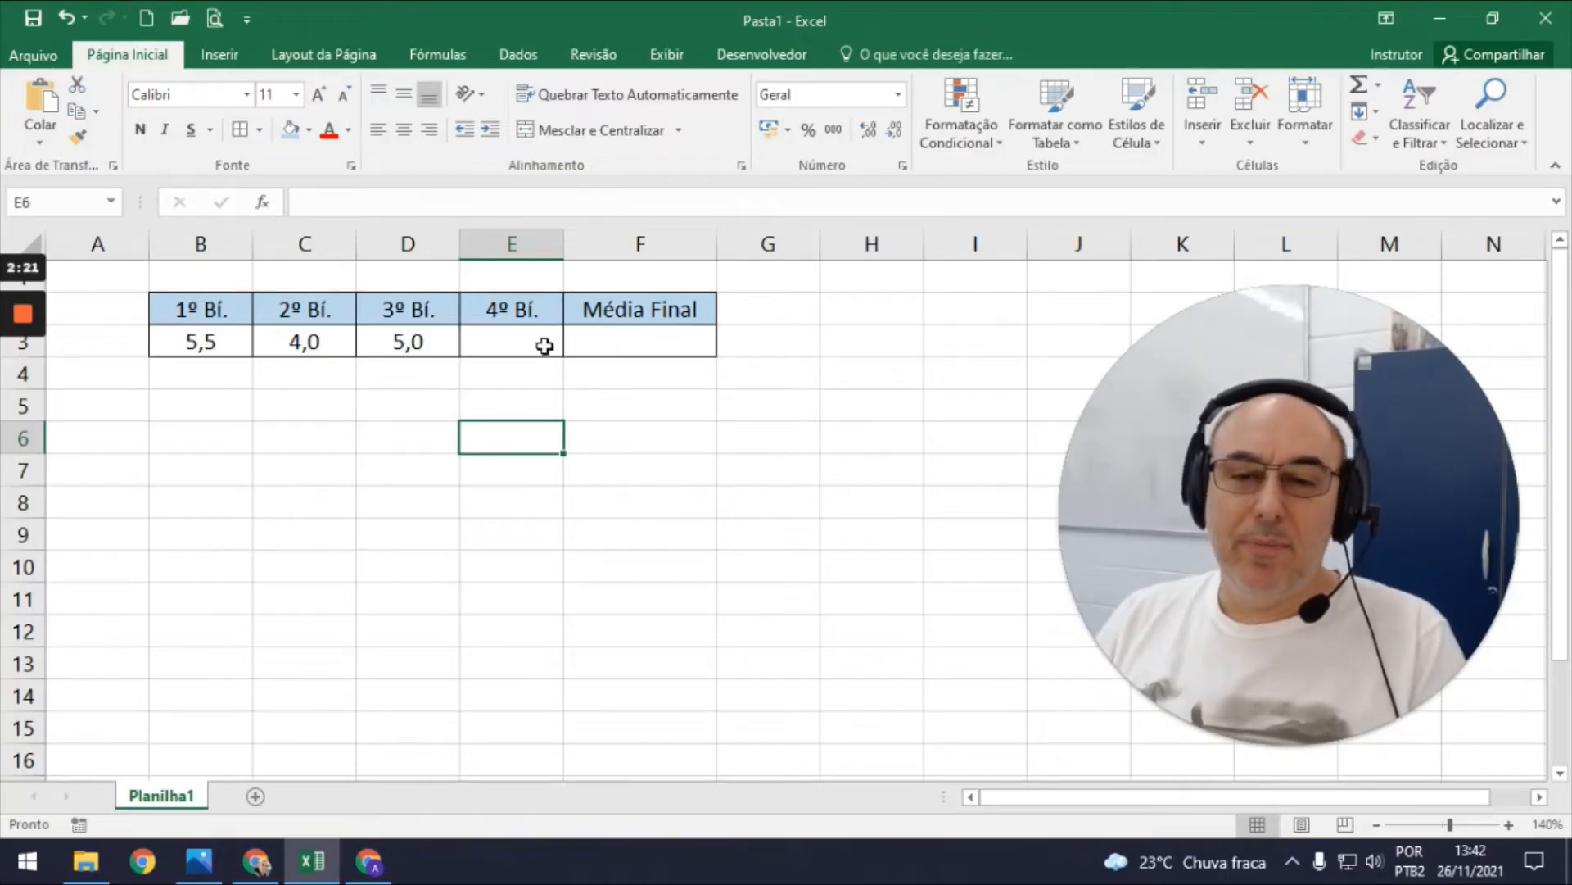
Enter the formula =média(B3:E3) in F3 to calculate the final average of the grades.
left_click(625, 338)
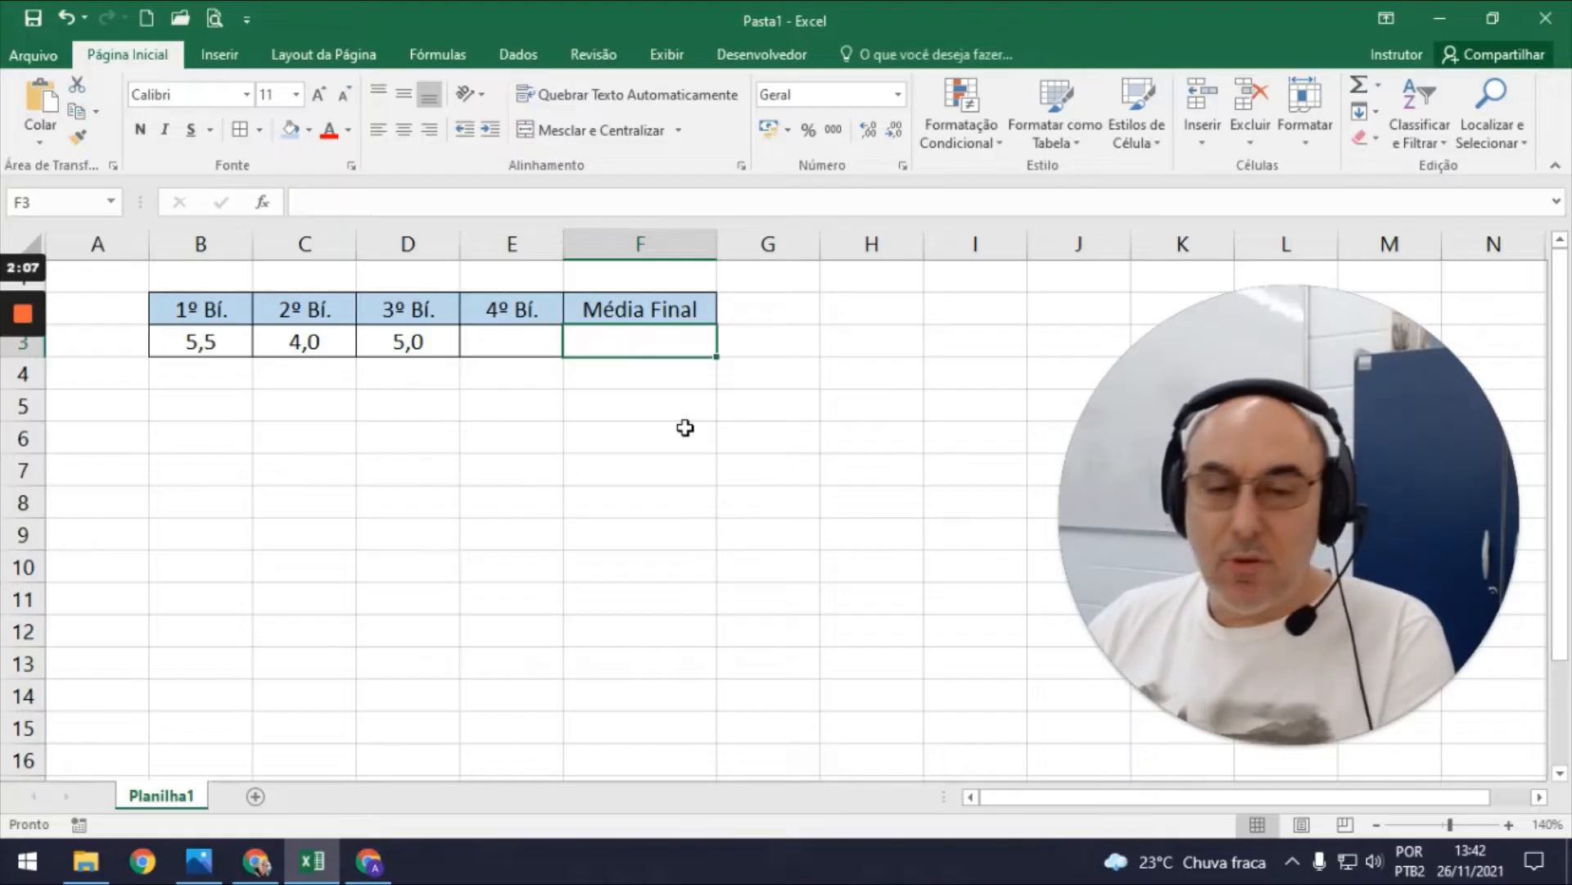
type("=média")
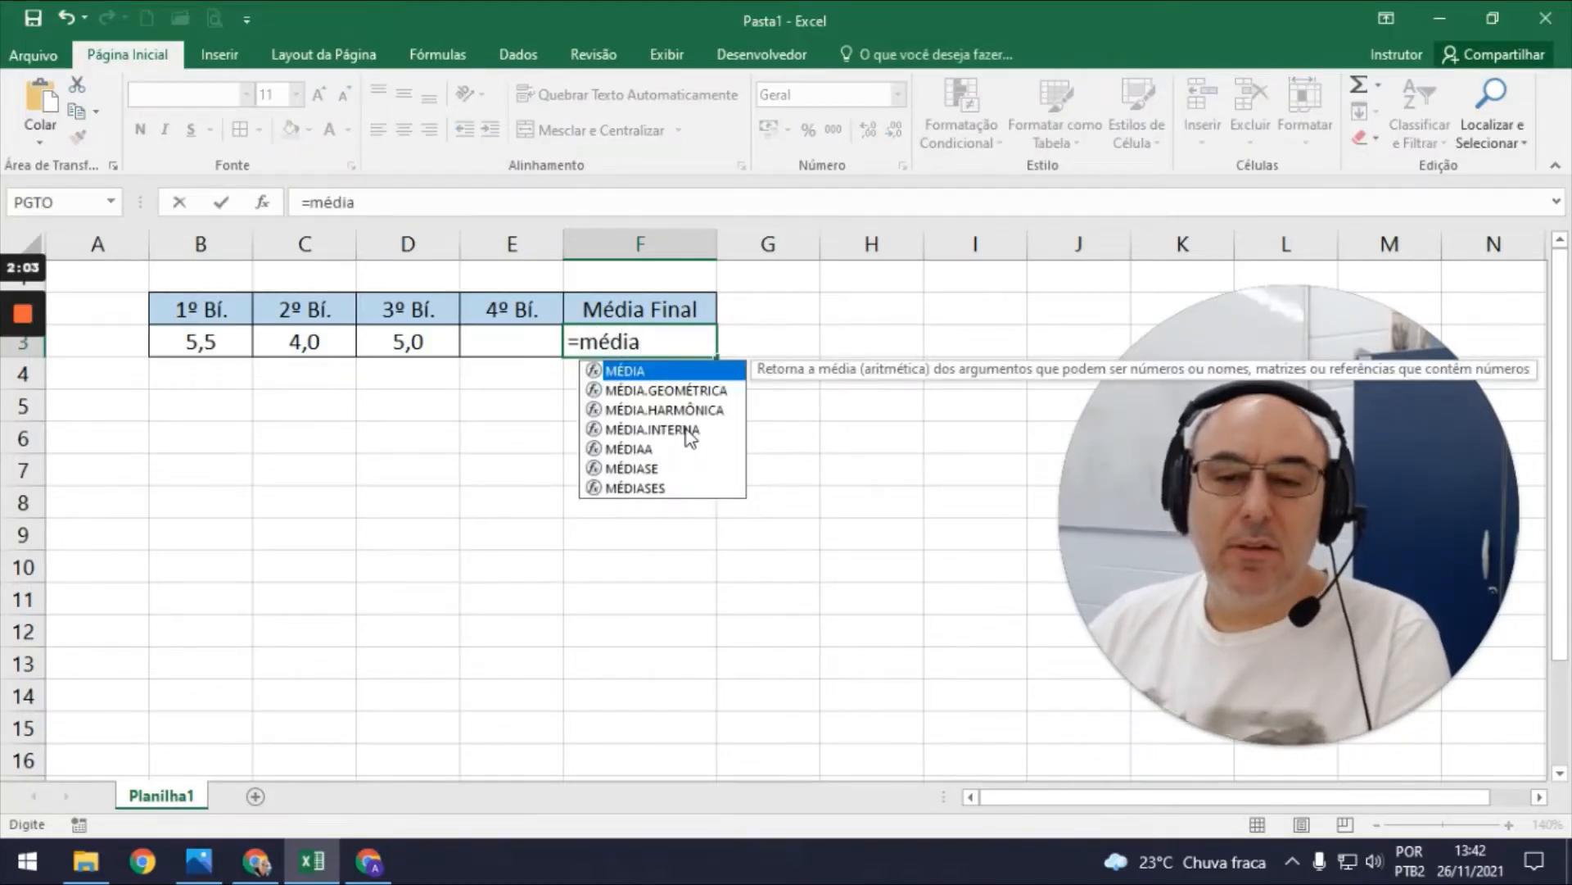
type("(")
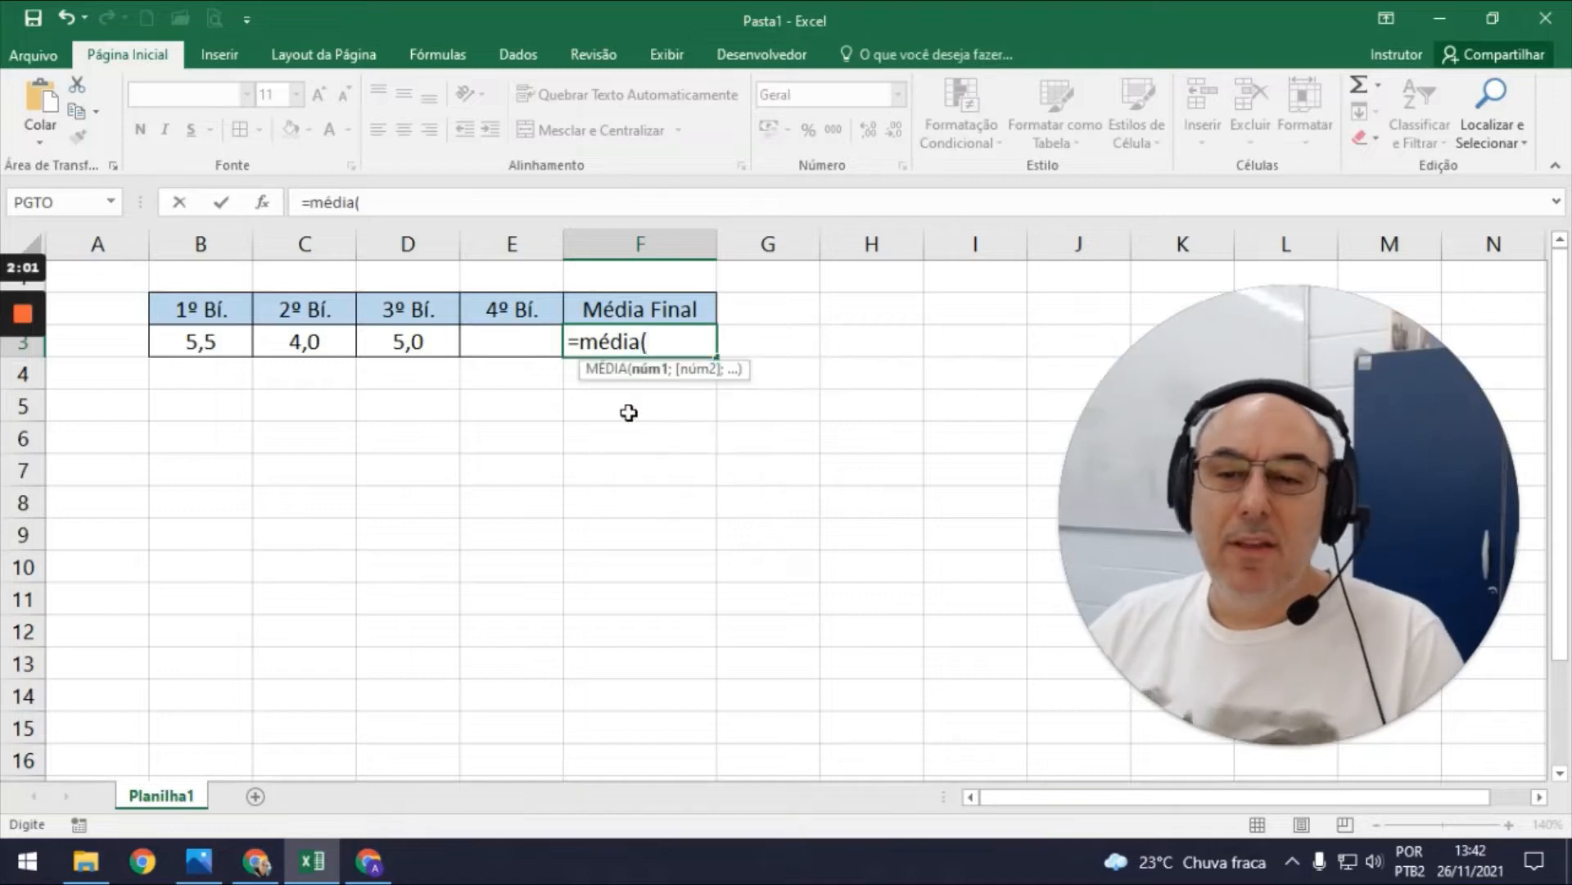
left_click(235, 342)
left_click_drag(235, 342, 523, 351)
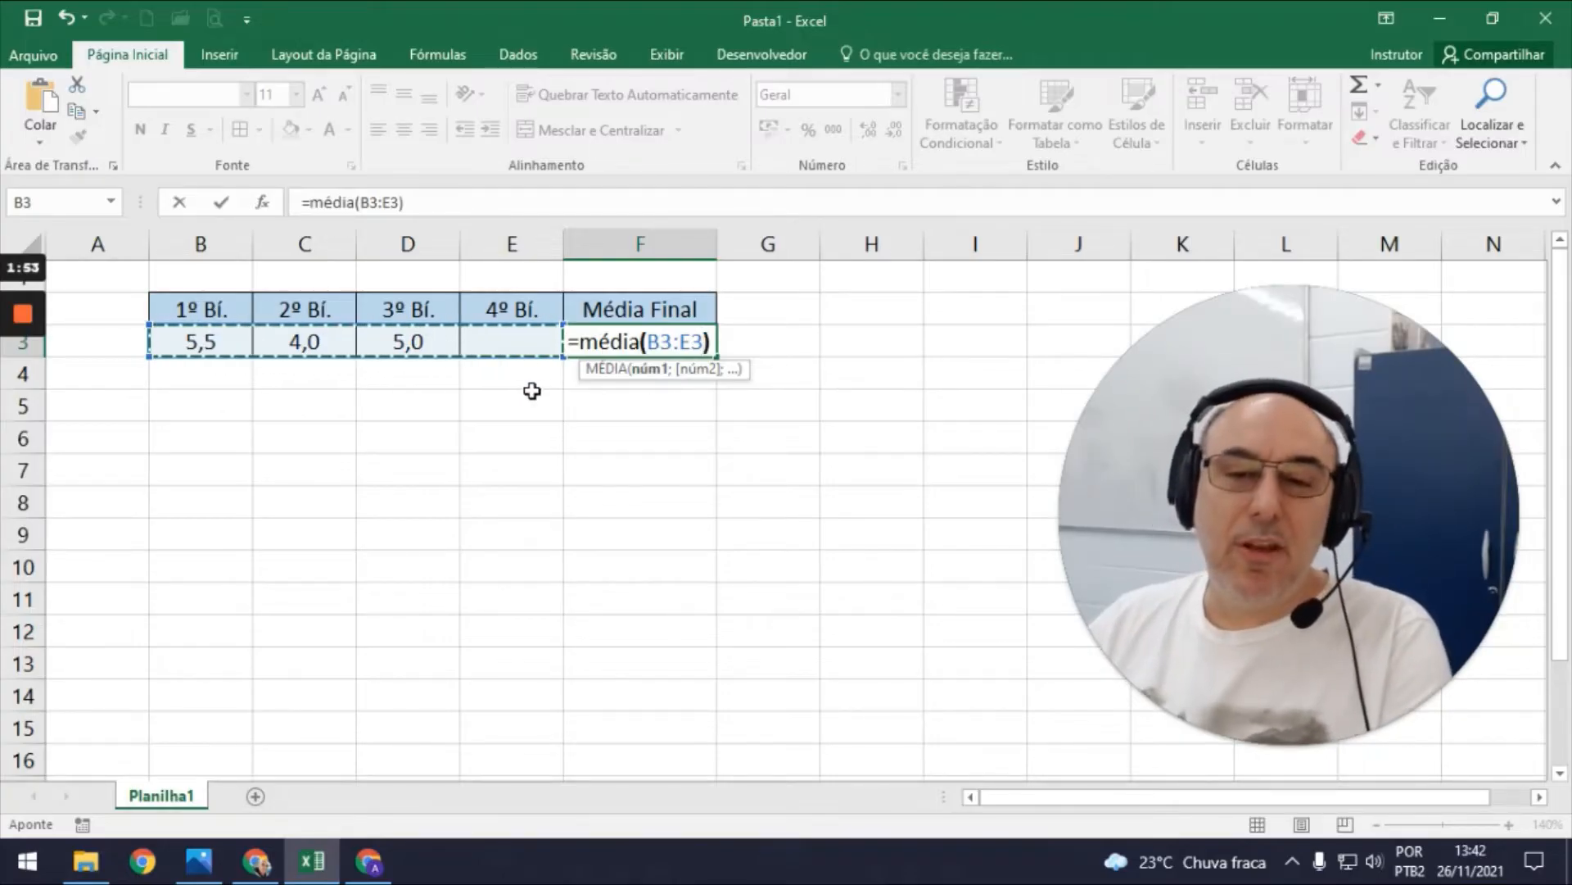
type(")")
key("Return")
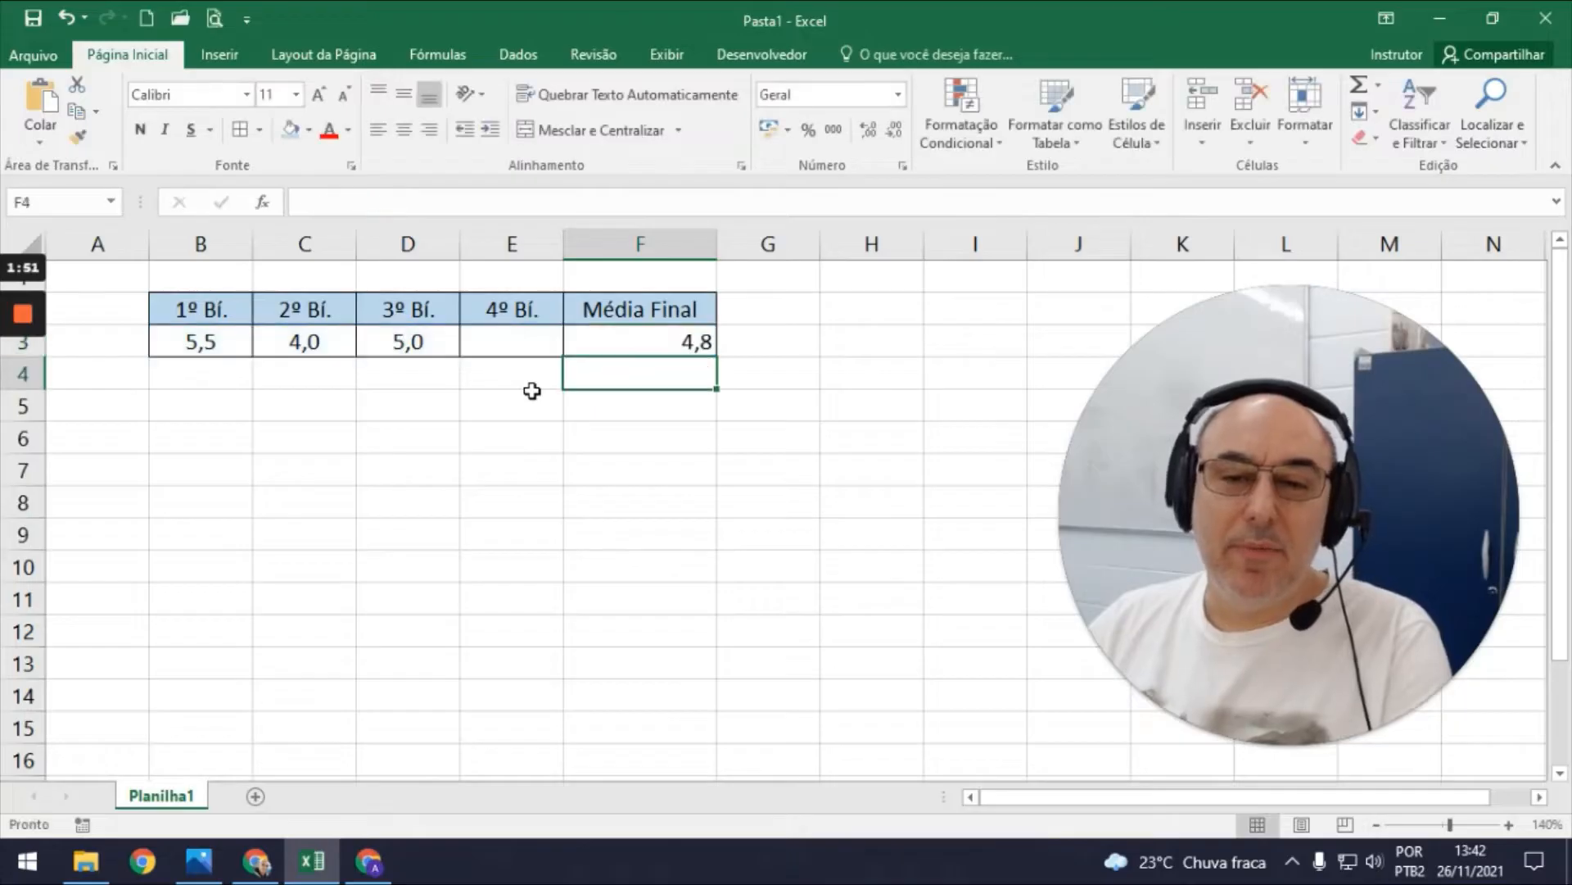
Centre the final average in cell F3 horizontally.
left_click(616, 343)
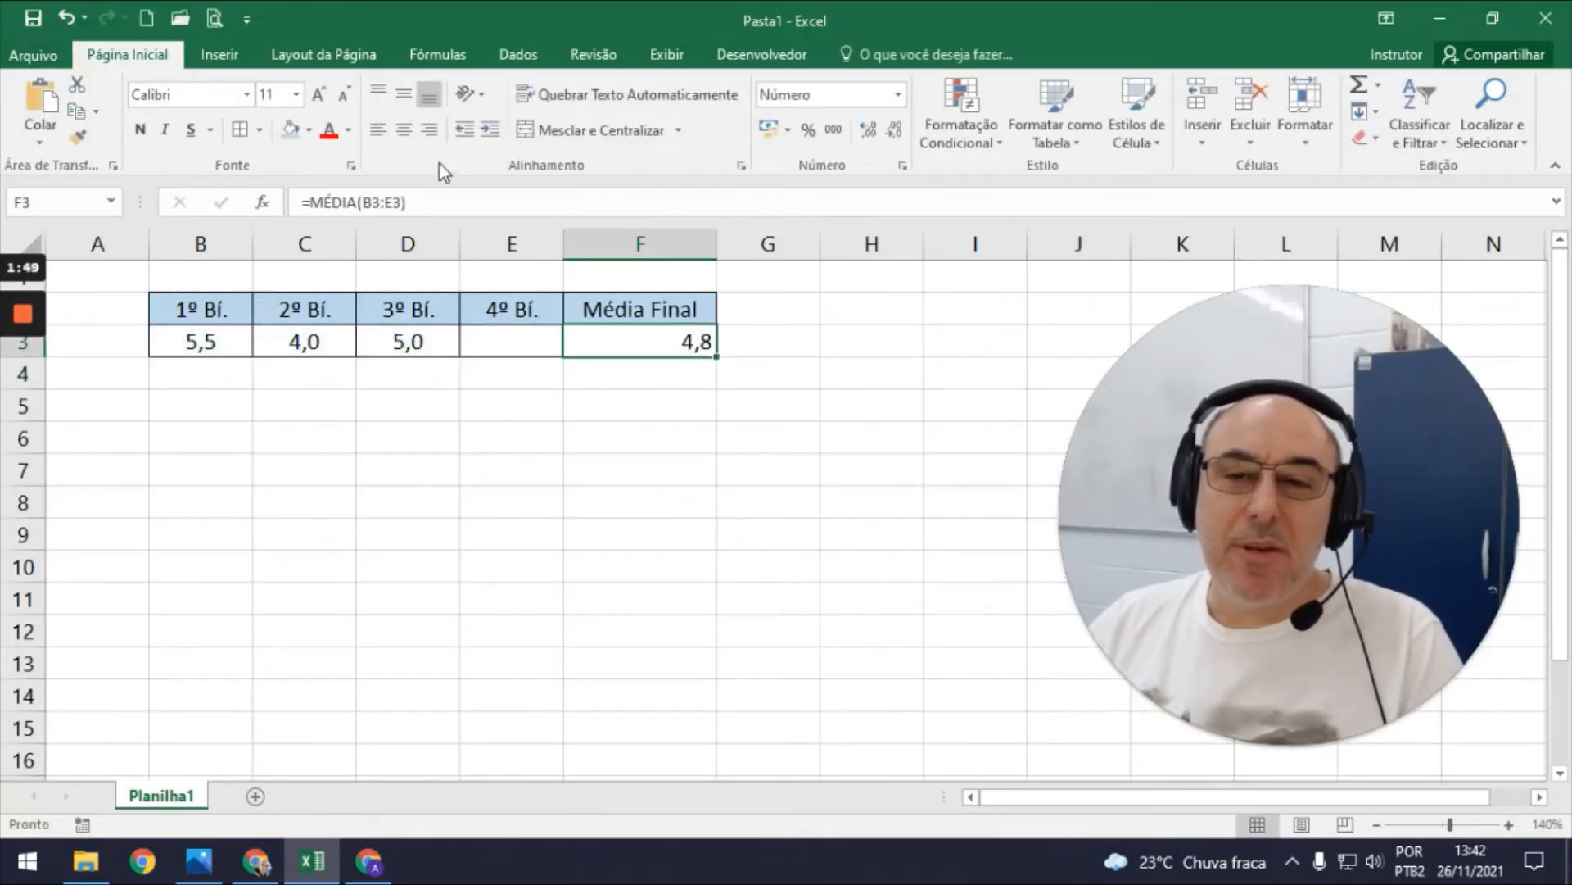
left_click(405, 131)
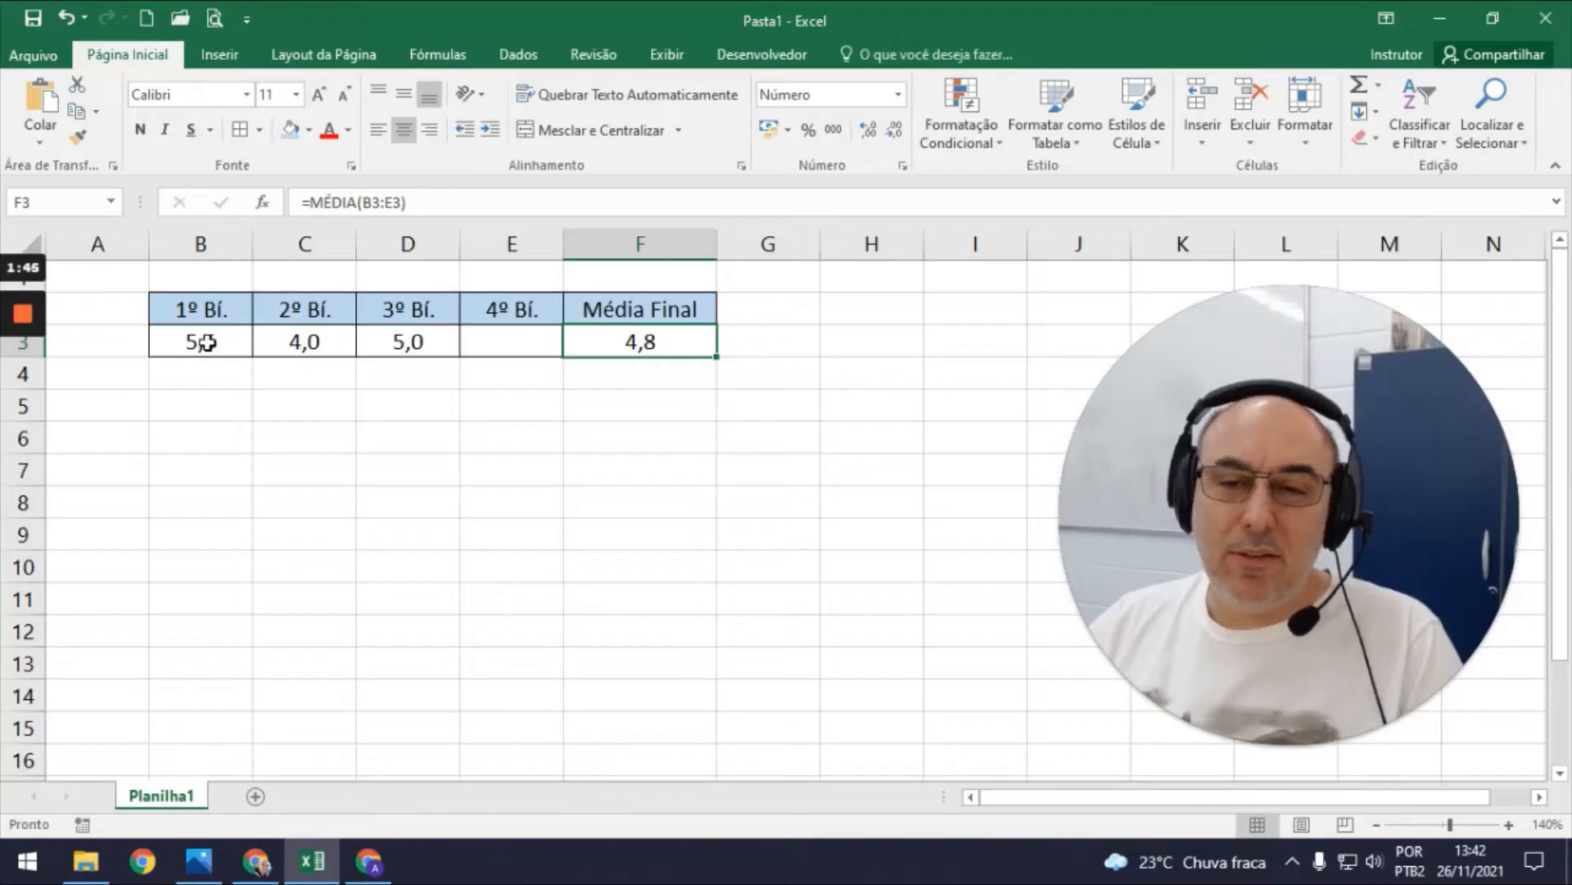
left_click(553, 341)
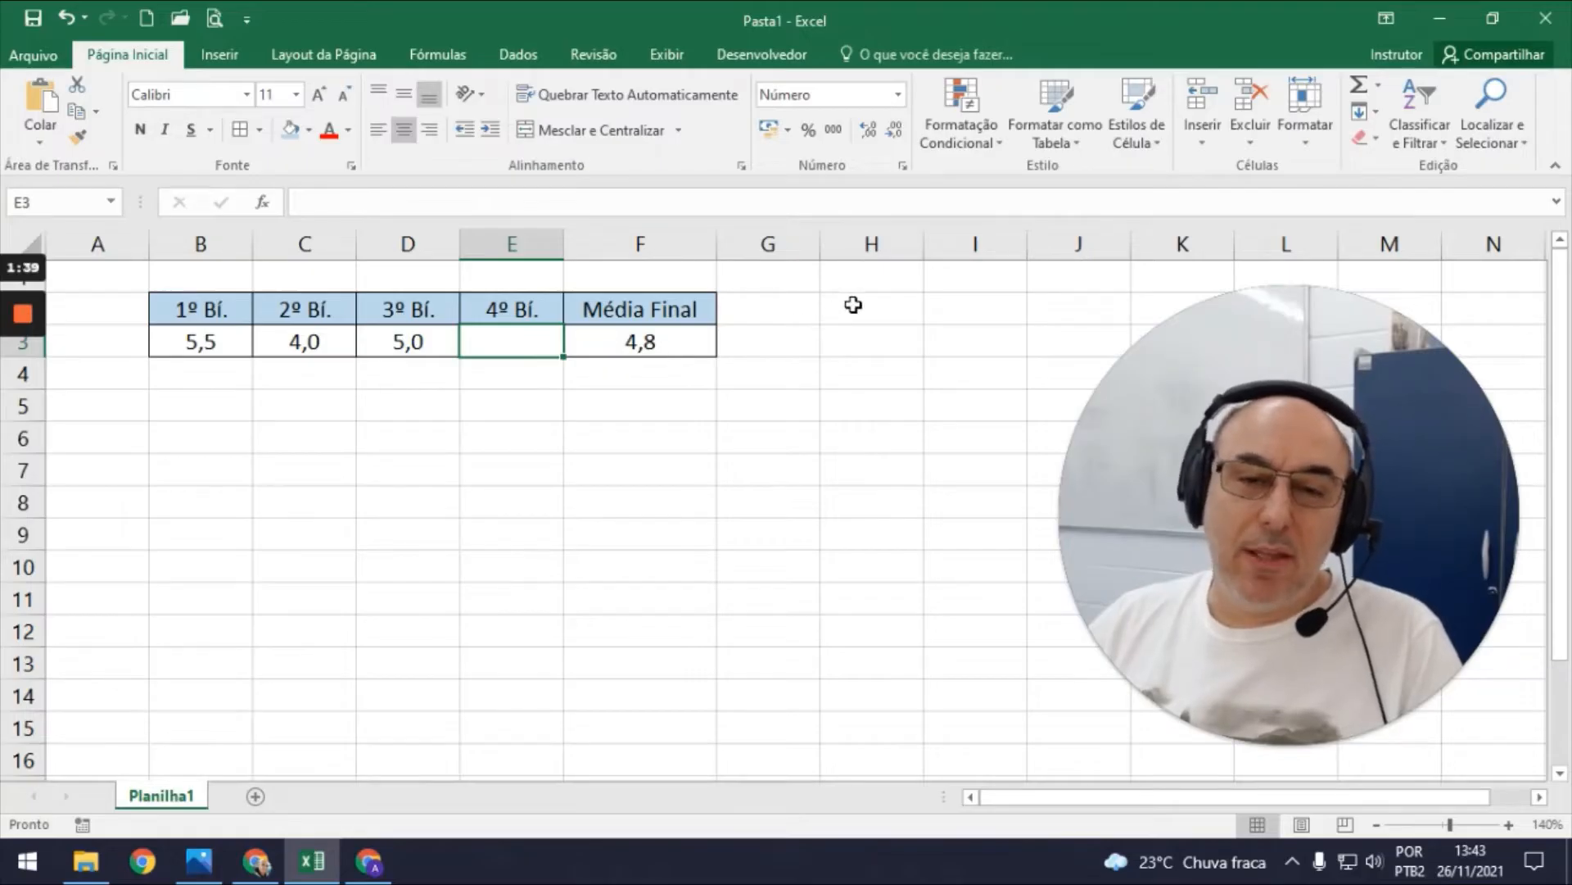
Enter the label Média da Escola in H2 and the value 5 in H3, narrowing column G and fitting column H to its text.
left_click(852, 307)
left_click_drag(821, 245, 779, 246)
type("M")
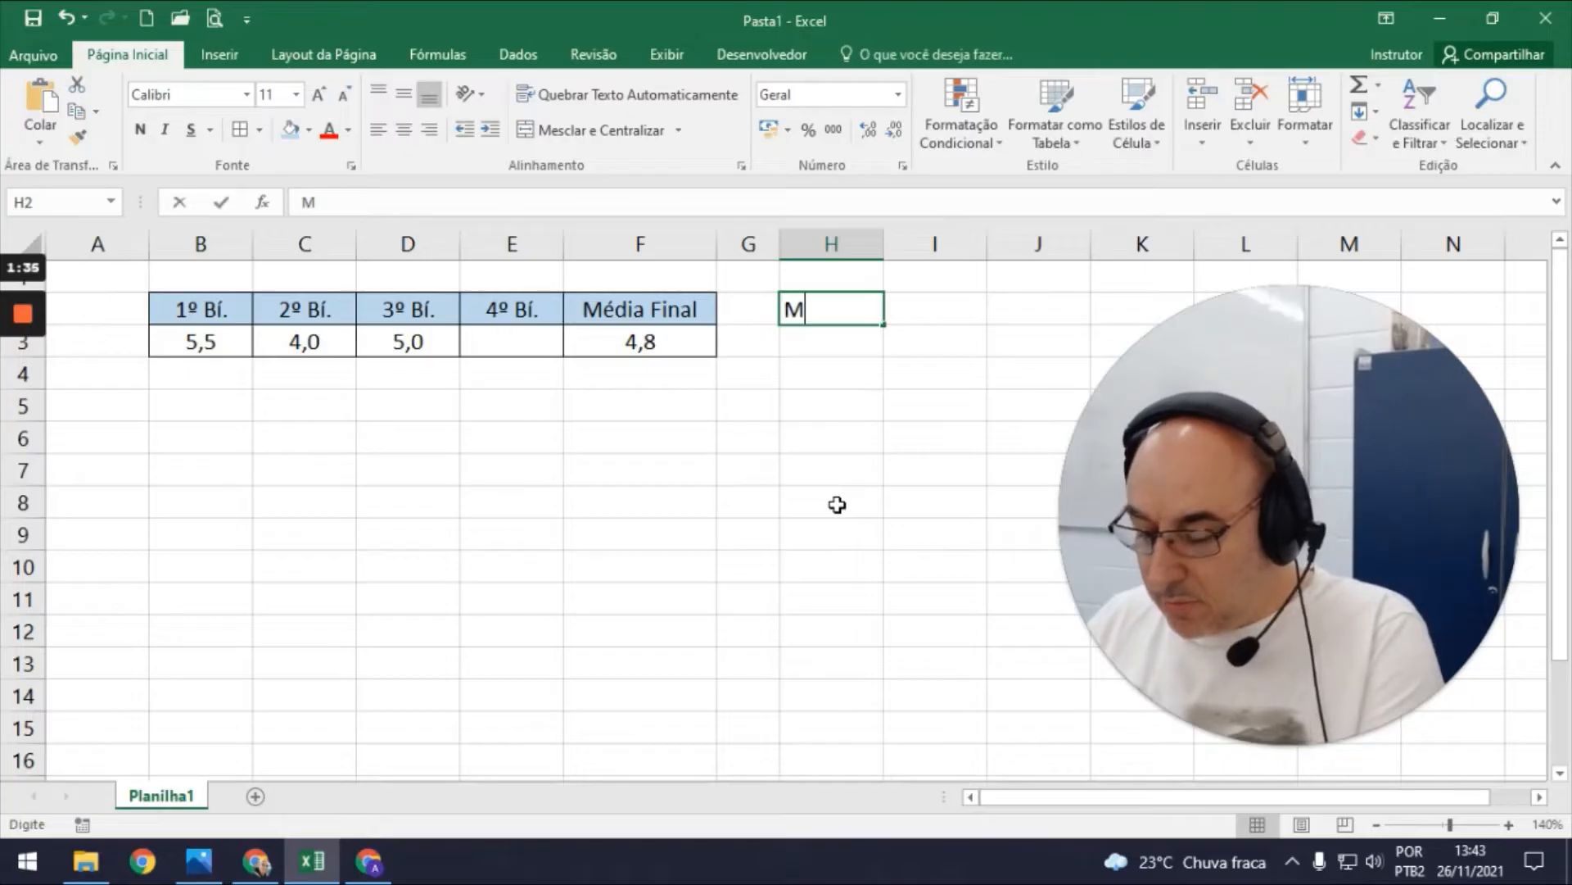
type("édia")
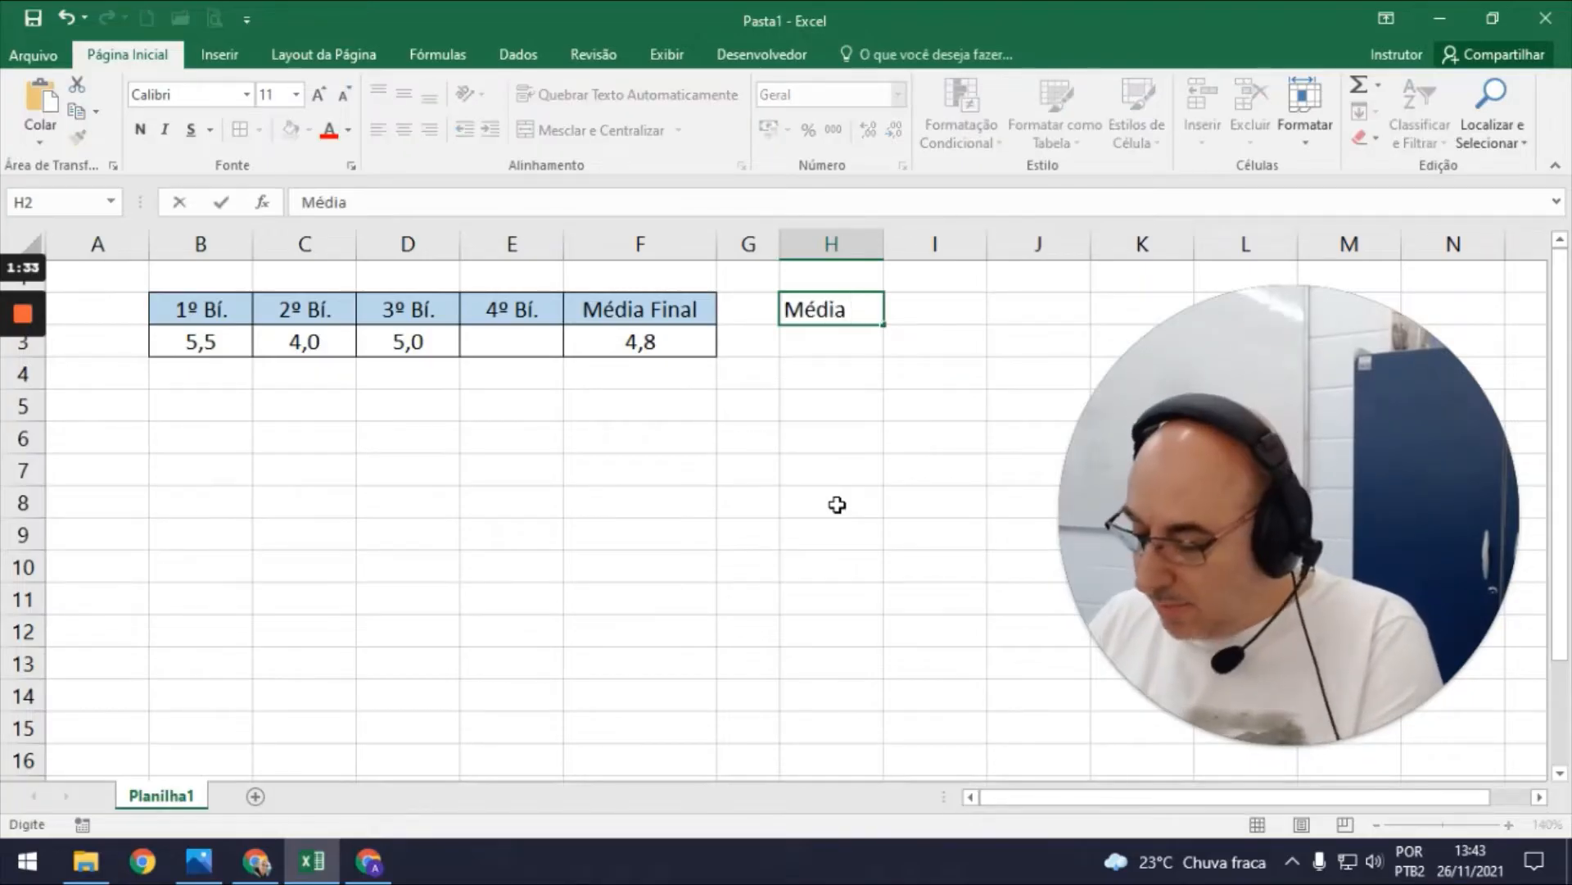
type(" da Escola")
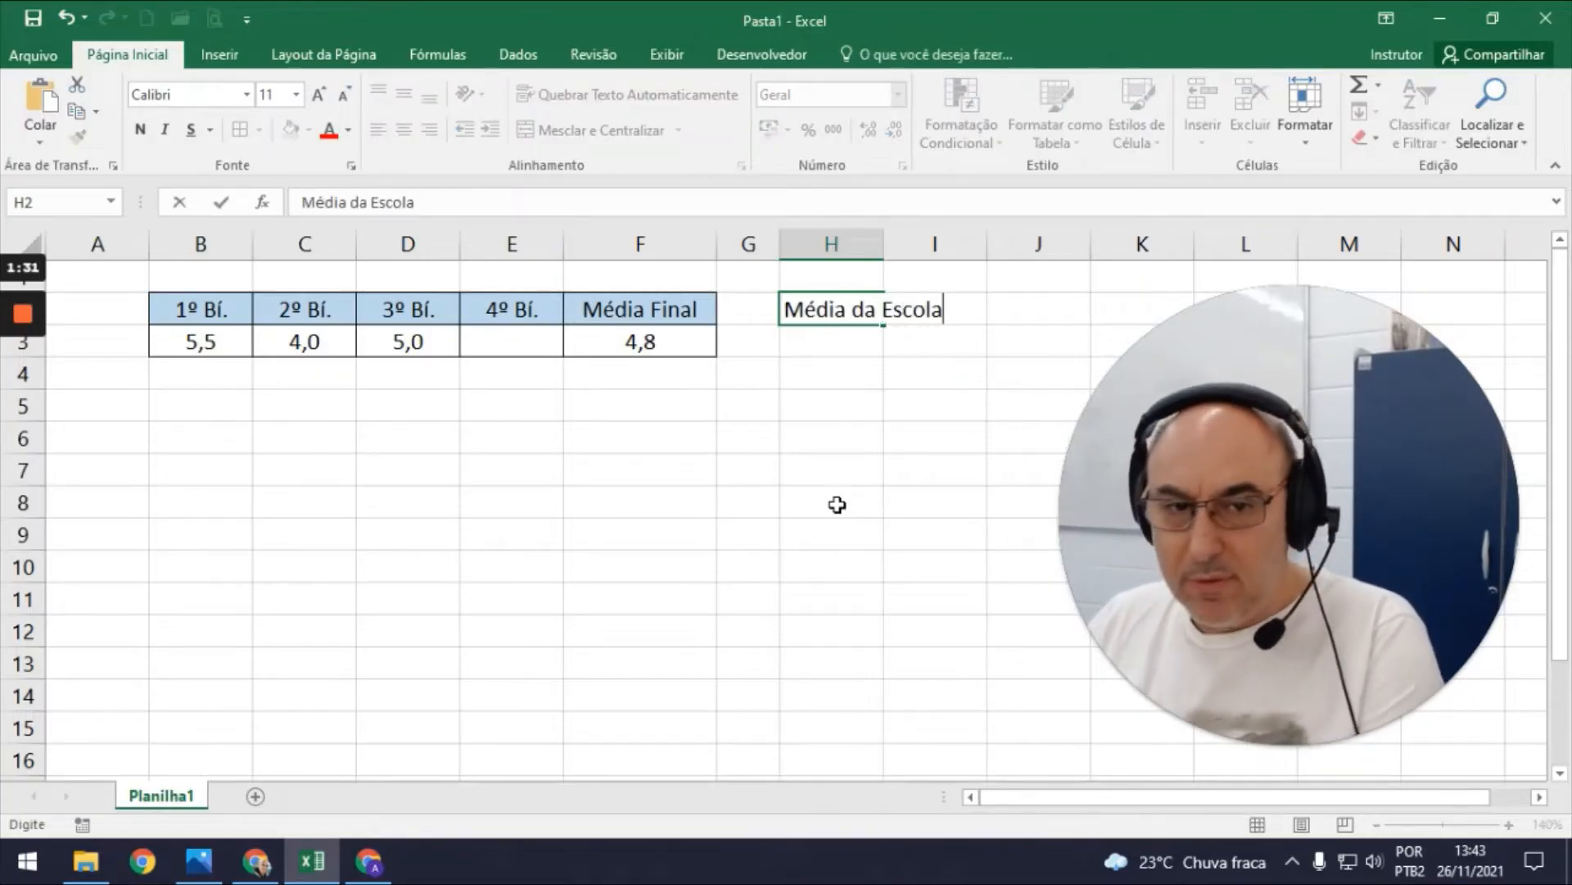
key("Return")
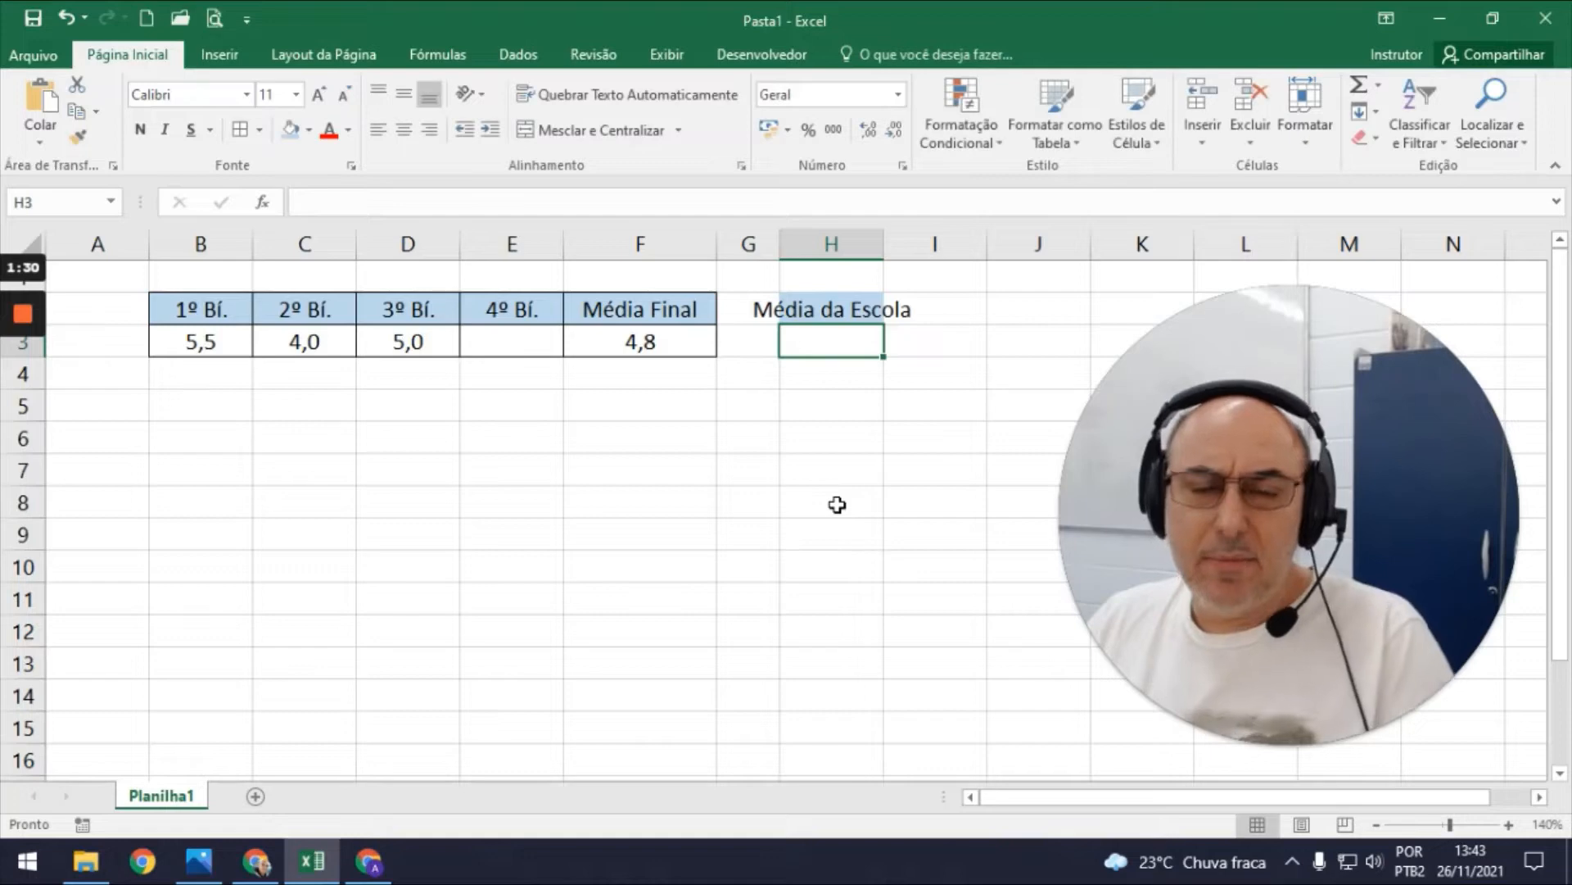
double_click(884, 246)
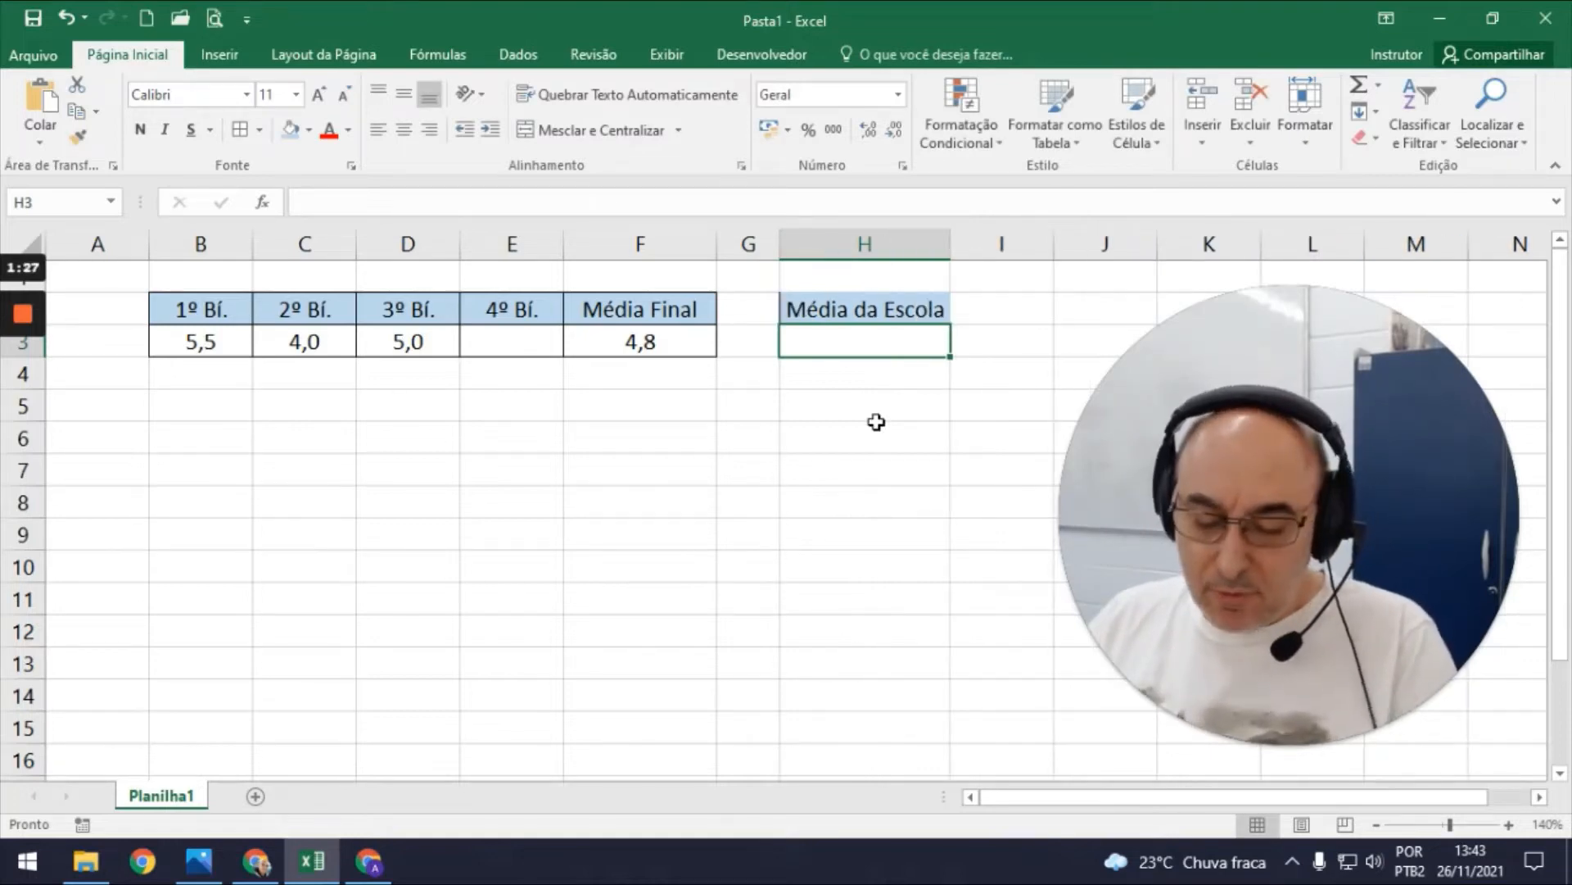
type("5")
key("Return")
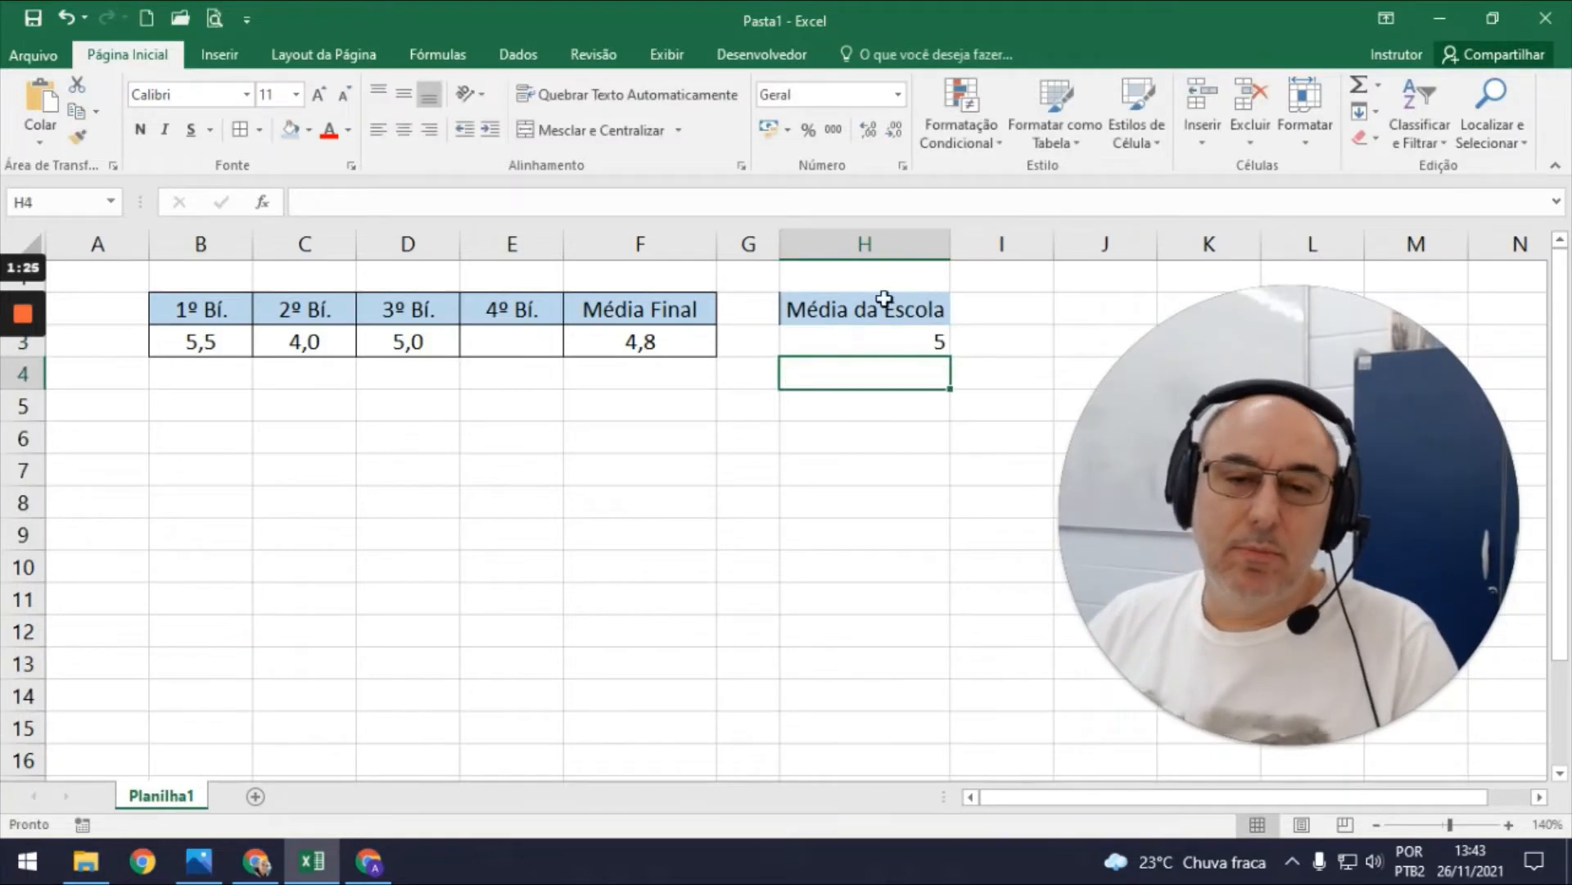
Centre and border cells H2:H3, and format the school average in H3 to show one decimal place.
left_click_drag(885, 299, 875, 338)
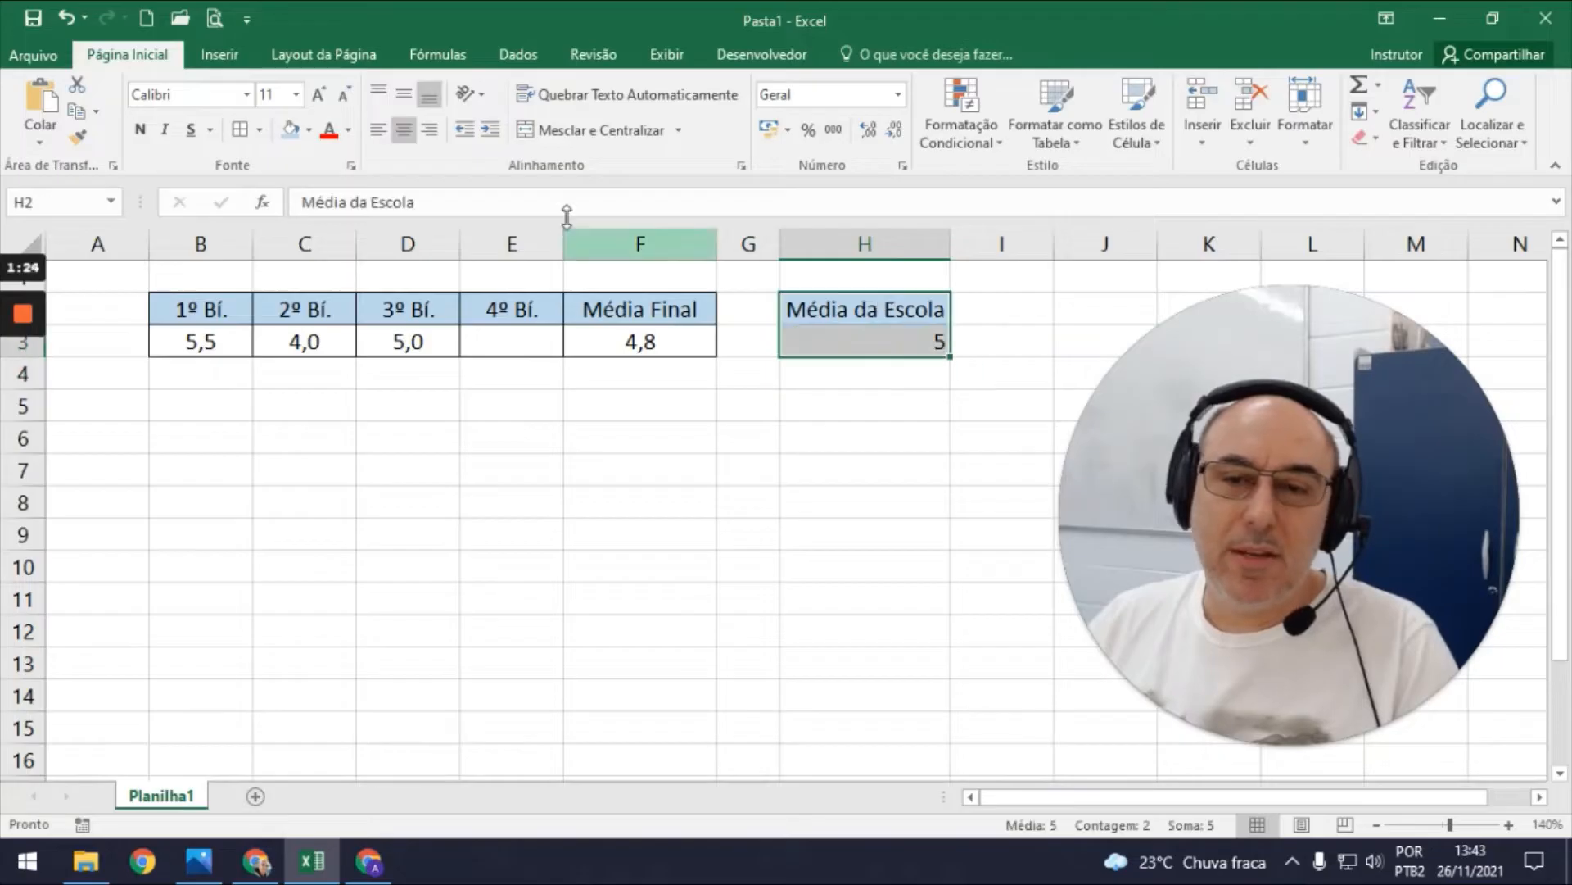
left_click(401, 133)
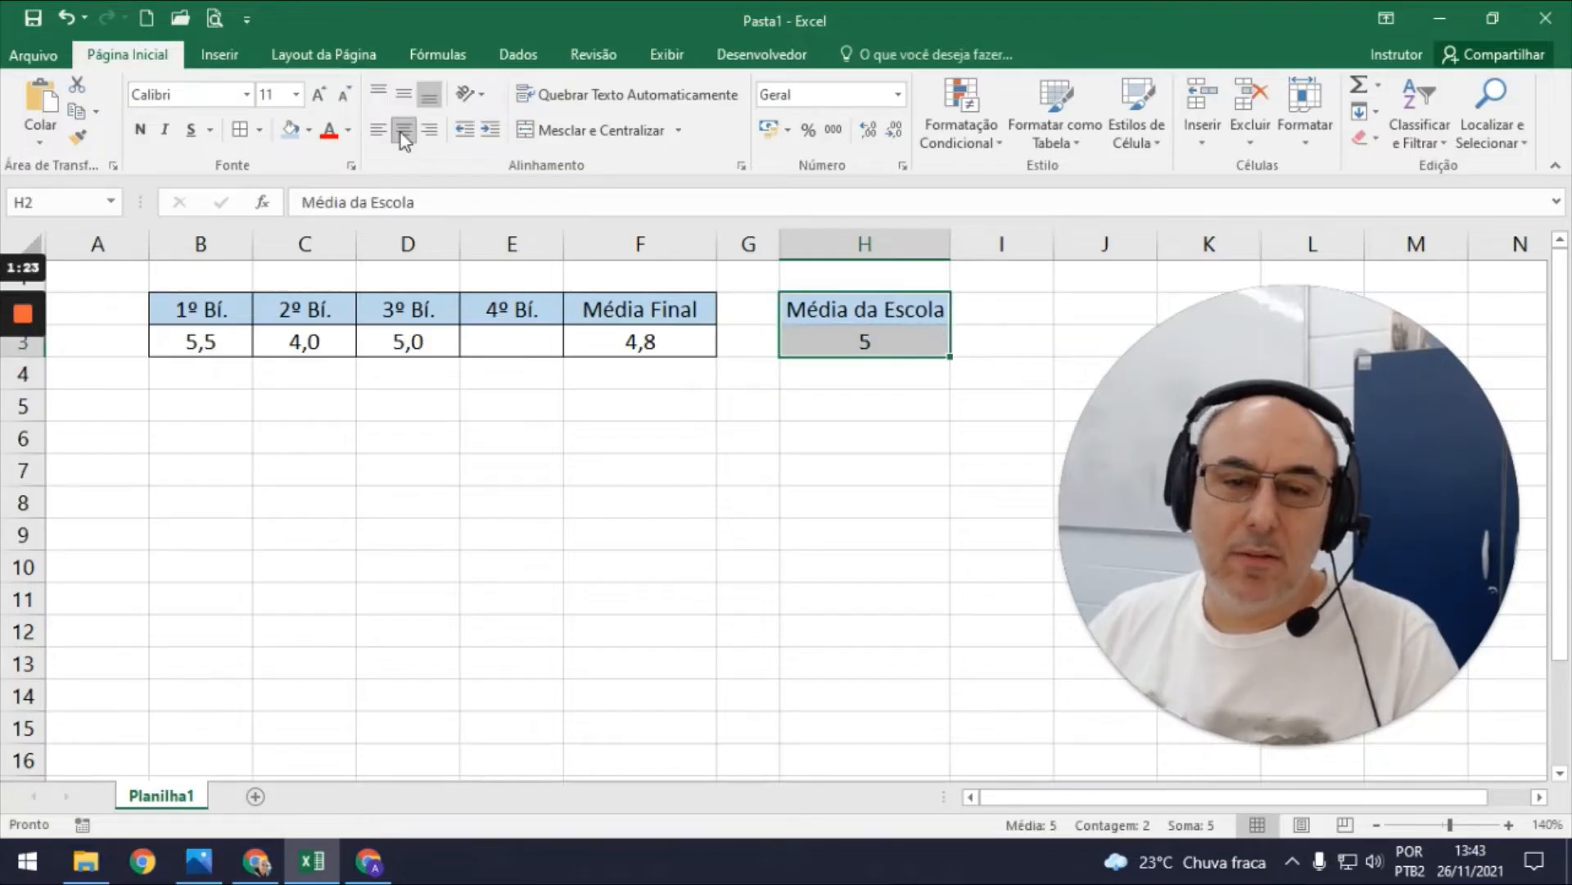
left_click(808, 343)
left_click(870, 135)
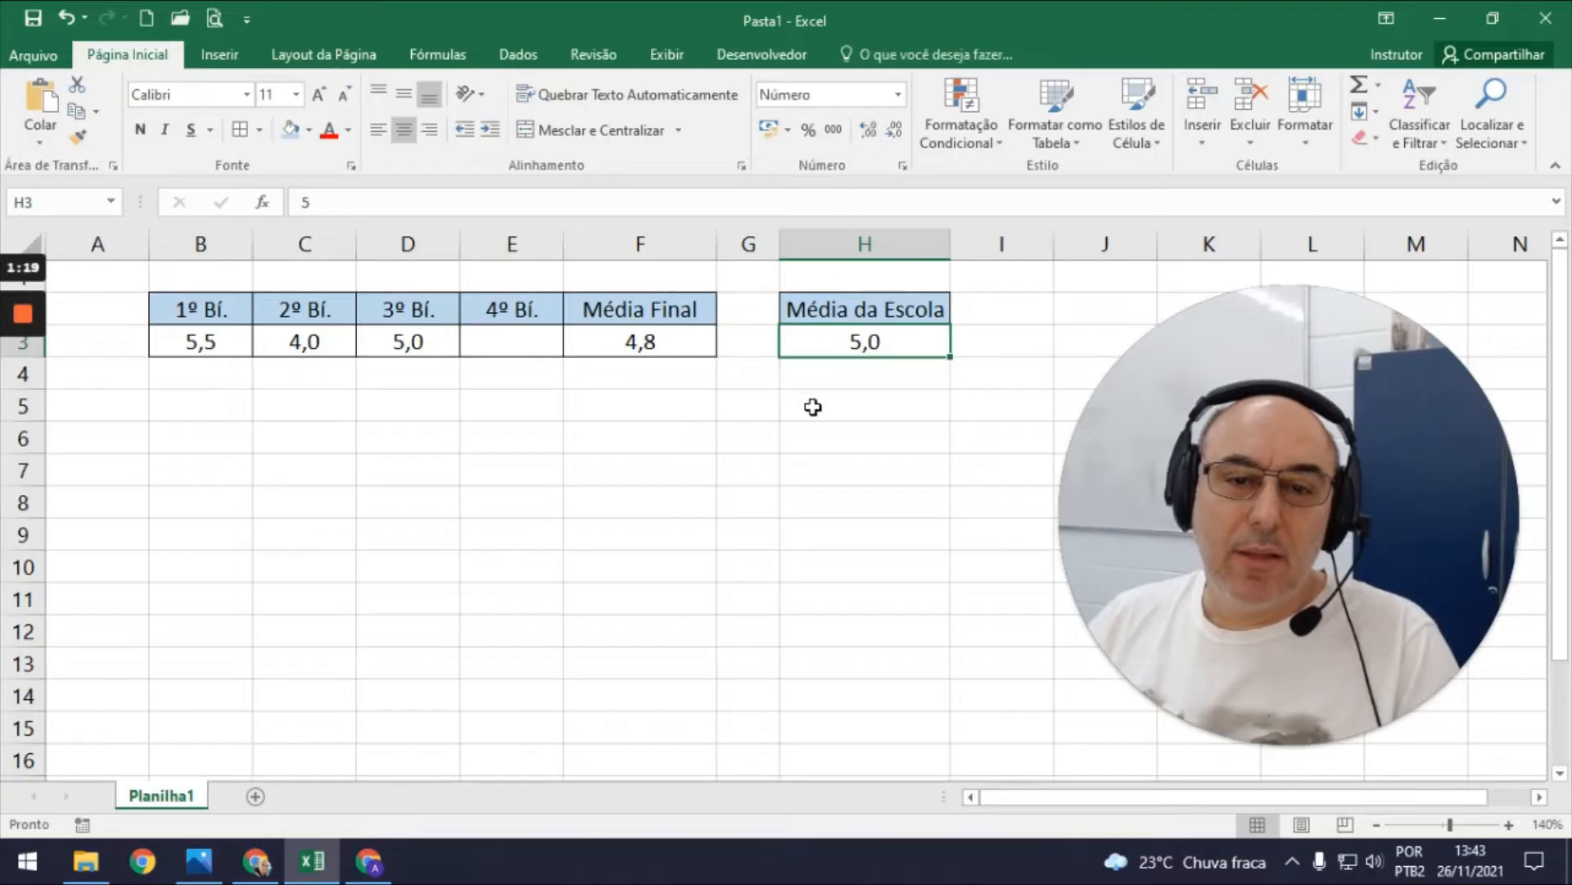
Format the final average in F3 to show two decimal places.
left_click(813, 406)
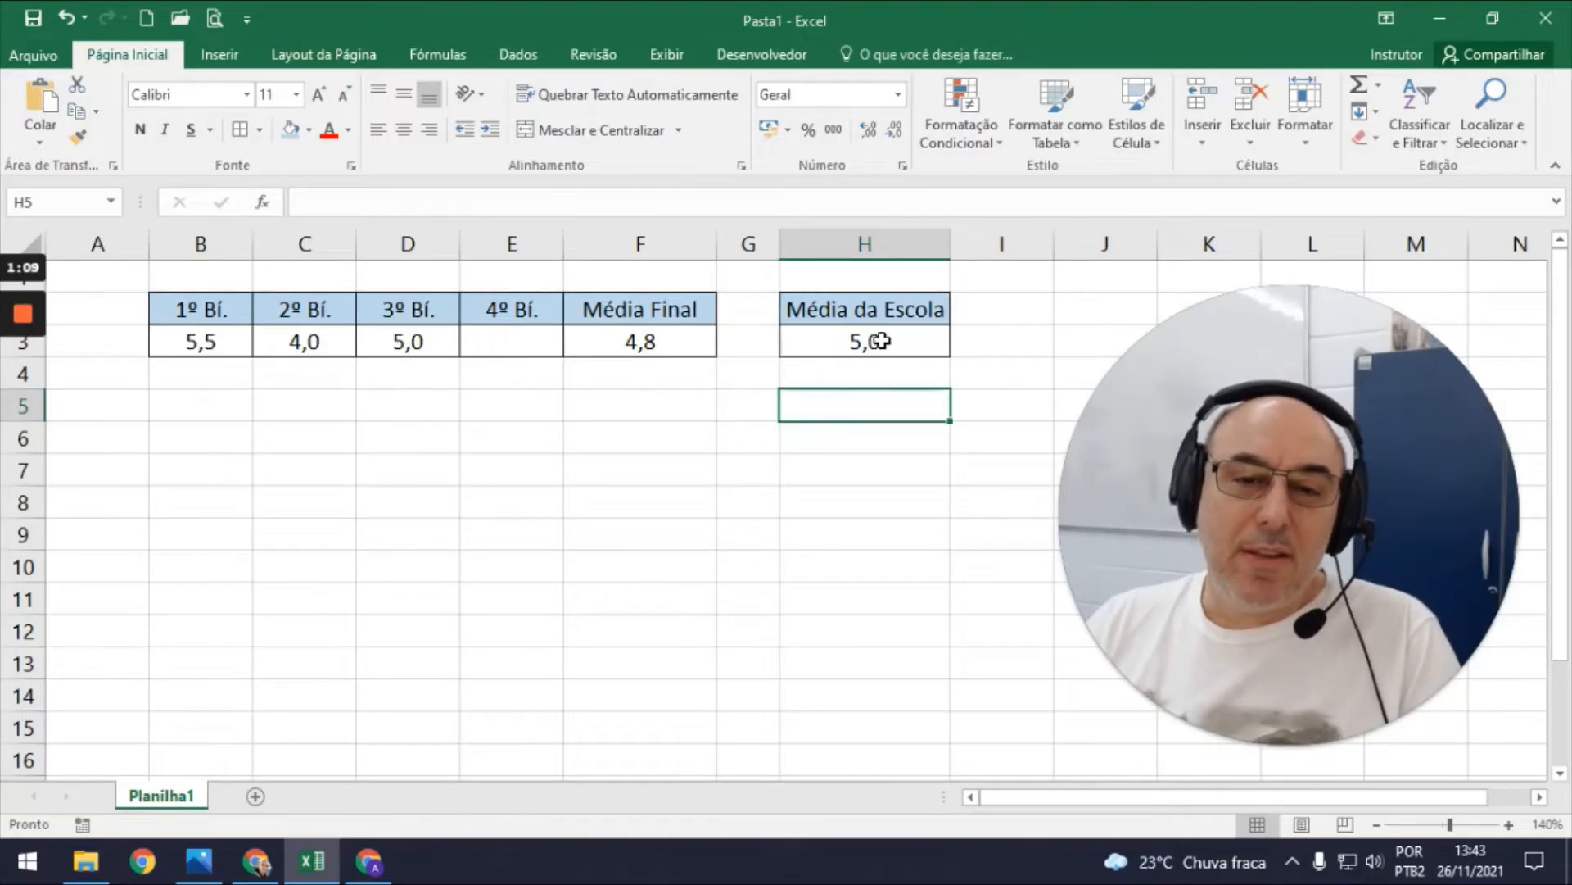
left_click(637, 342)
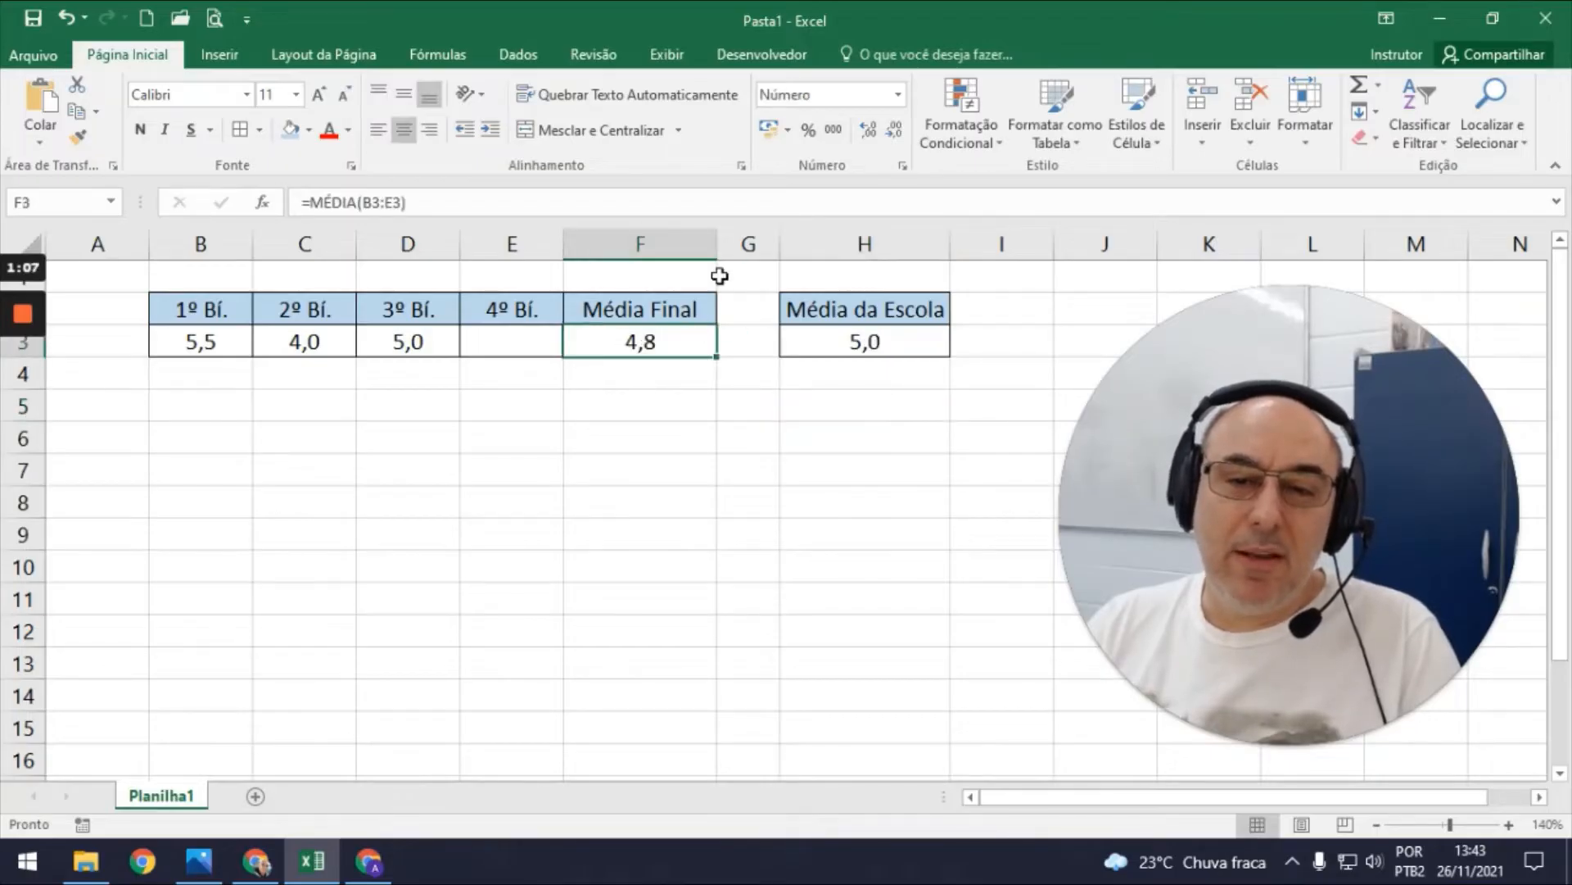
left_click(870, 130)
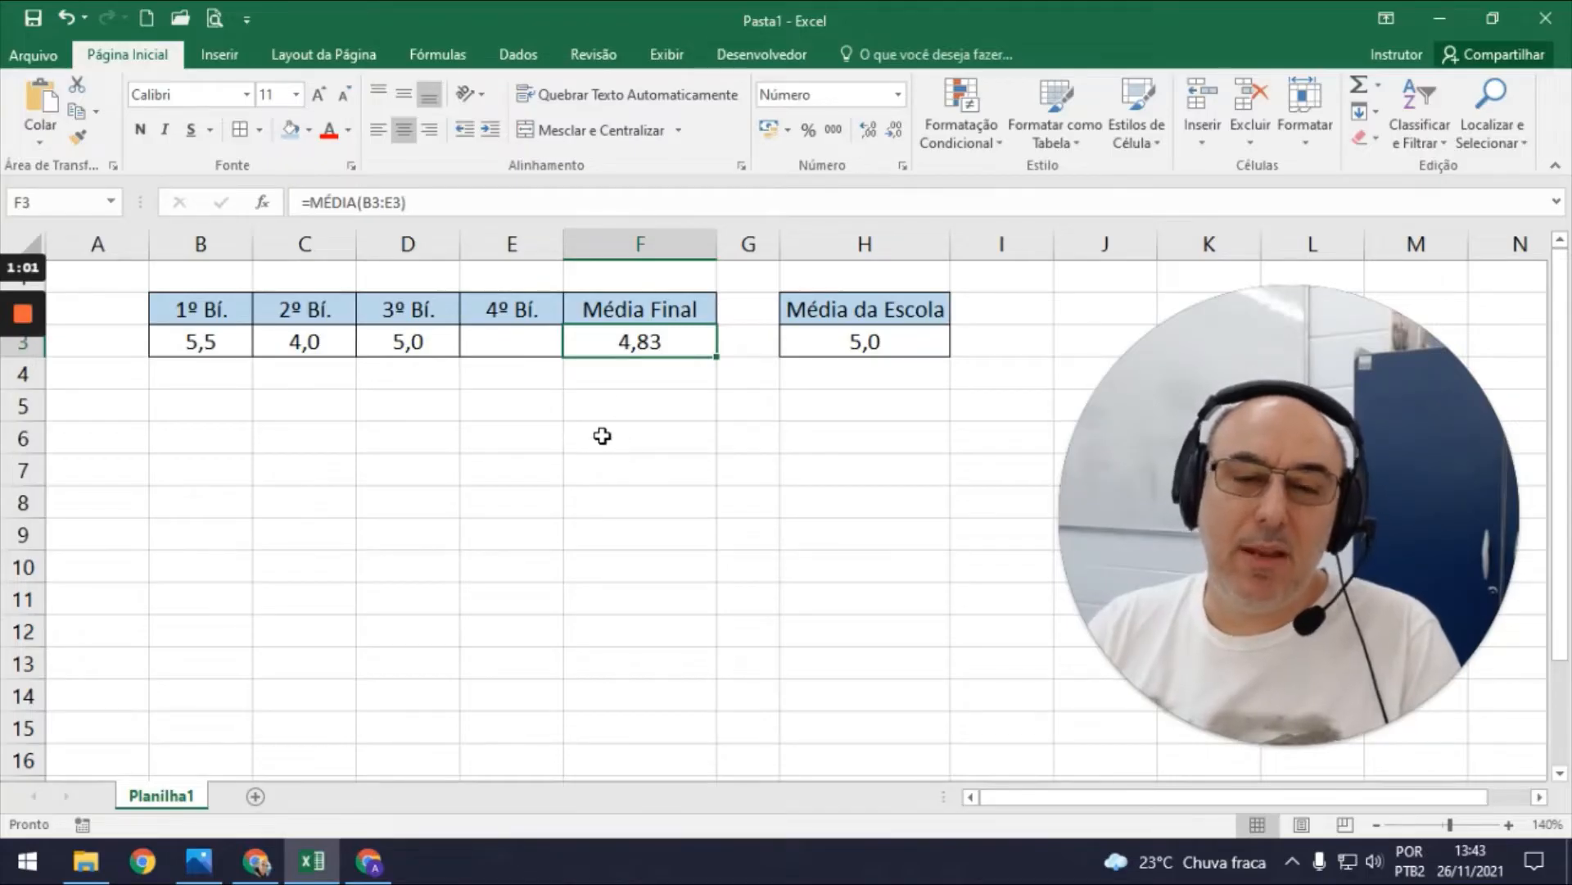
Try the fourth bimonthly grade in E3 first as 5,0 and again as 5,5.
left_click(508, 346)
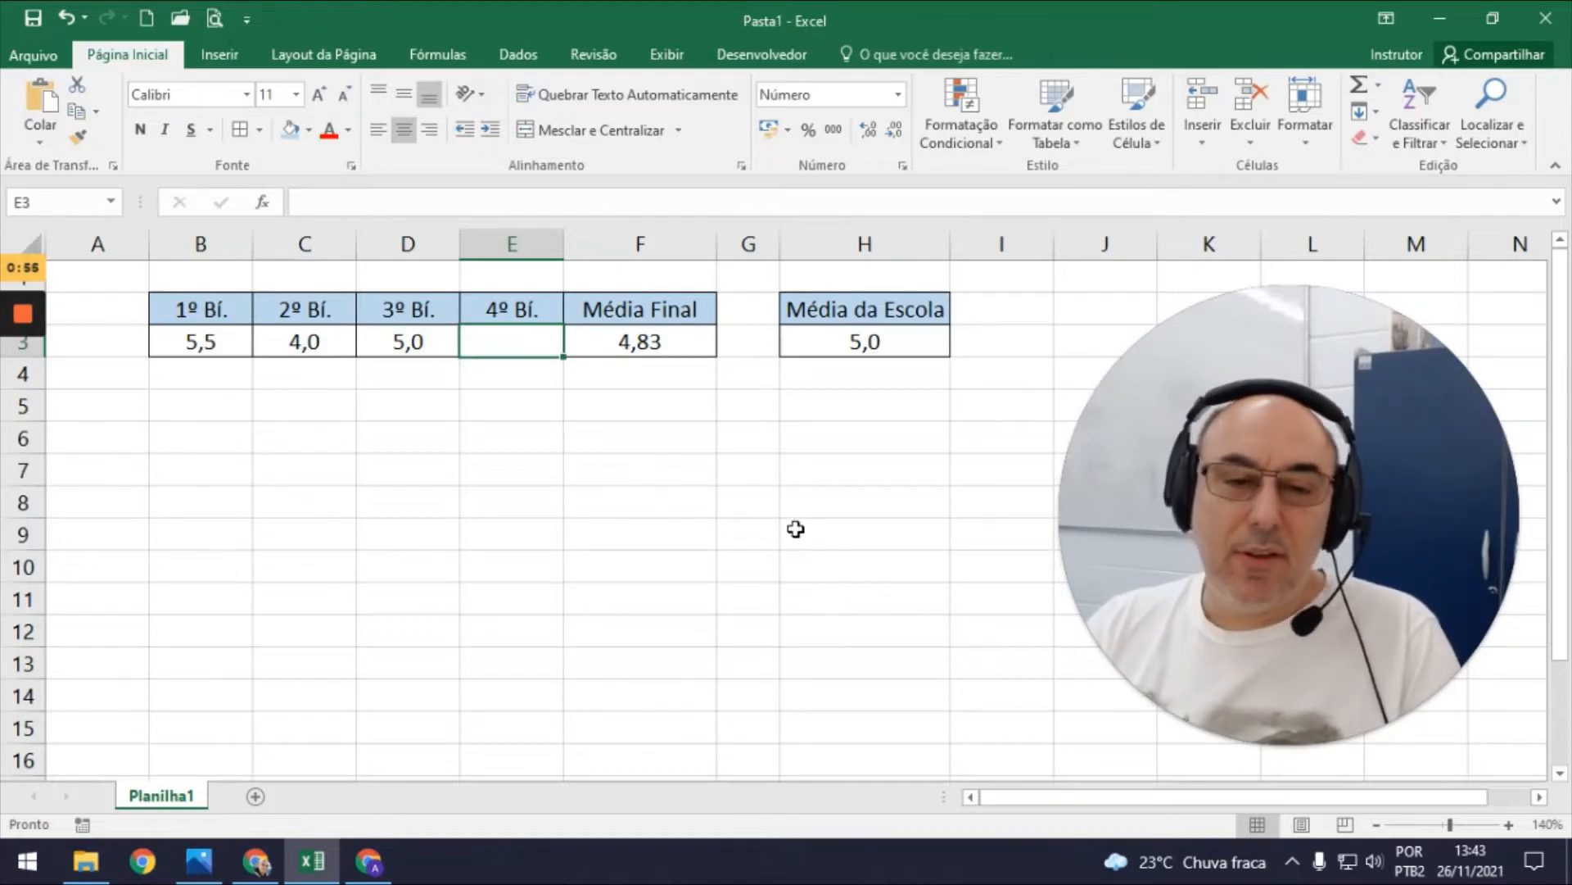
type("5,0")
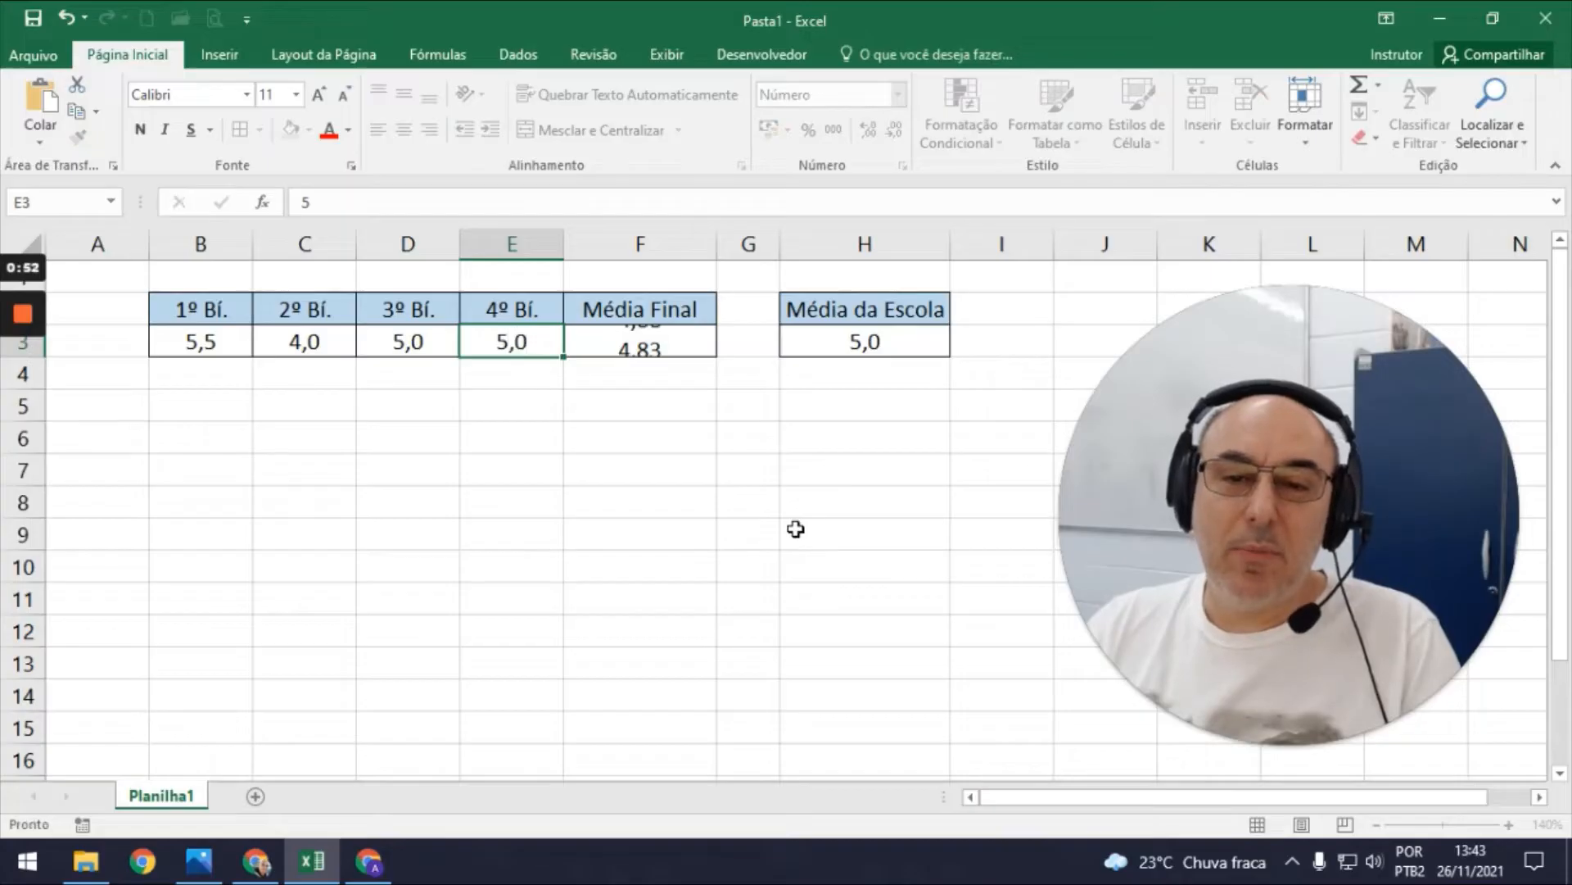
key("Return")
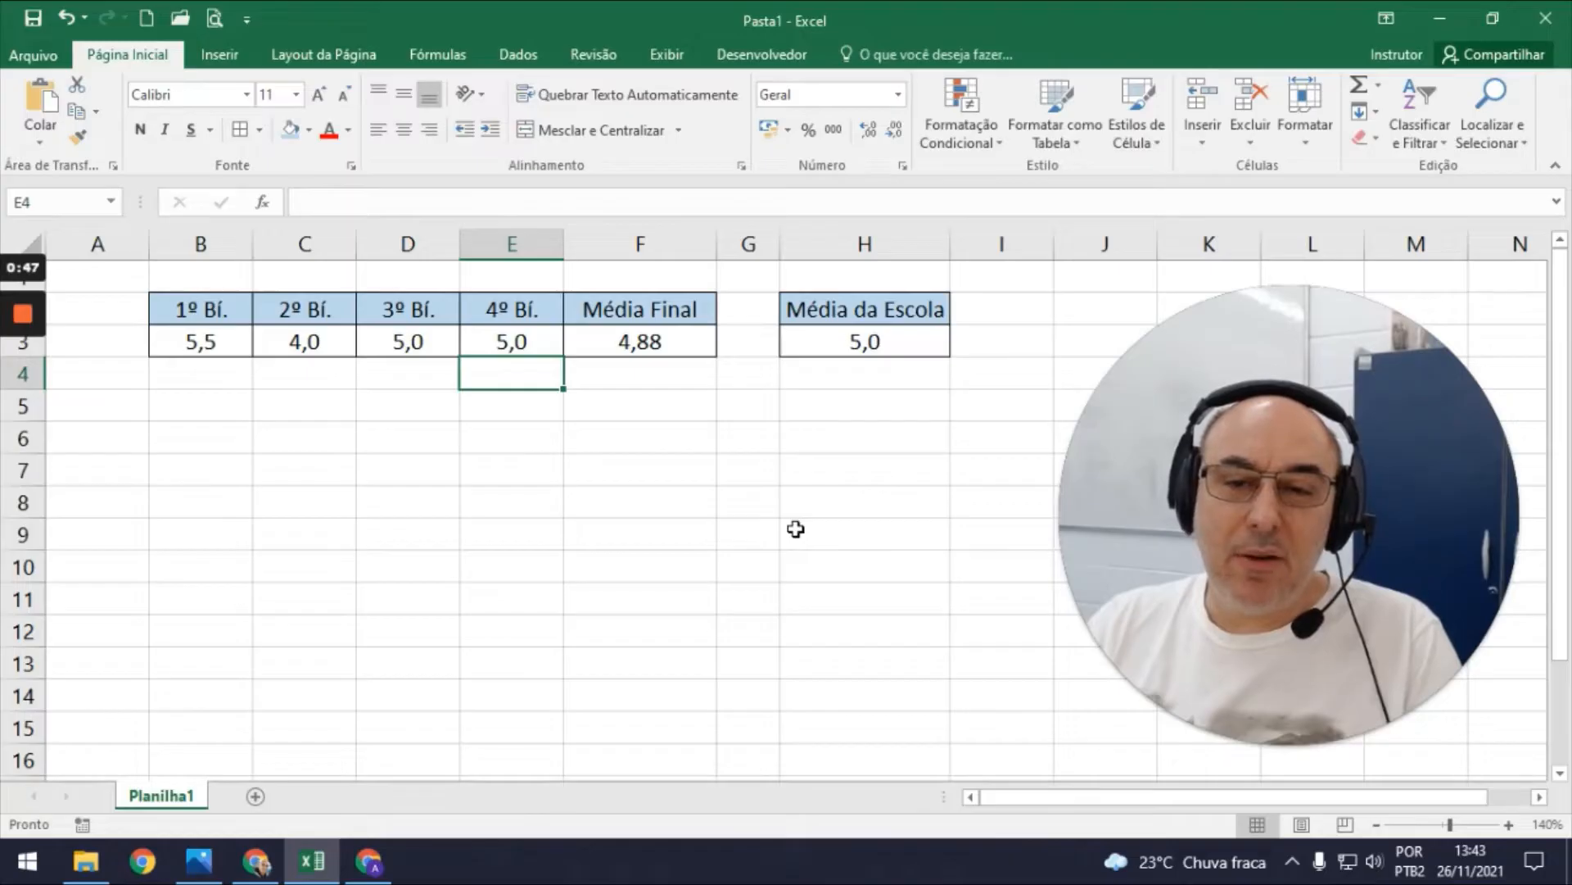
key("Up")
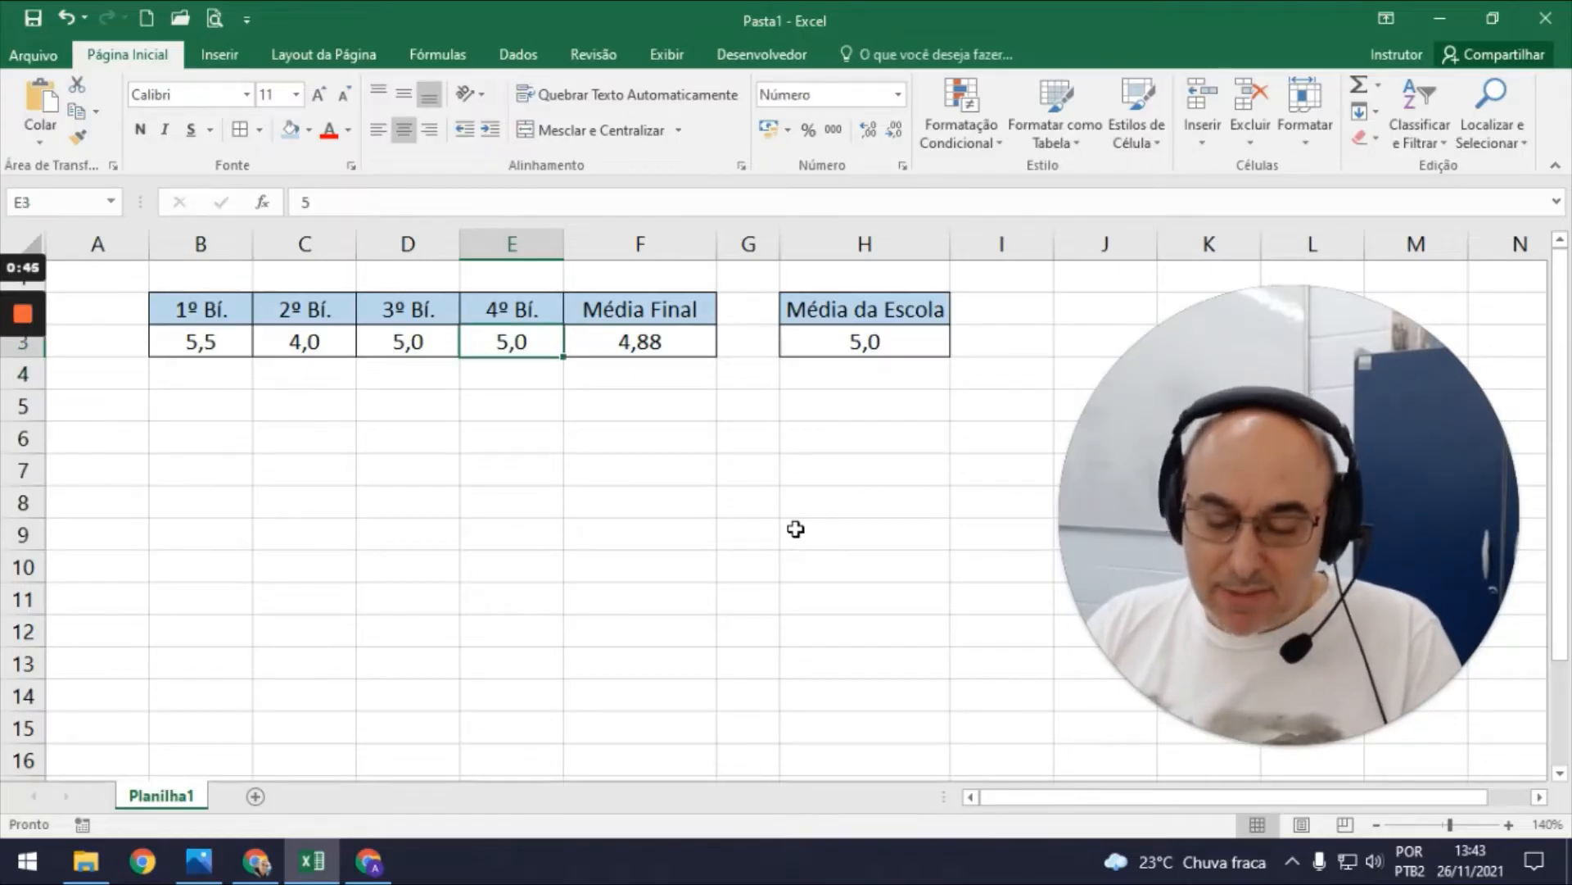
type("5,5")
key("Return")
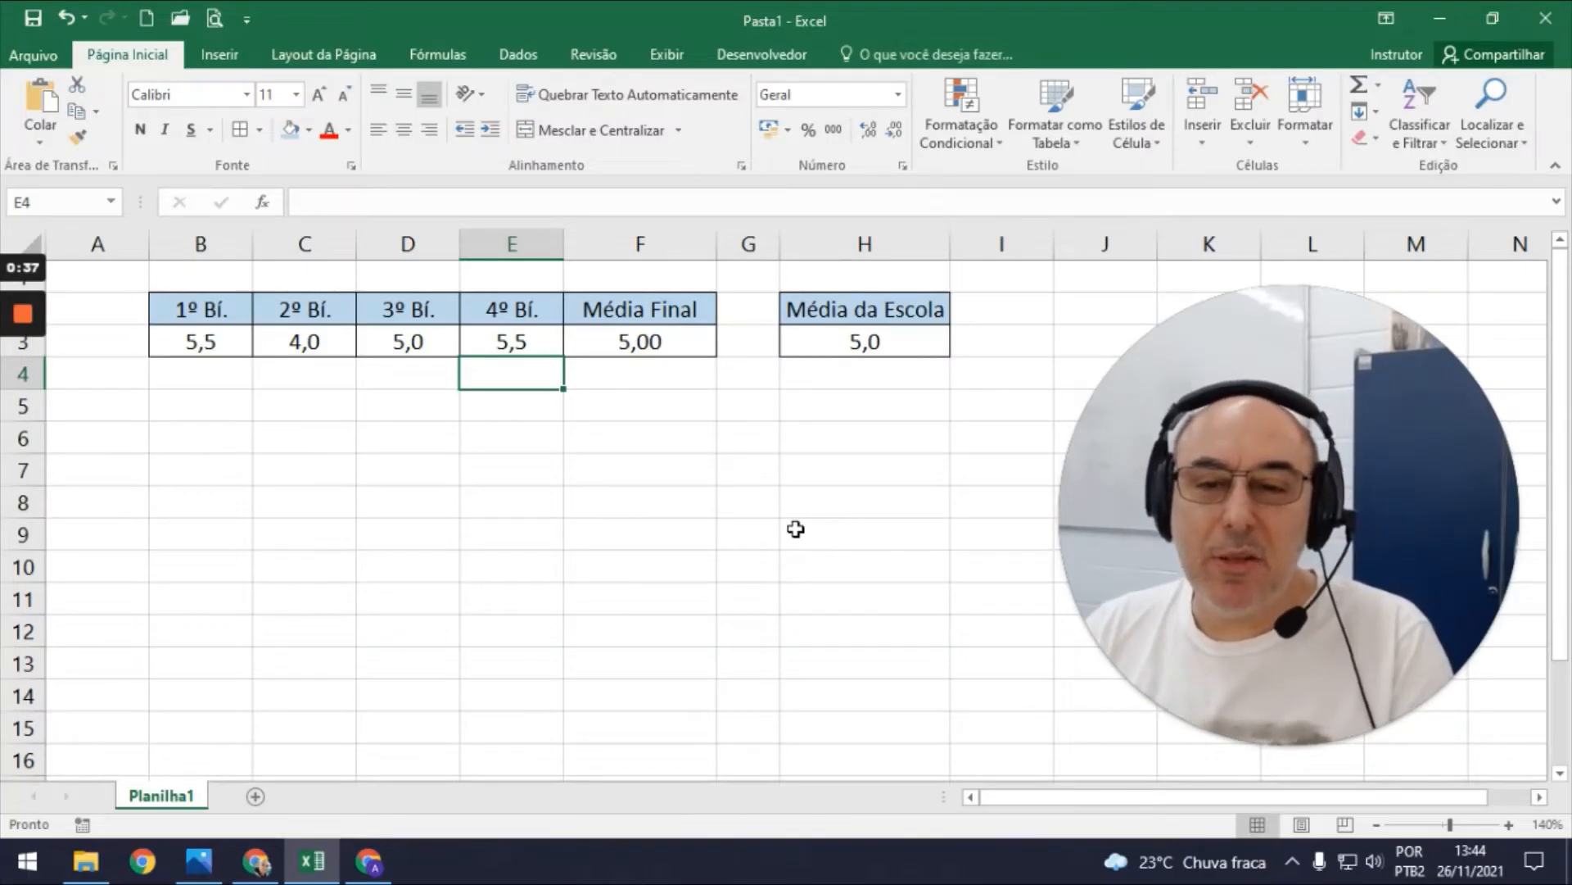
Try the grades 6, 6,5 and 7 one after another in E3 to test their effect on the final average.
key("Up")
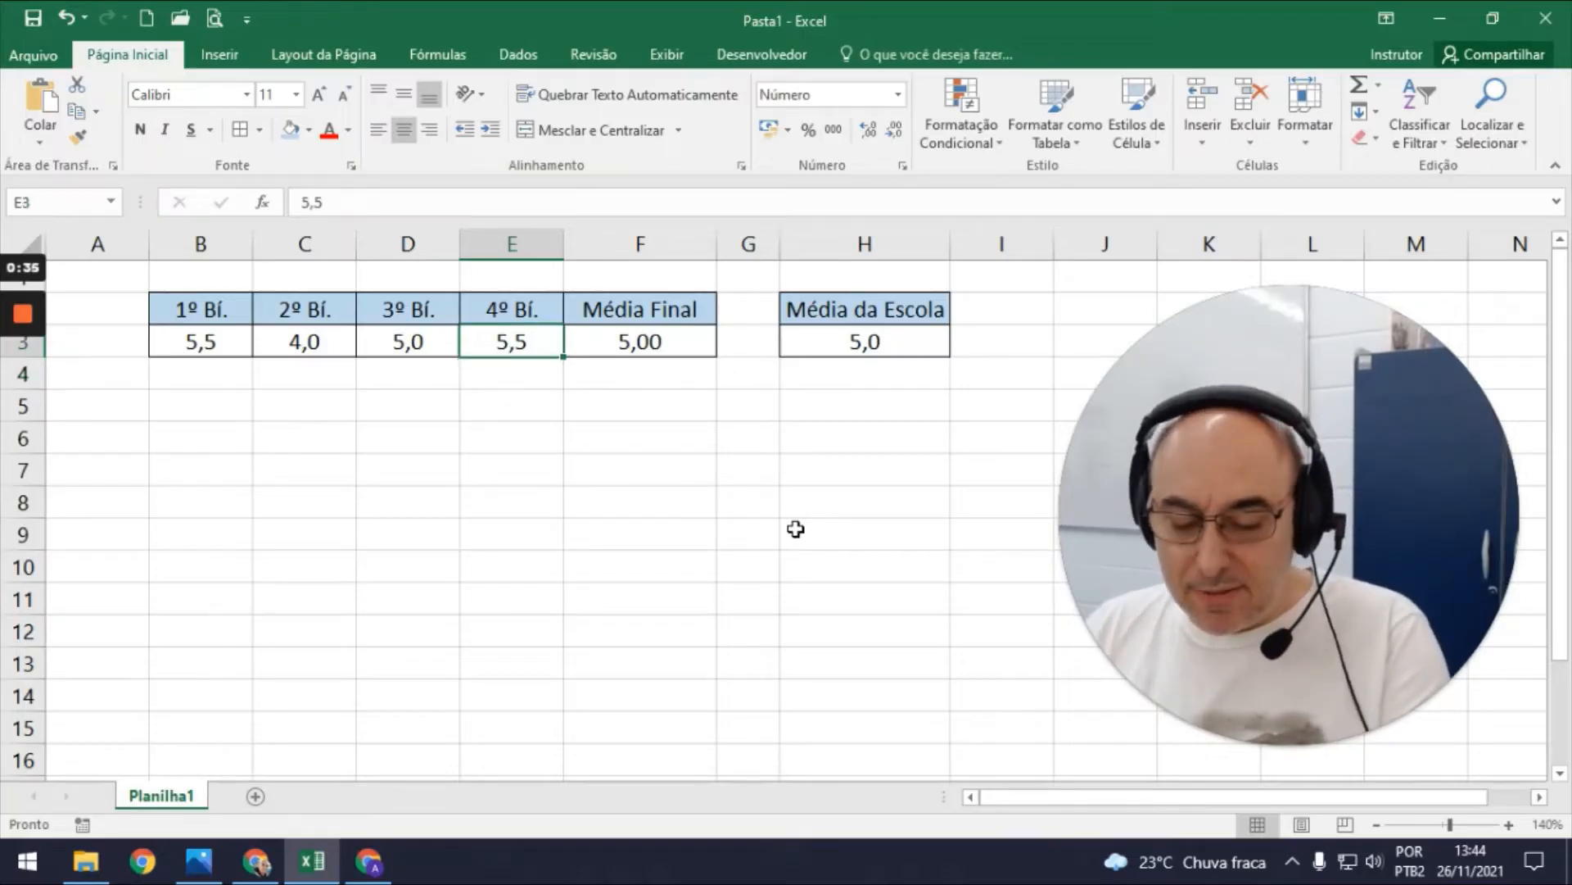
type("6")
key("Return")
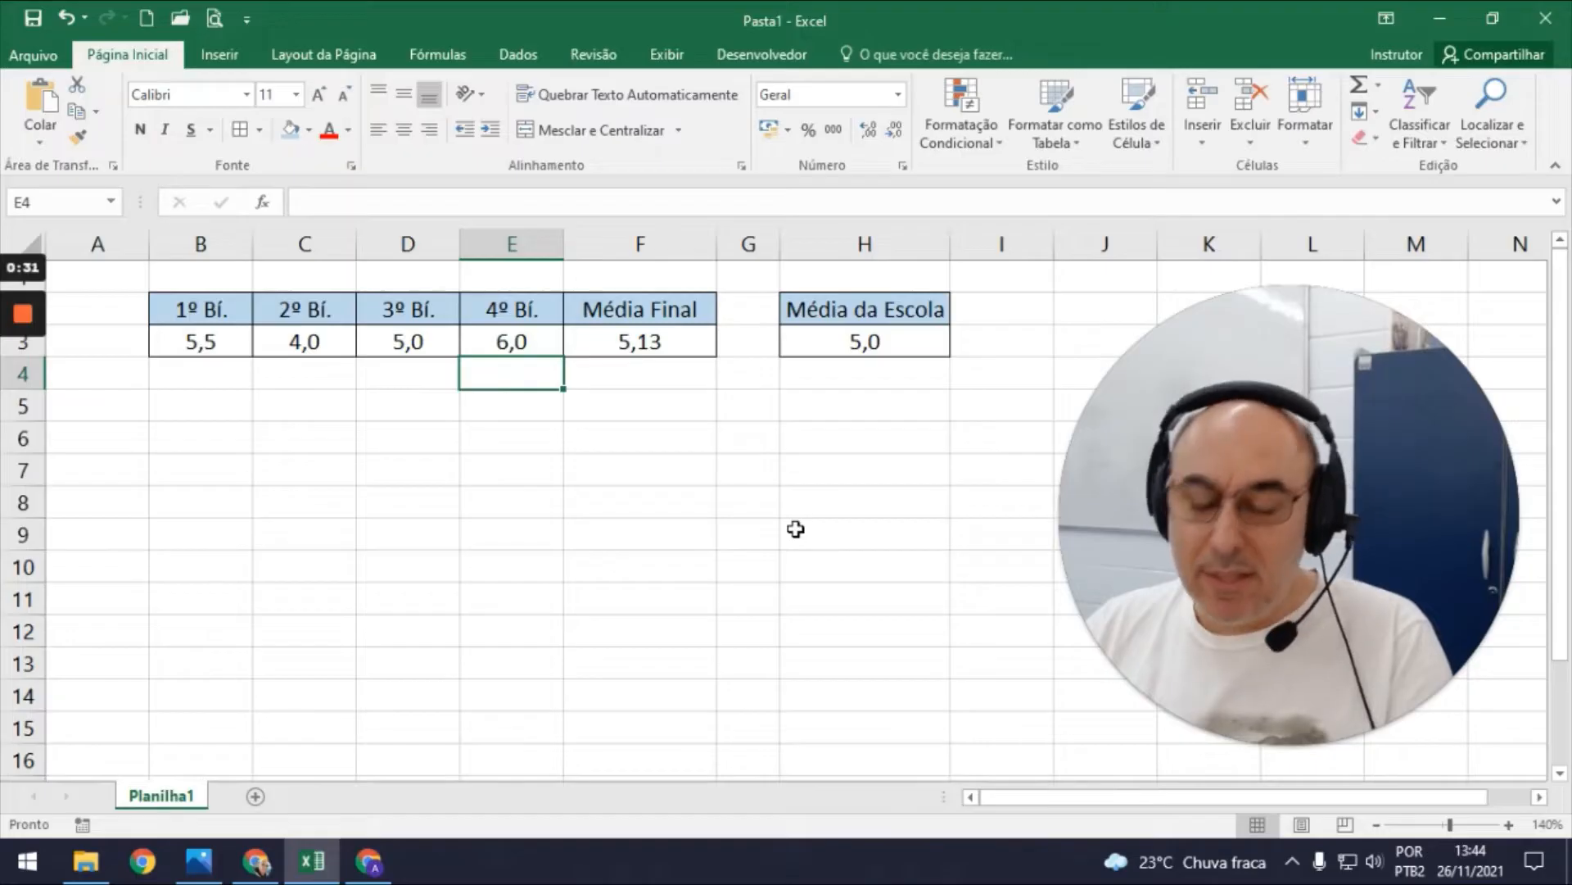
key("Up")
type("6,5")
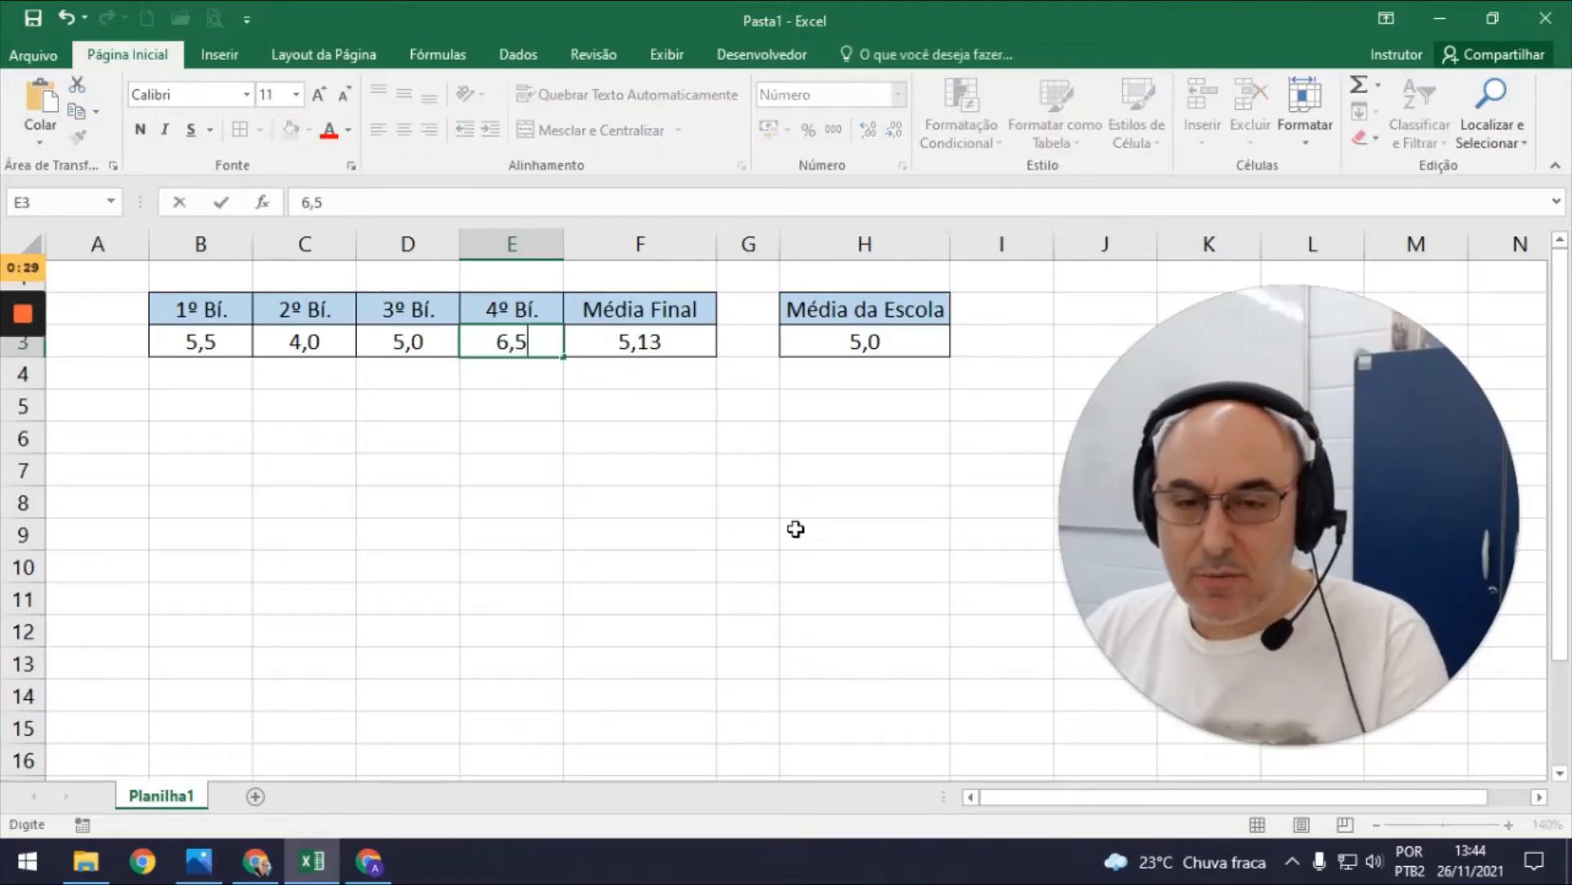
key("Return")
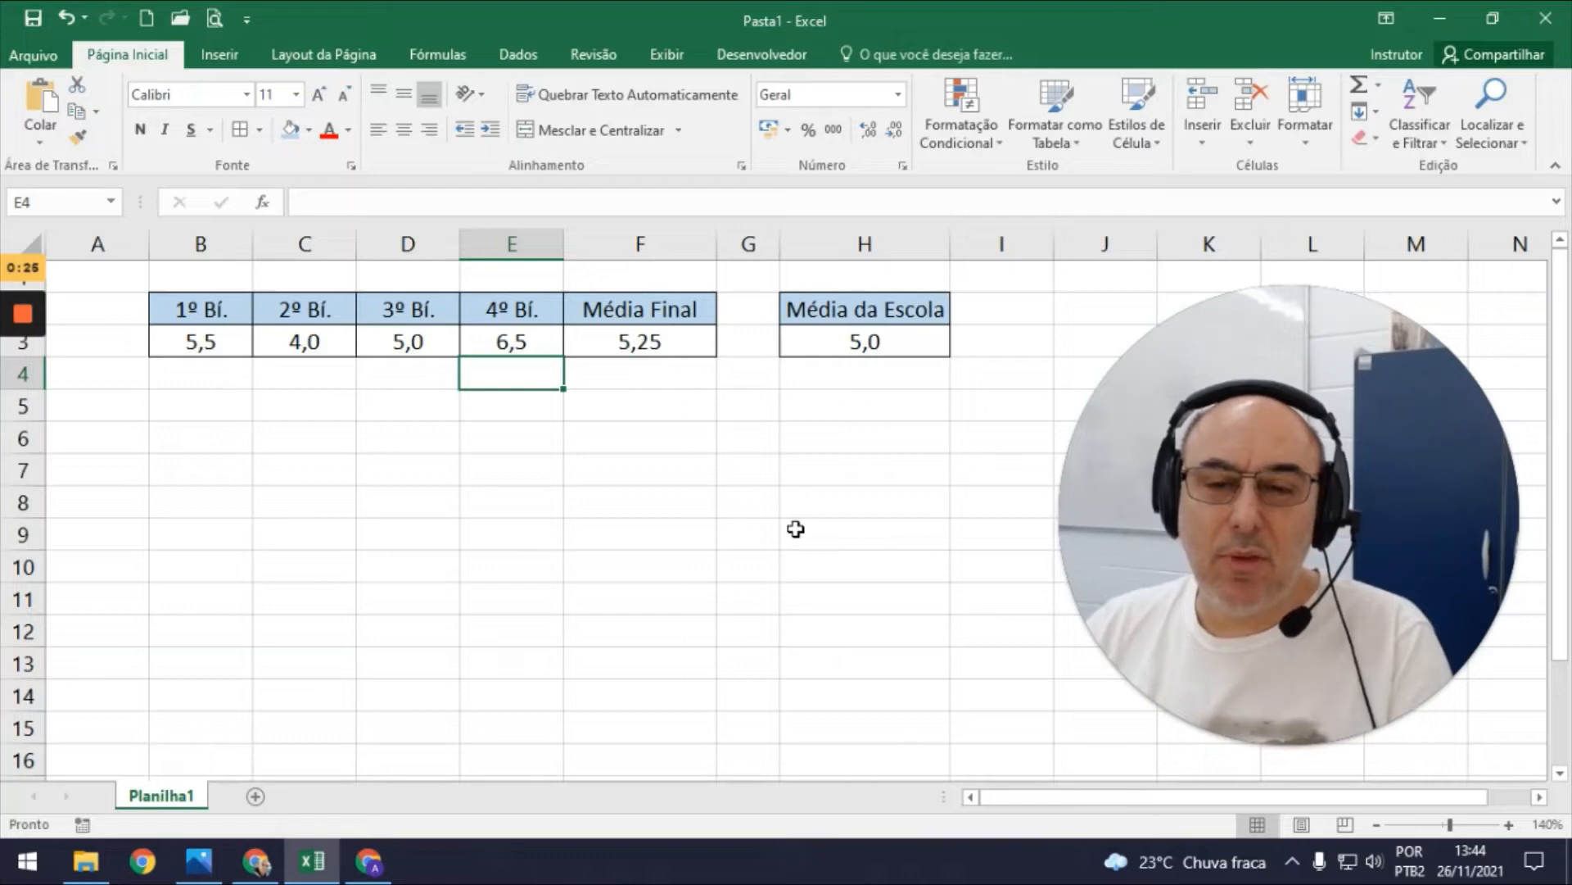
key("Up")
type("7")
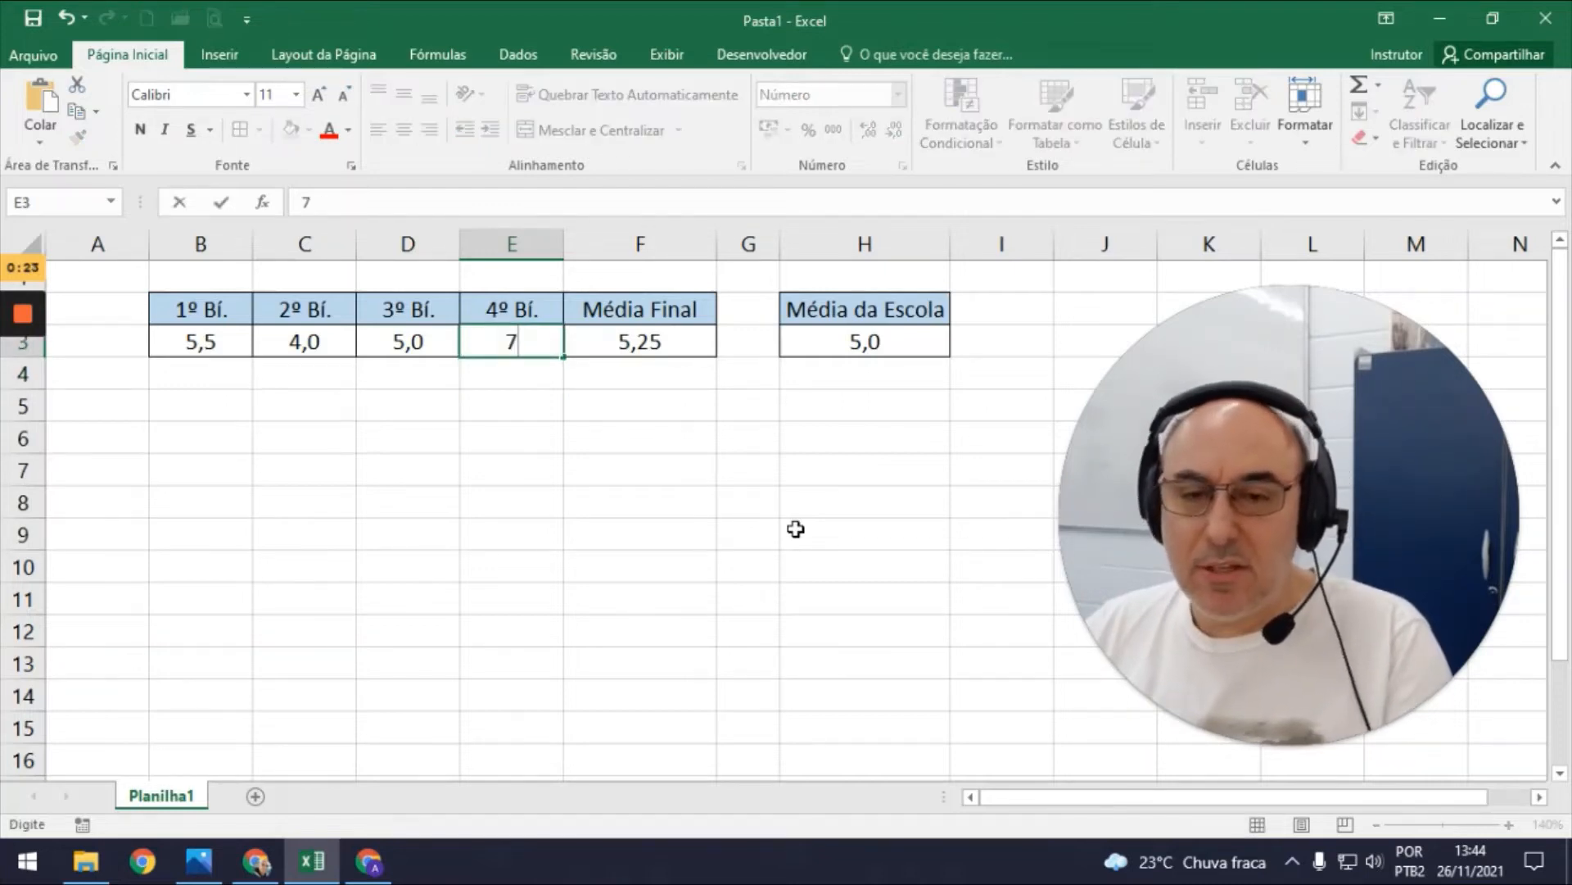
key("Return")
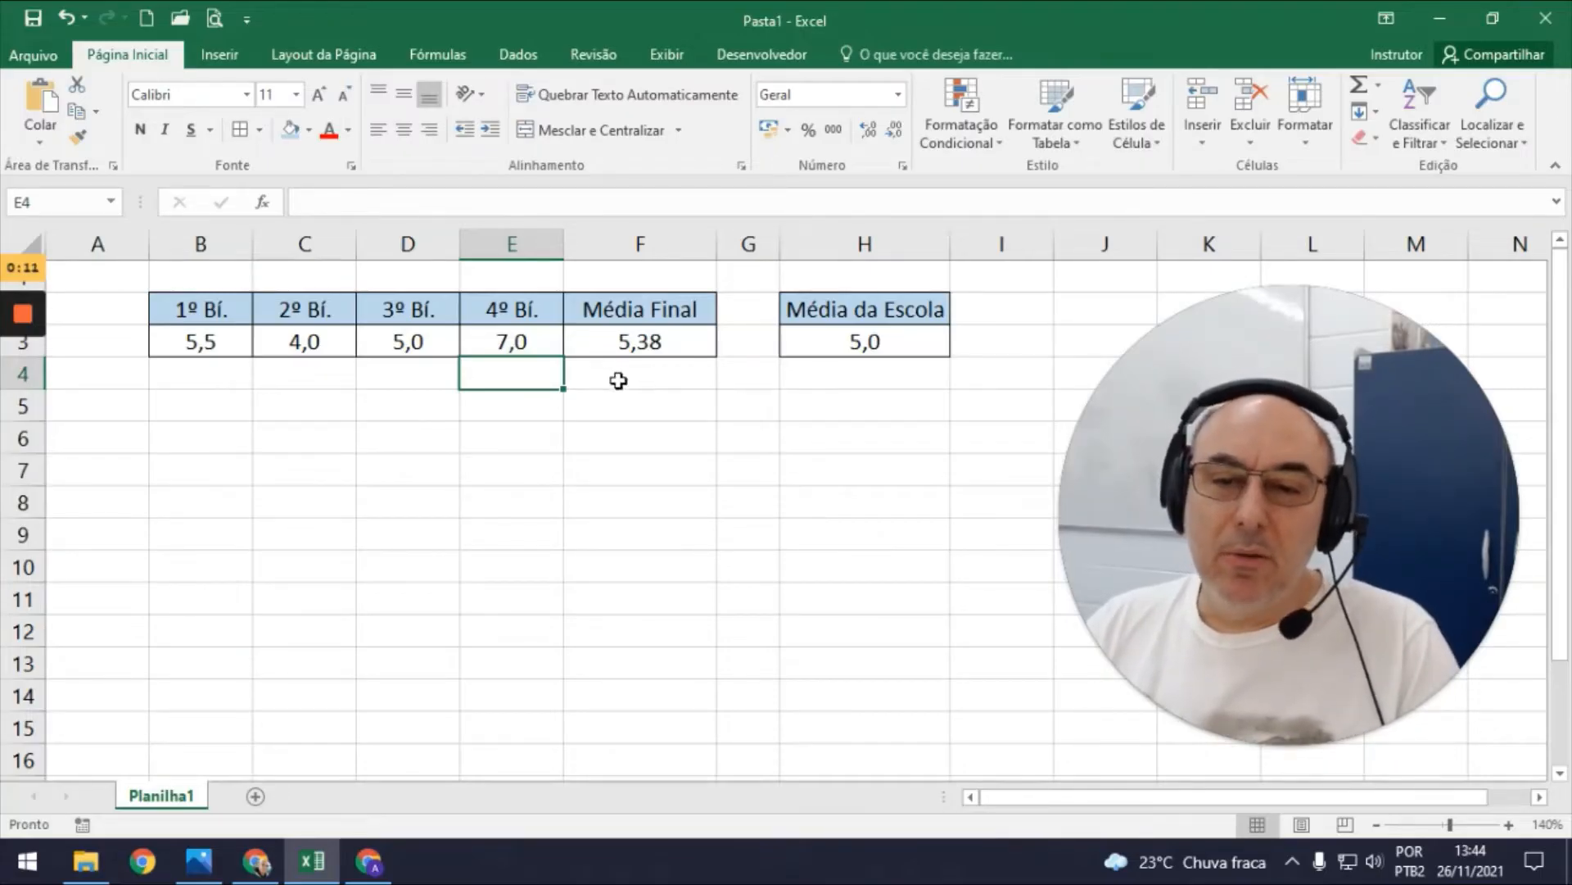
Enter 5,5 in E3, clear the cell, and try the grade 4,0 there.
left_click(512, 340)
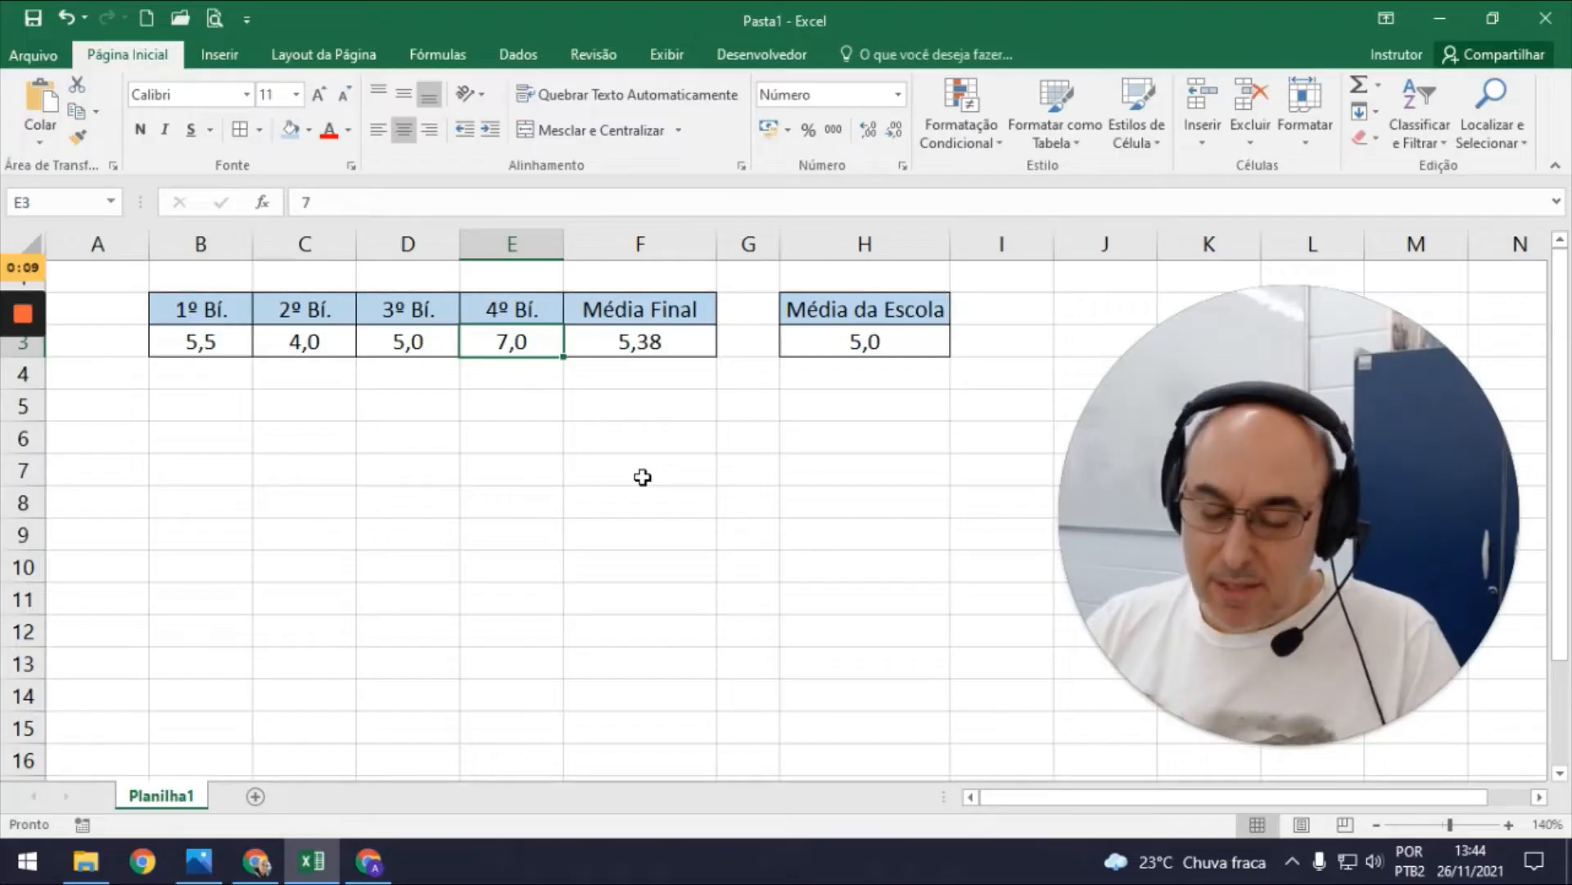
type("5,5")
key("Return")
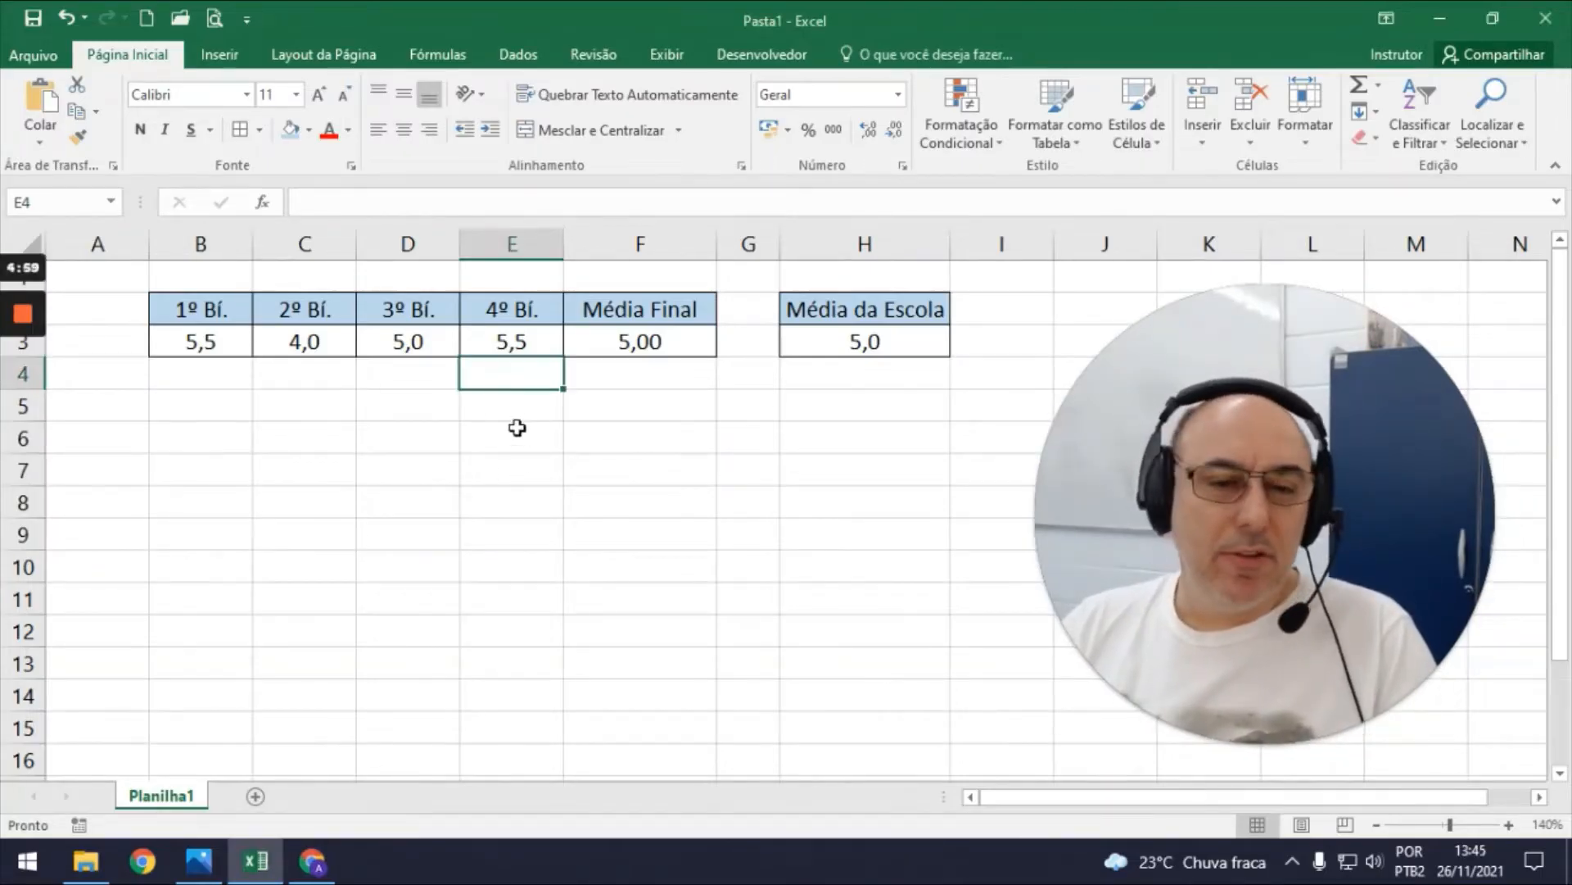
left_click(525, 344)
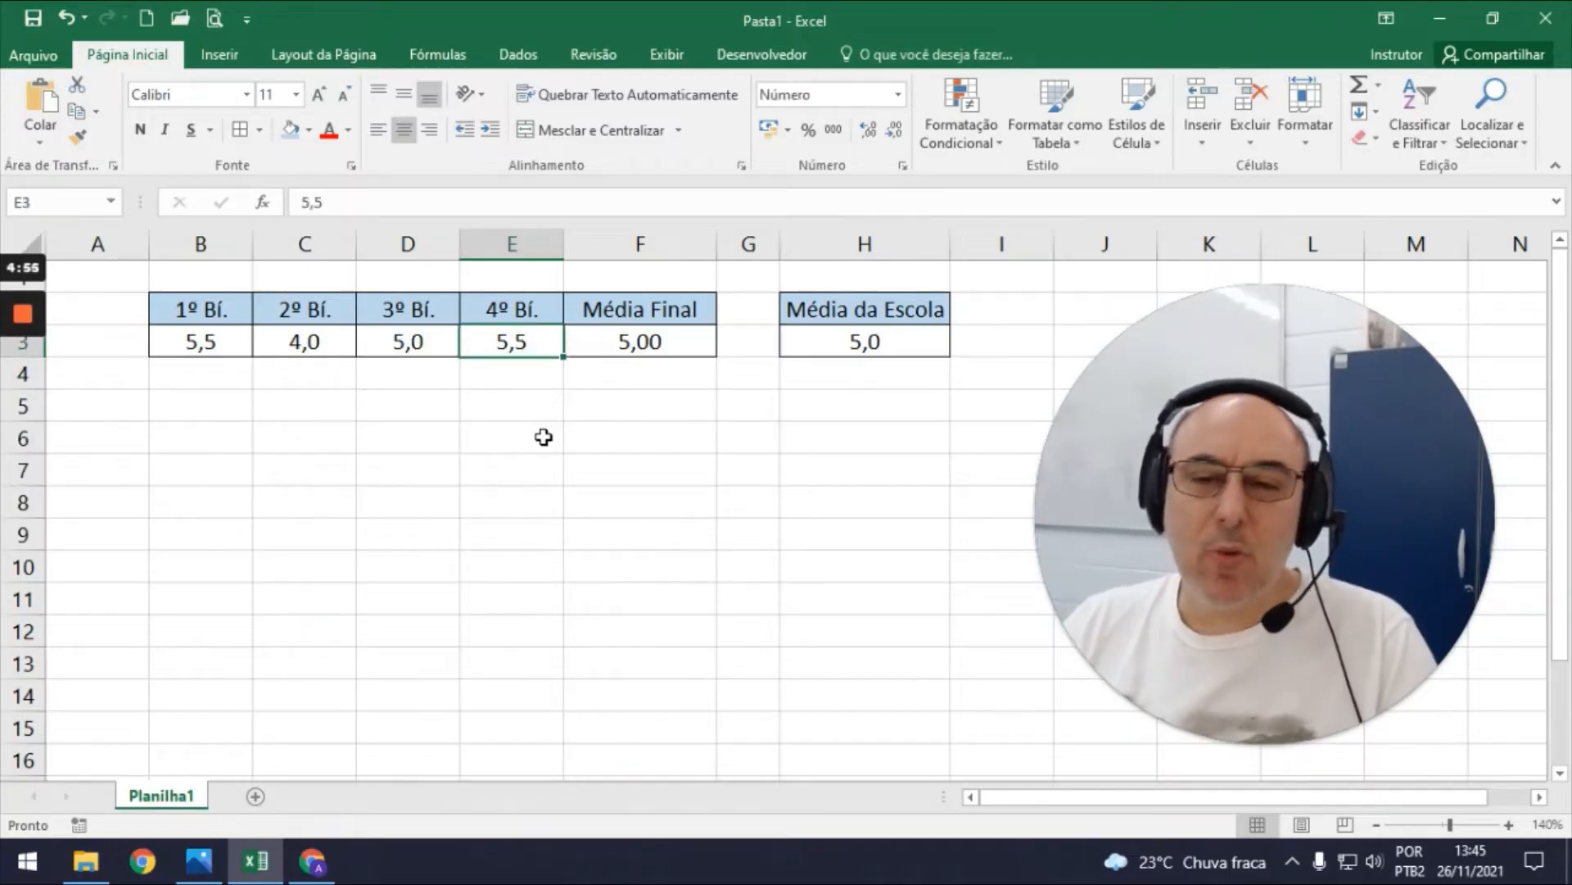
key("Delete")
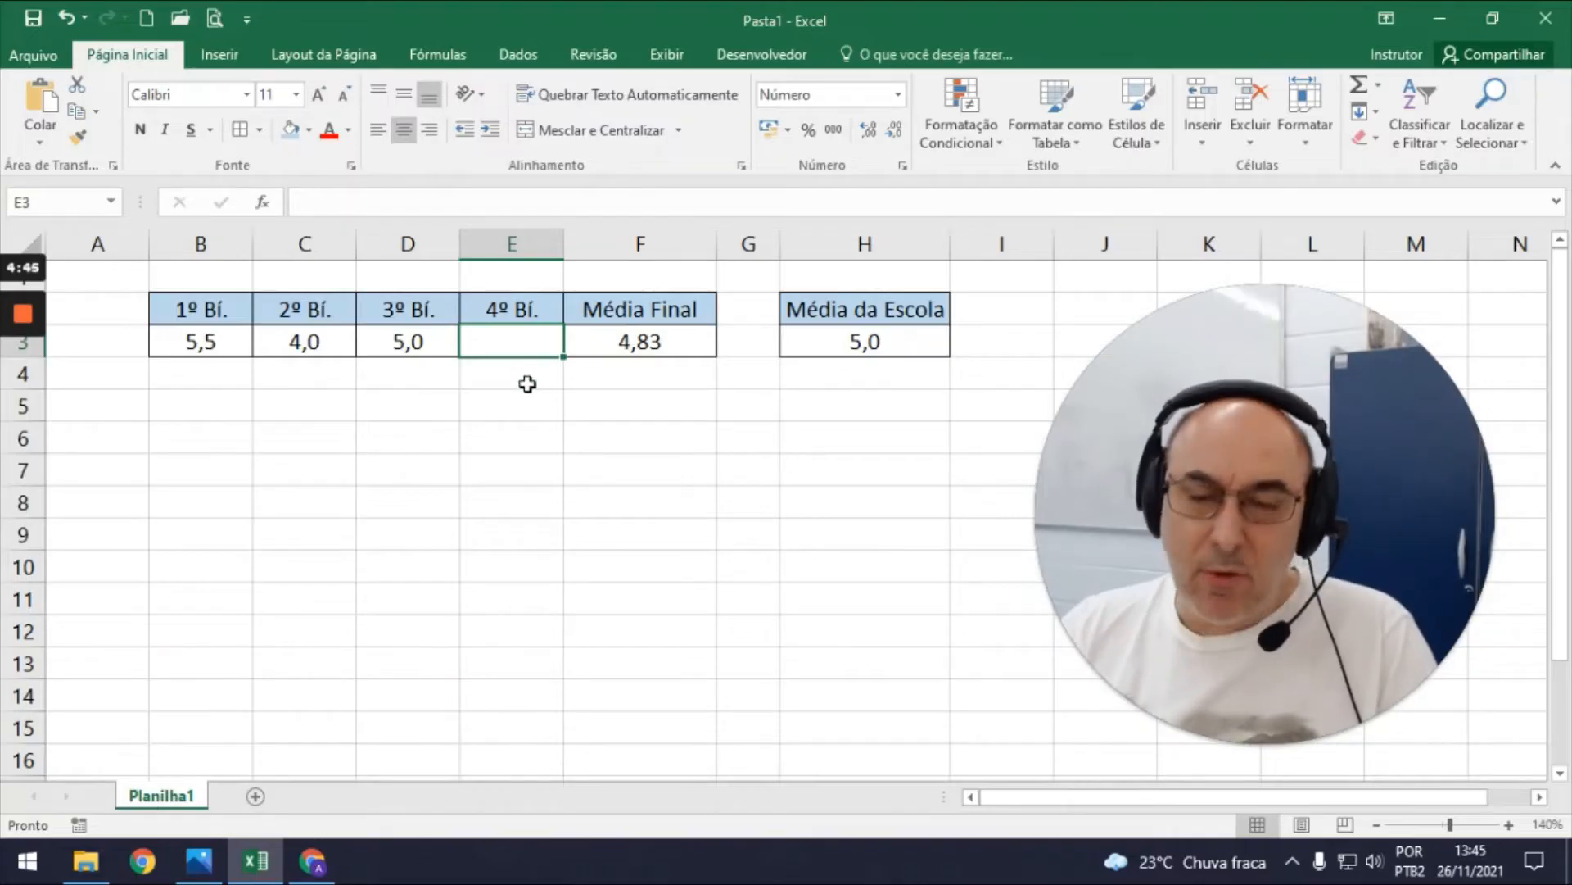
type("4,0")
key("Return")
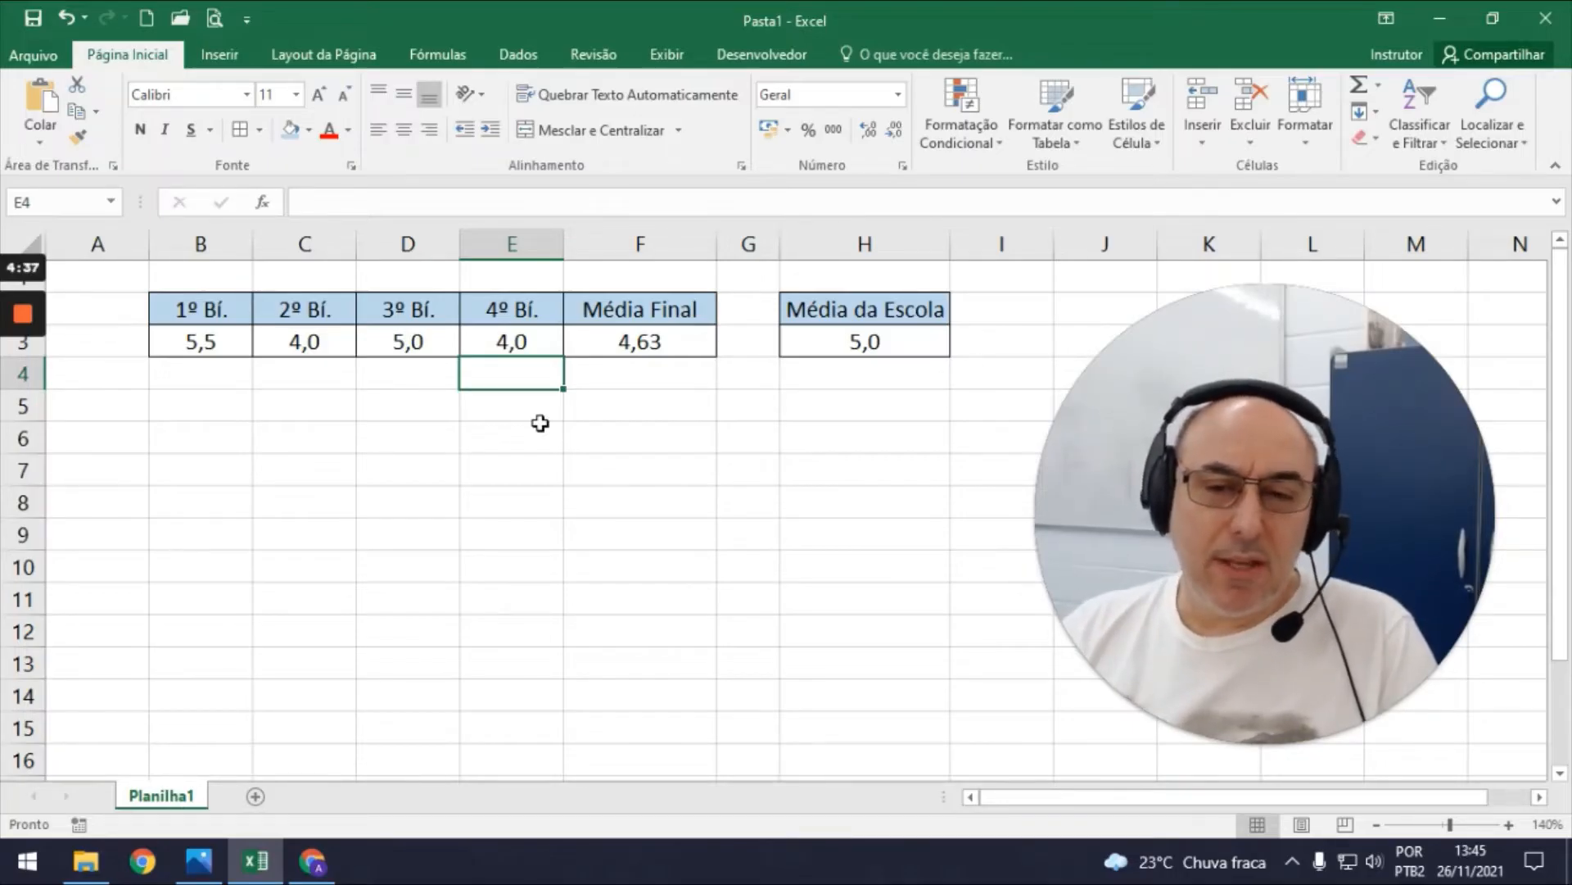
Set the fourth bimonthly grade in E3 to 5,5.
left_click(540, 345)
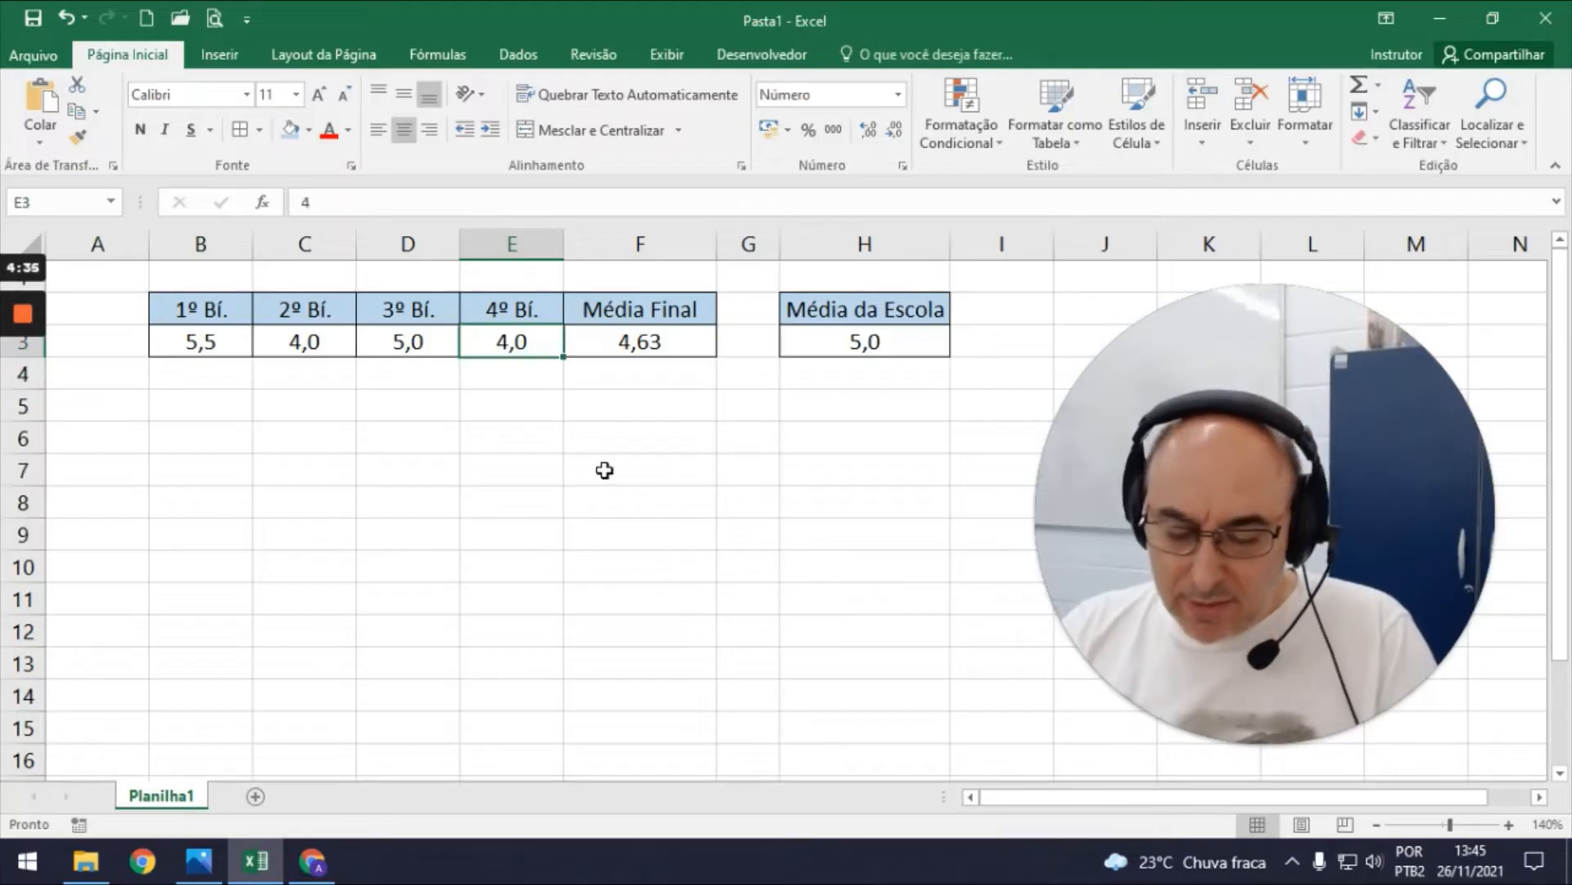
type("5,5")
key("Return")
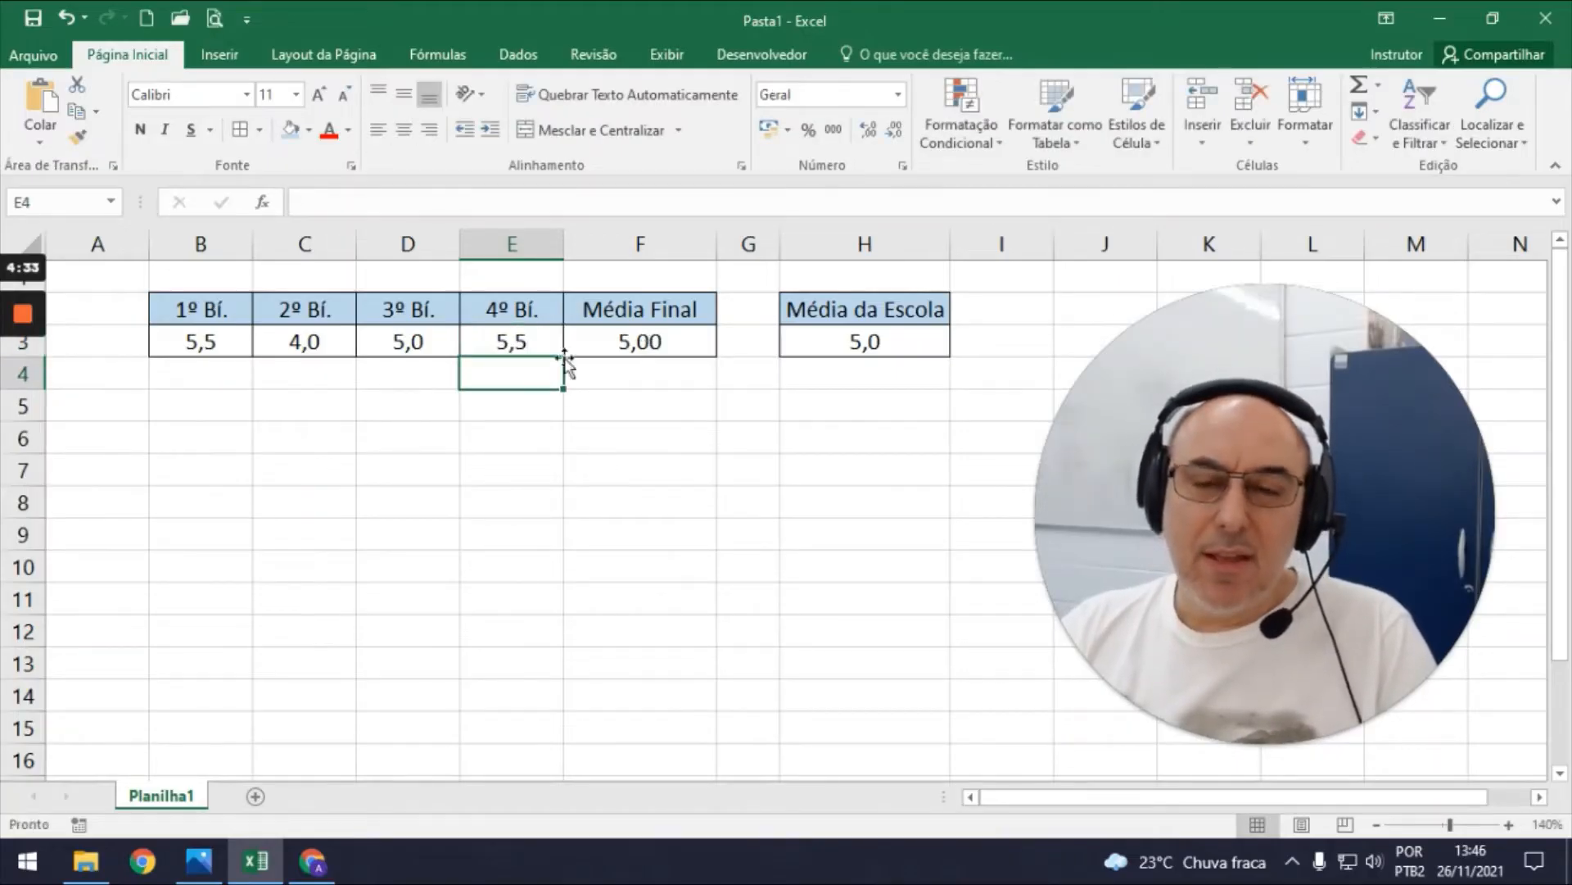
left_click(468, 545)
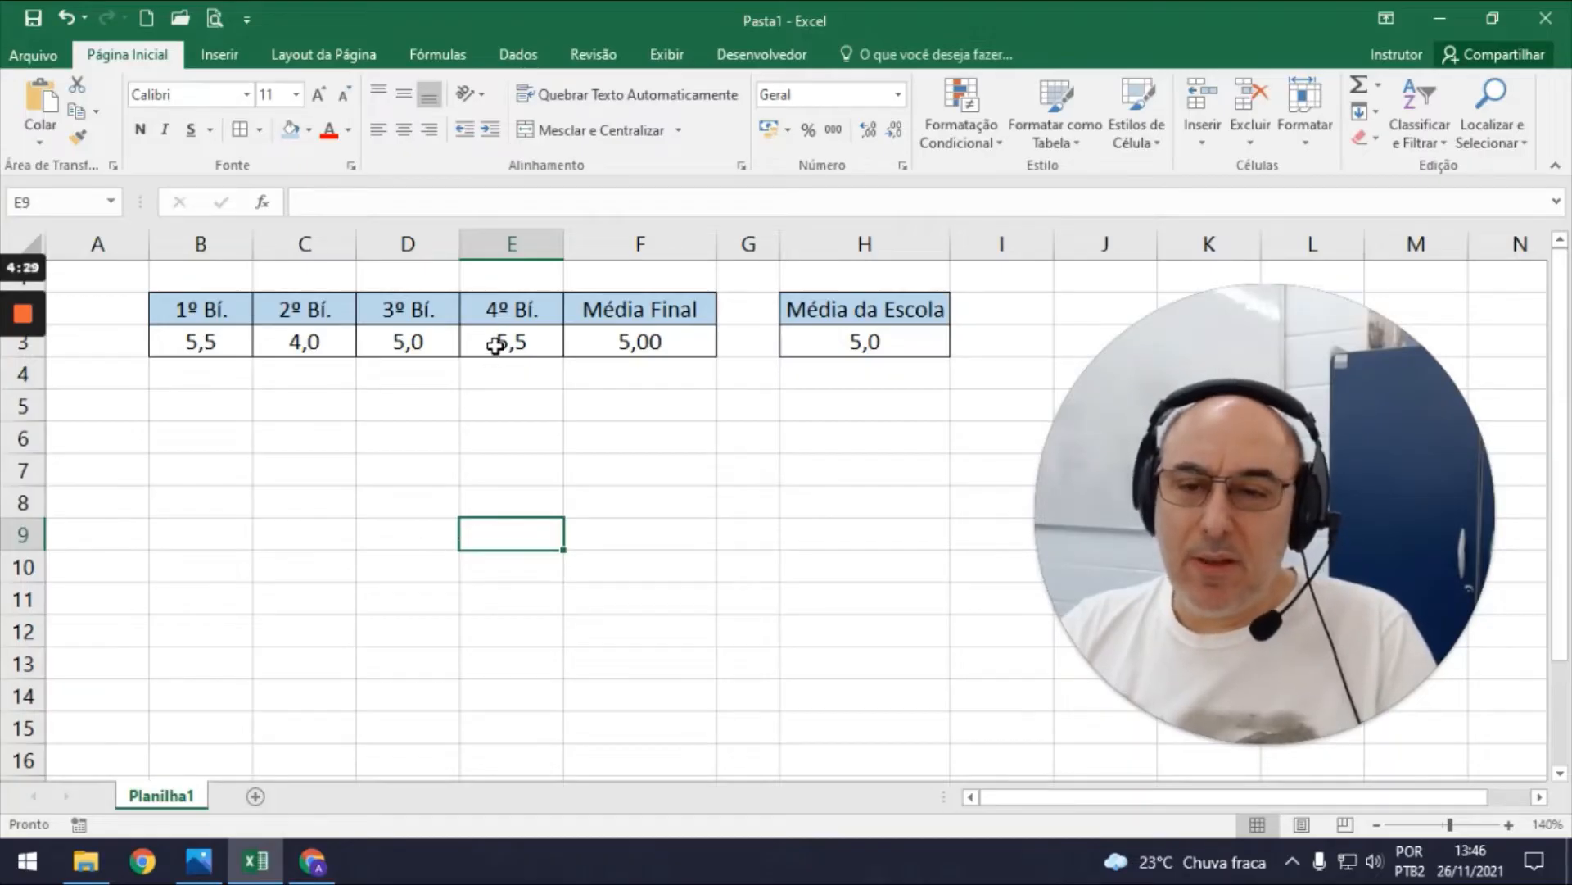
left_click(225, 343)
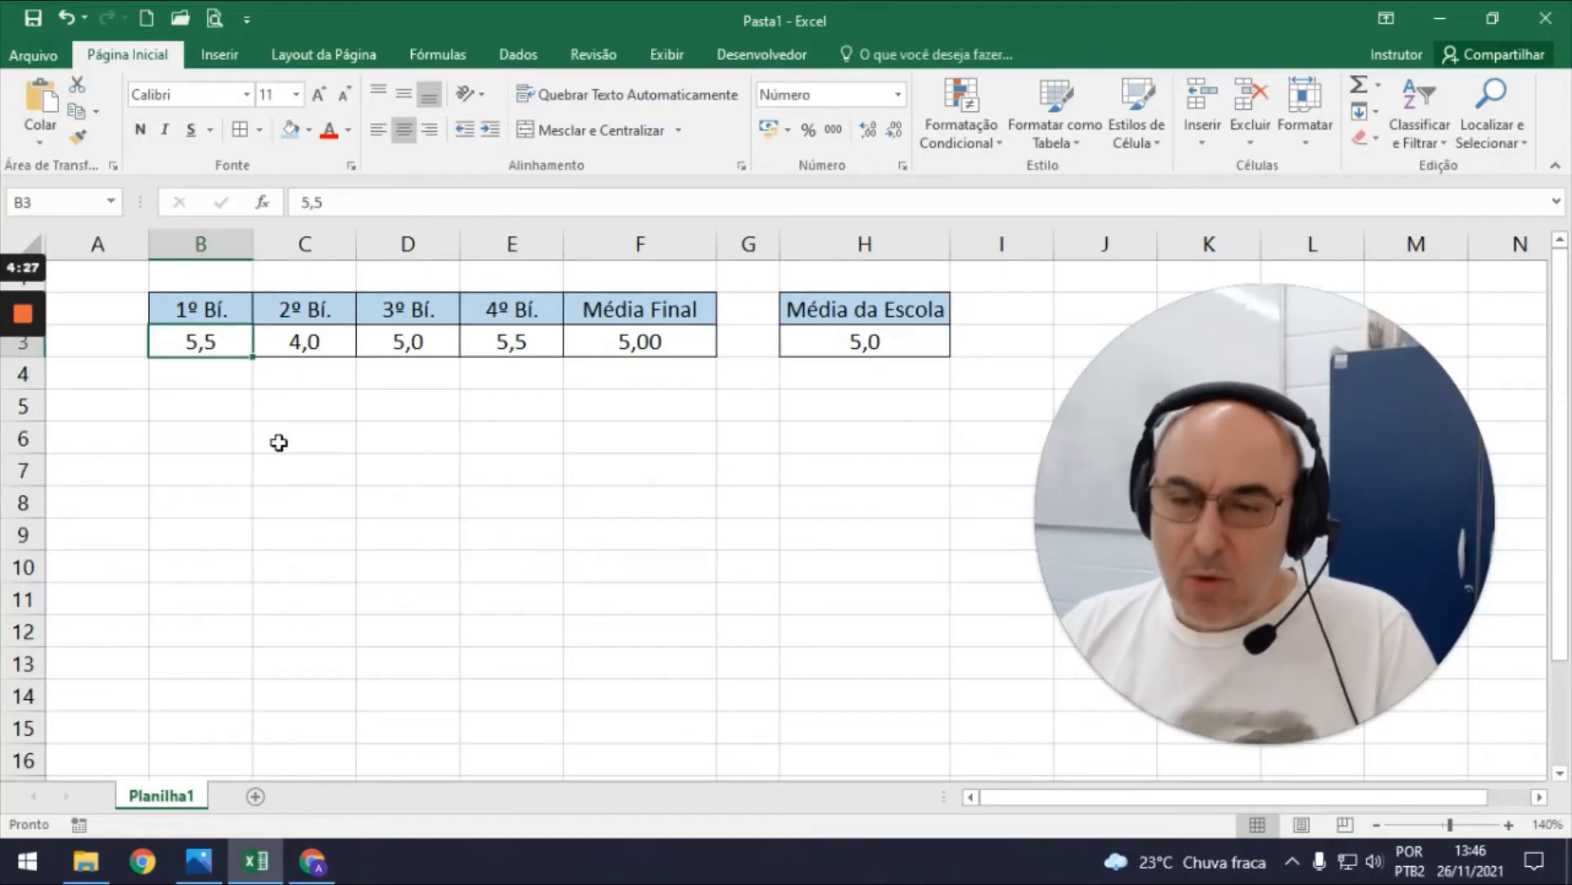
Set the first three bimonthly grades in B3, C3 and D3 to 8, 7 and 6,5.
type("8")
left_click(302, 342)
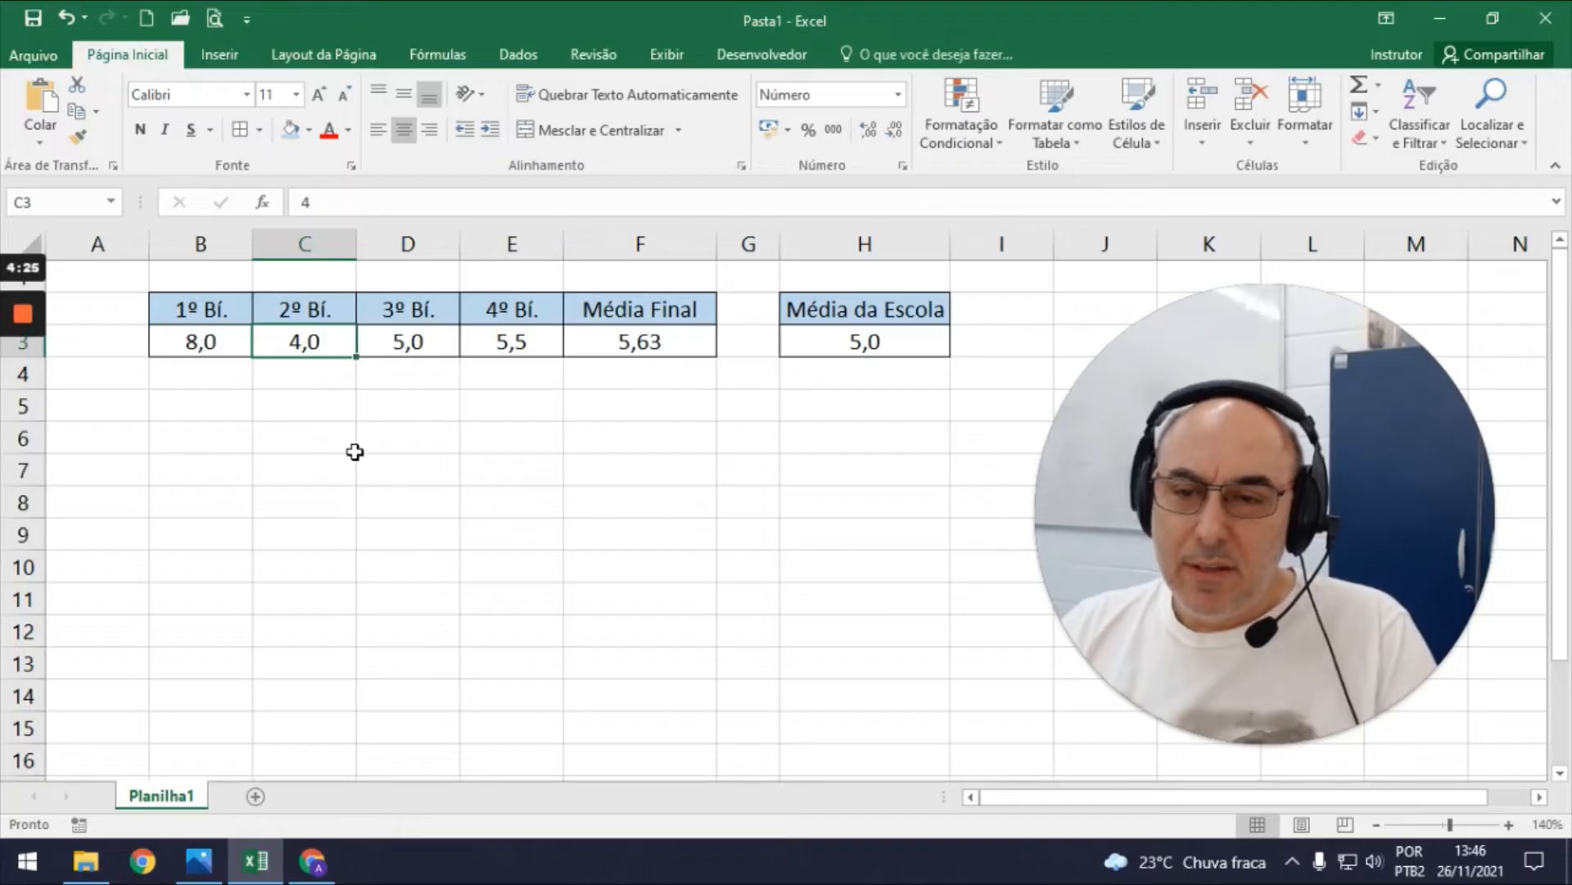
type("7")
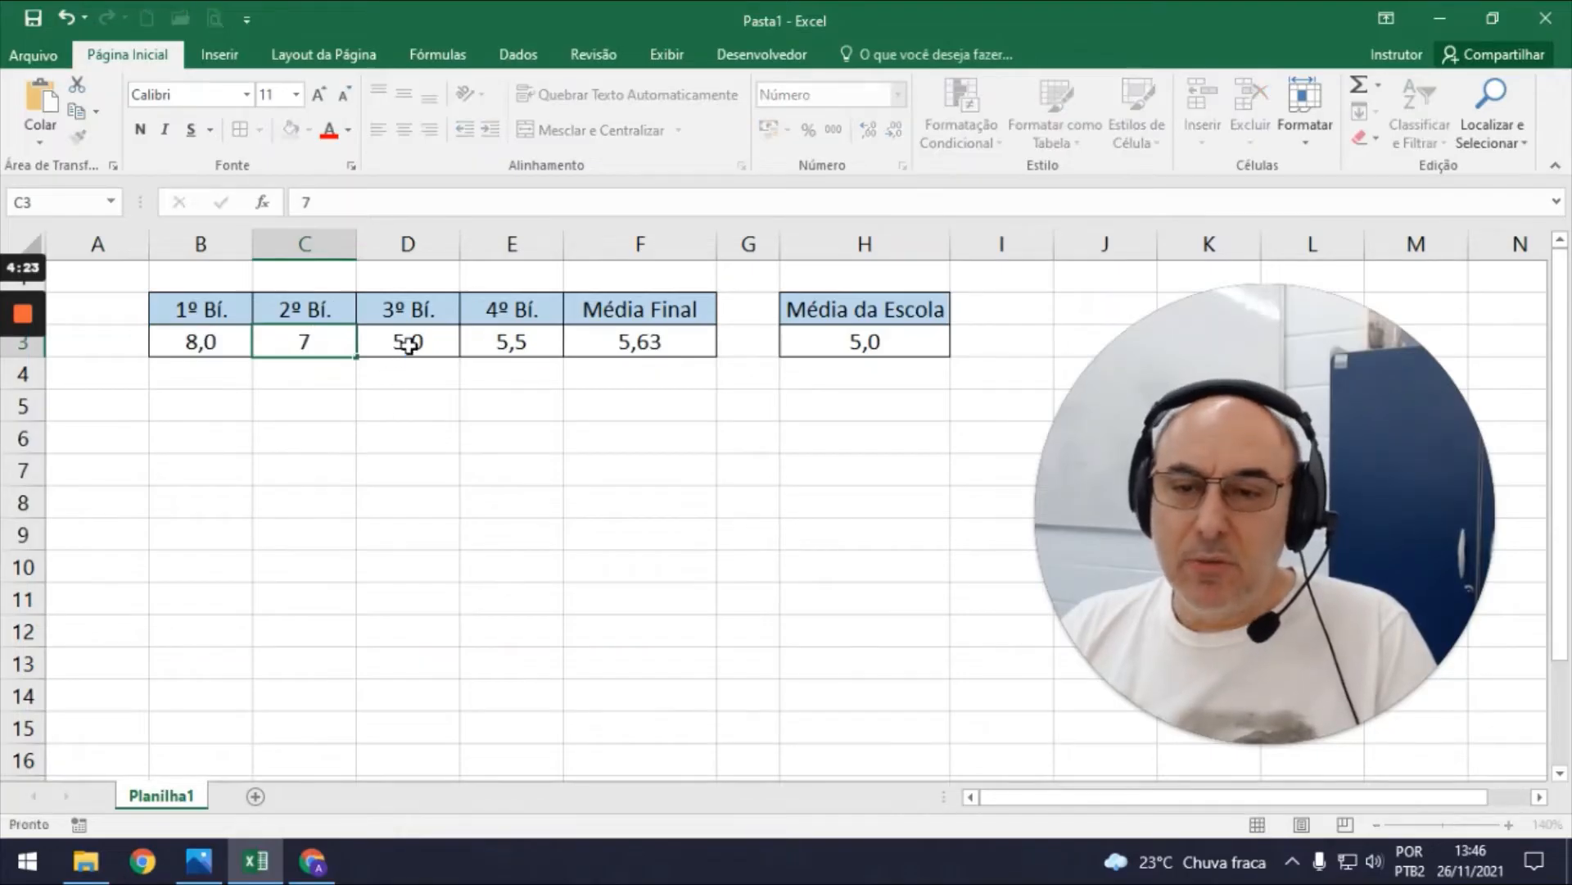
left_click(408, 342)
type("6,5")
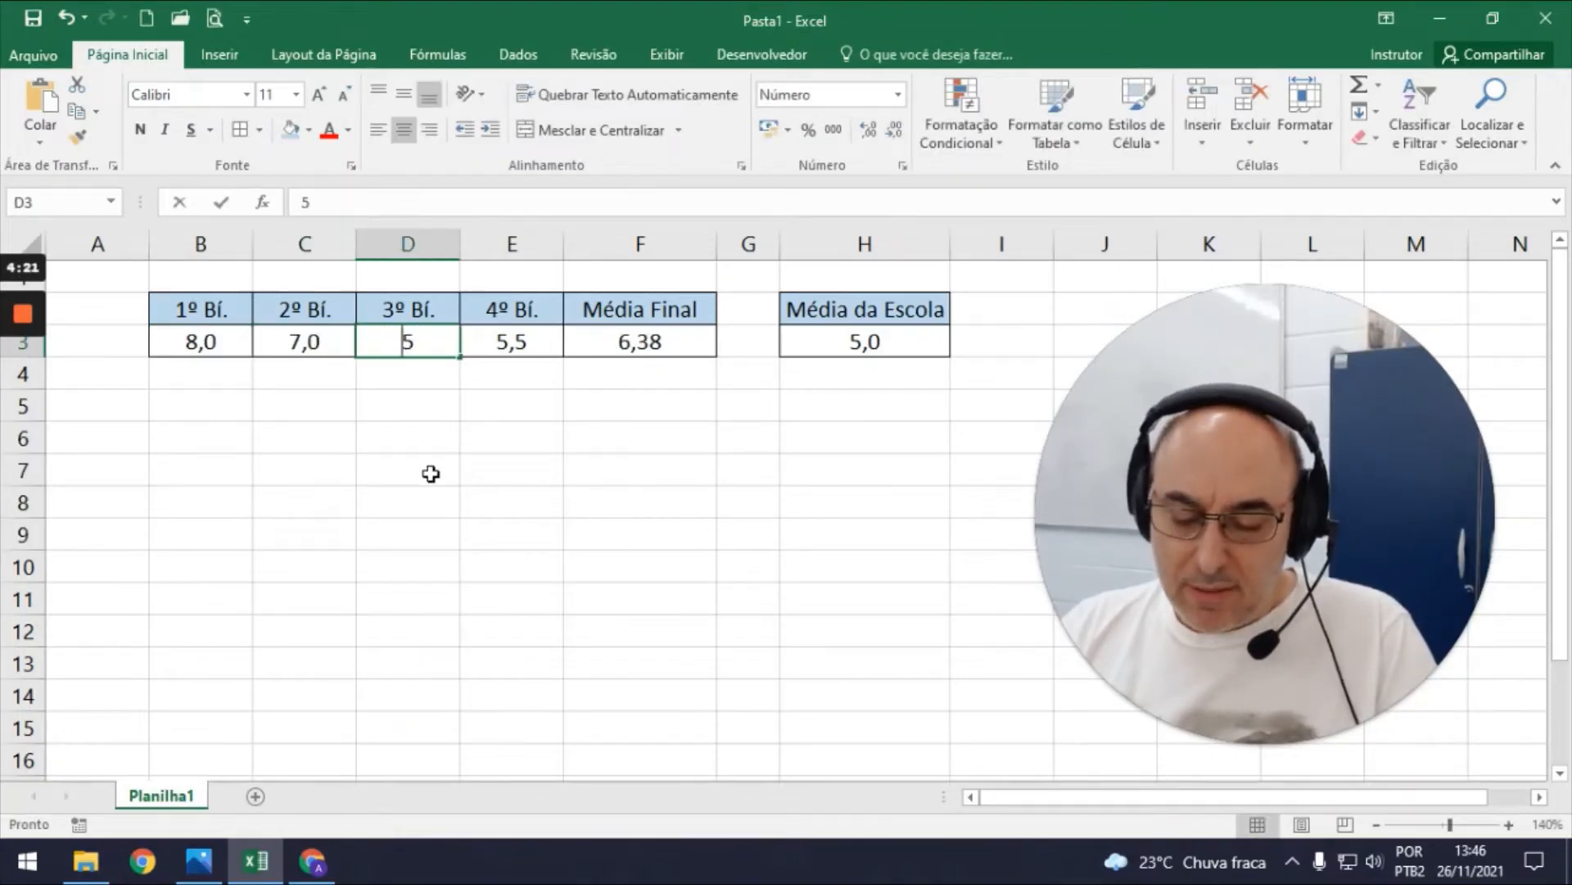
left_click(479, 471)
Clear the fourth bimonthly grade in E3 and try 5, 4 and 3 there one after another.
left_click(523, 341)
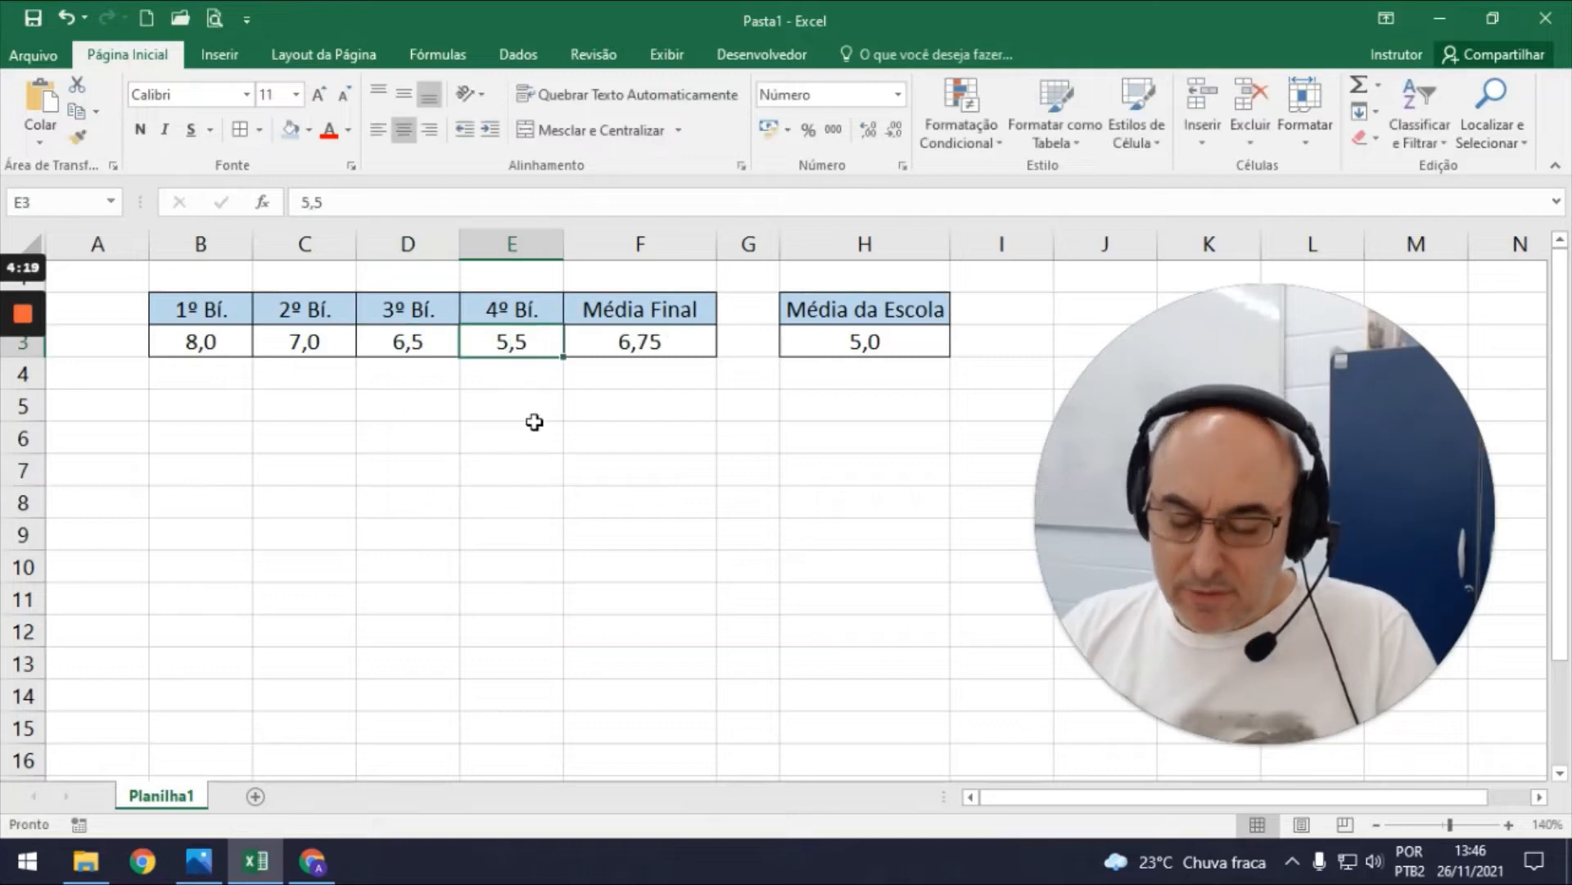
key("Delete")
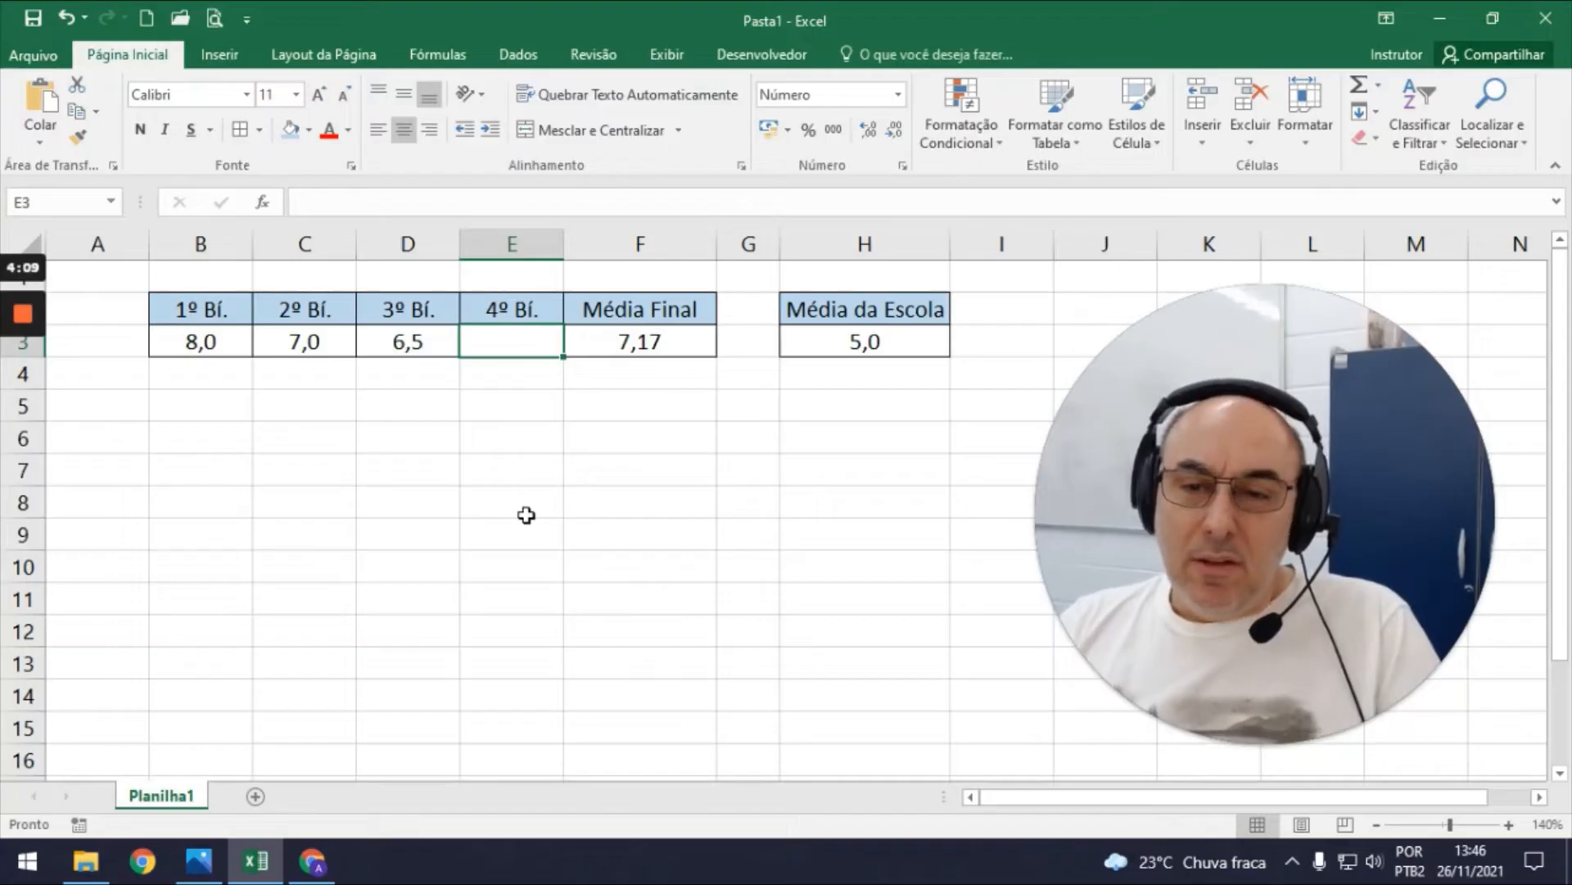
type("5")
key("Return")
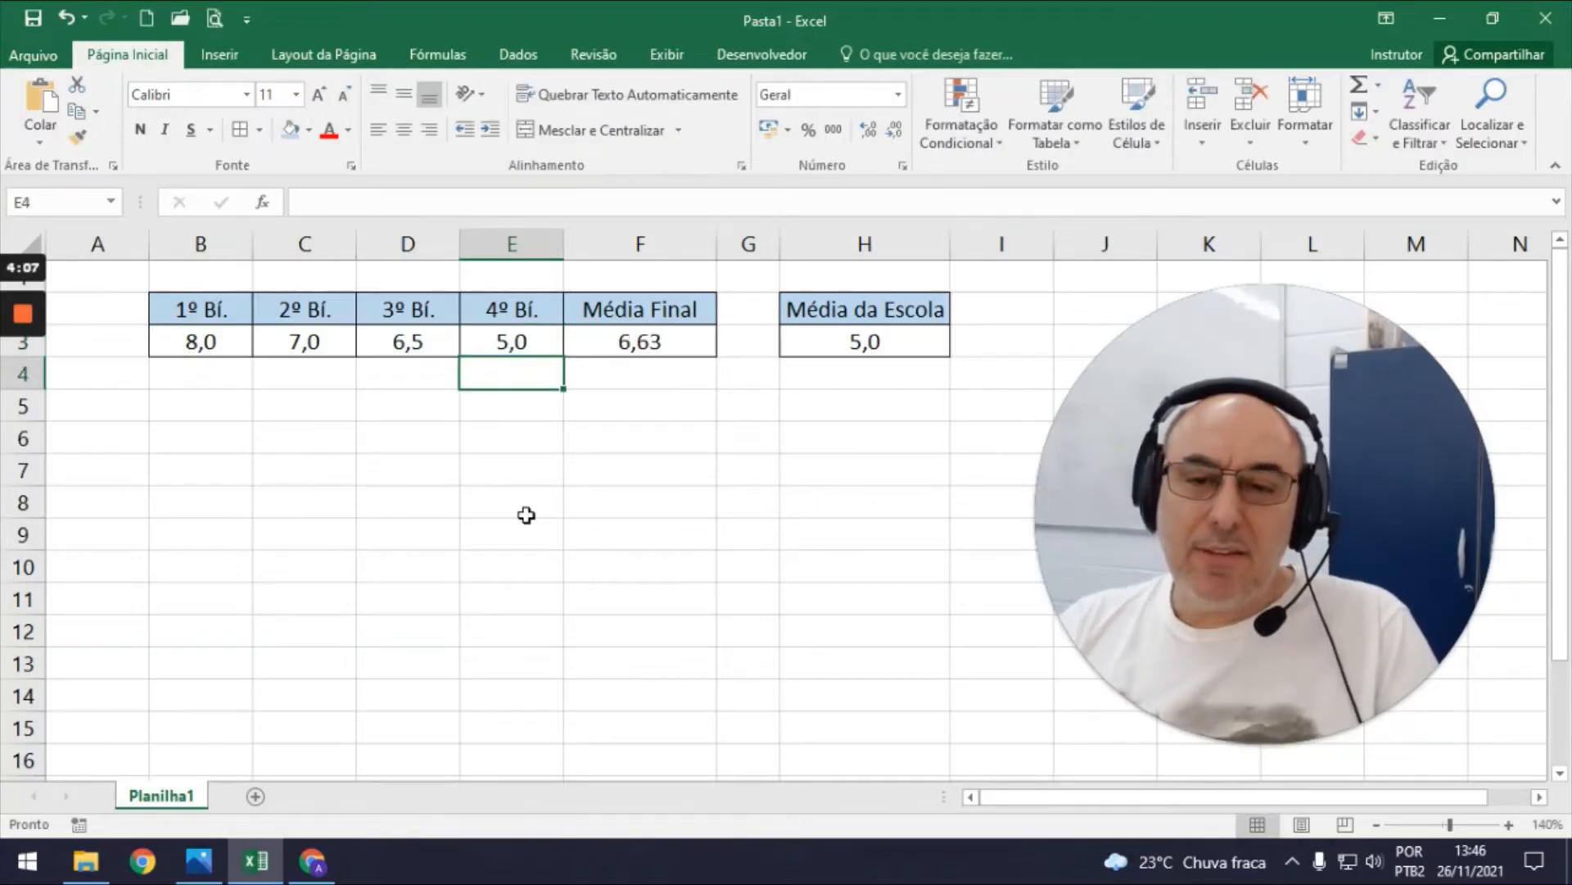
left_click(553, 344)
type("4")
key("Return")
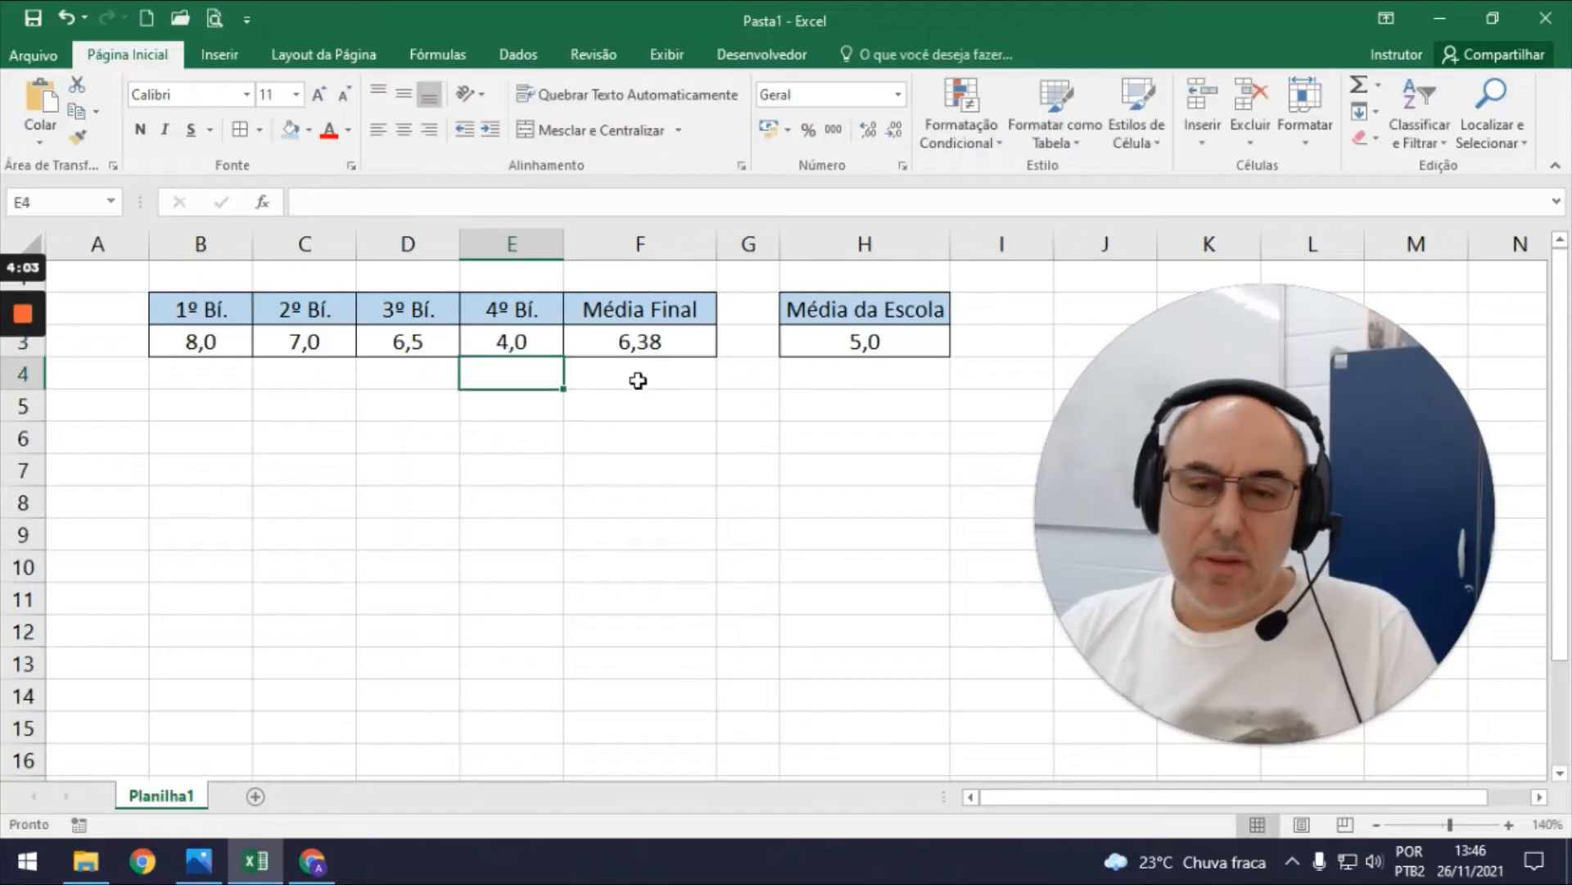
left_click(525, 343)
type("3")
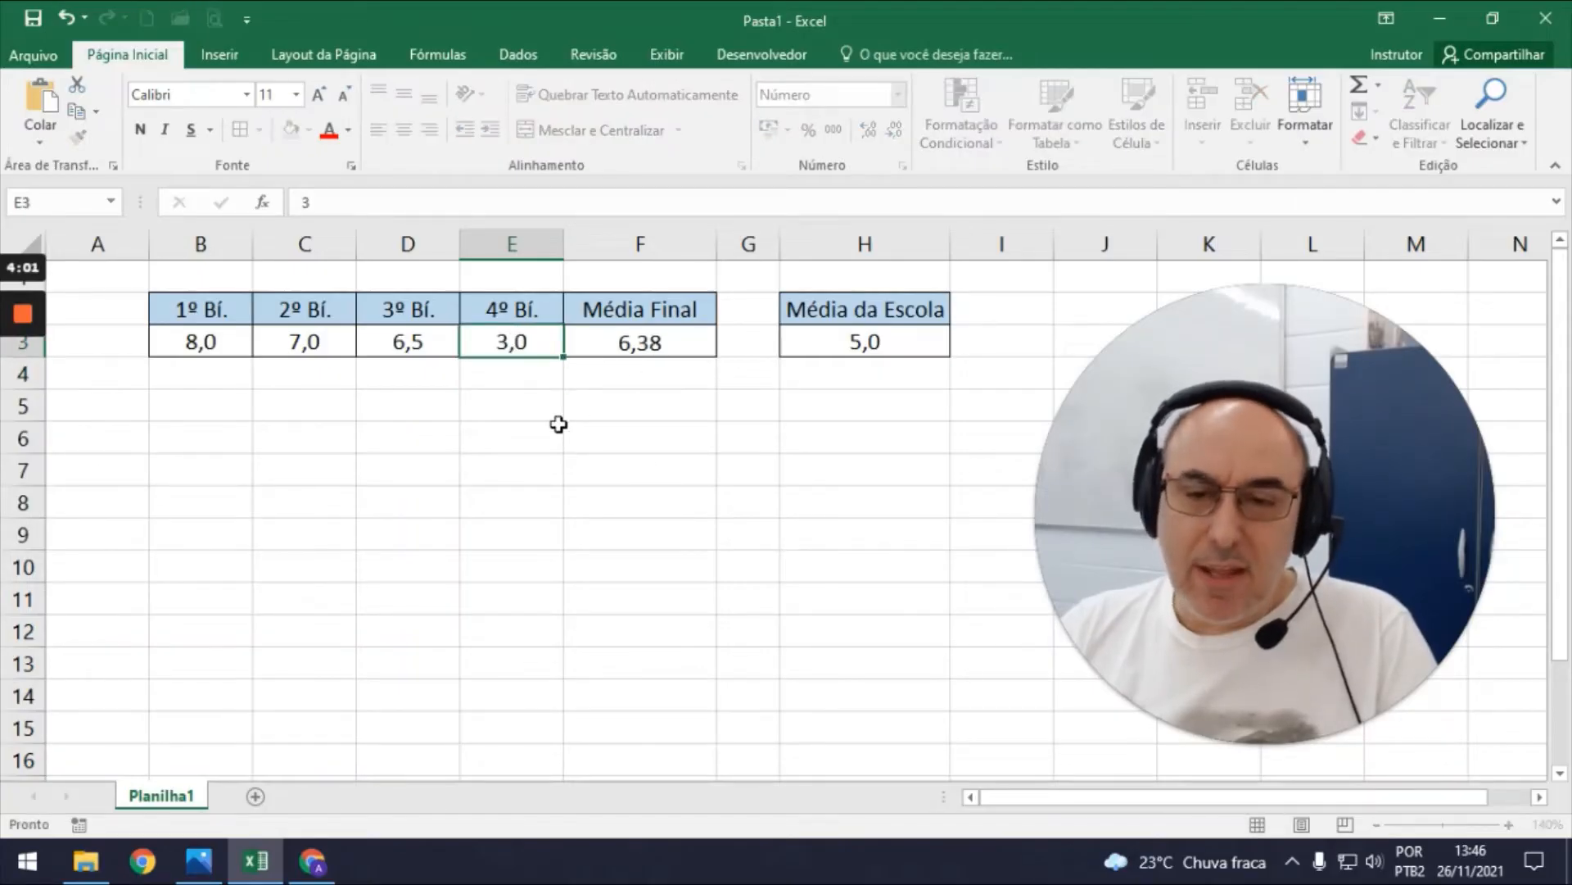
key("Return")
Try the grades 2, 1 and 0 one after another in E3 to test their effect on the final average.
left_click(516, 342)
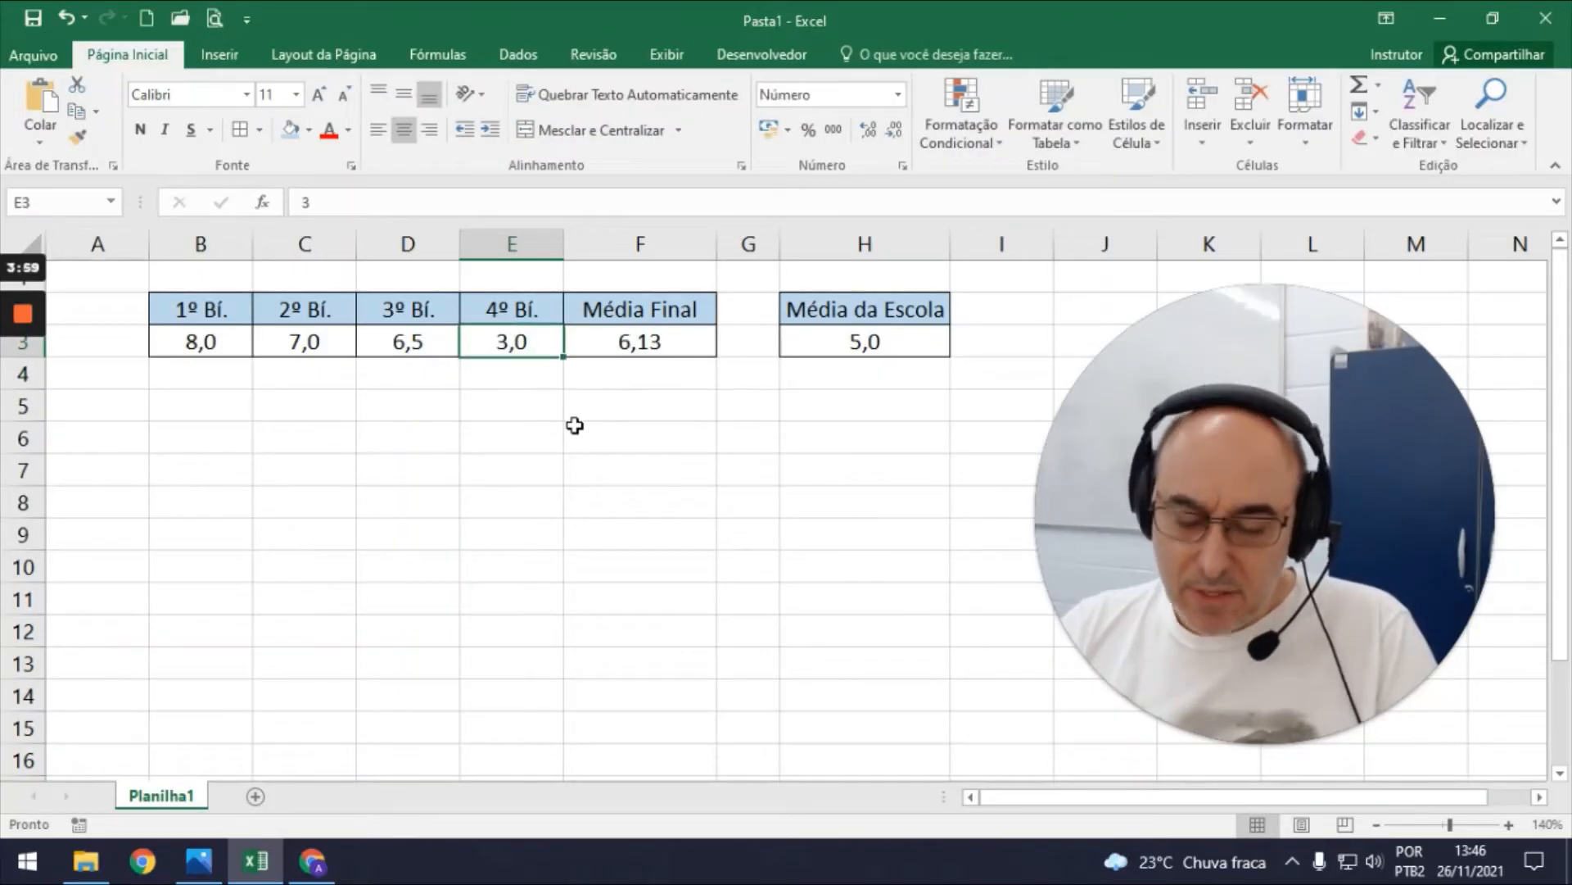
type("2")
key("Return")
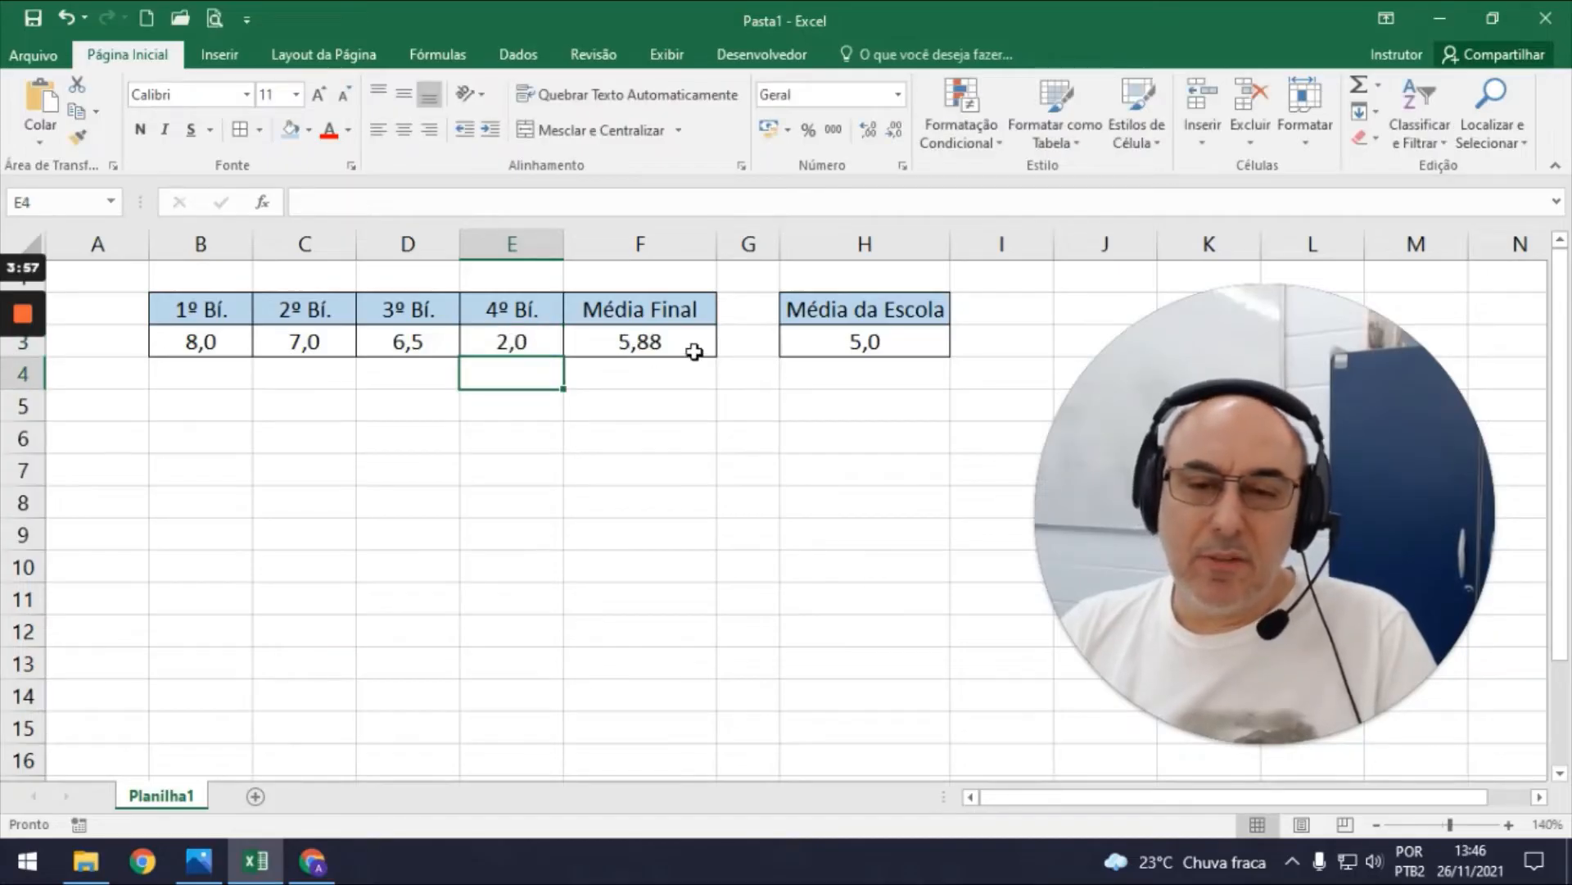
key("Up")
type("1")
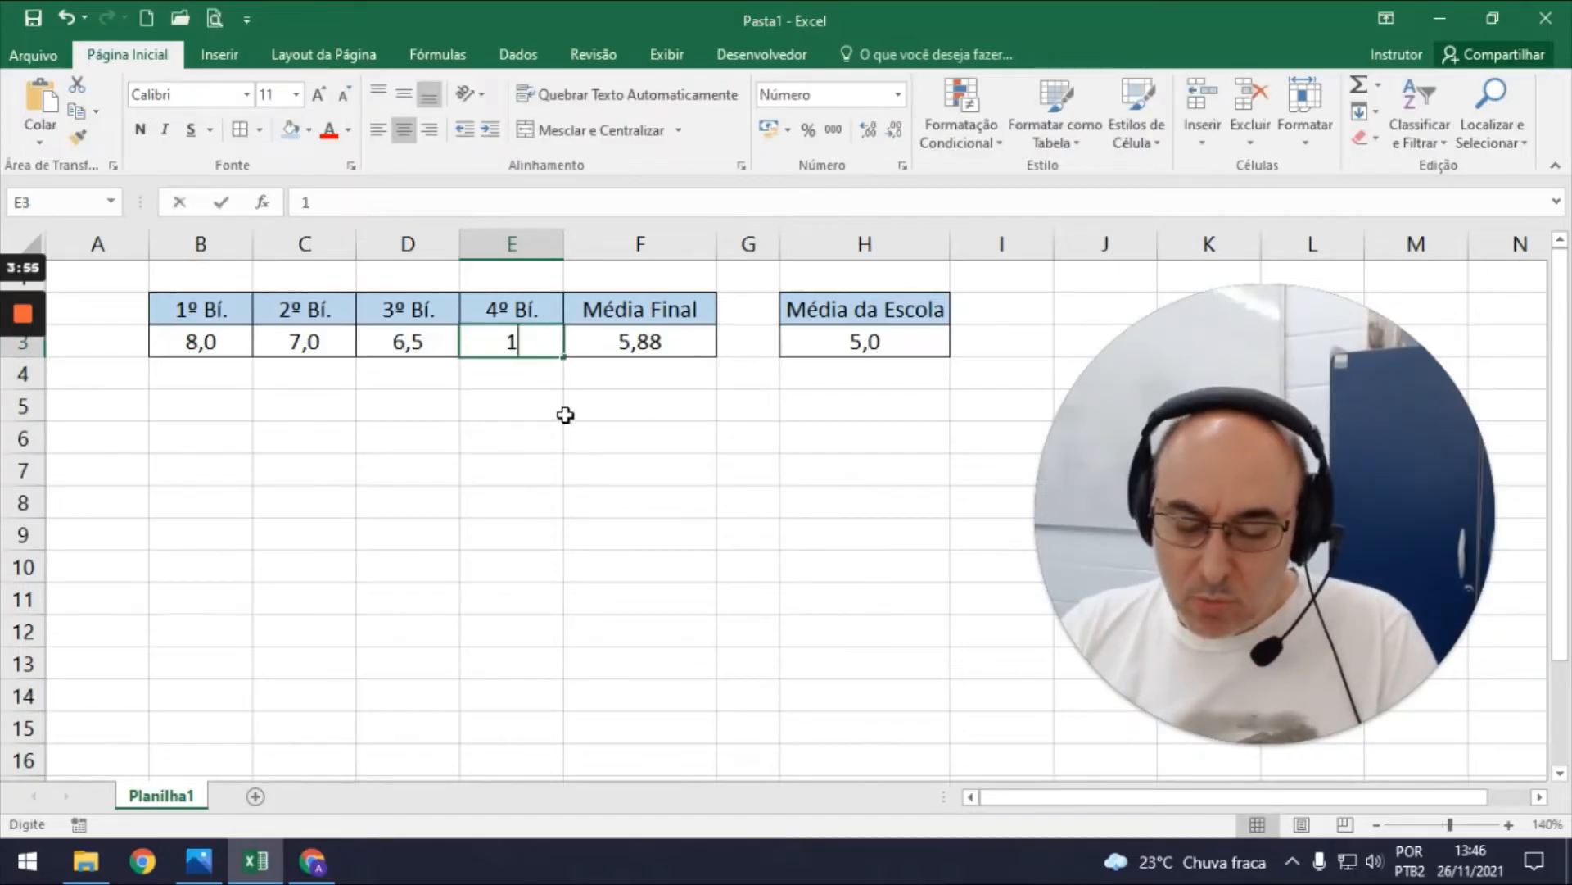
key("Return")
key("Up")
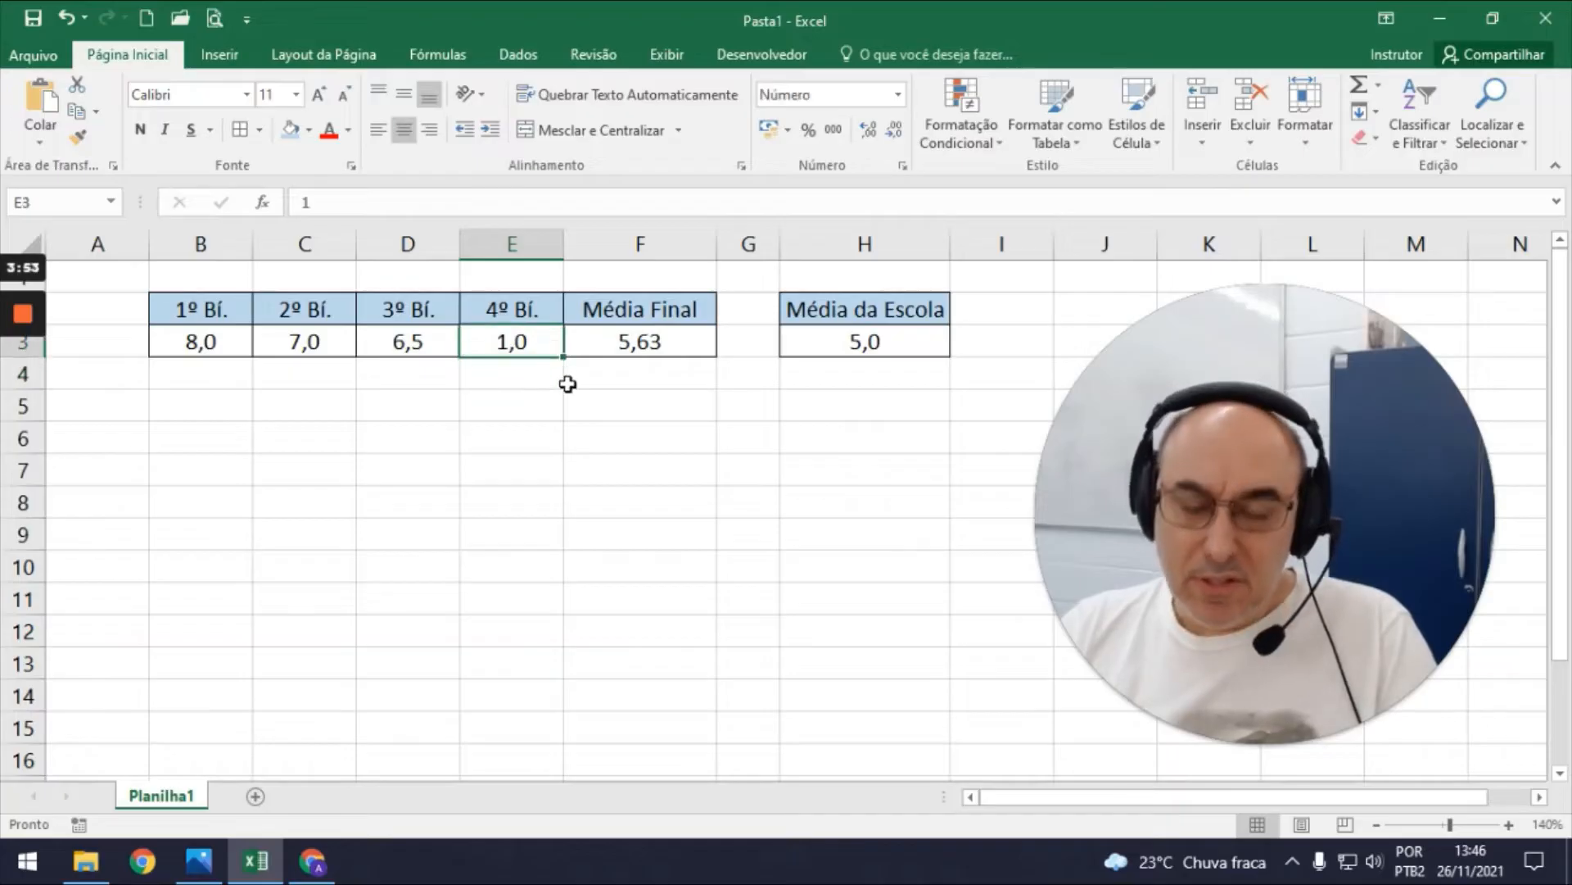
type("0")
key("Return")
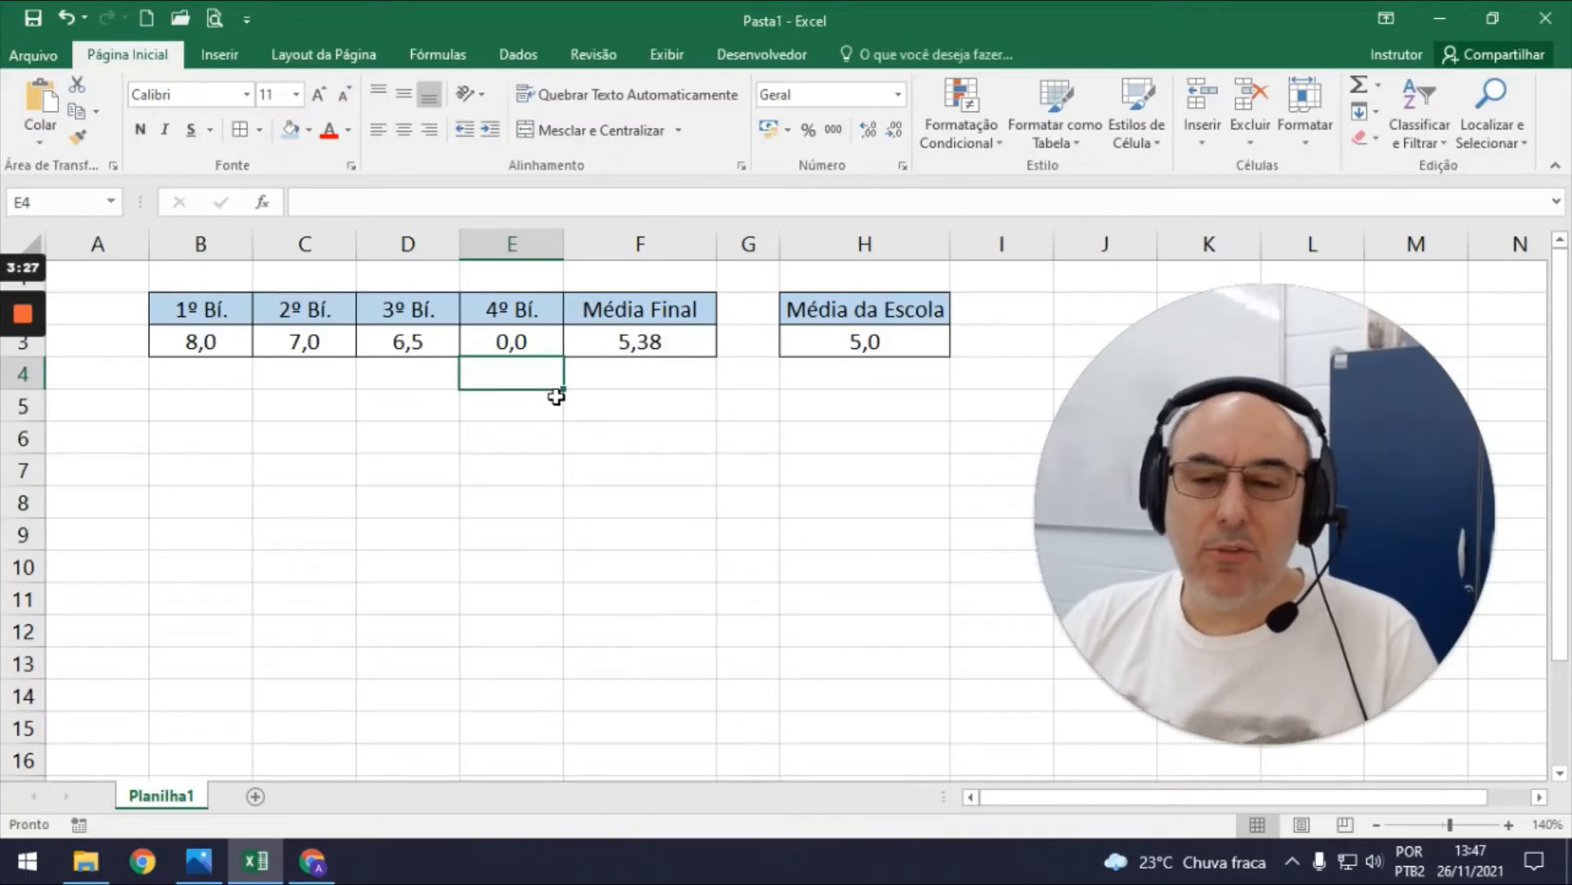
Set the fourth bimonthly grade in E3 to 5.
key("Up")
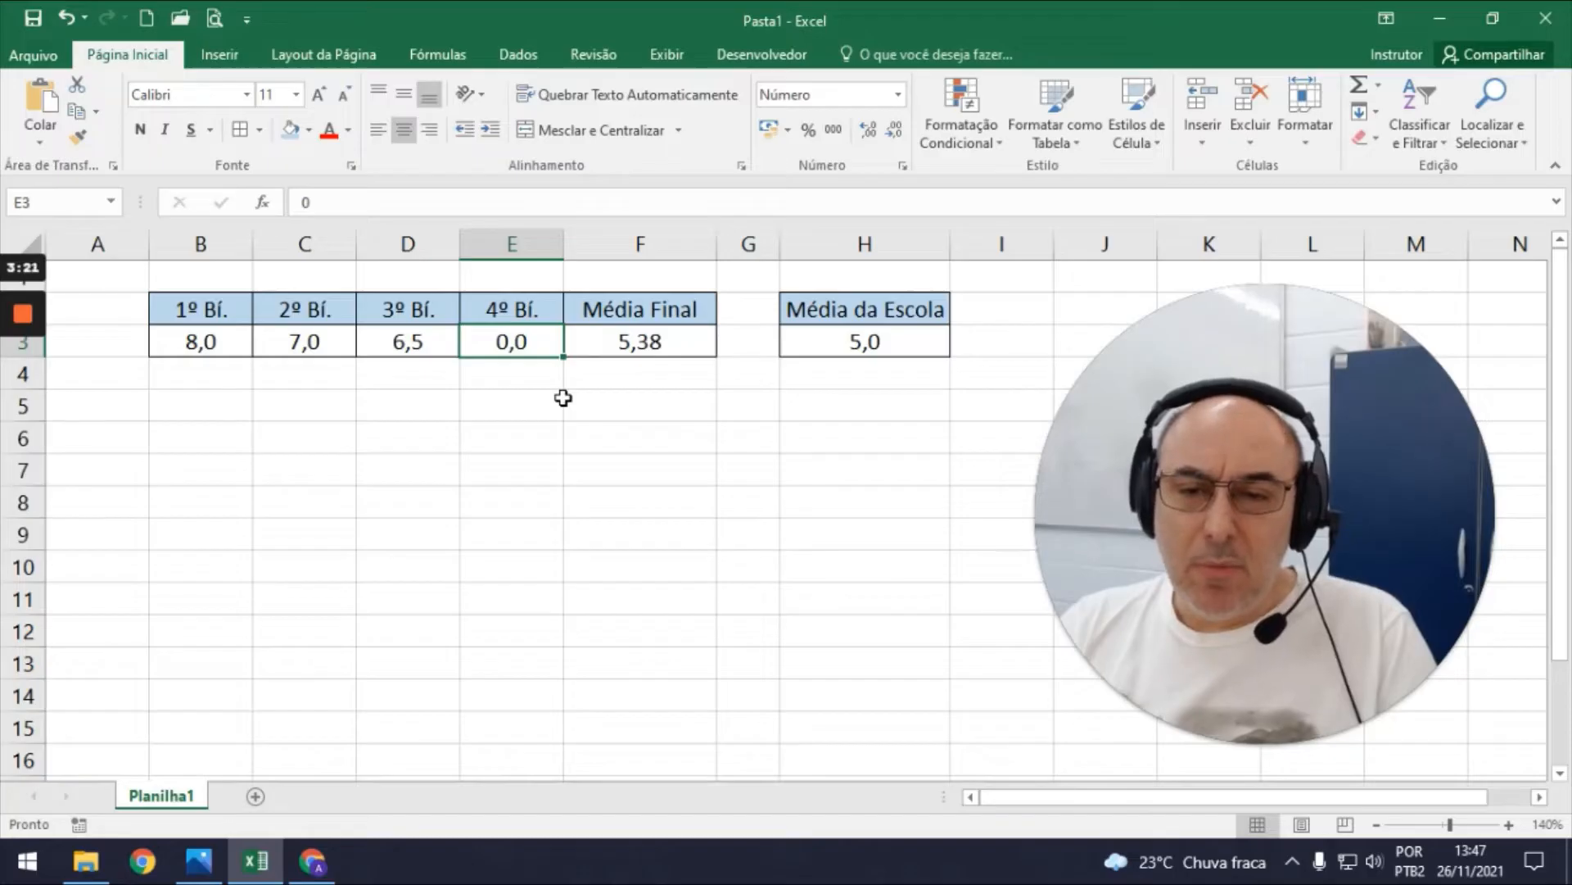
type("5")
key("Return")
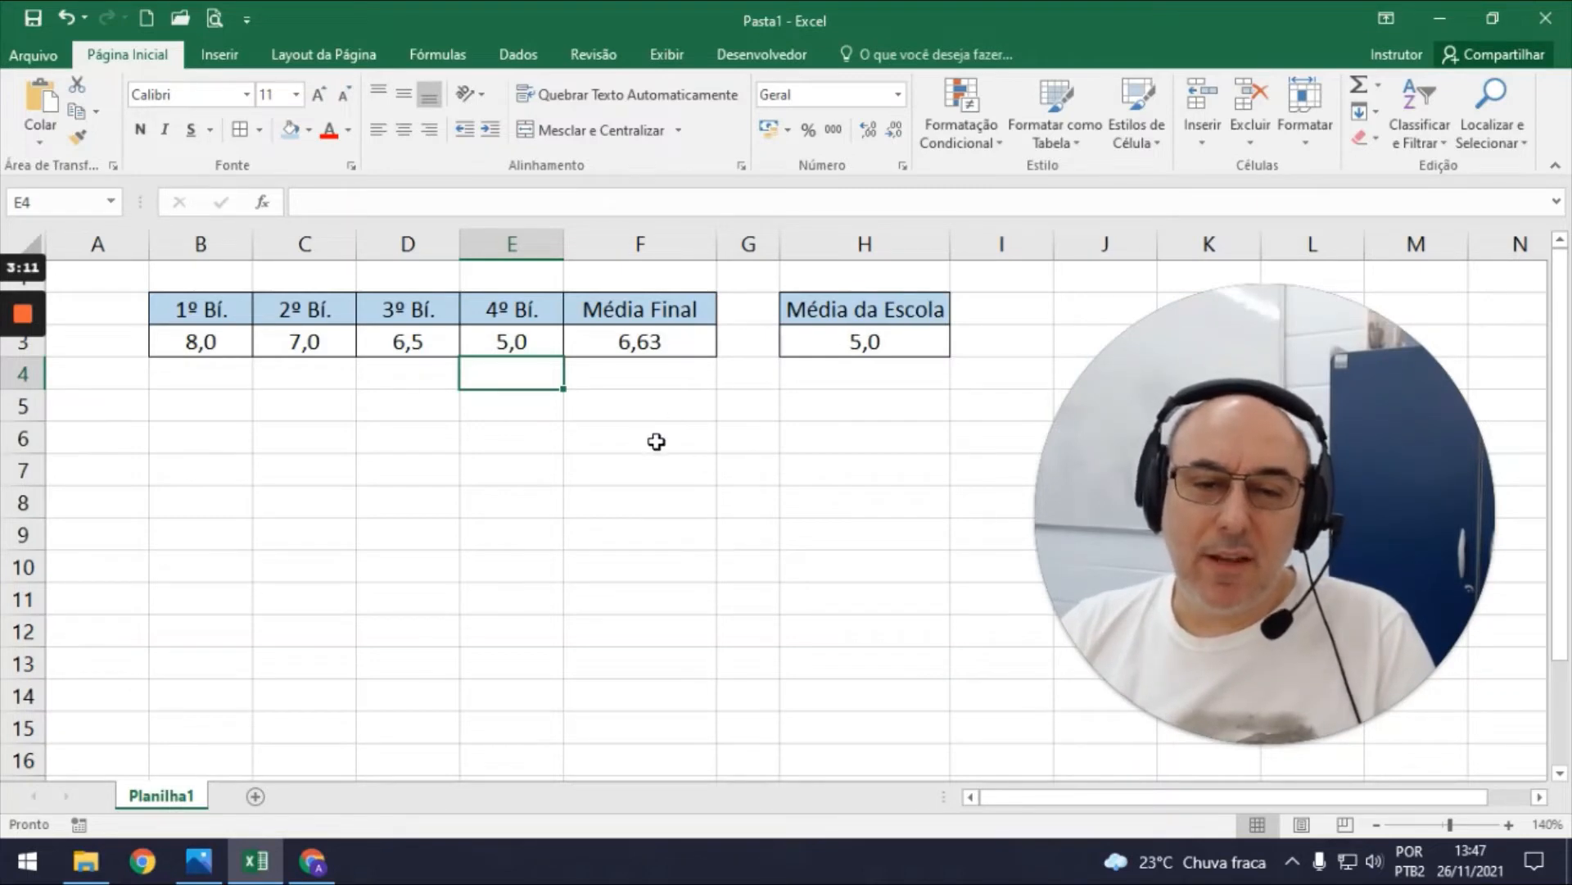
Enter the heading "1º Trimestre" in B5 to start a second grade table.
left_click(226, 406)
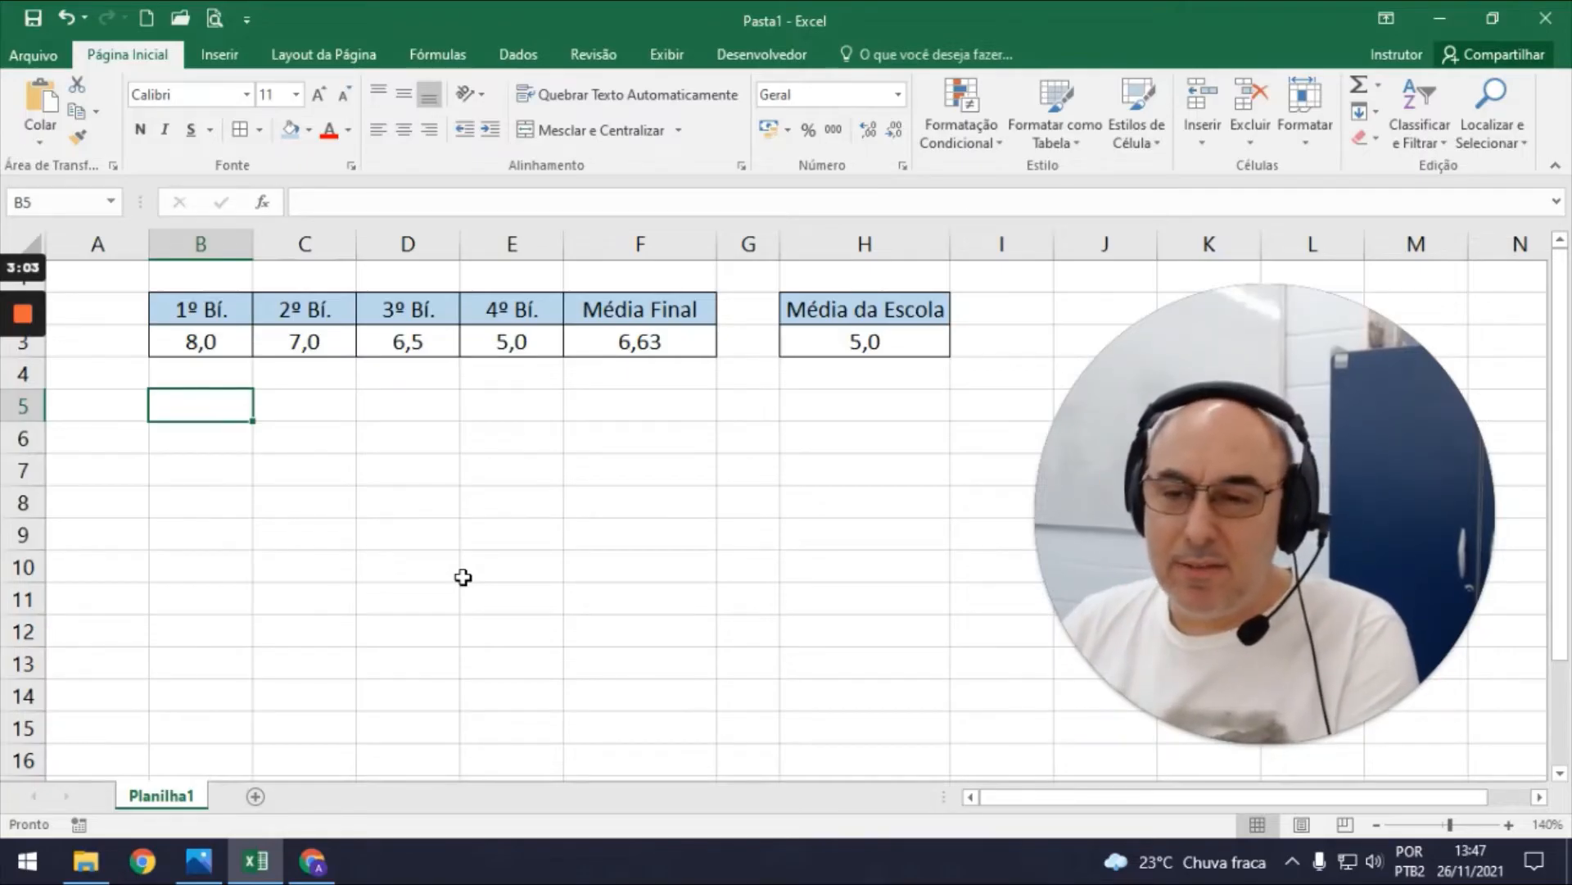
type("!")
key("BackSpace")
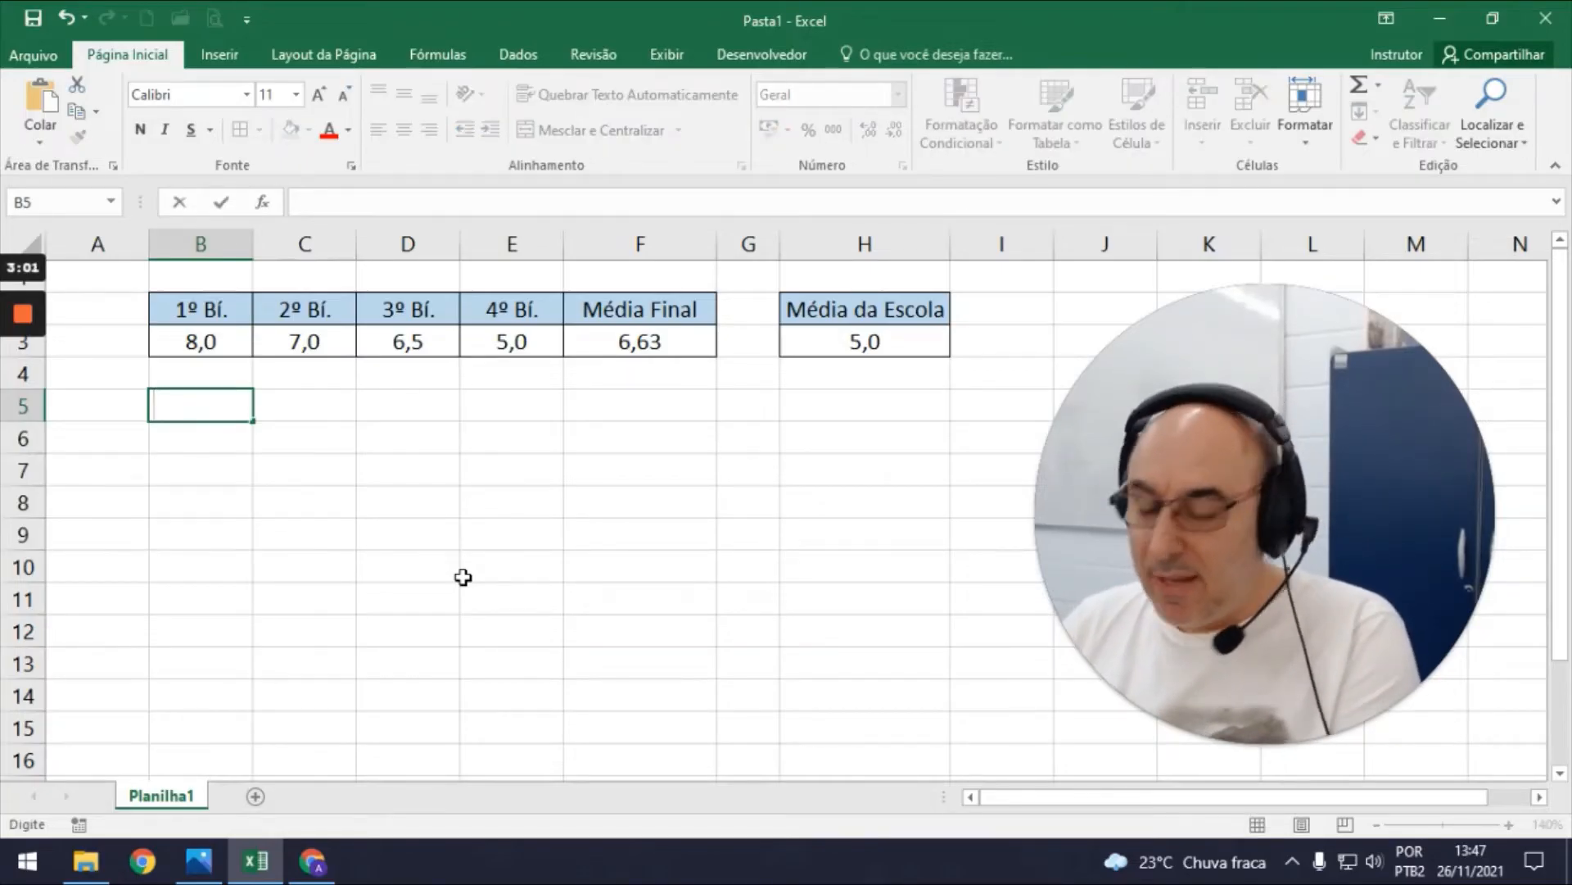
type("1")
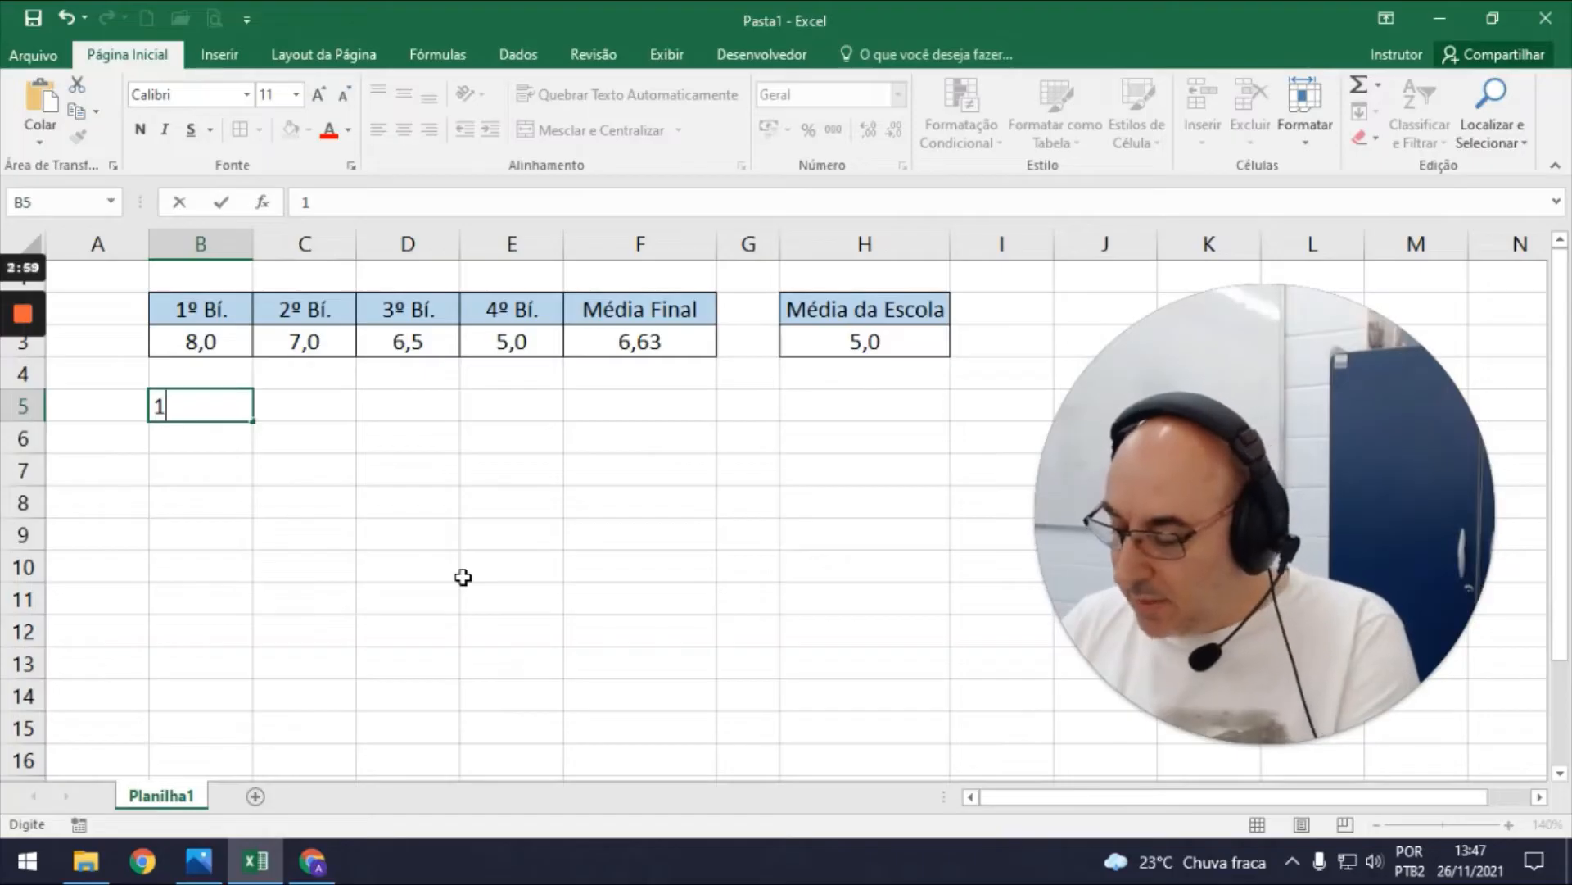
type("º Trimestre")
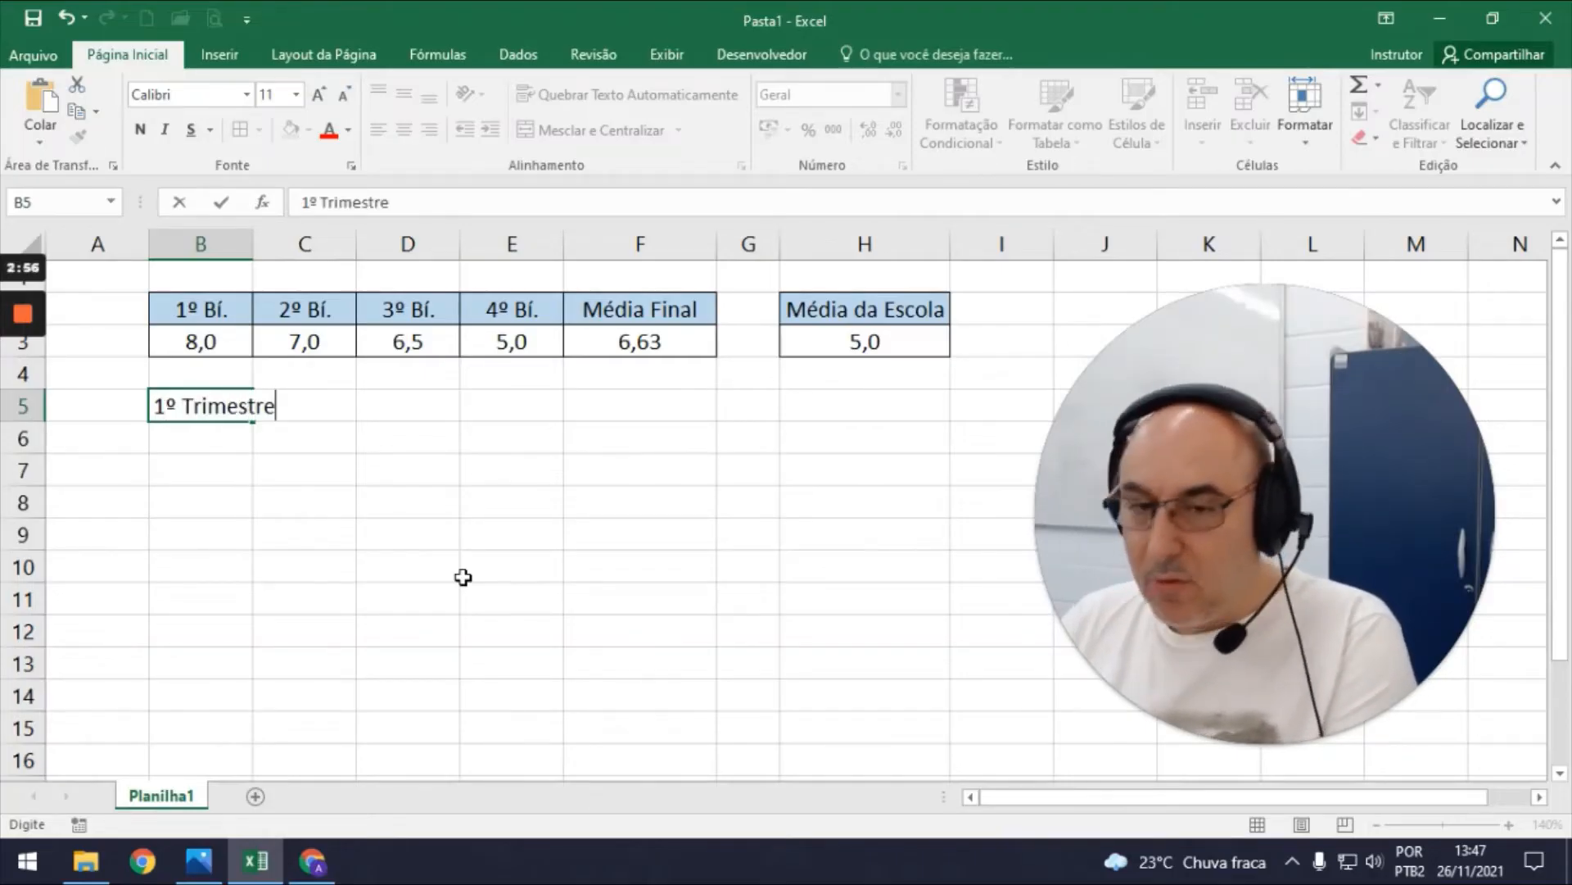
key("Return")
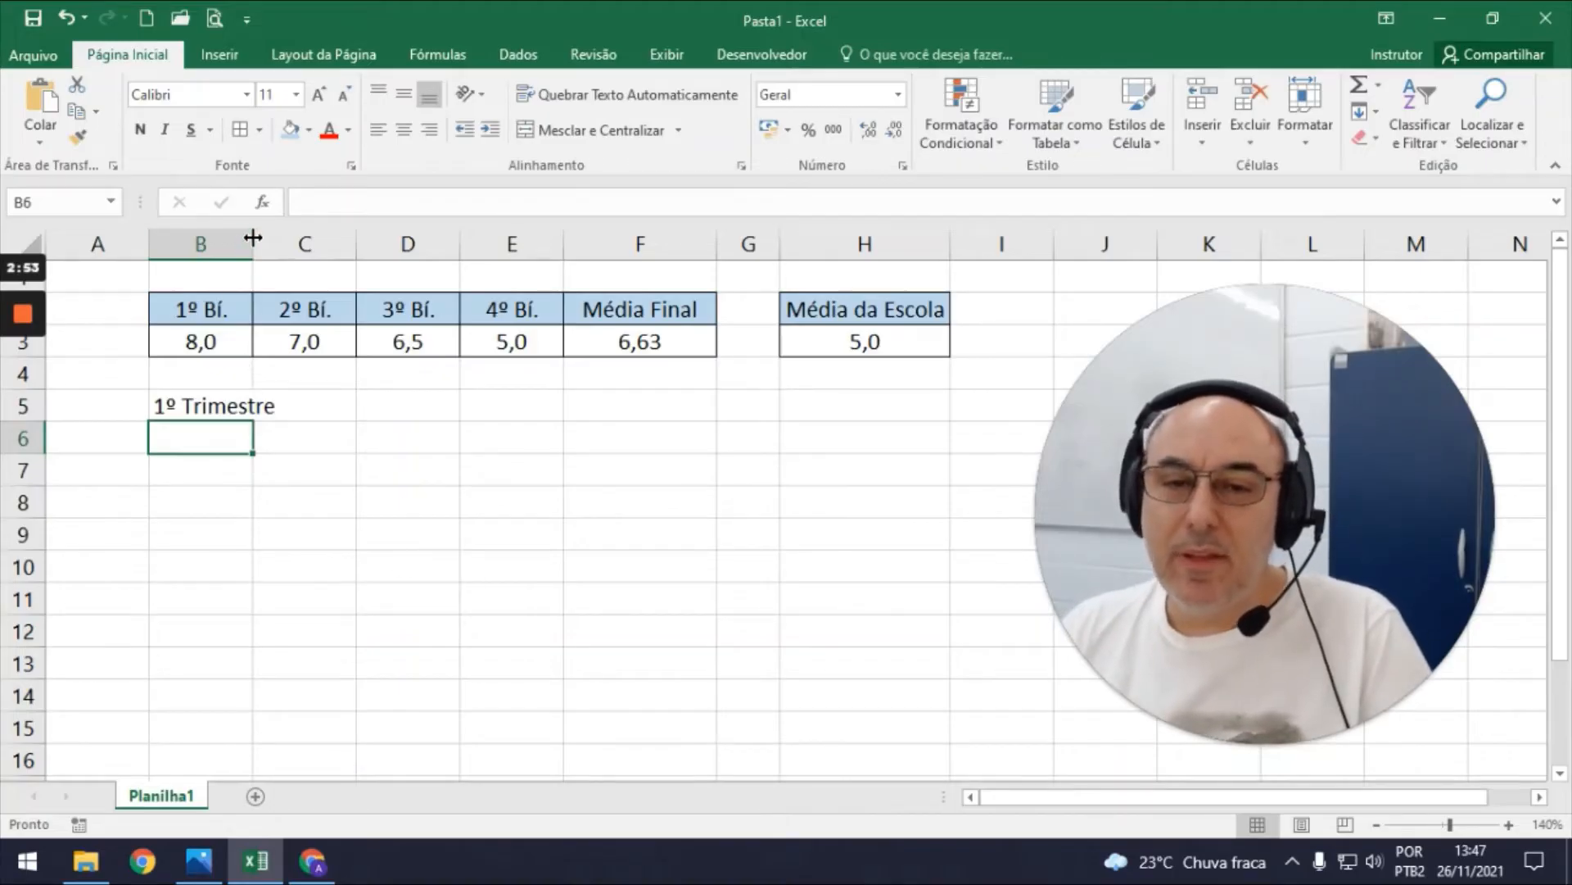
Shorten the heading in B5 to "1º Tri.".
double_click(219, 407)
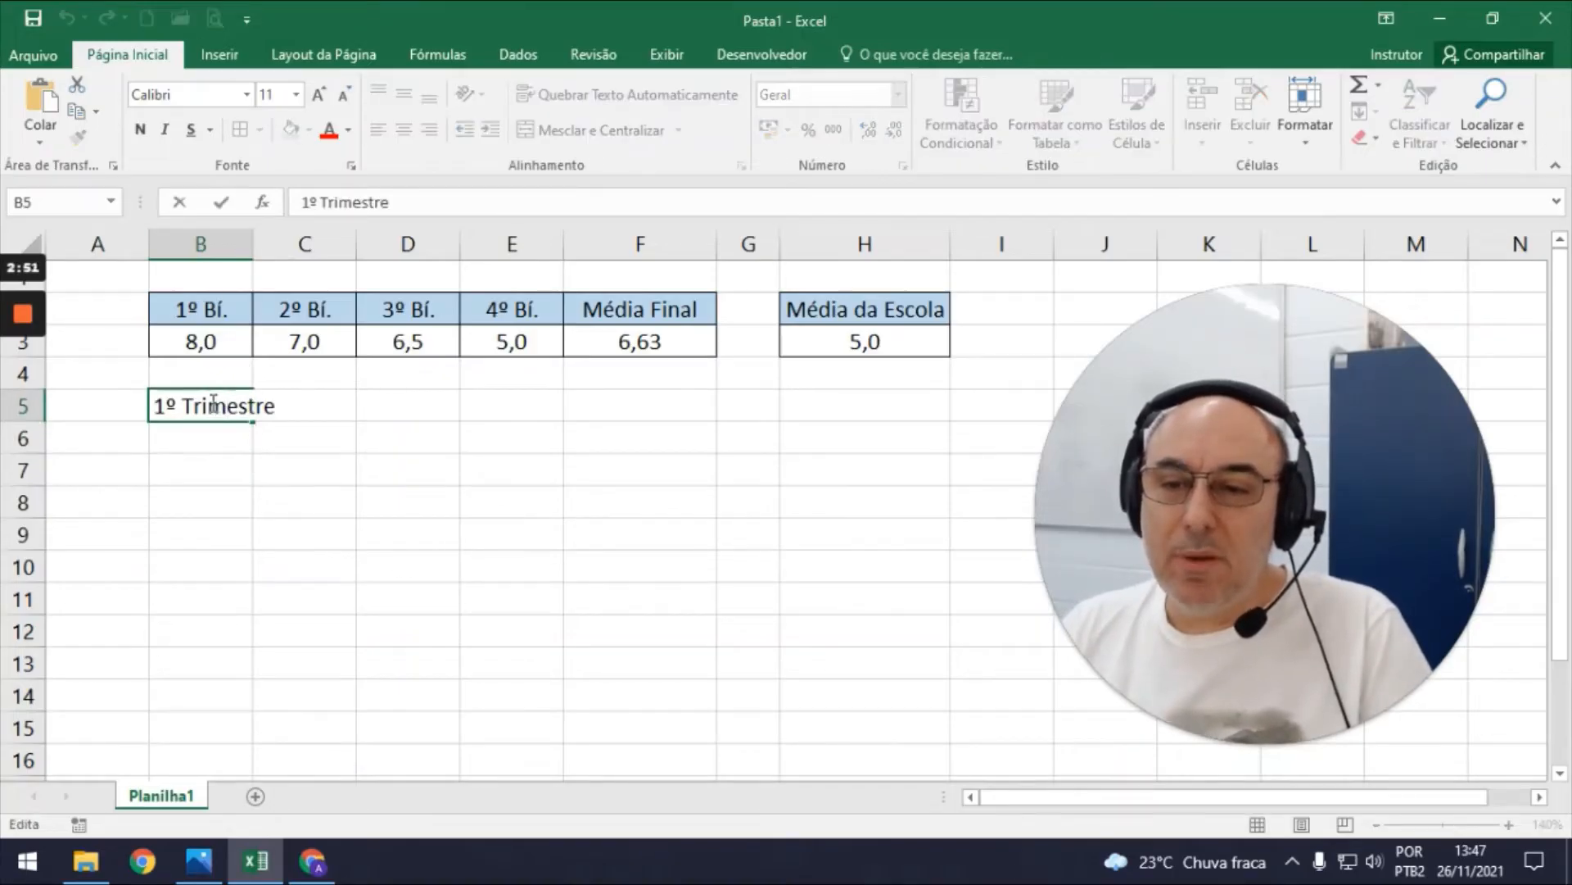
key("Delete")
key("Delete")
key("Delete")
key("Delete")
key("Delete")
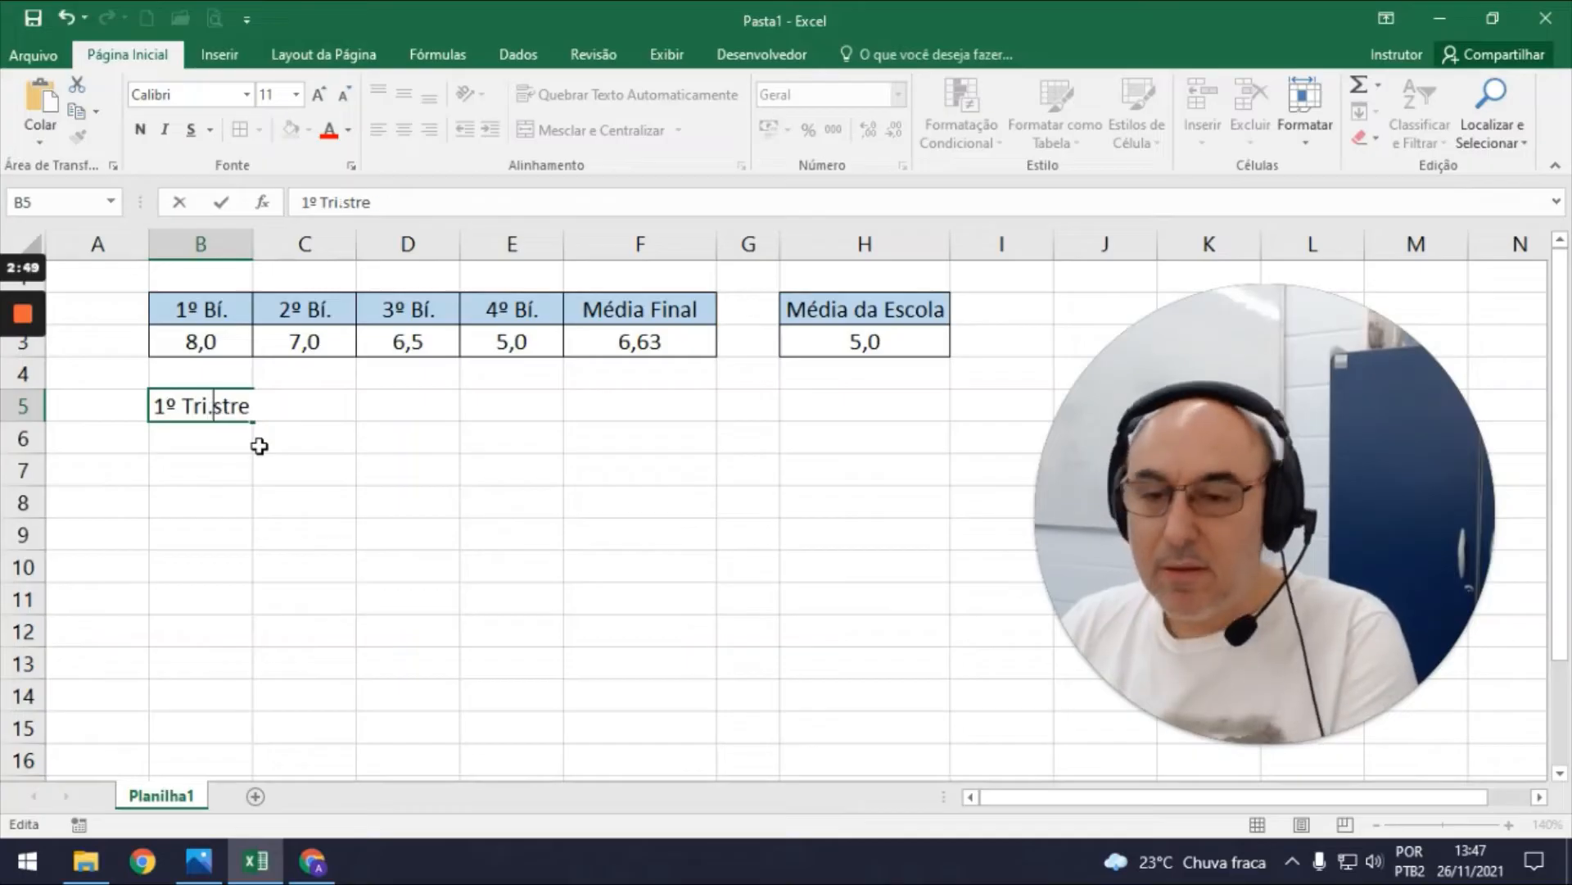
left_click(257, 446)
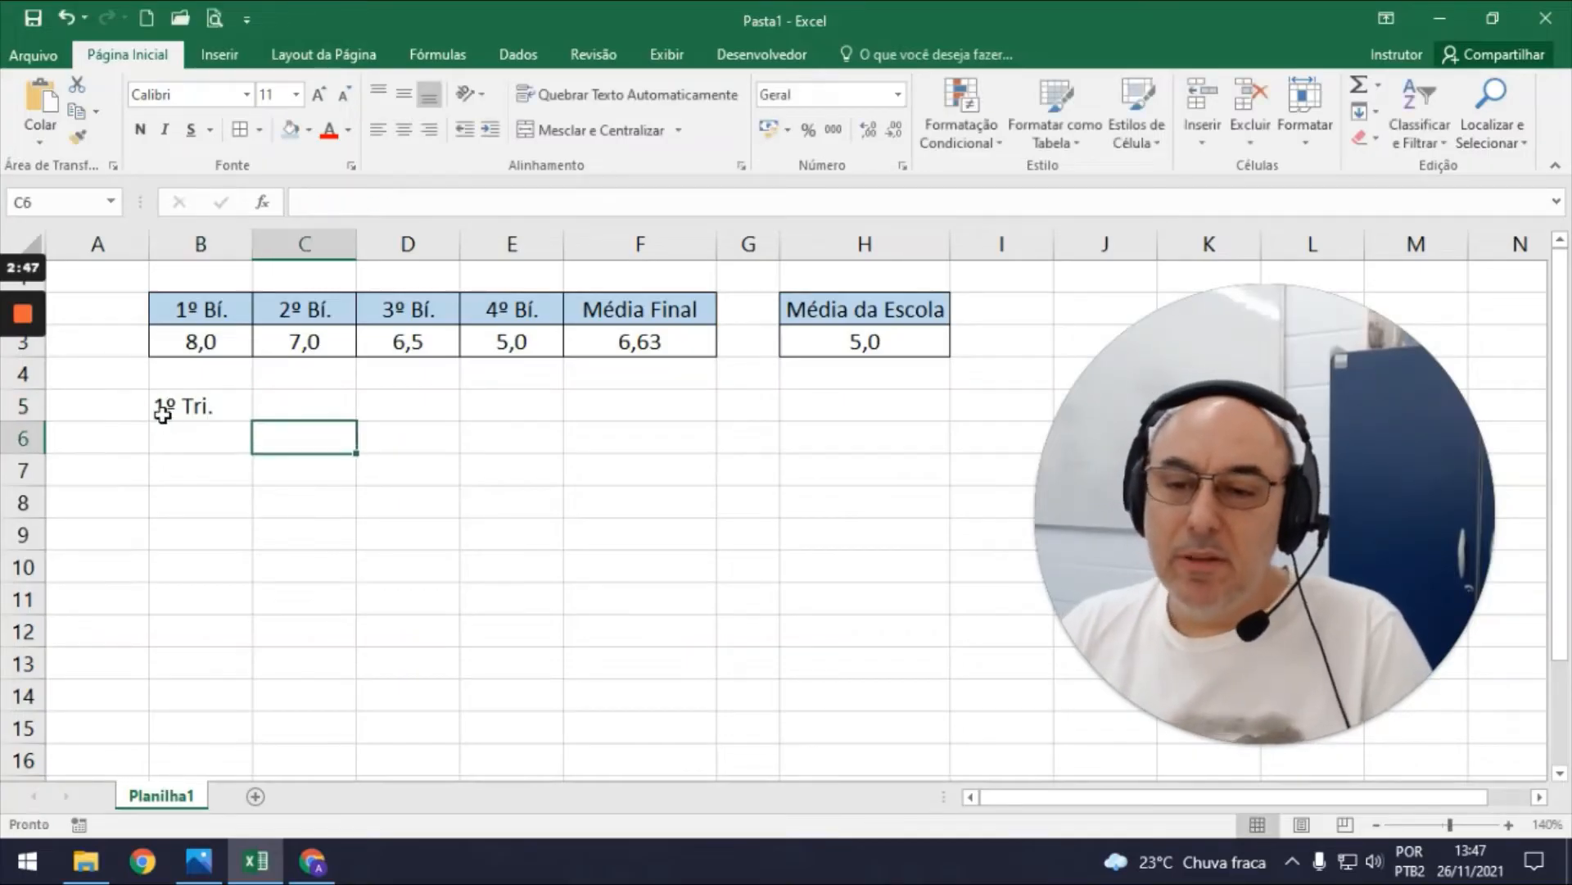
Fill the "1º Tri." heading across to D5 as a series up to "3º Tri." and center B5:D5.
left_click(166, 405)
left_click_drag(258, 421, 450, 412)
left_click(403, 129)
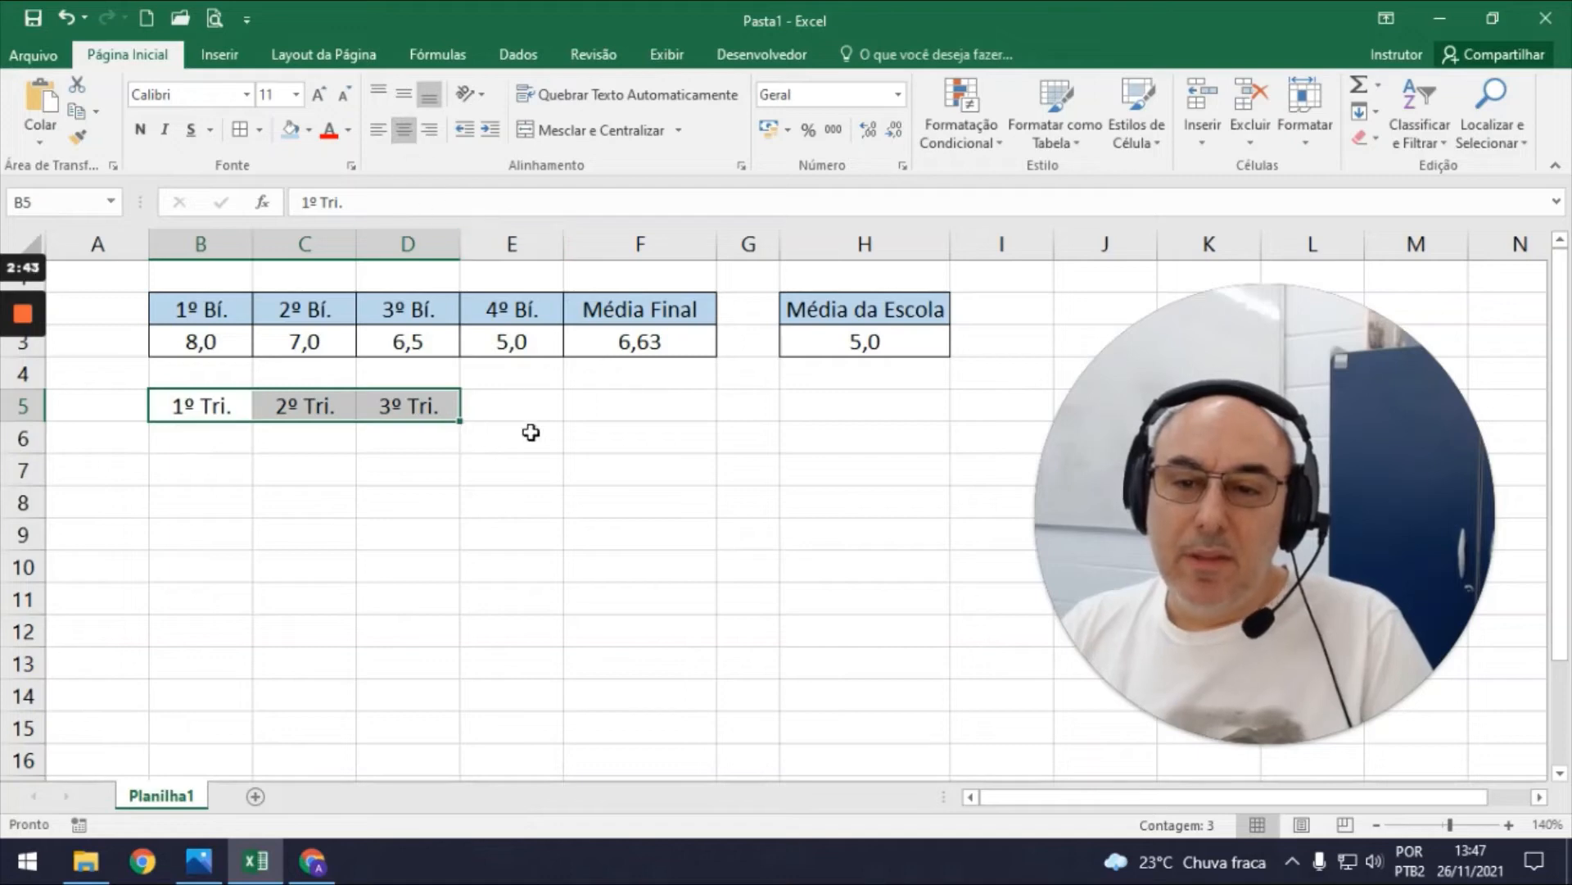
Enter the heading "Média Final" in E5 and widen column E to fit it.
left_click(547, 403)
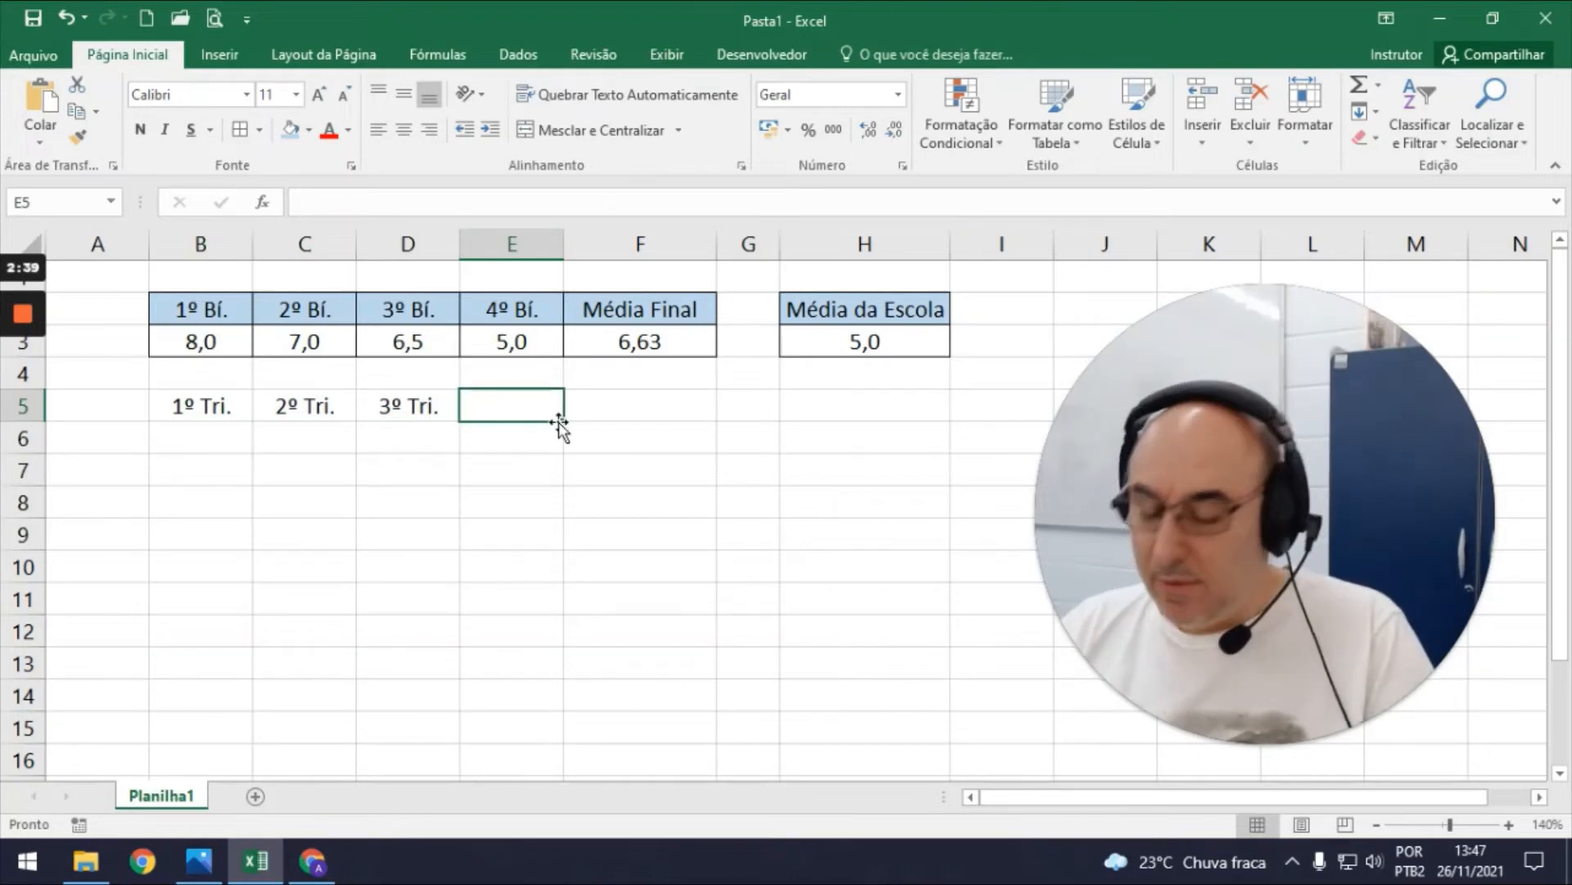
type("Média Final")
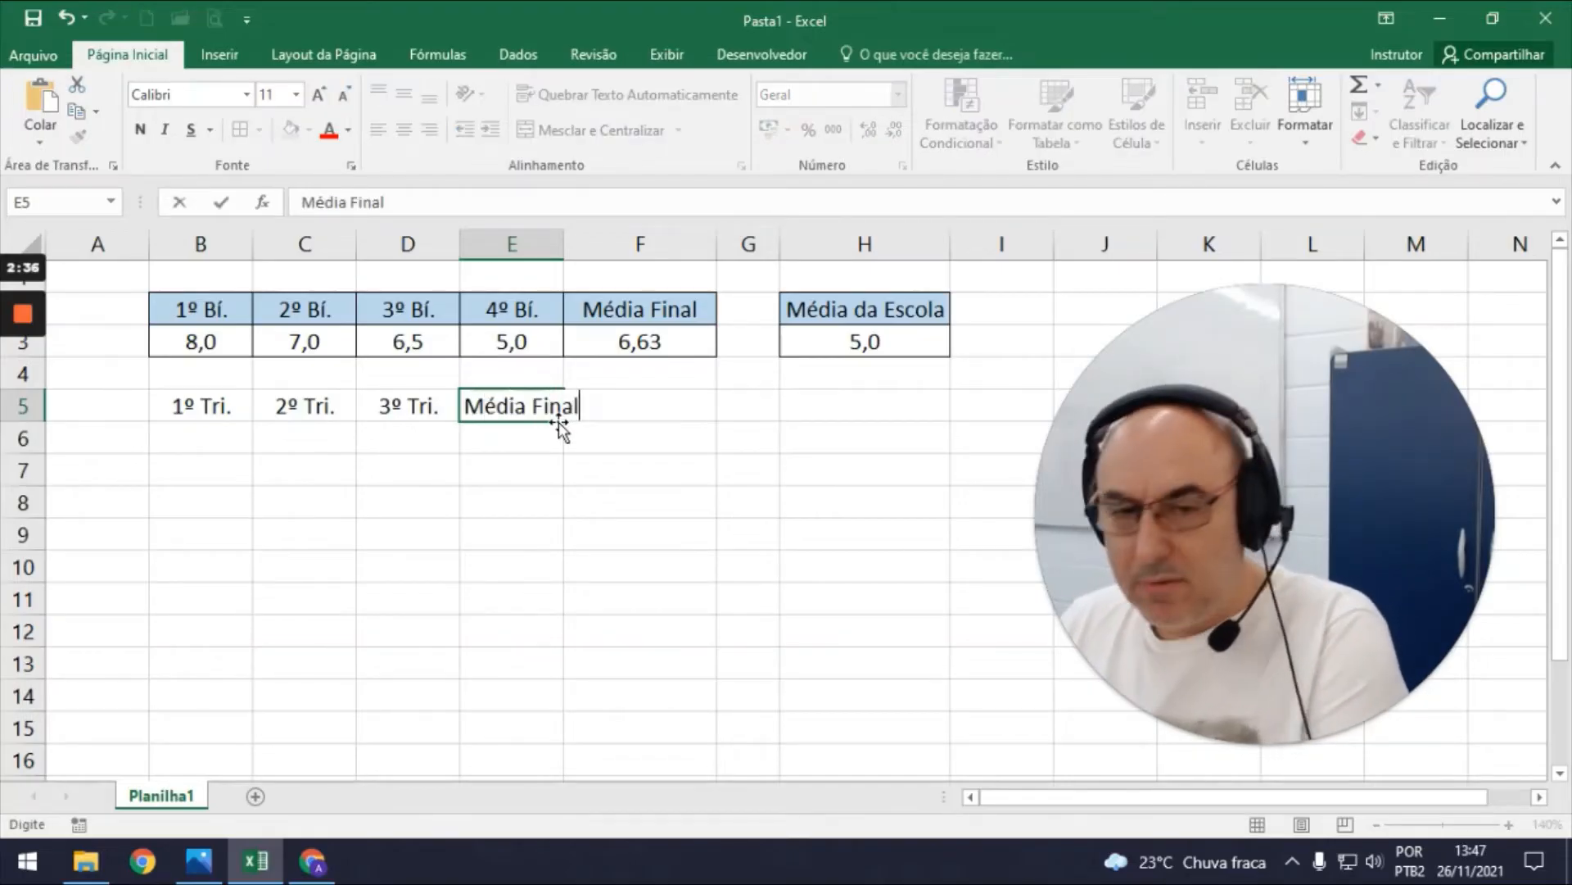
key("Return")
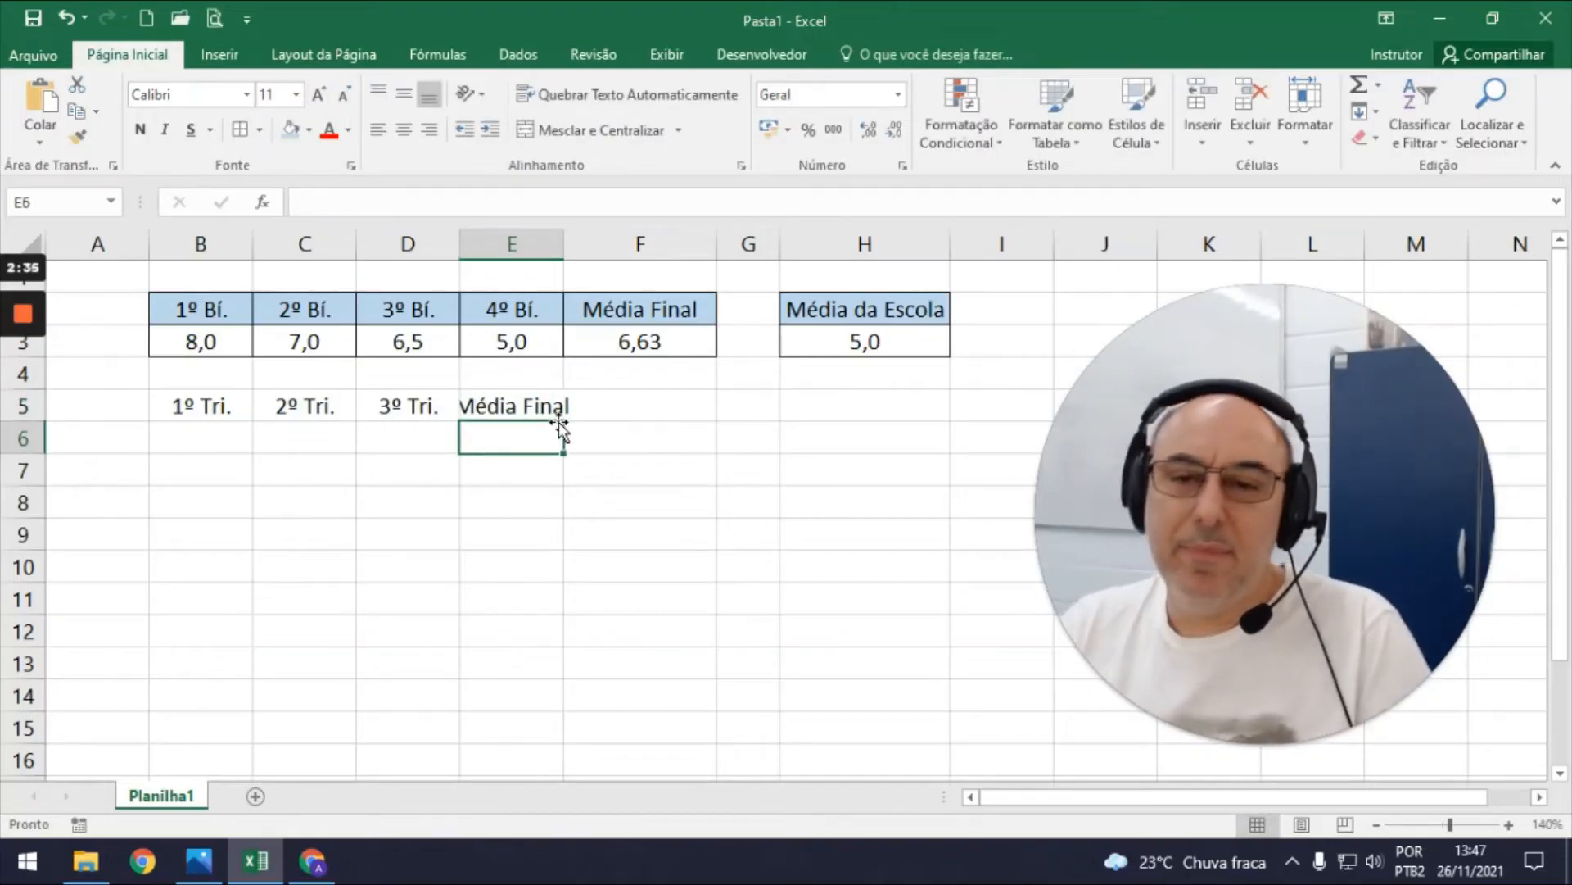
left_click_drag(565, 244, 588, 244)
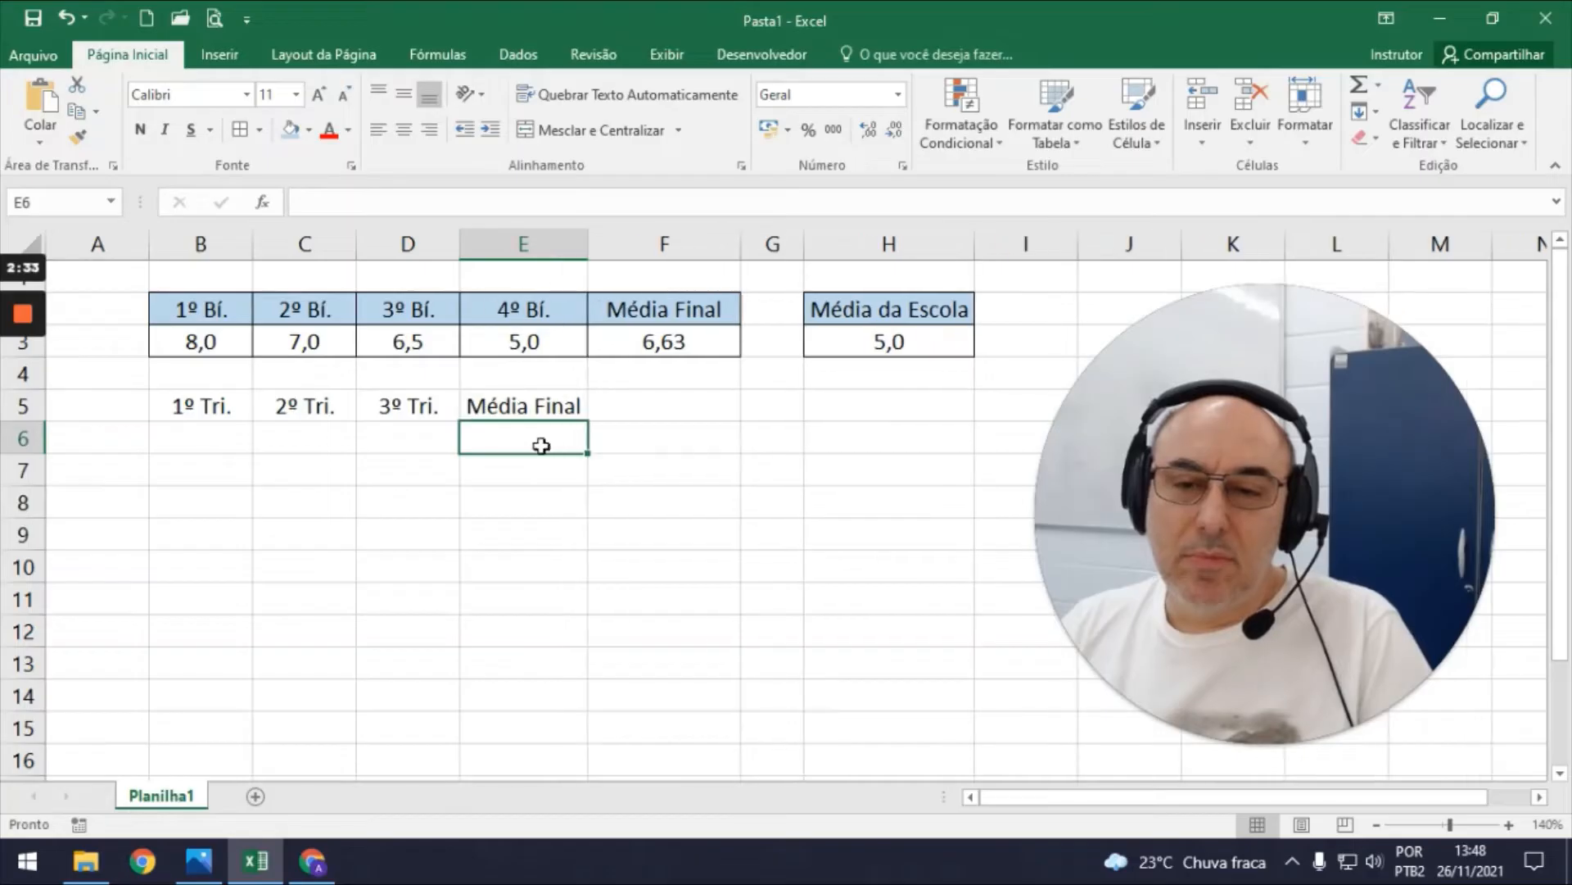
Center the trimester headings in B5:E5 and apply all borders to the table range B5:E6.
left_click_drag(204, 407, 529, 405)
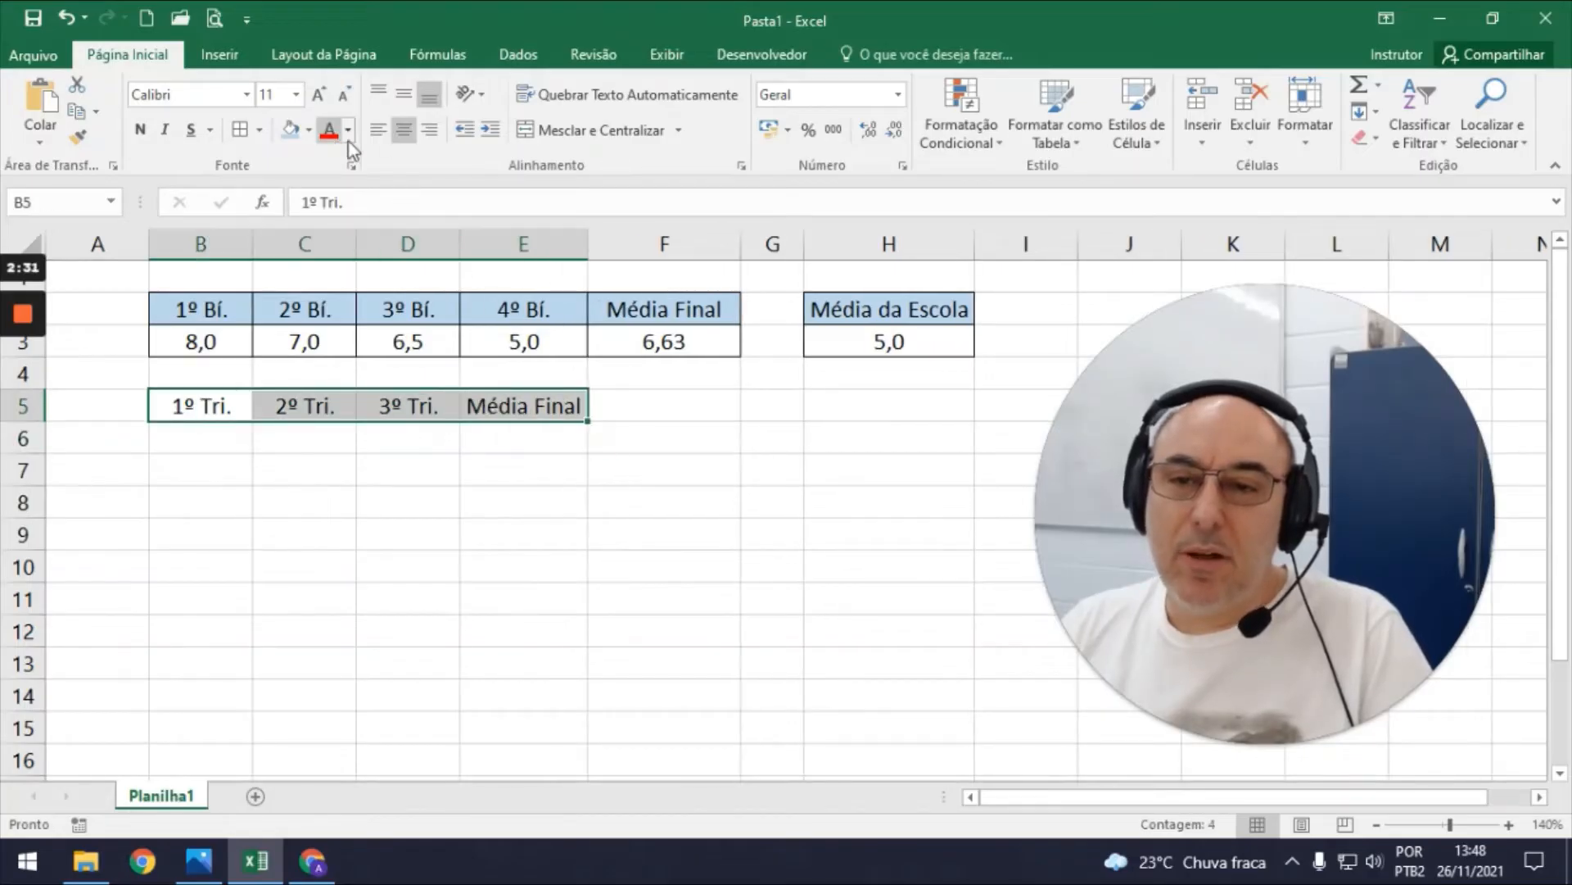
left_click(405, 131)
left_click(405, 131)
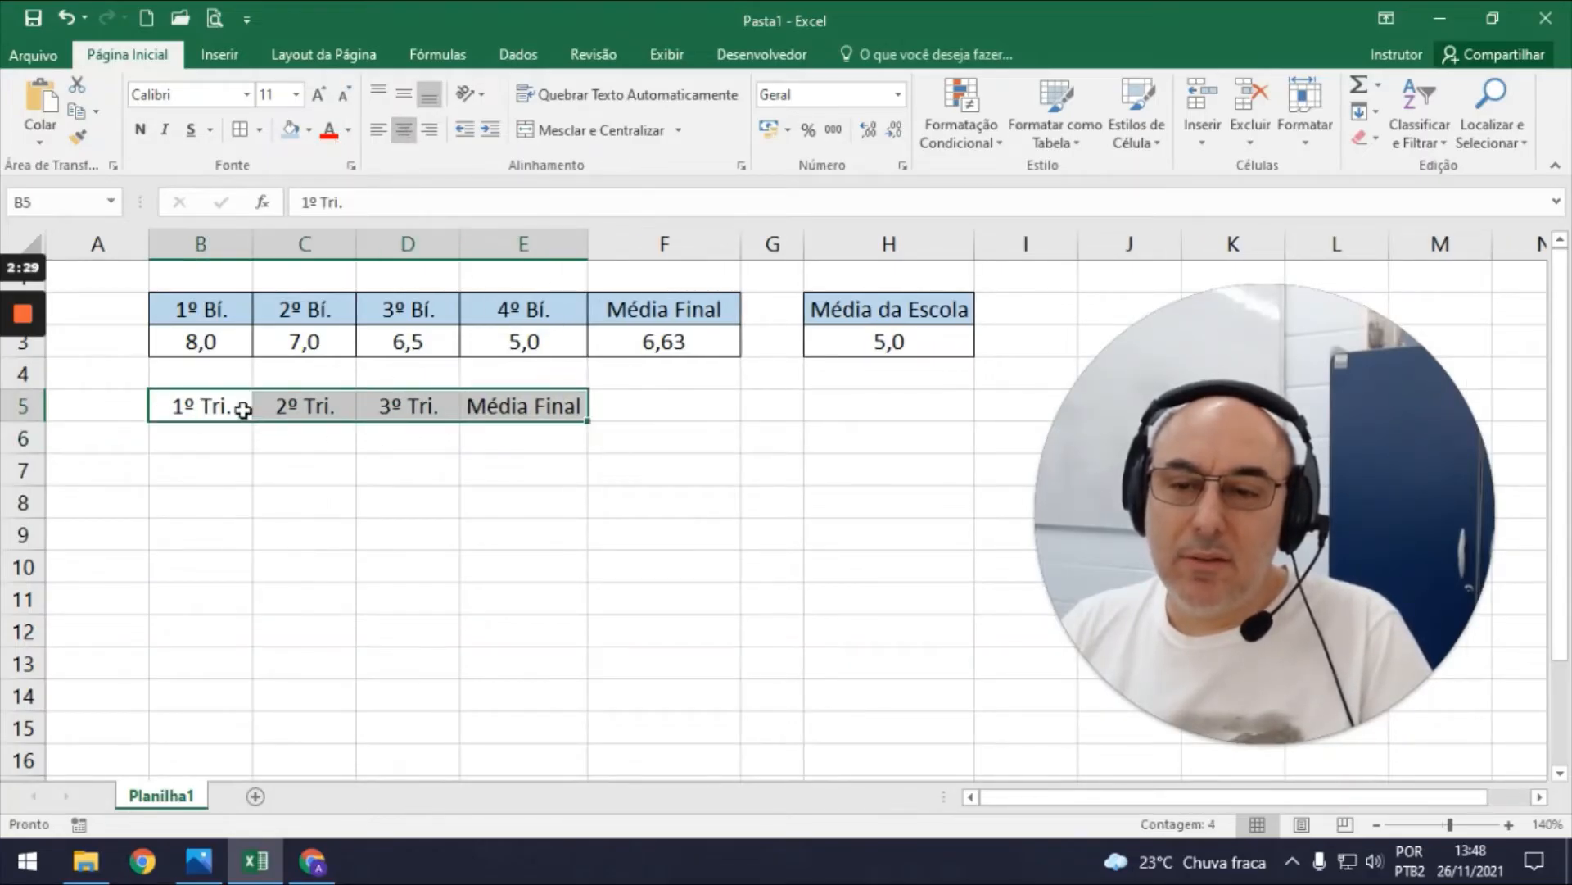
left_click_drag(217, 407, 529, 438)
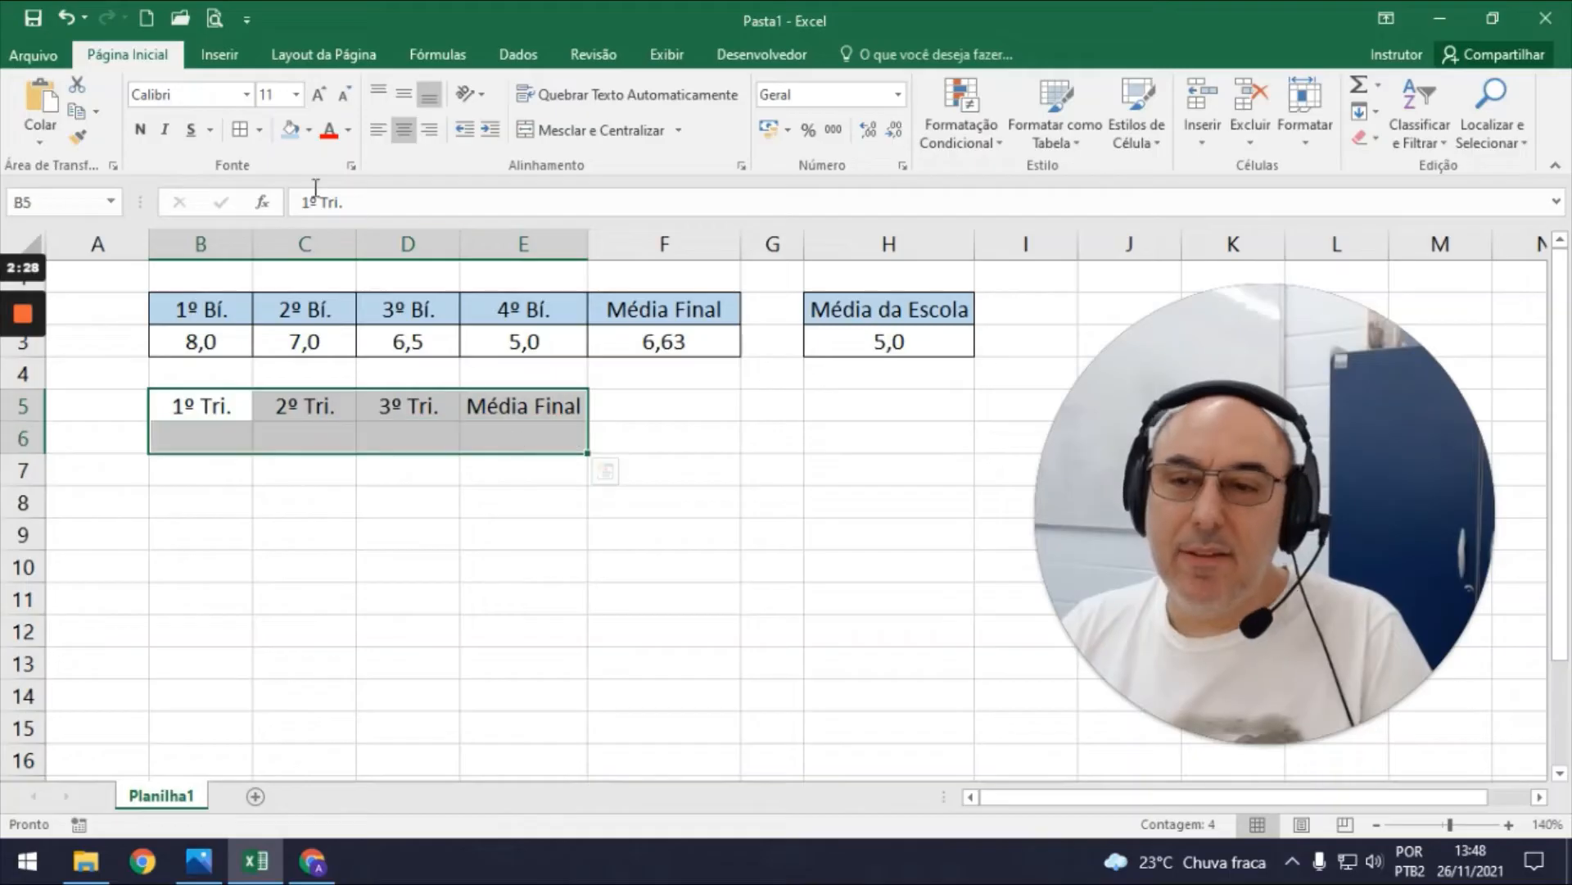
left_click(241, 131)
left_click(565, 495)
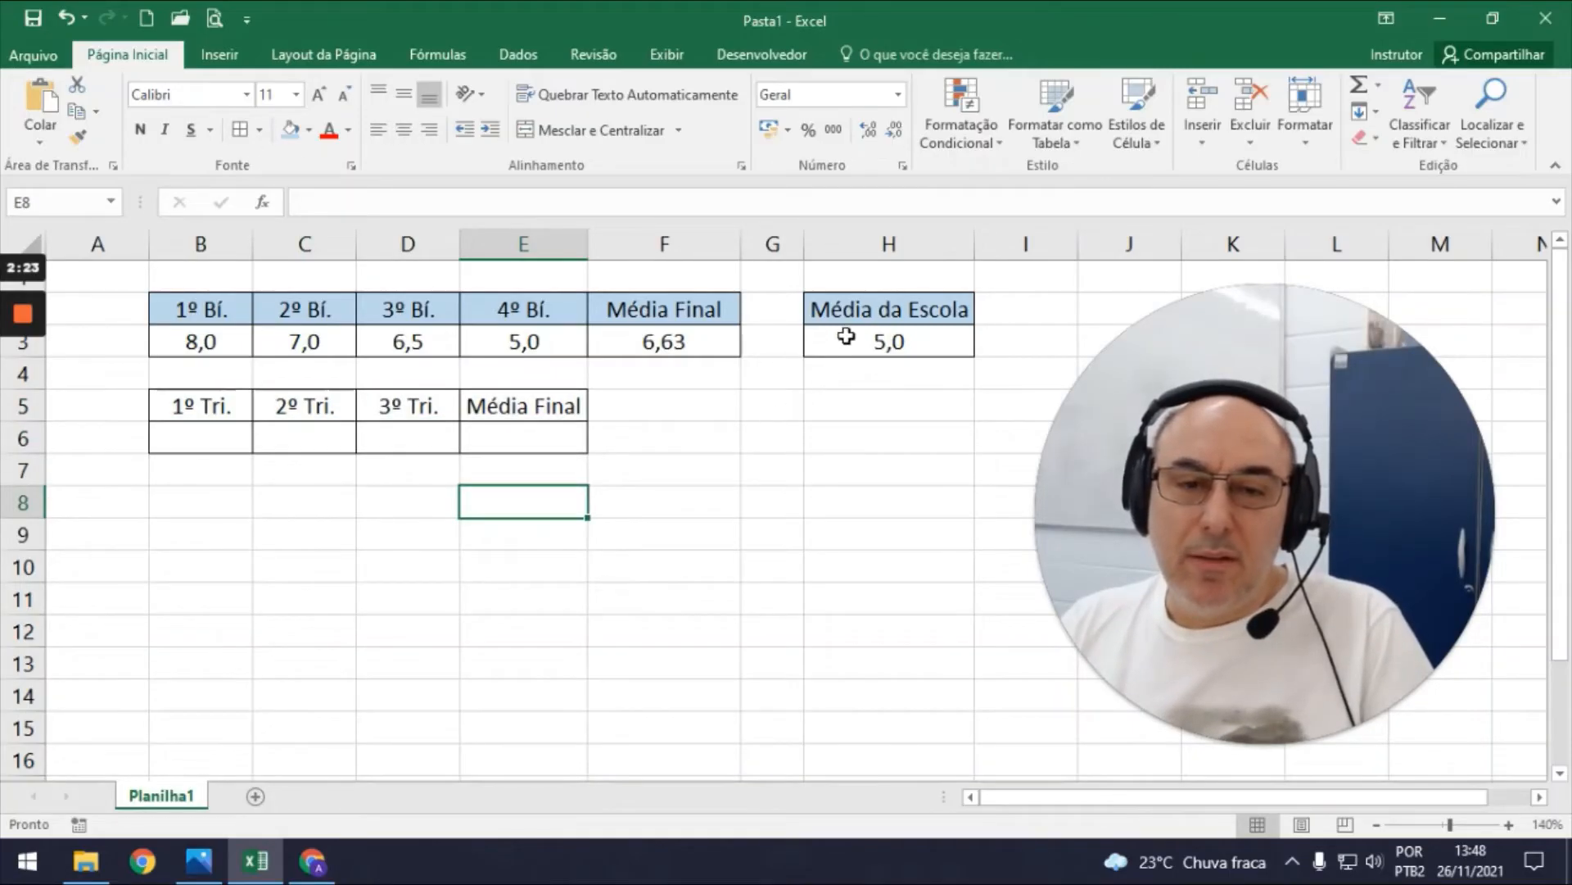
Copy the "Média da Escola" heading and its value from H2:H3 to H5:H6.
left_click_drag(858, 306, 843, 354)
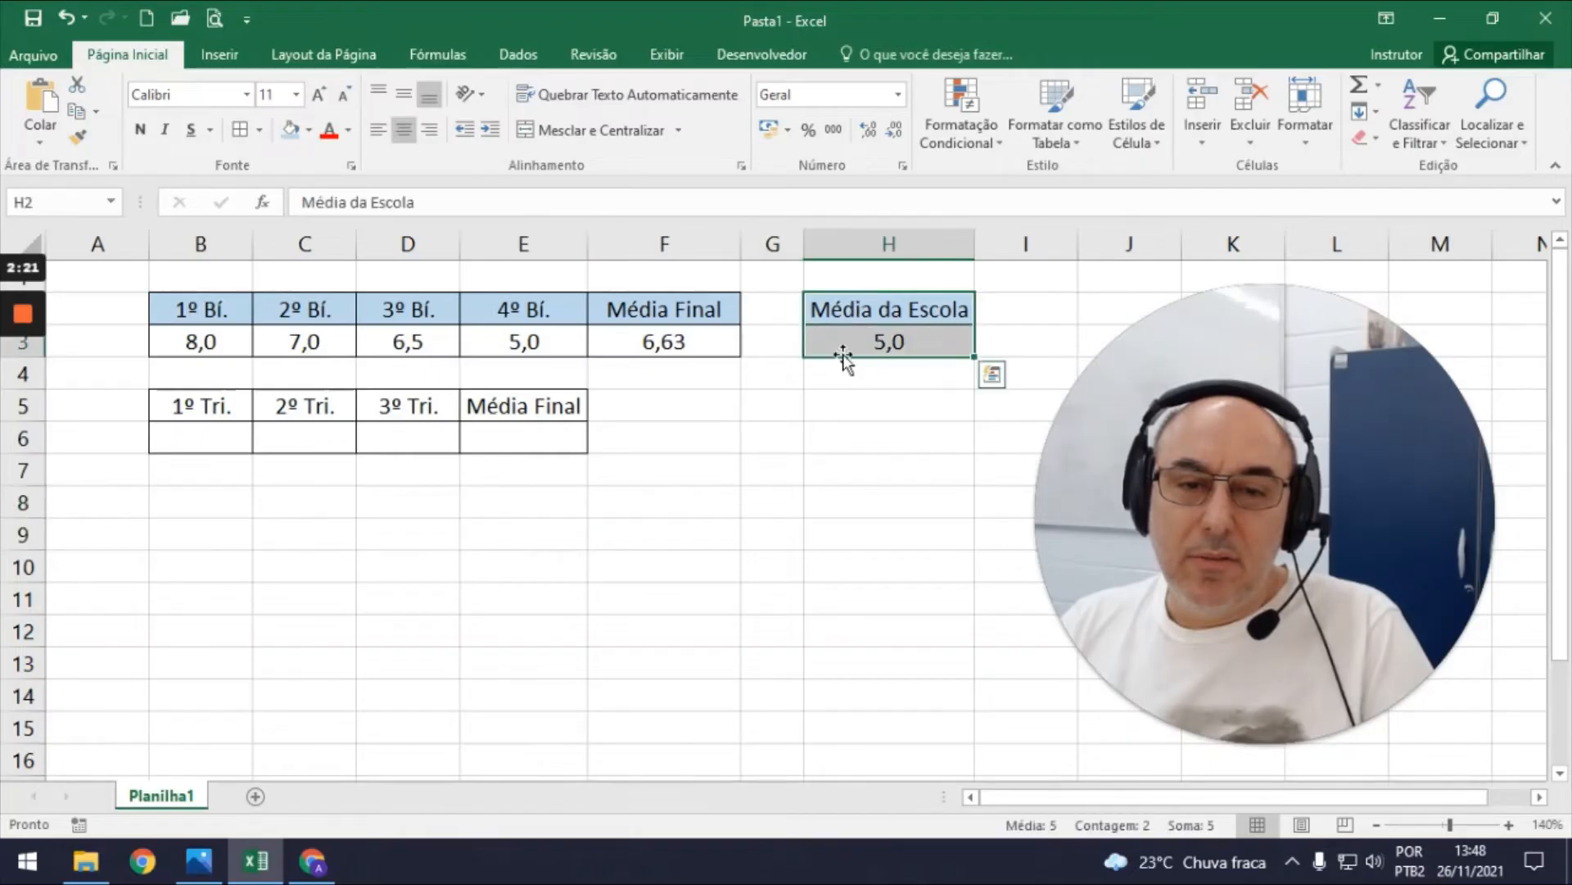
key("ctrl+c")
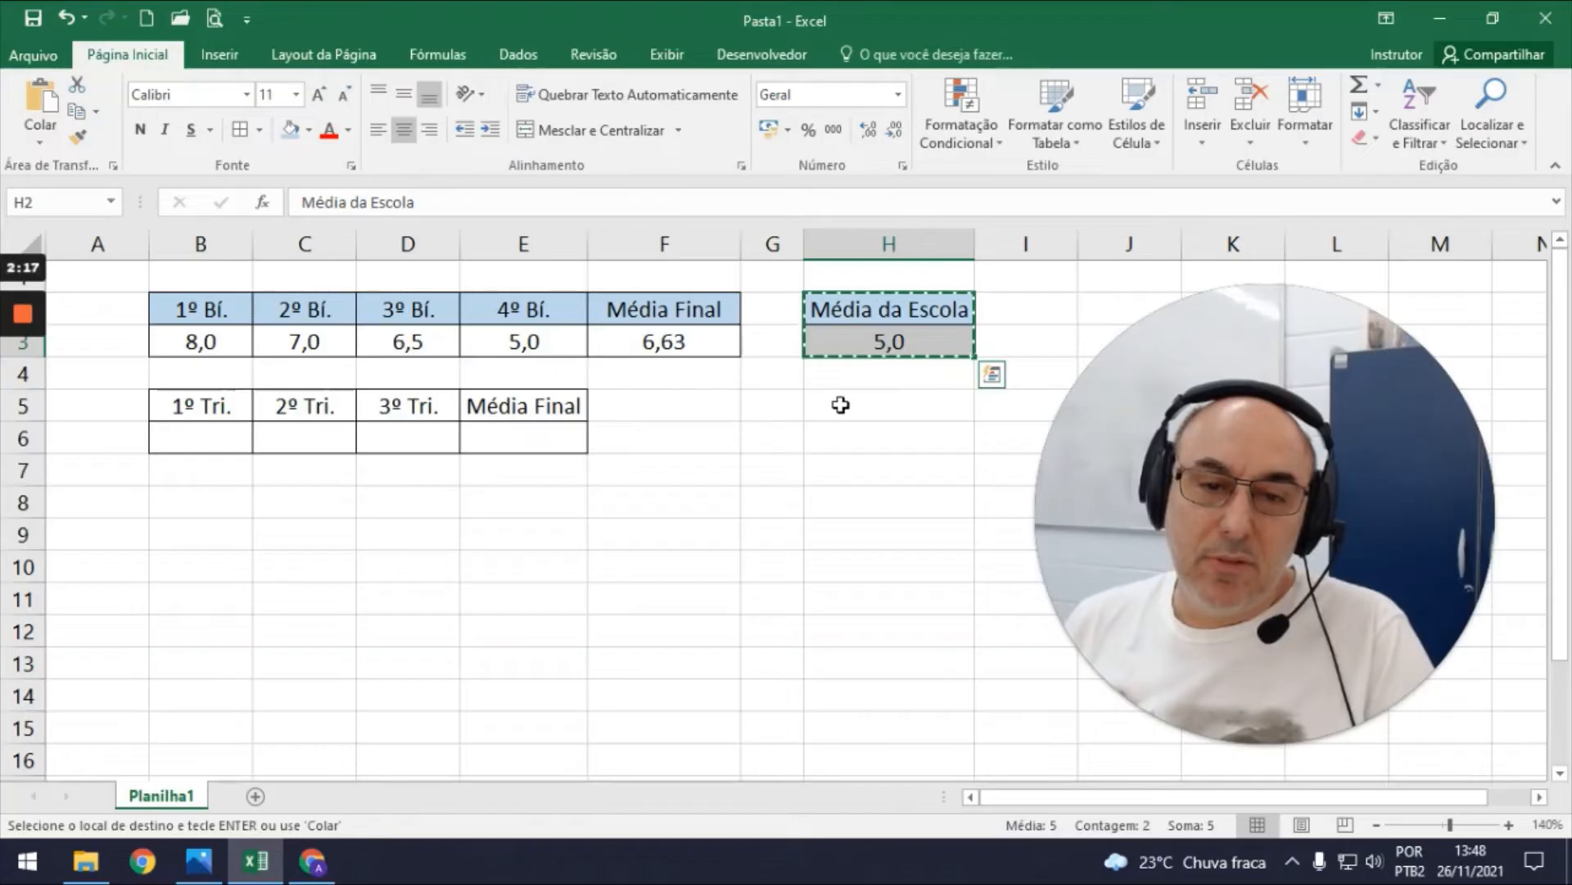
left_click(841, 405)
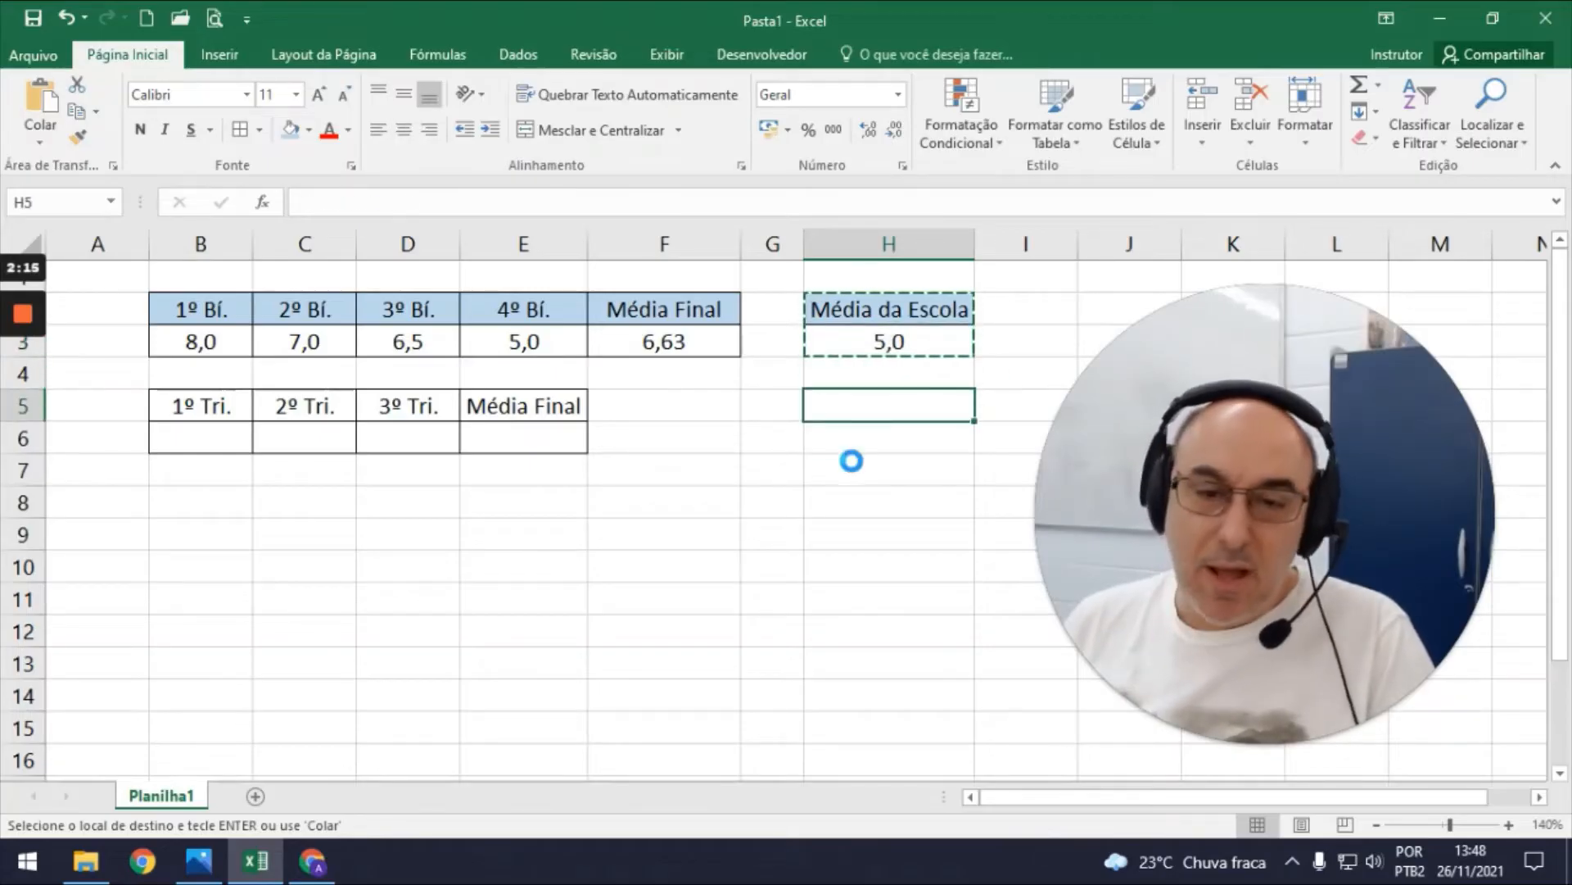
key("ctrl+v")
left_click(833, 478)
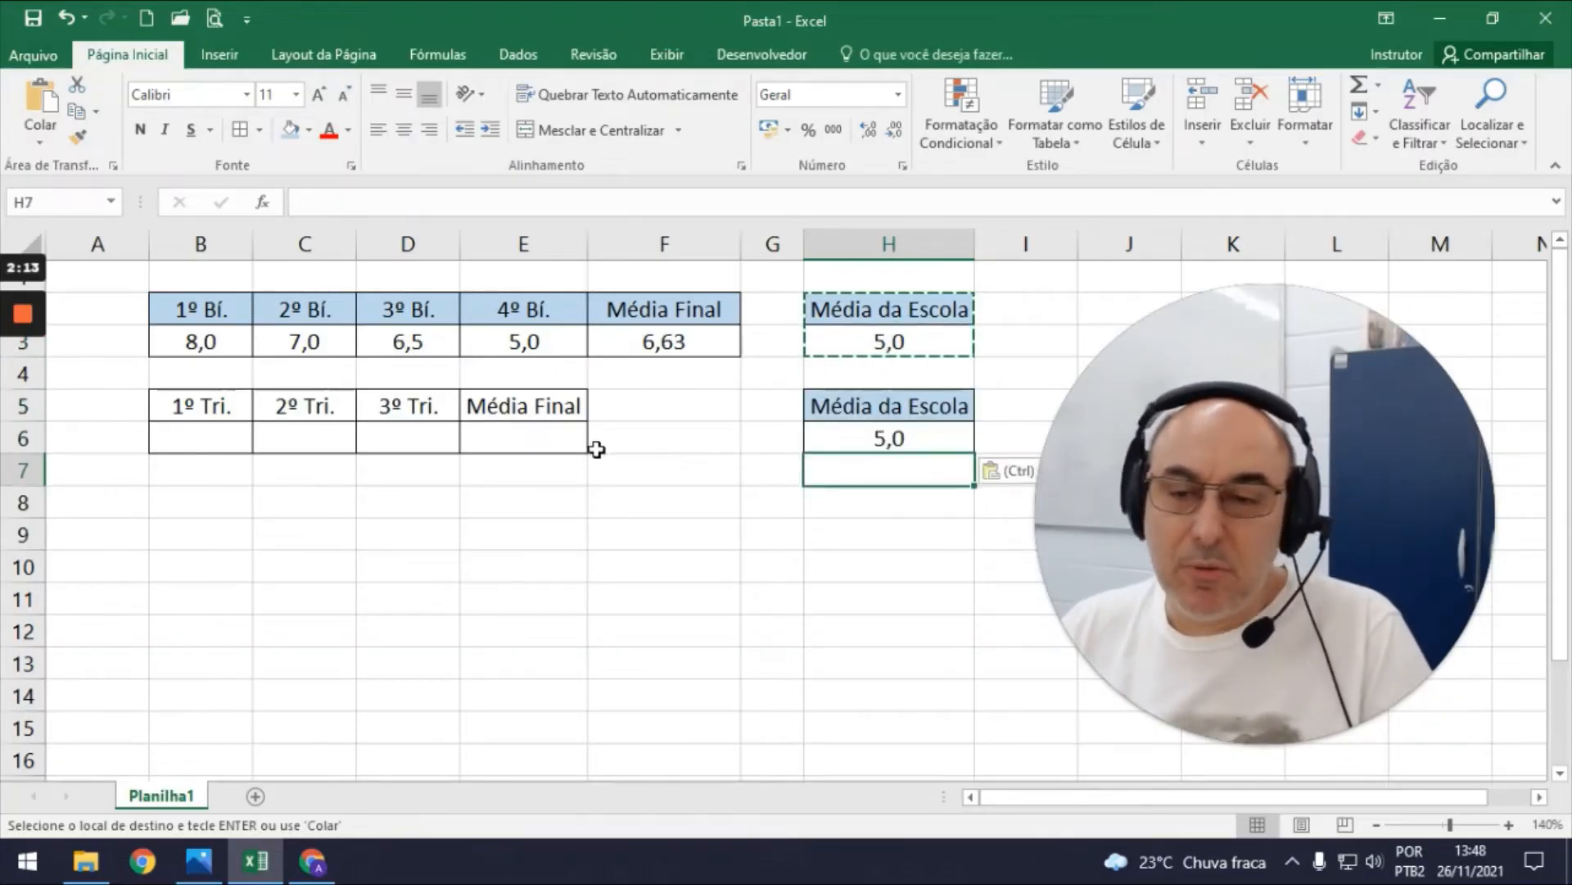
key("Escape")
Enter the first two trimester grades, 6,5 in B6 and 7 in C6.
left_click(219, 439)
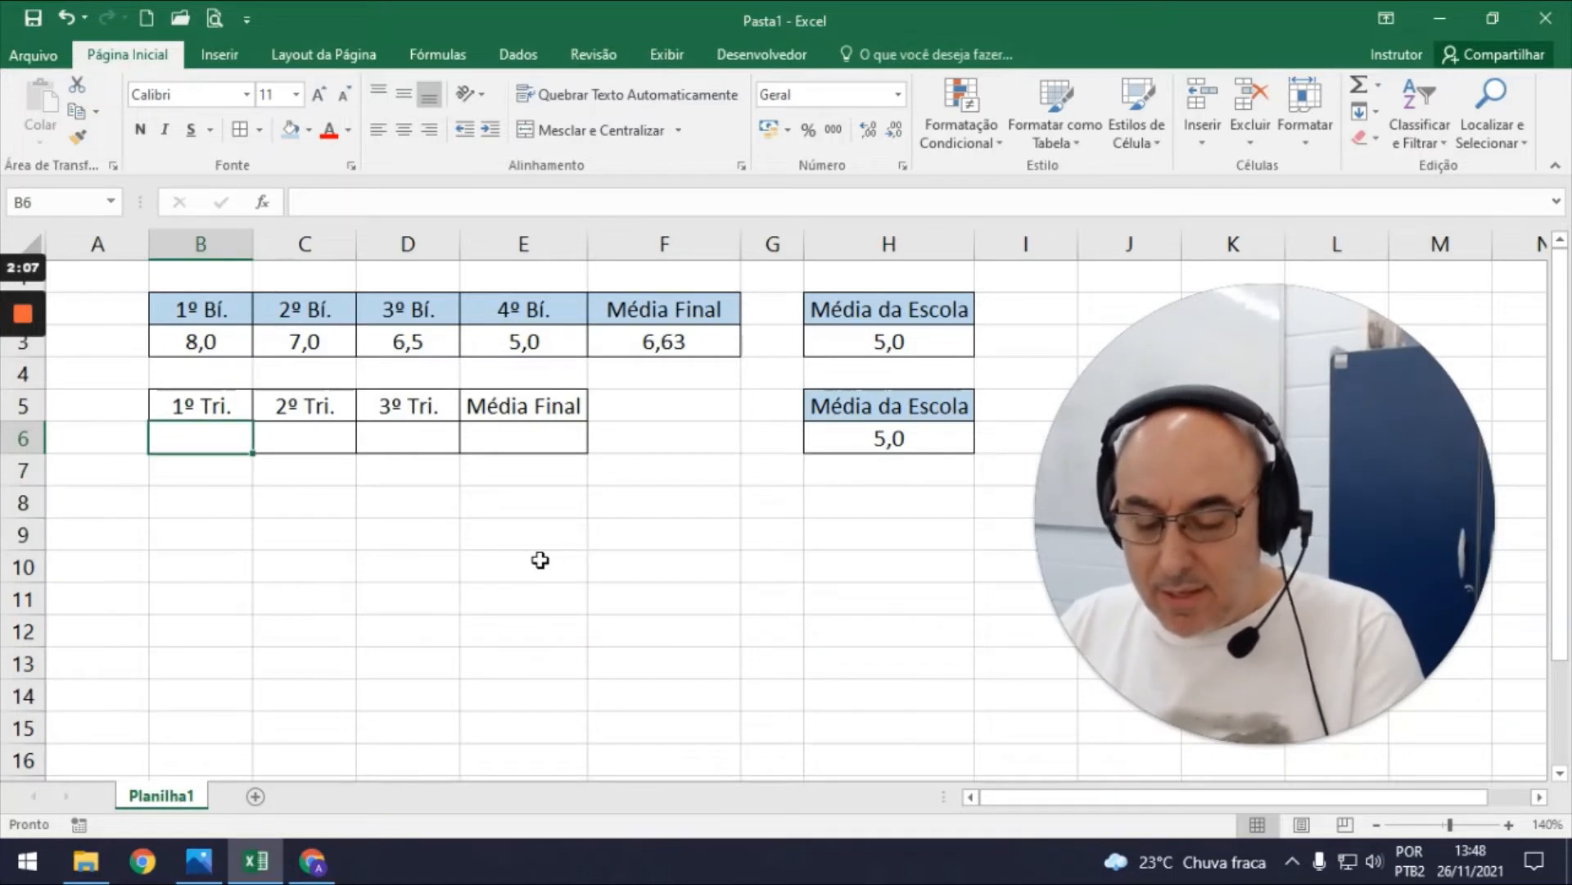
type("6,5")
key("Tab")
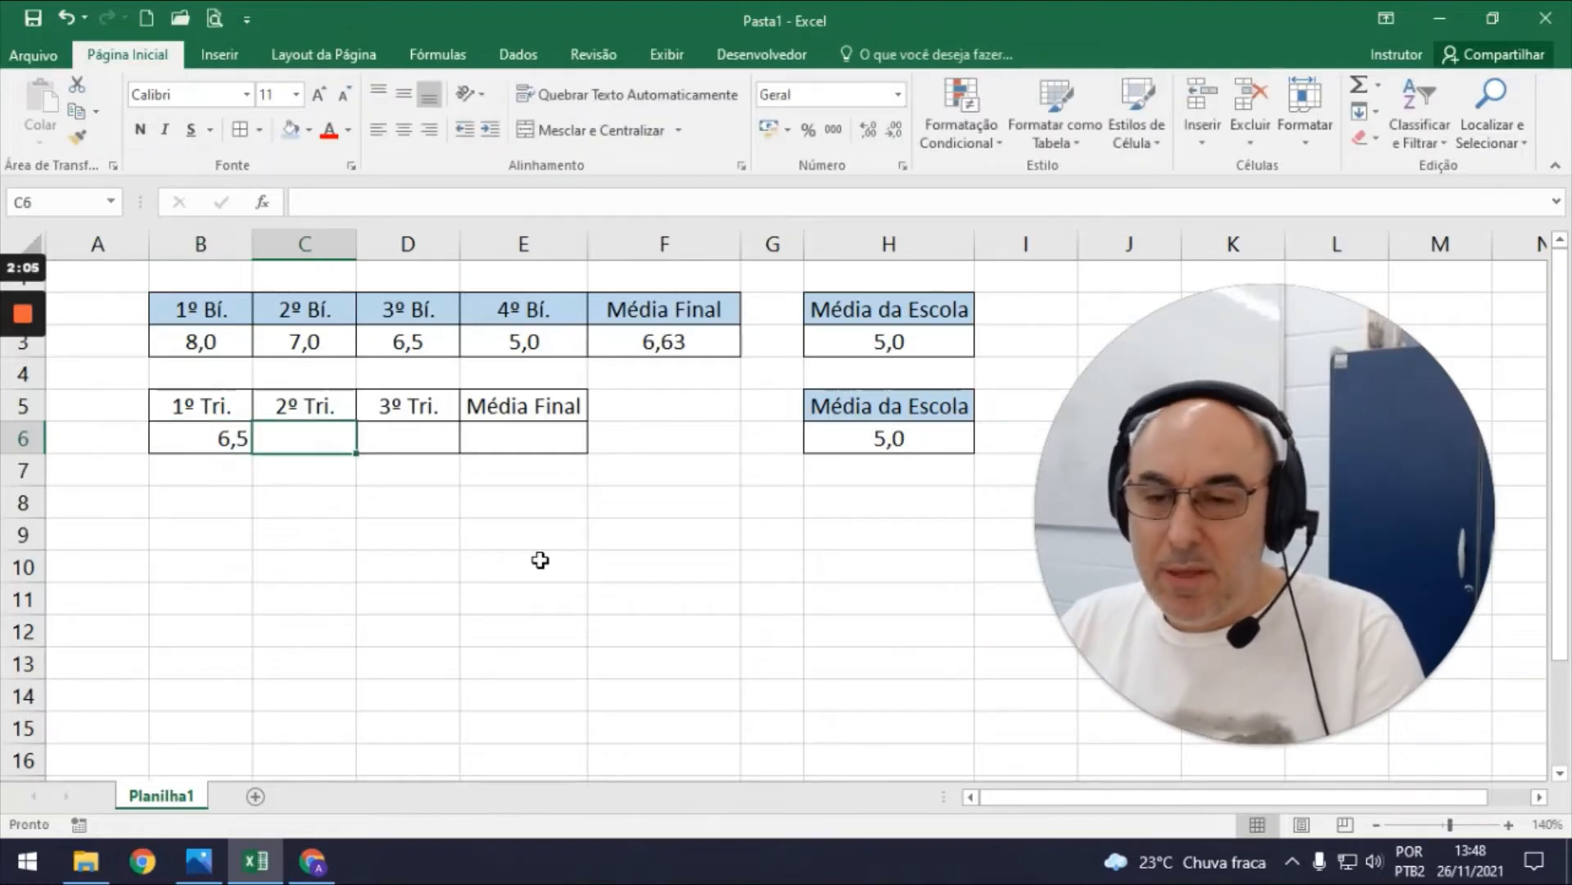
type("7")
key("Tab")
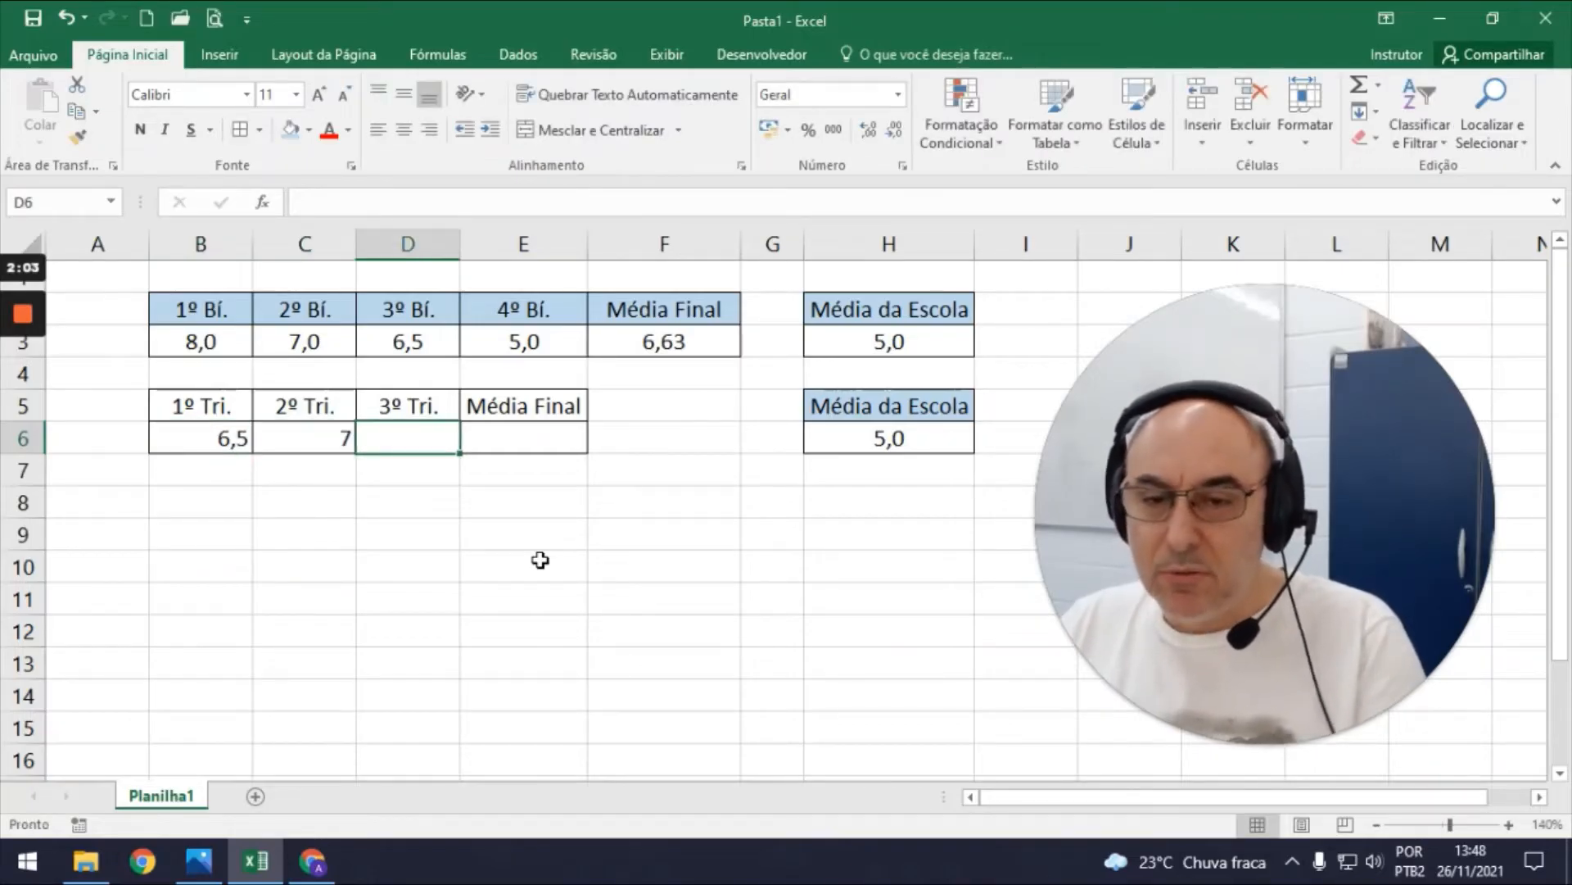
Fill the trimester table headings in B5:E5 with light orange.
left_click_drag(207, 409, 520, 410)
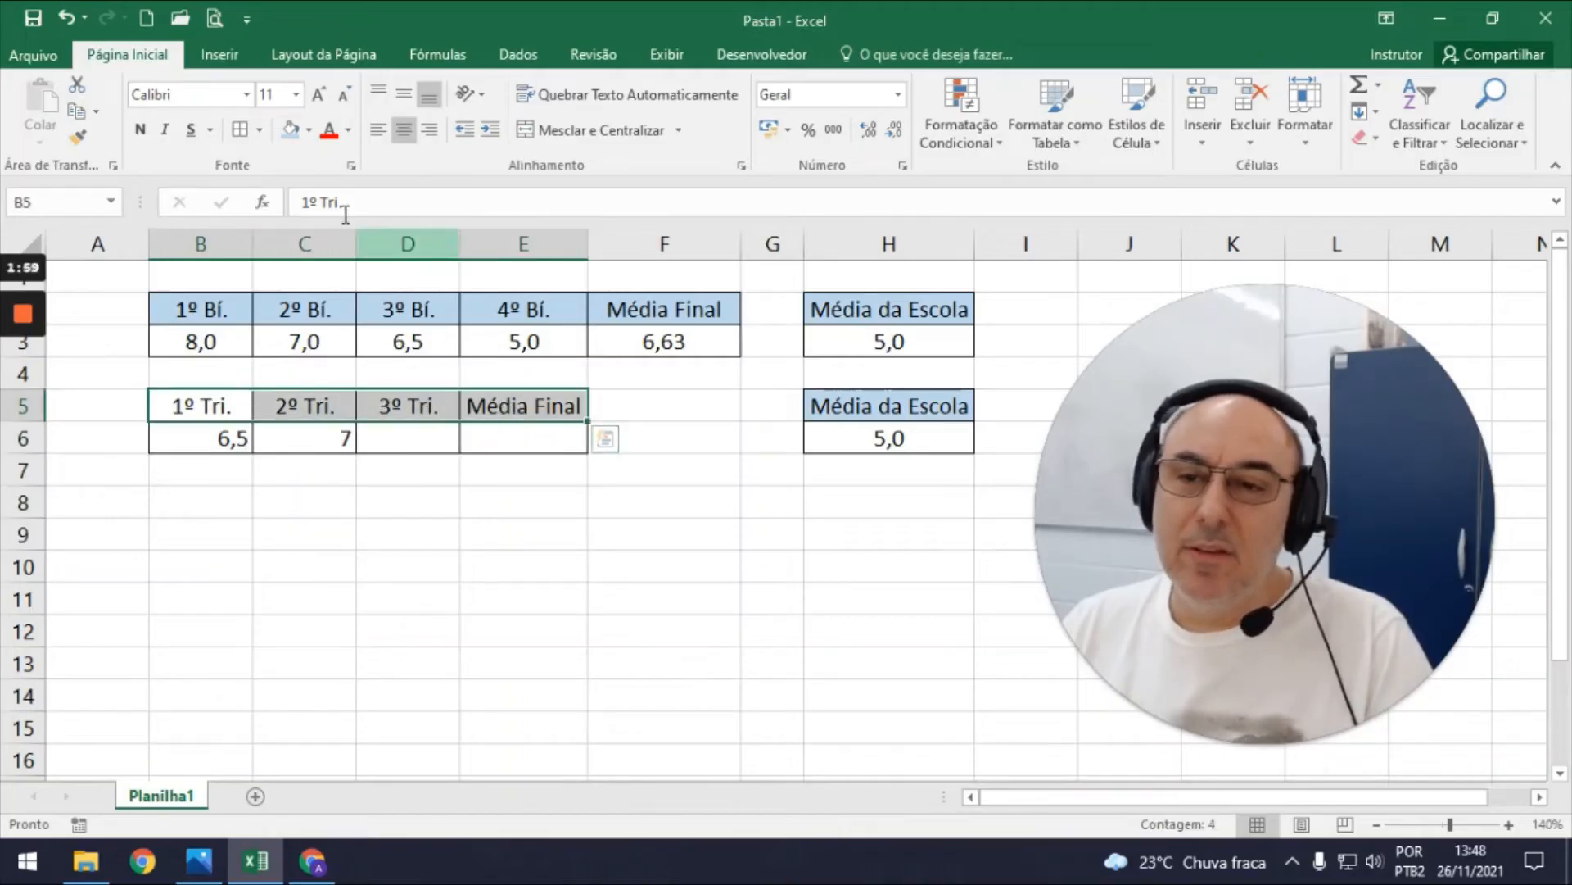
left_click(311, 136)
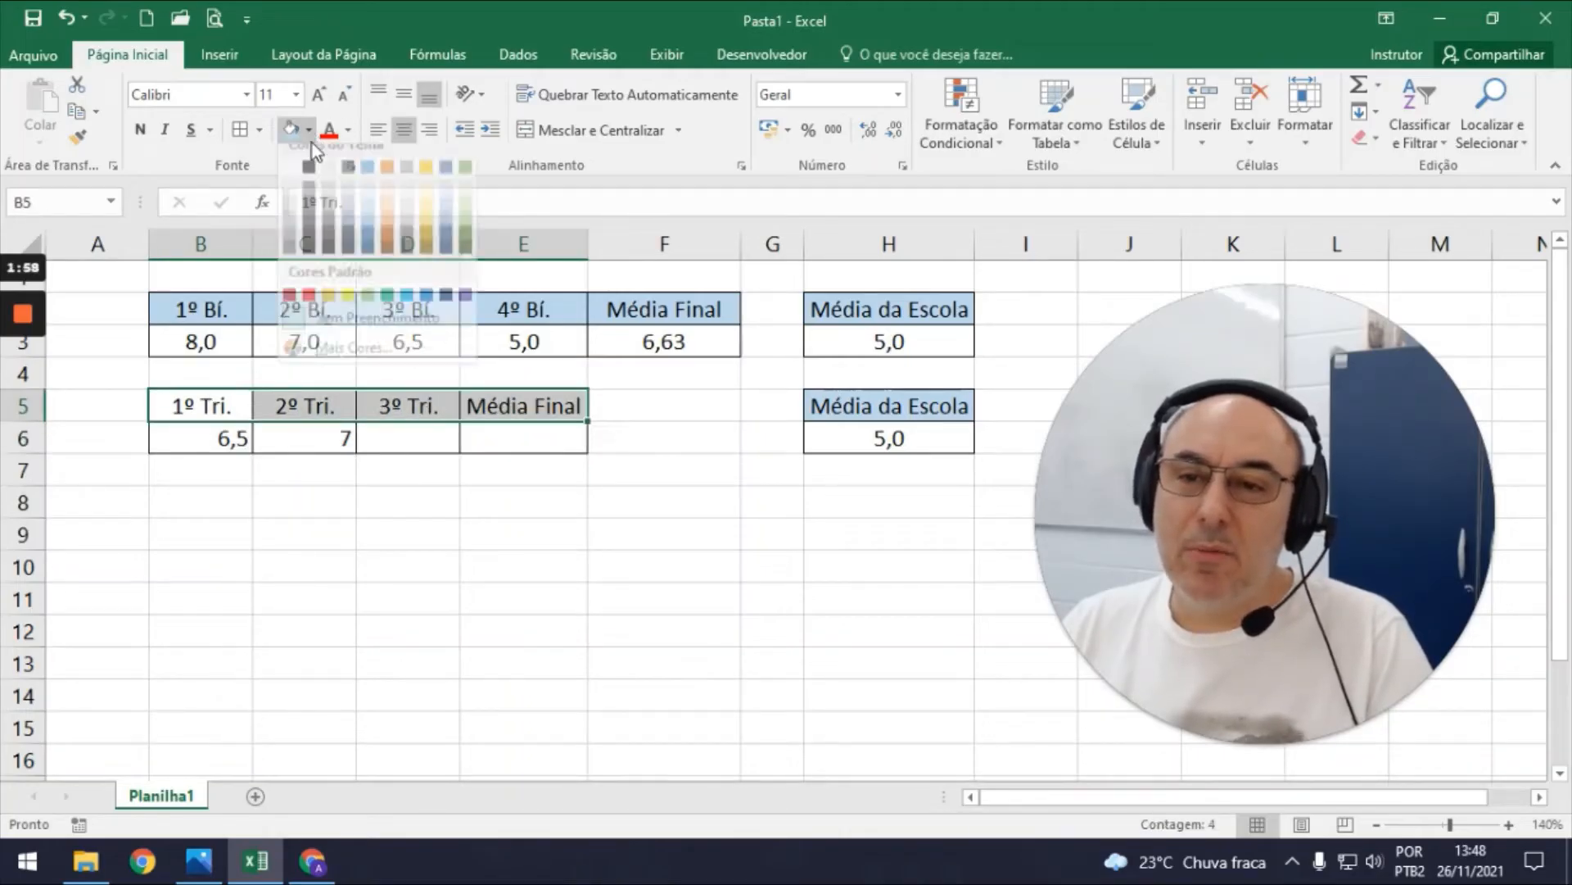
left_click(383, 222)
Center the trimester grade cells B6:E6 and format them with one decimal place.
left_click_drag(244, 434, 516, 441)
left_click(405, 133)
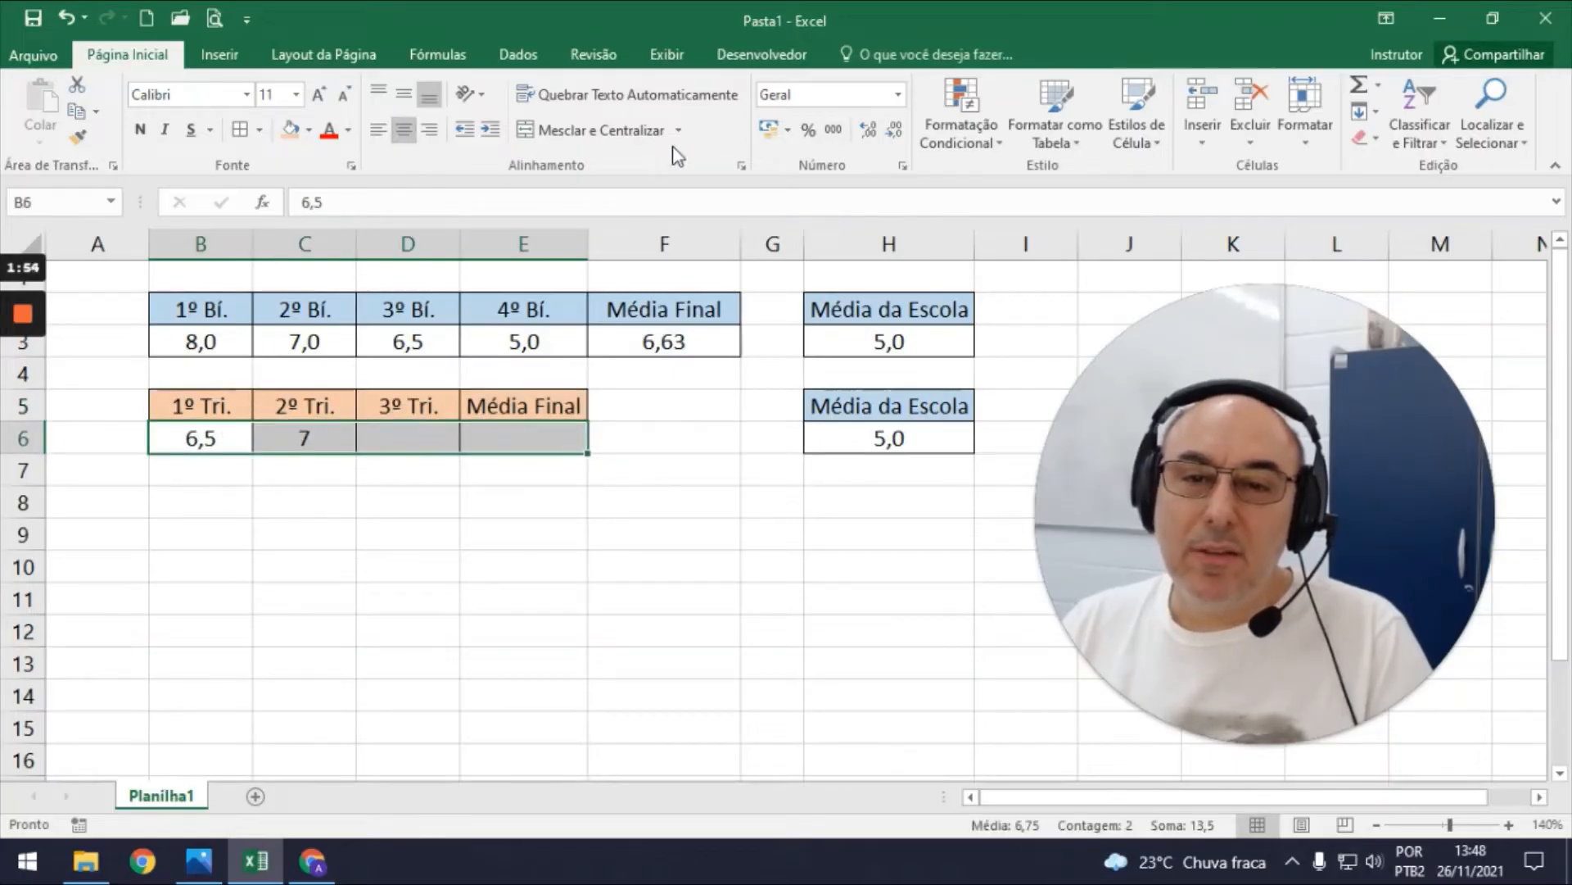
left_click(870, 133)
left_click(896, 135)
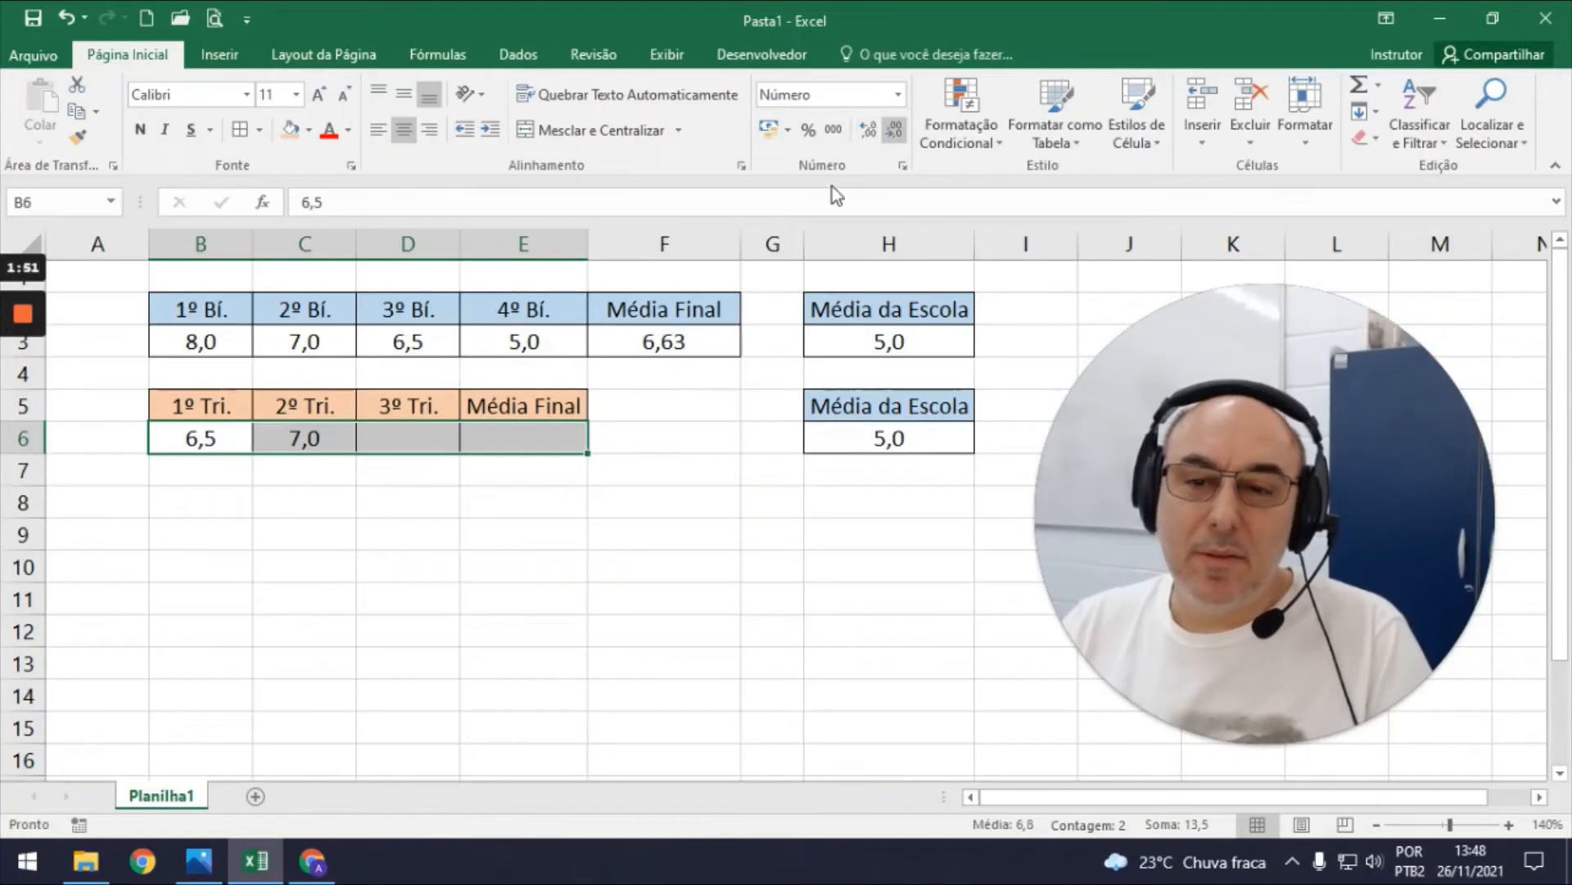
Calculate the final trimester average in E6 with =MÉDIA(B6:D6) and show it with two decimal places.
left_click(526, 433)
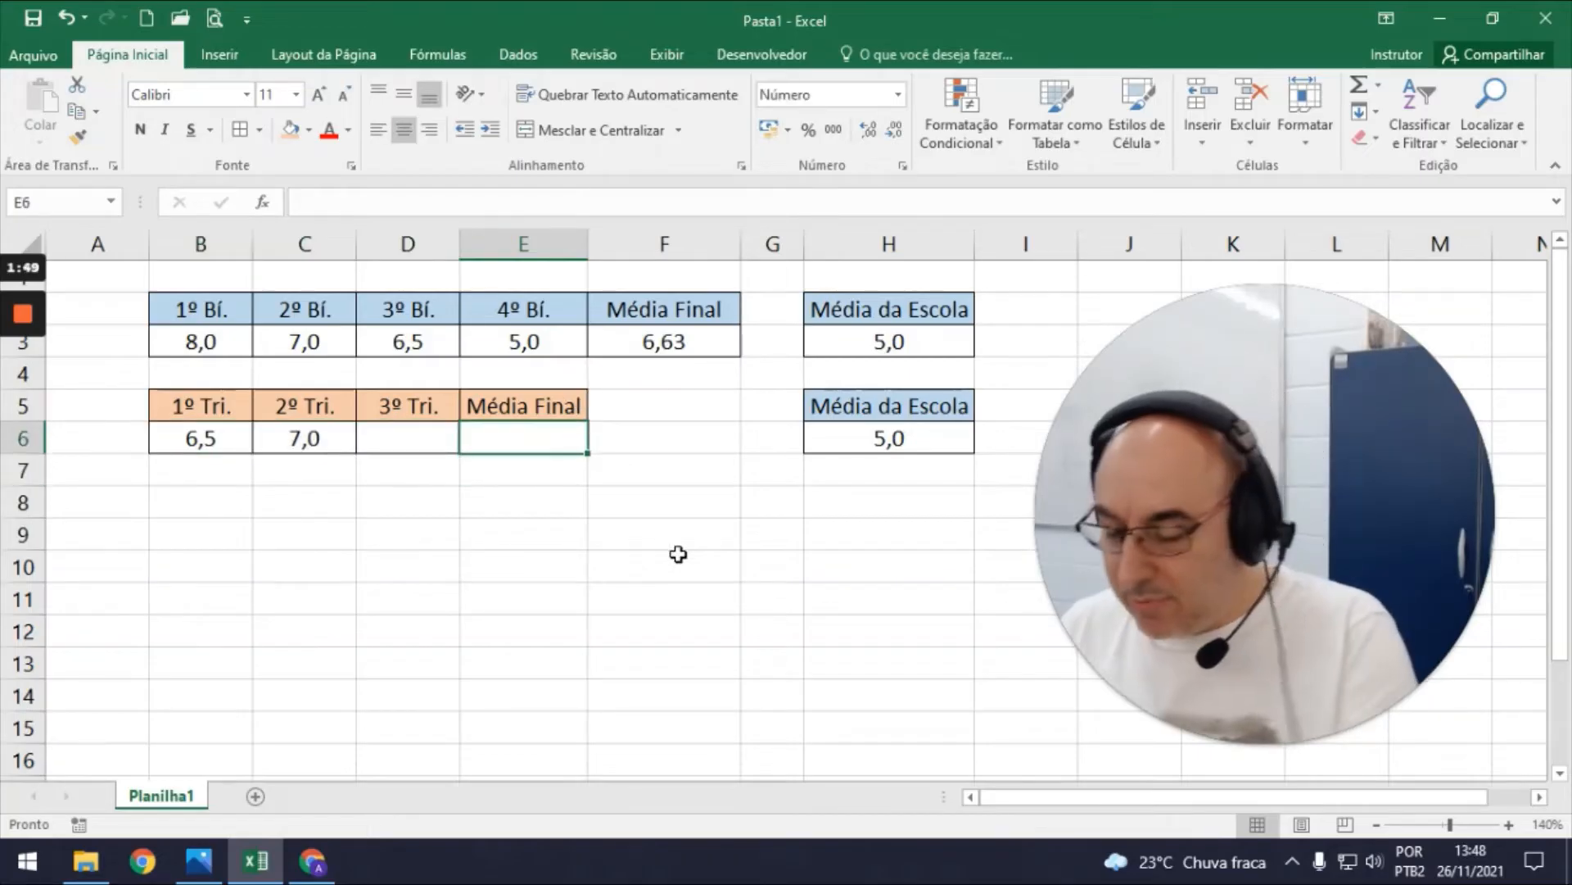
type("=média")
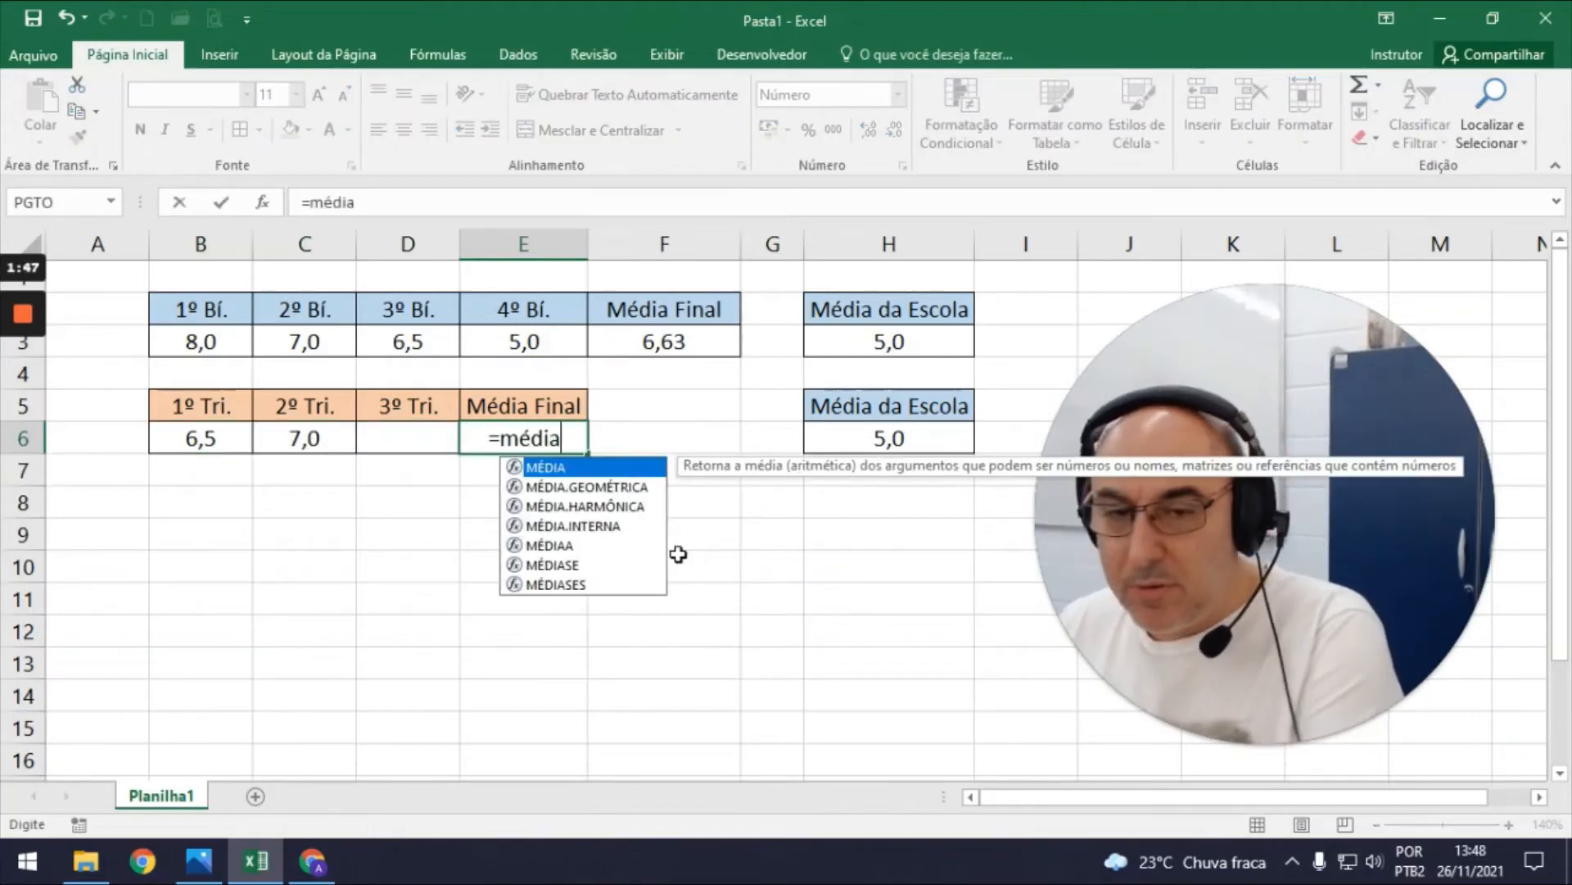
type("(")
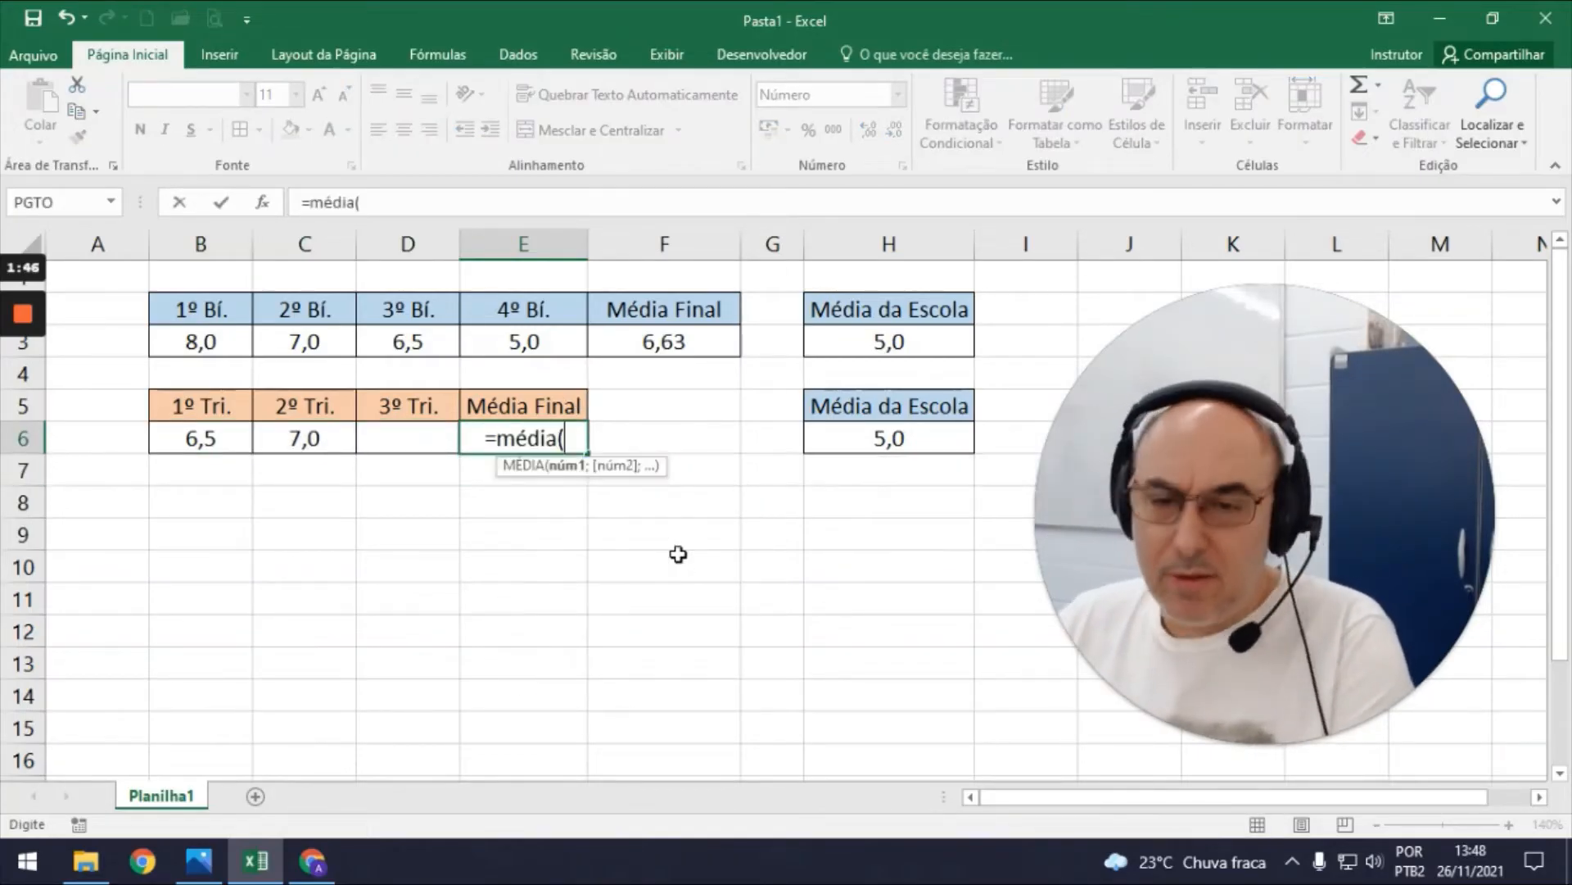
left_click(216, 441)
left_click_drag(307, 438, 412, 432)
key("Return")
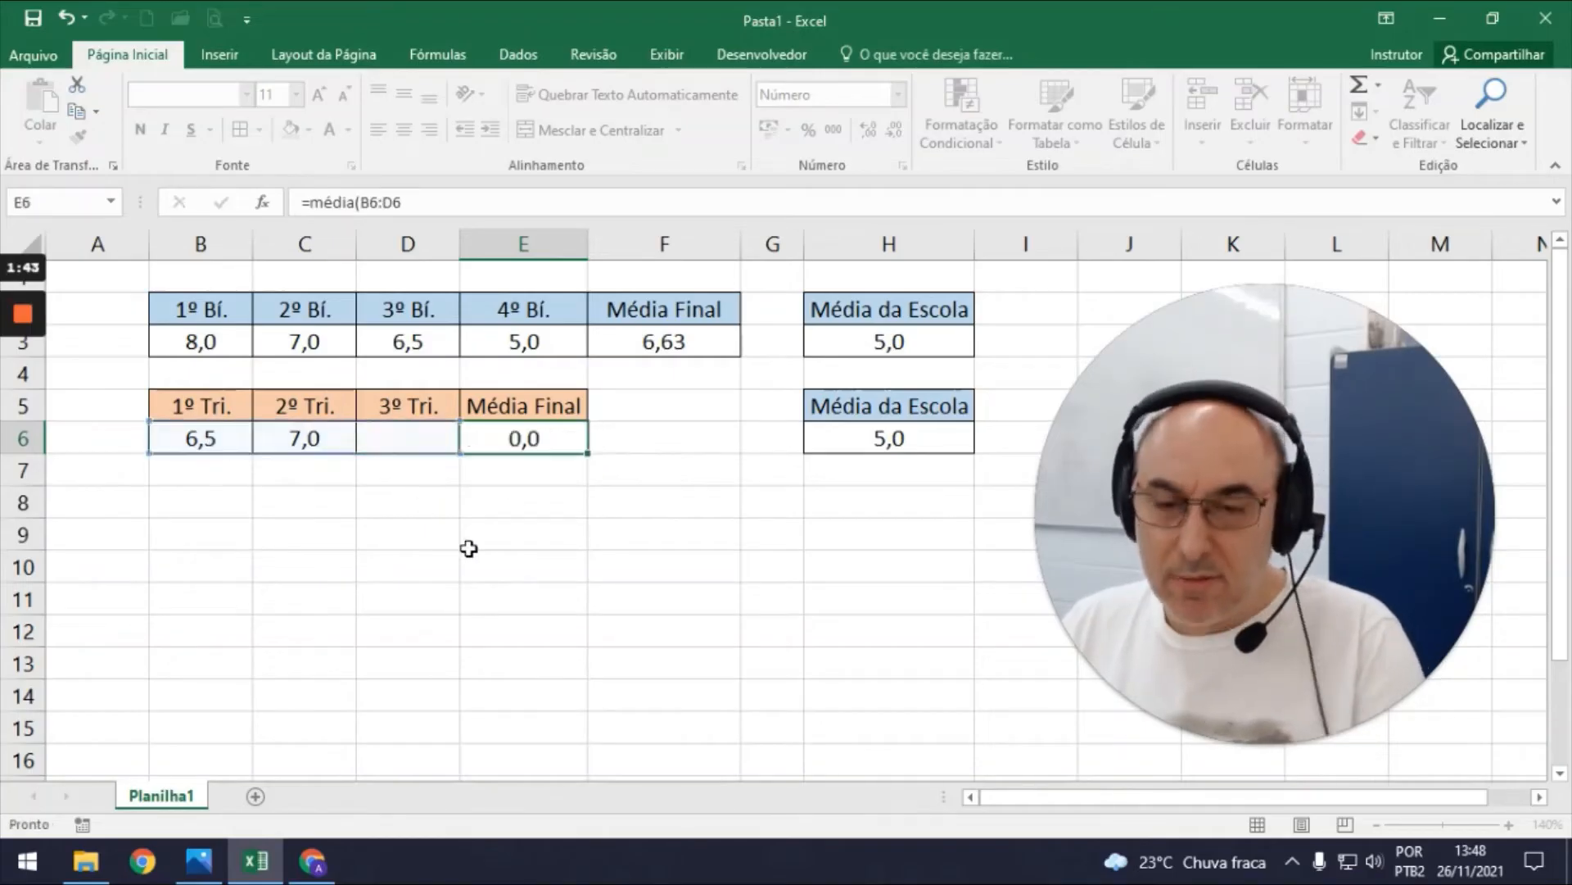
left_click(550, 440)
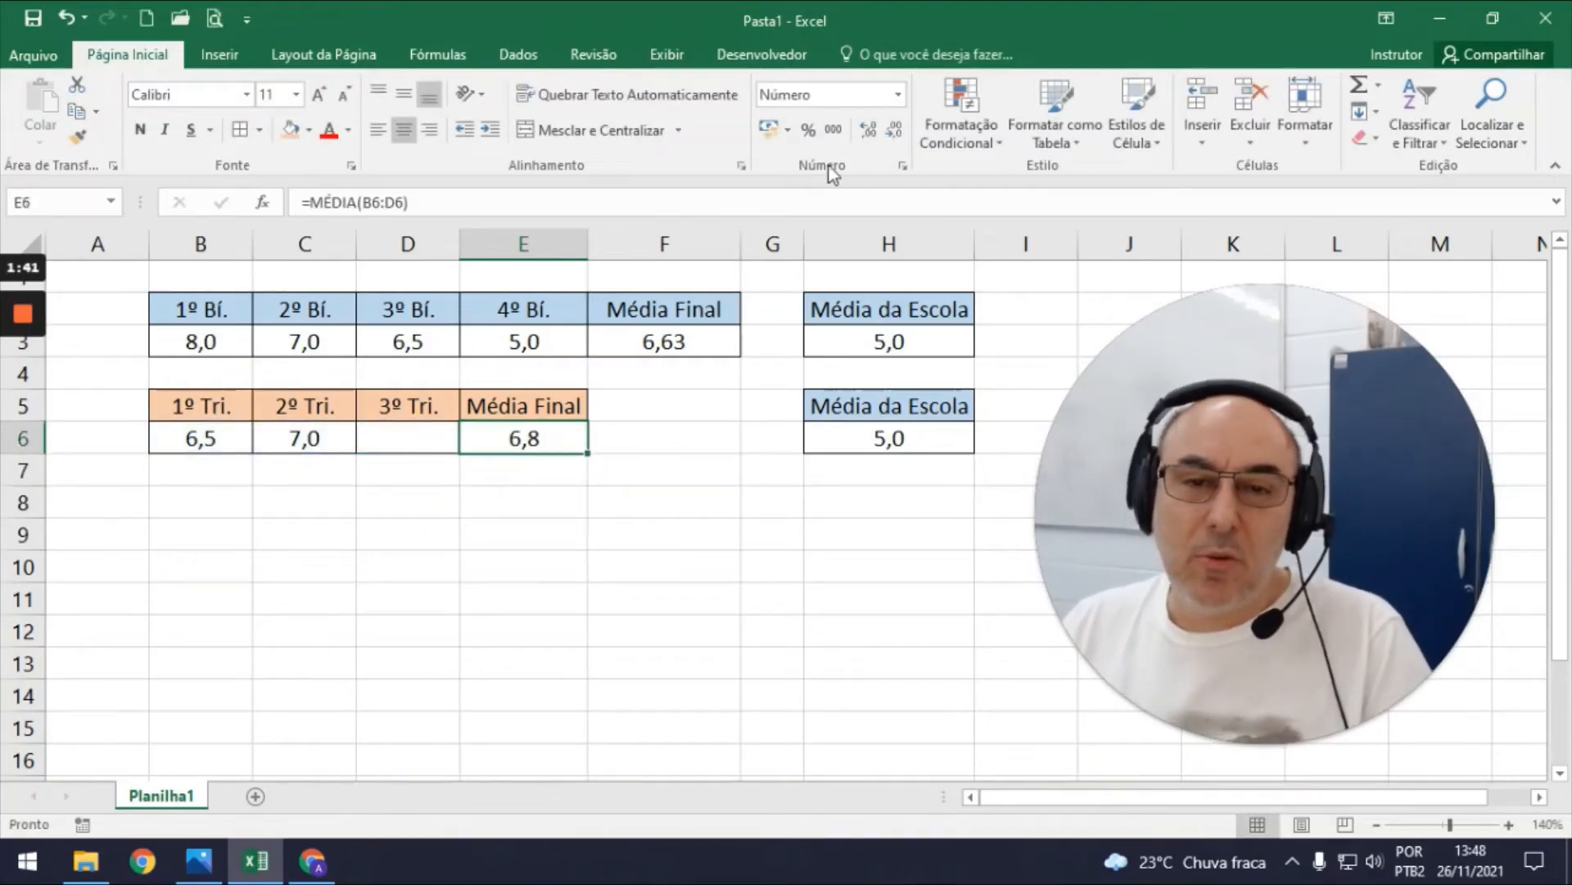
left_click(869, 129)
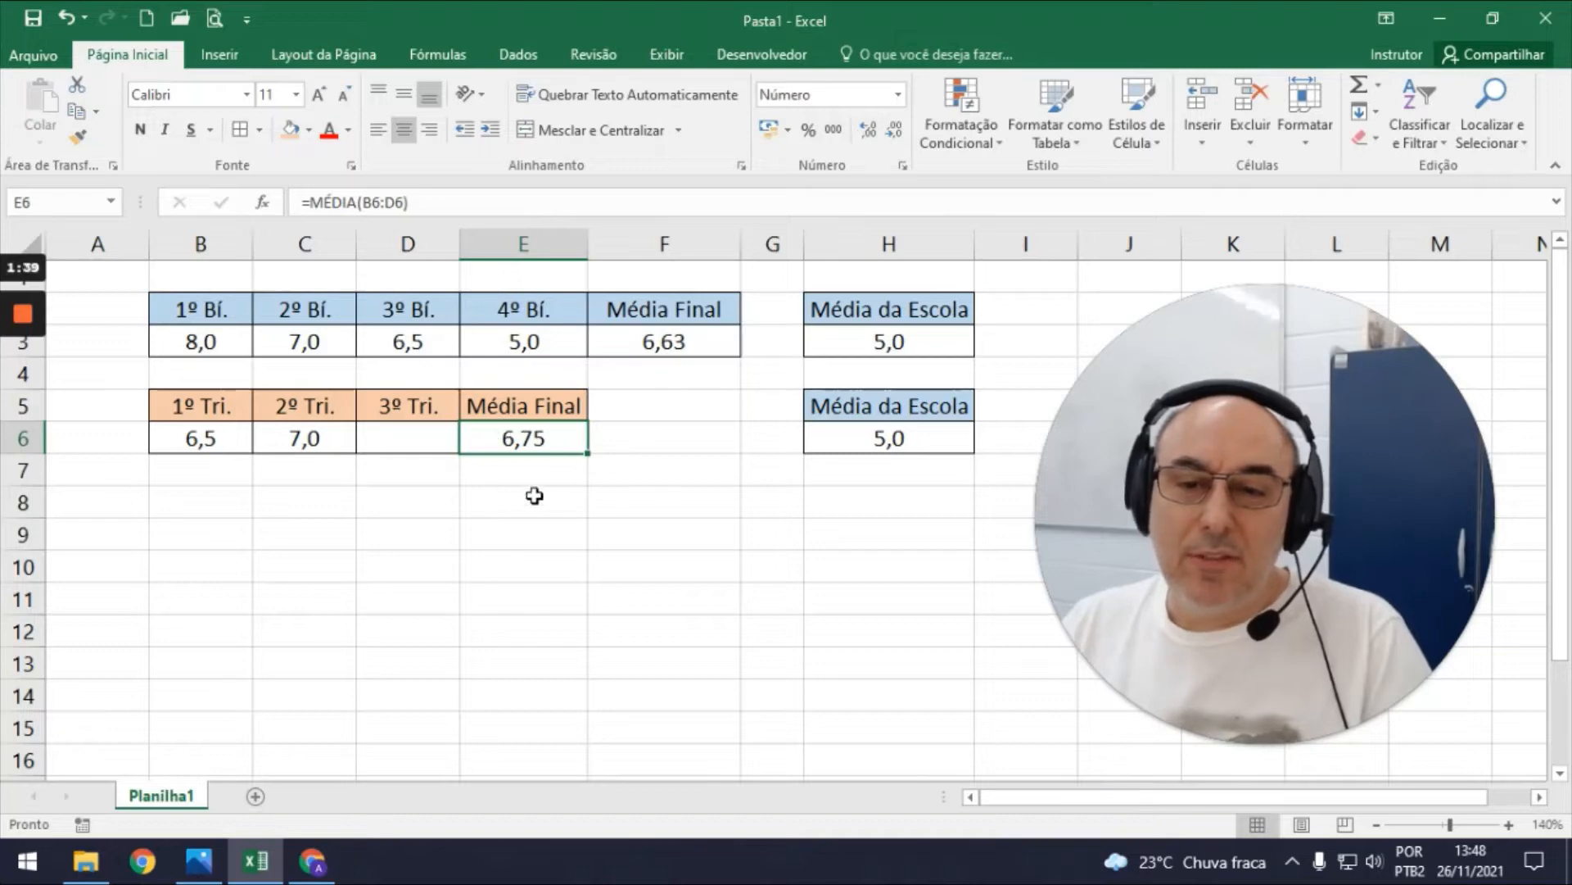
Test the third-trimester grades 5, 4, 3, 2 and 1 one after another in D6.
left_click(383, 442)
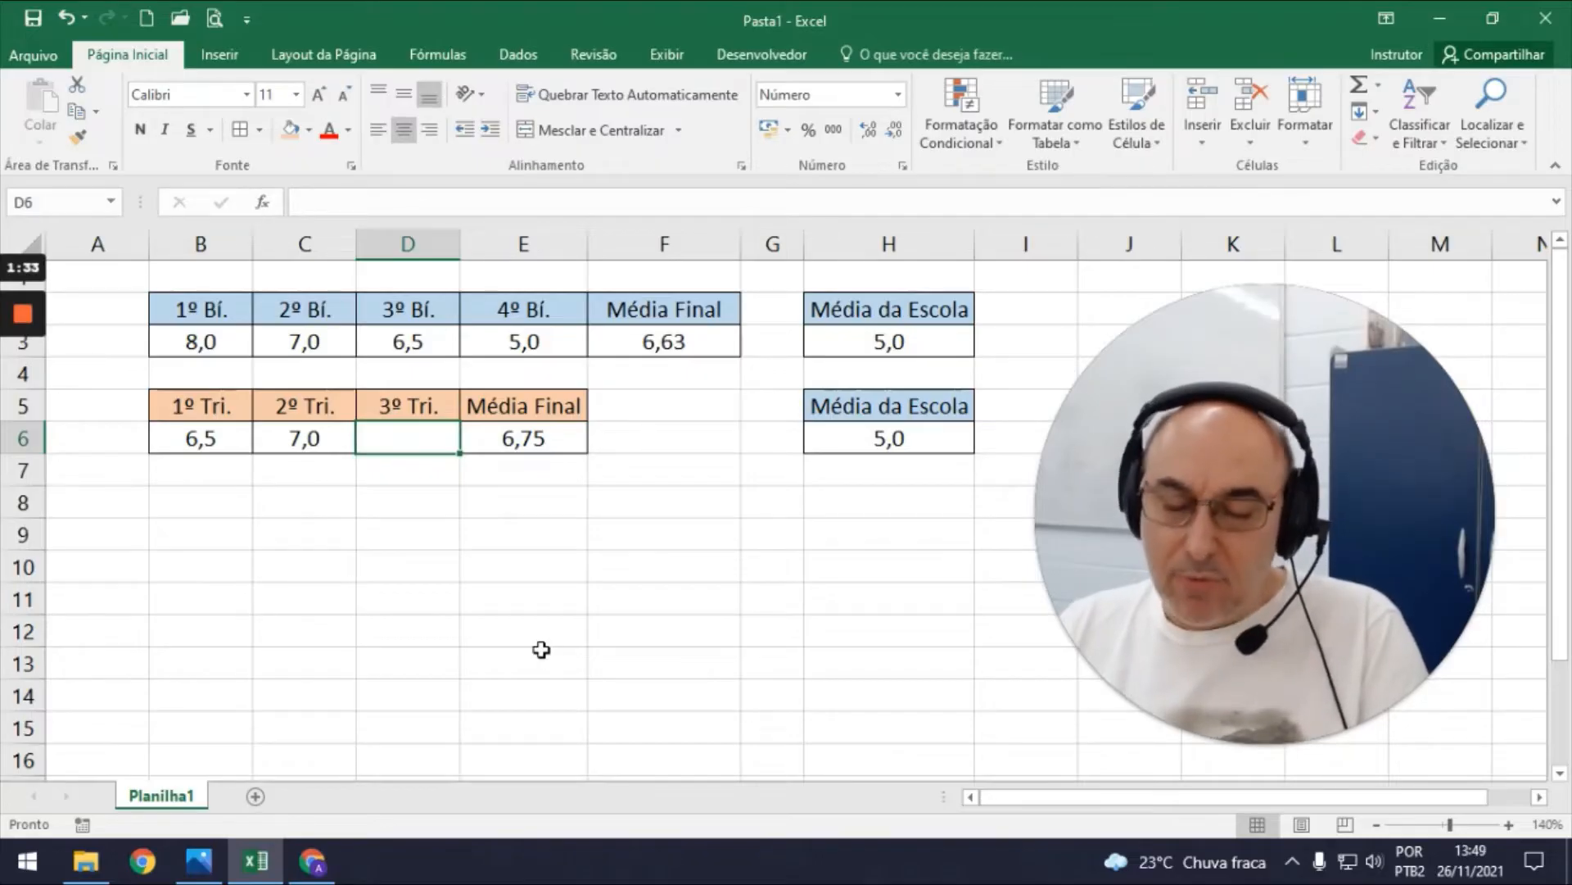
type("5")
key("Return")
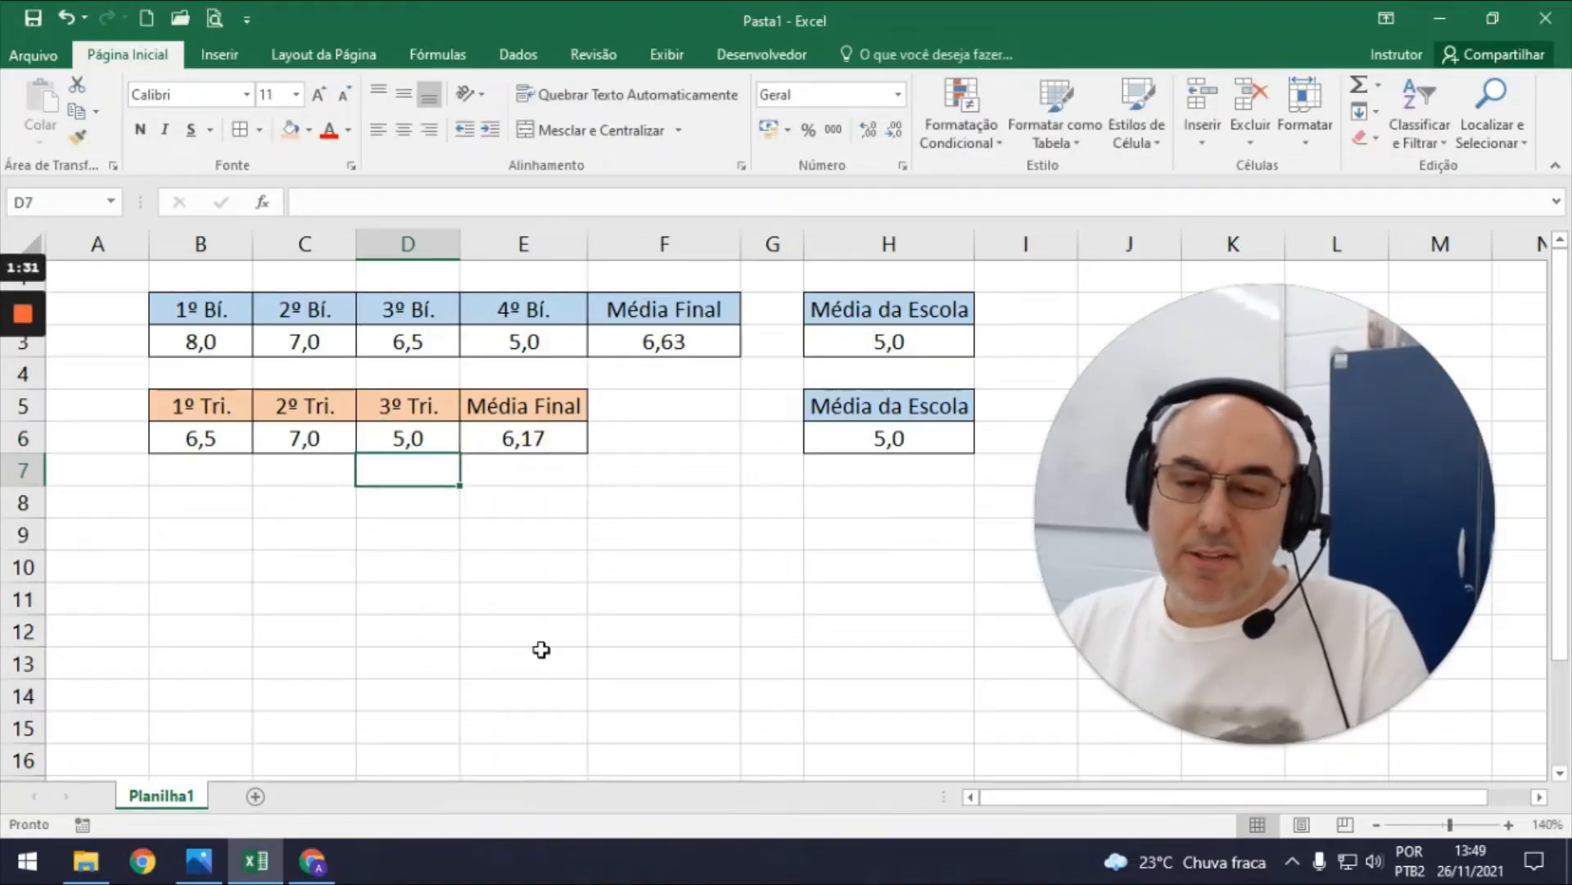
key("Up")
type("4")
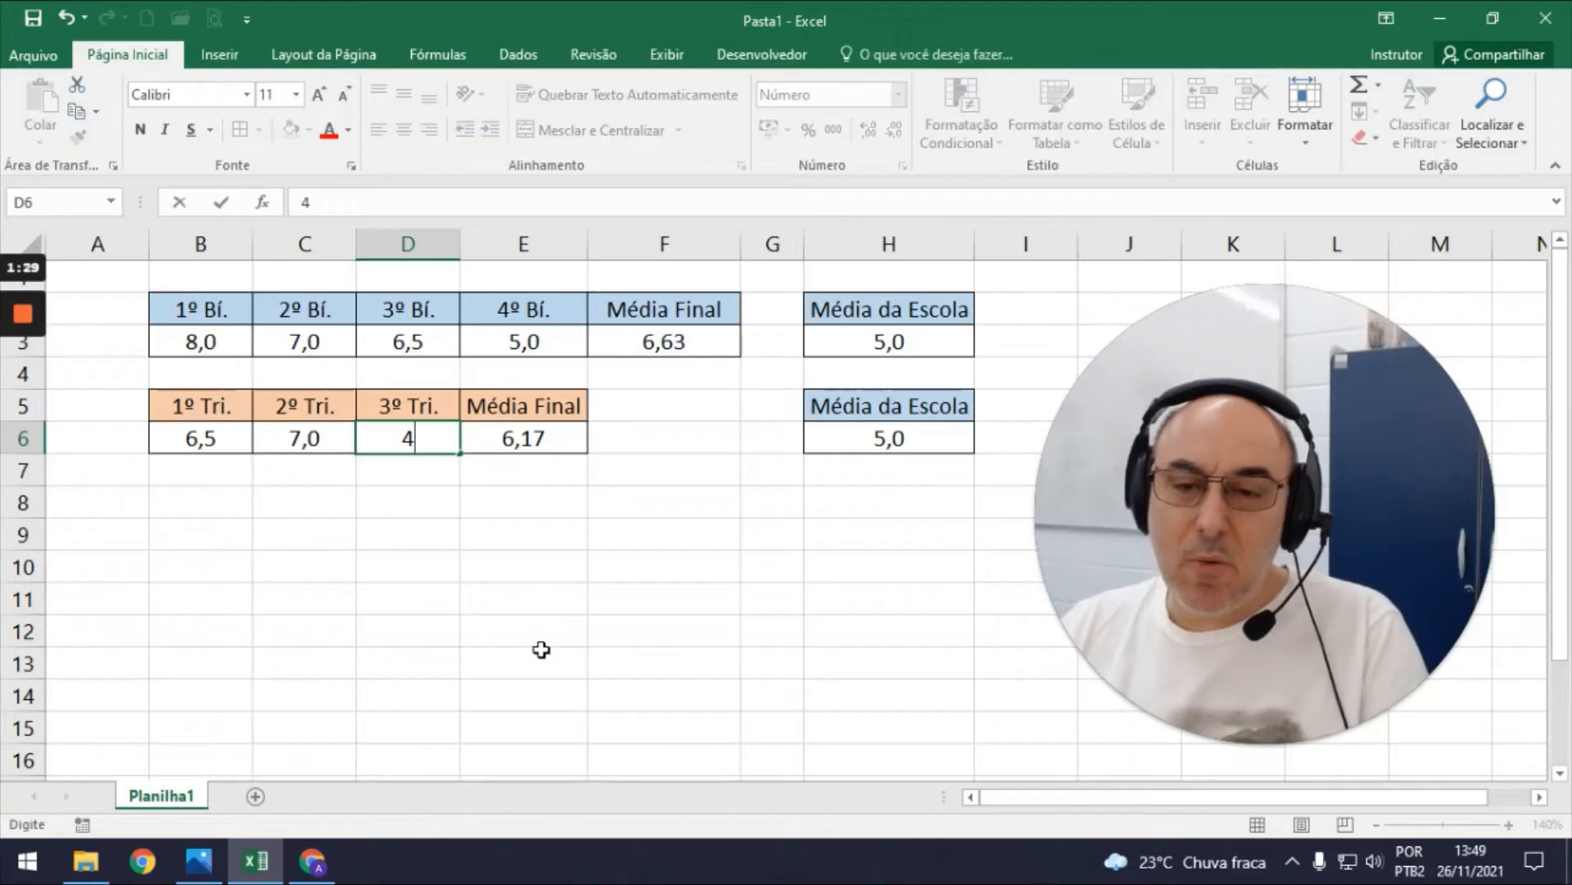
key("Return")
key("Up")
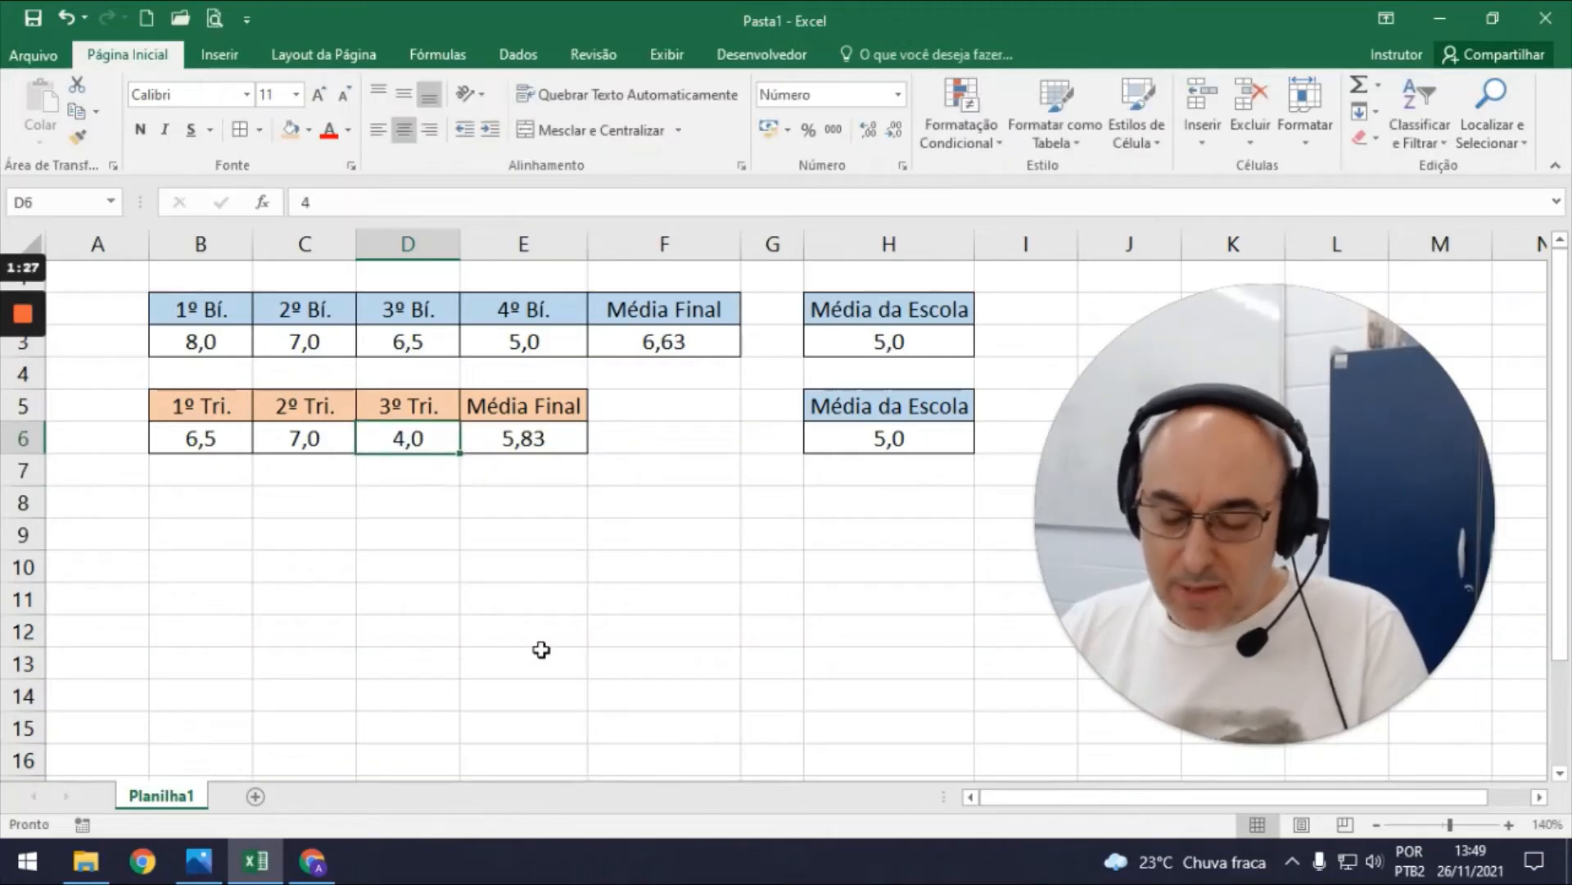
type("3")
key("Return")
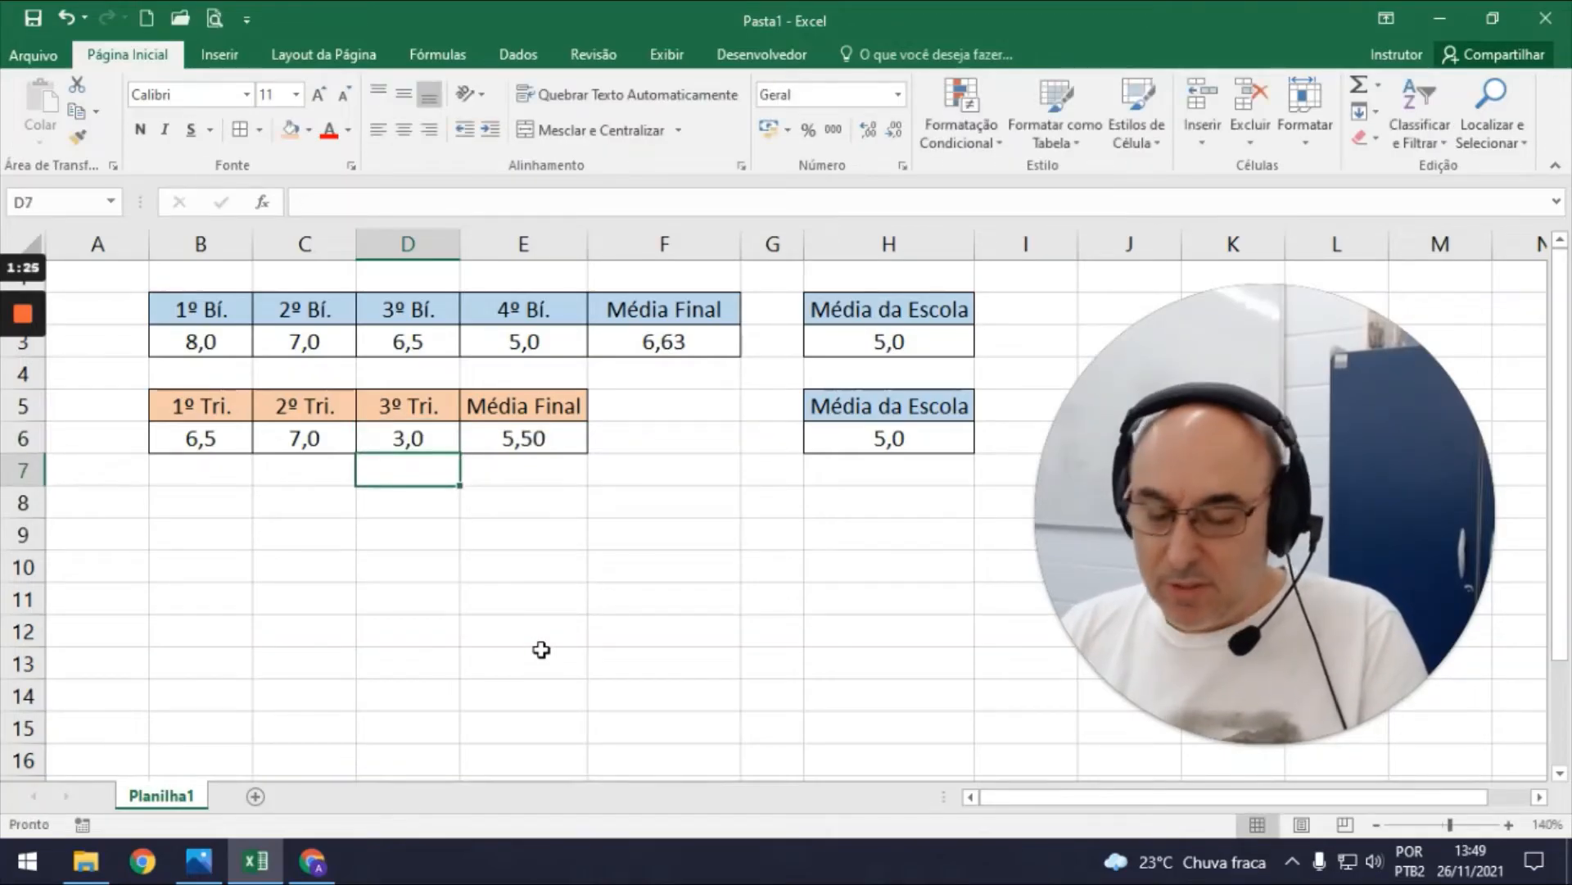
key("Up")
type("2")
key("Return")
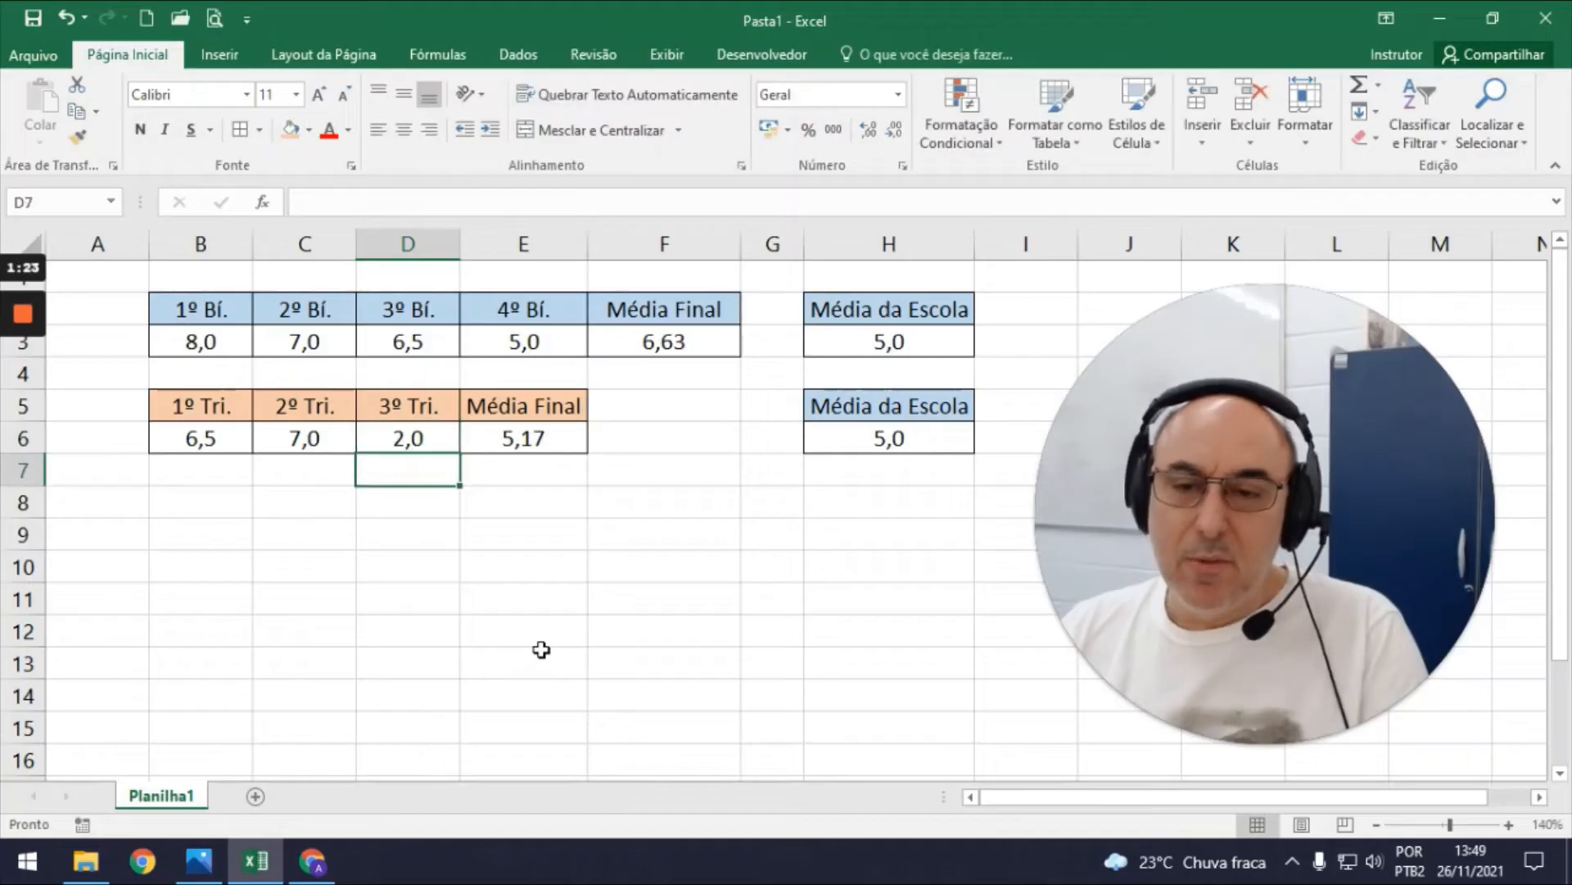
key("Up")
type("1")
key("Return")
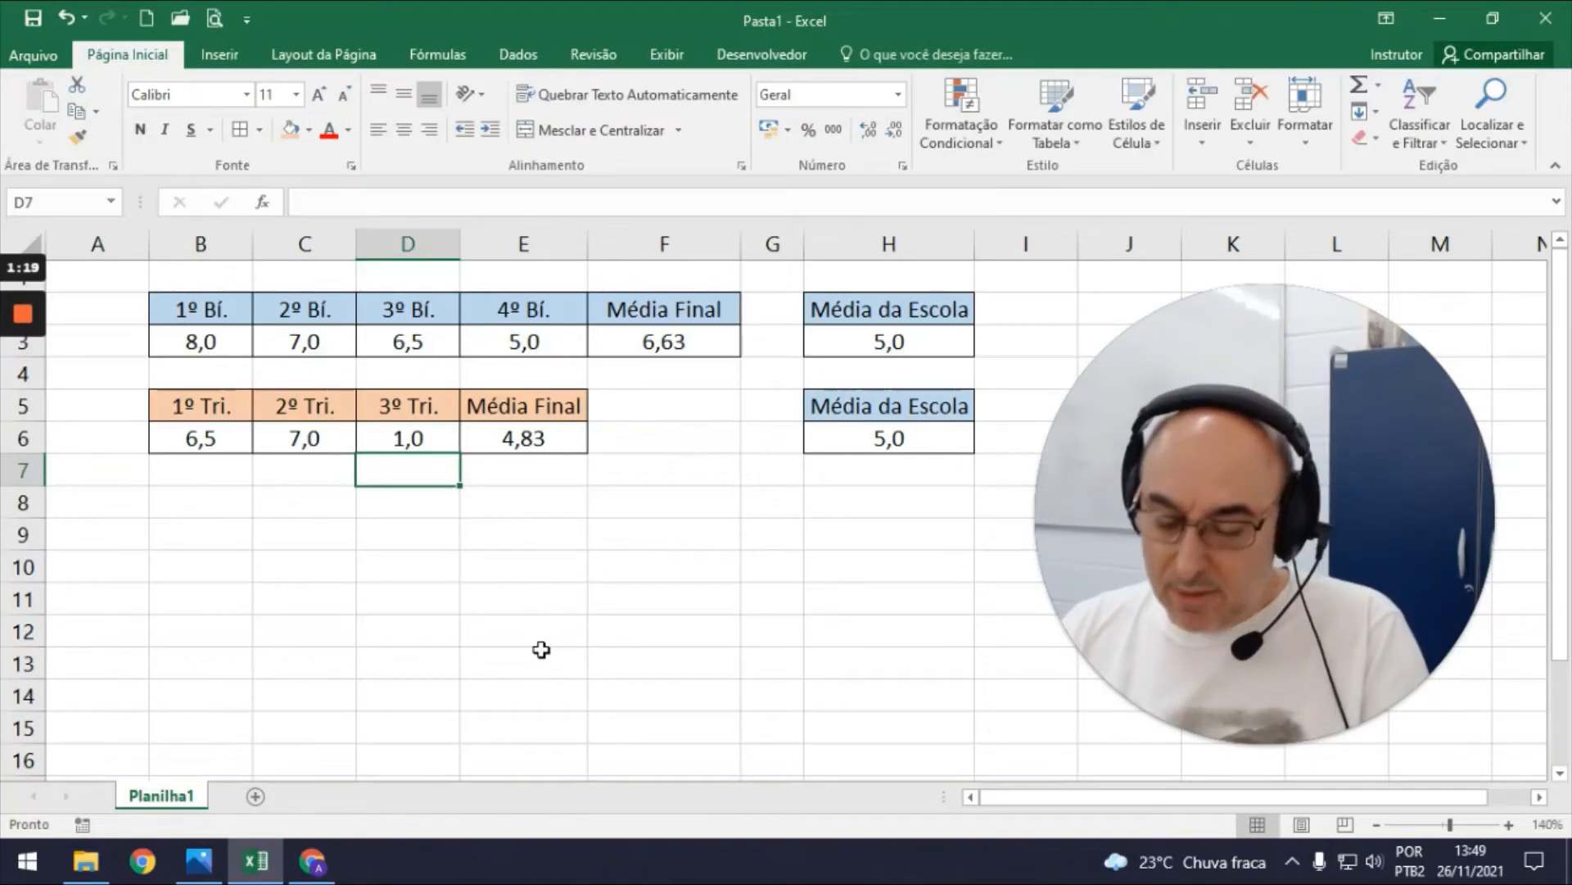
Set the third-trimester grade in D6 to 1,5.
key("Up")
type("1,5")
key("Return")
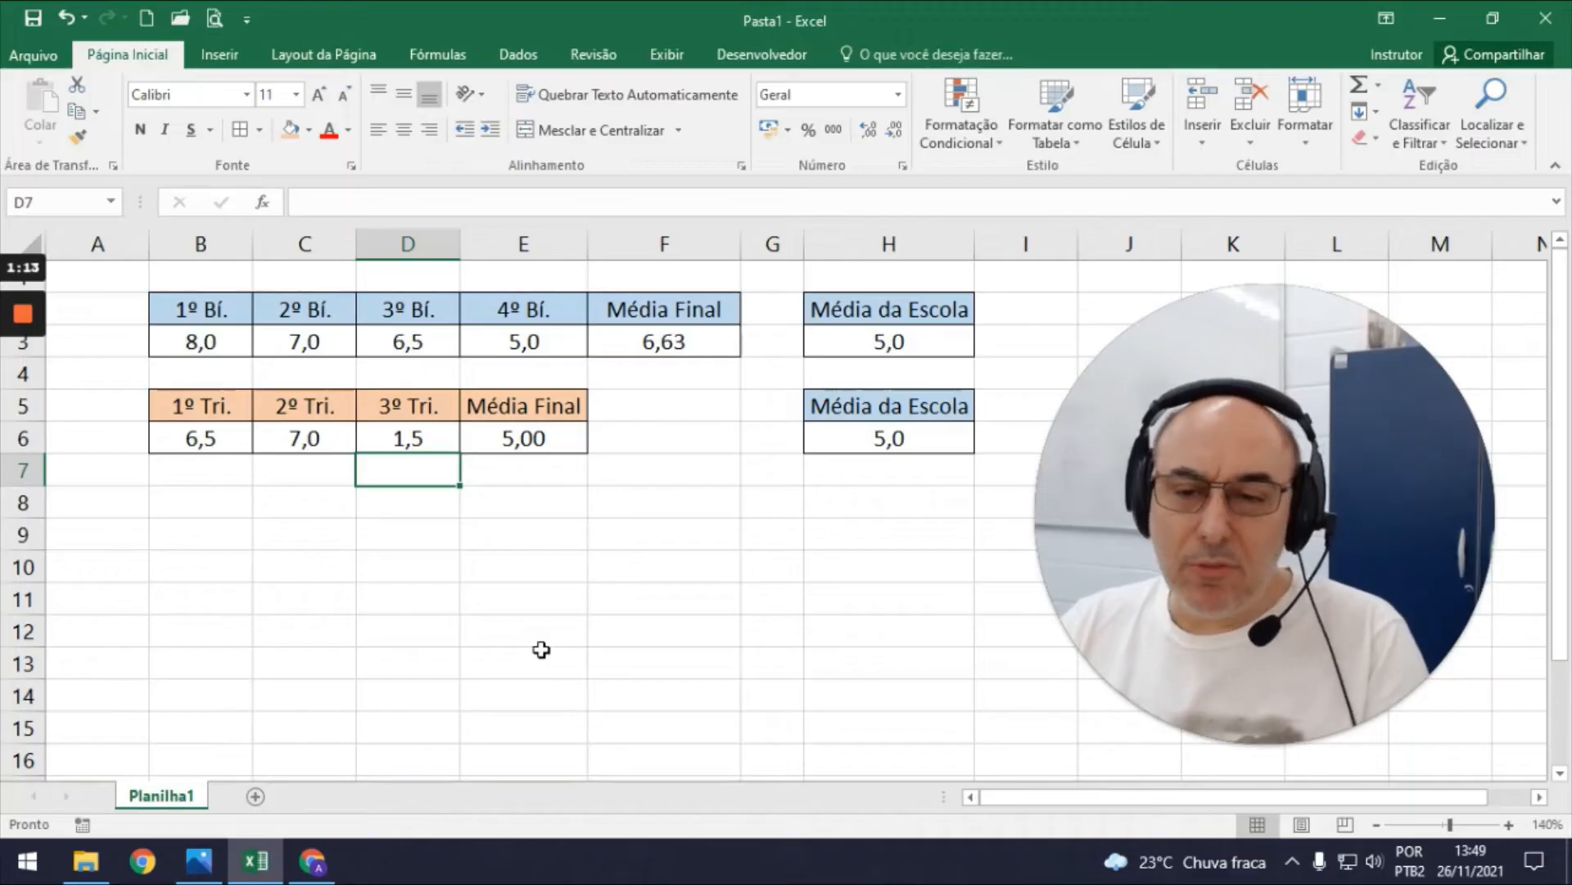
key("Up")
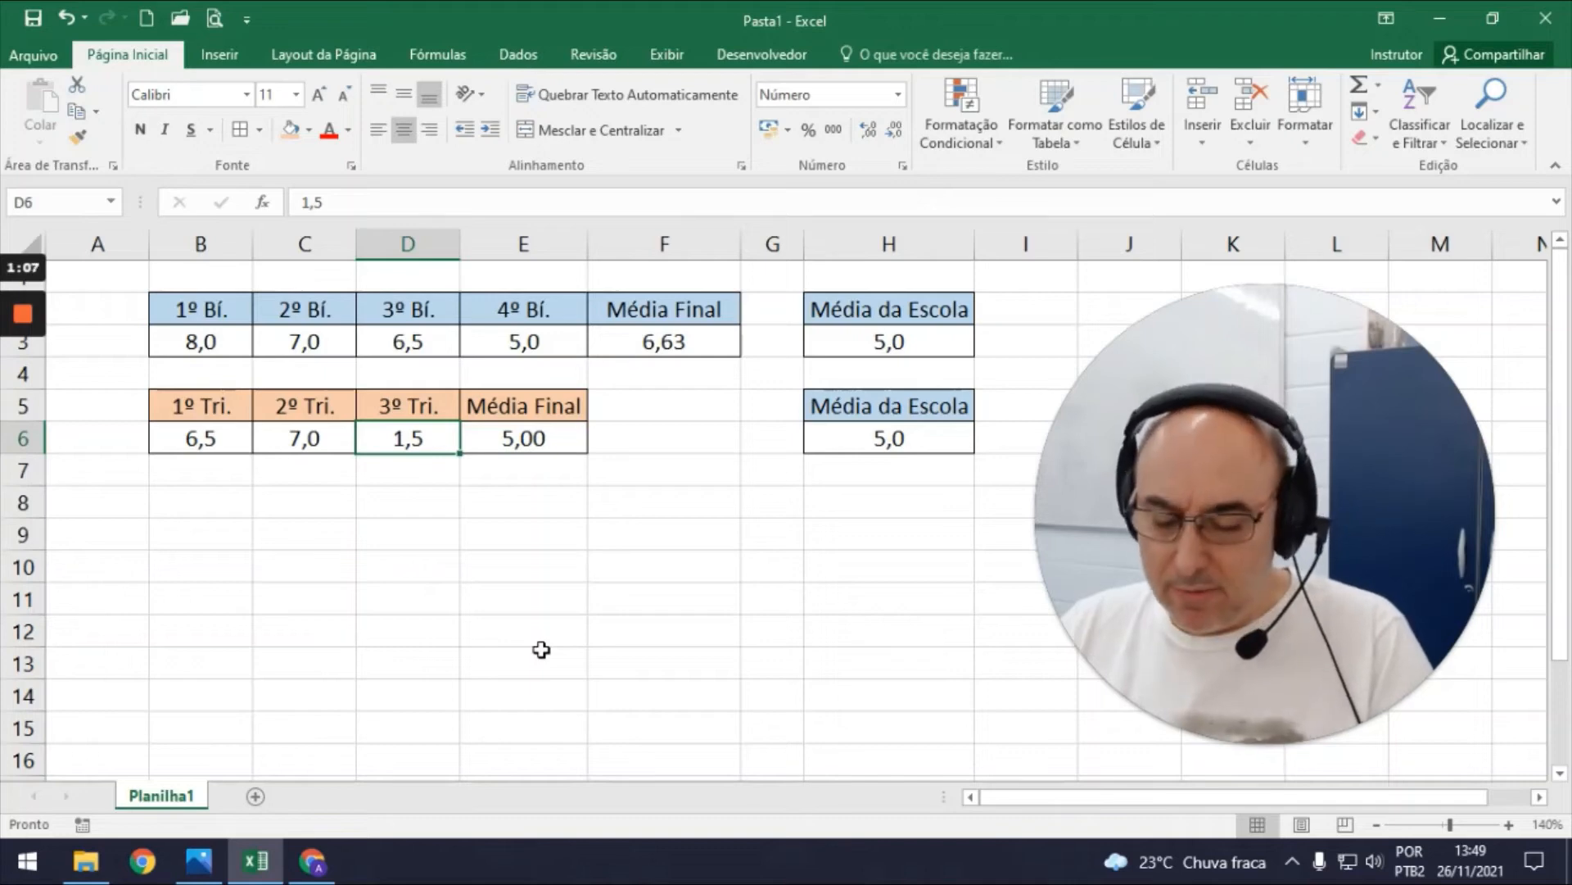
left_click(429, 484)
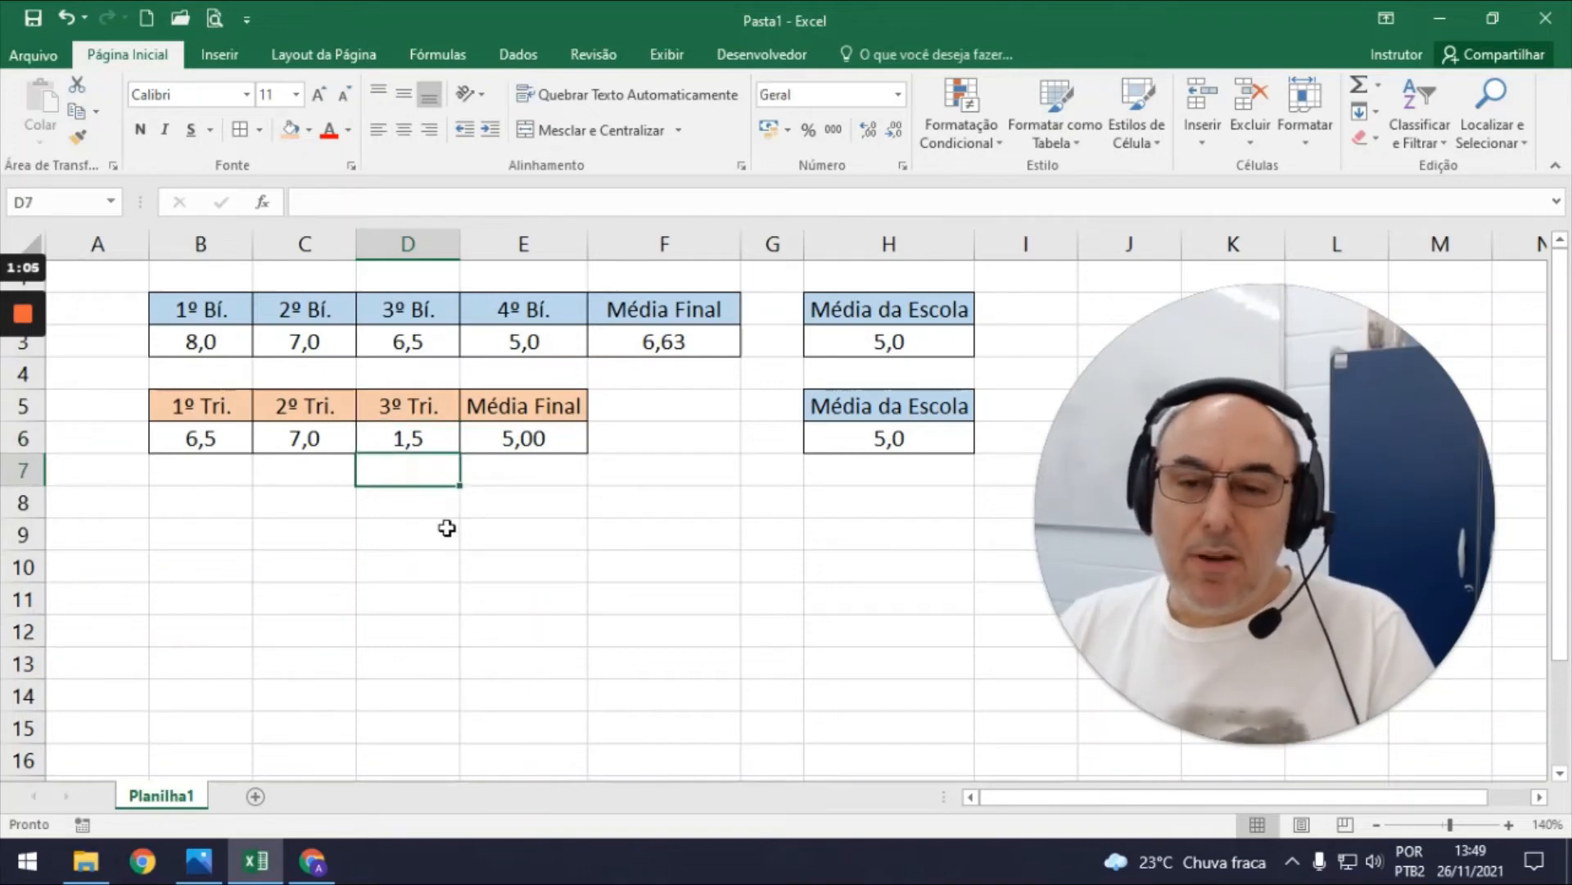
Set the school average for the trimester table in H6 to 6.
left_click(876, 441)
type("6")
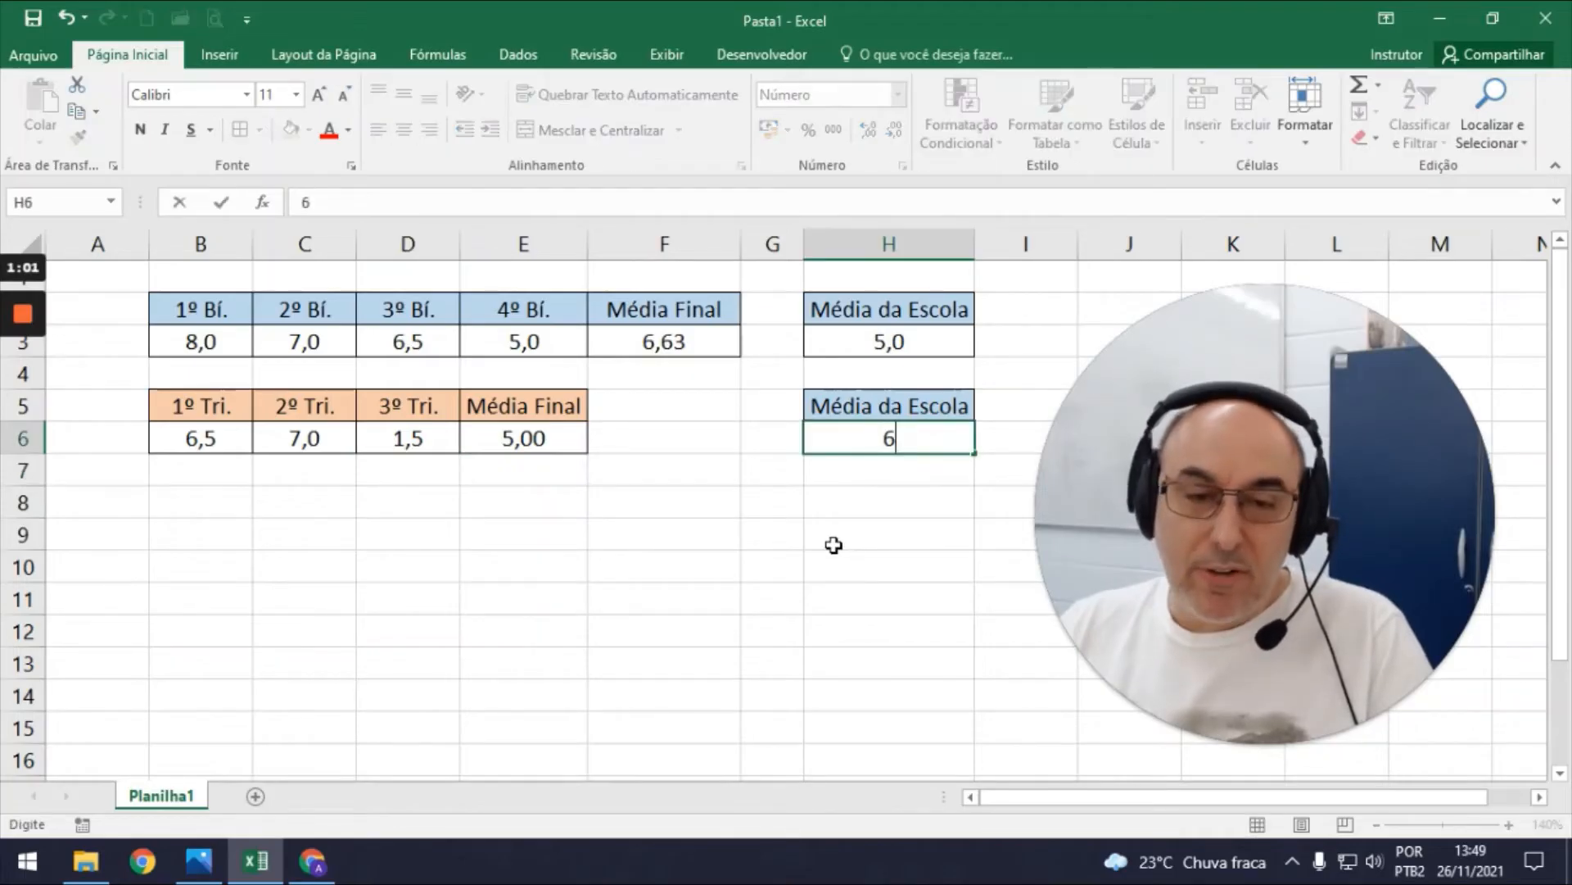
key("Return")
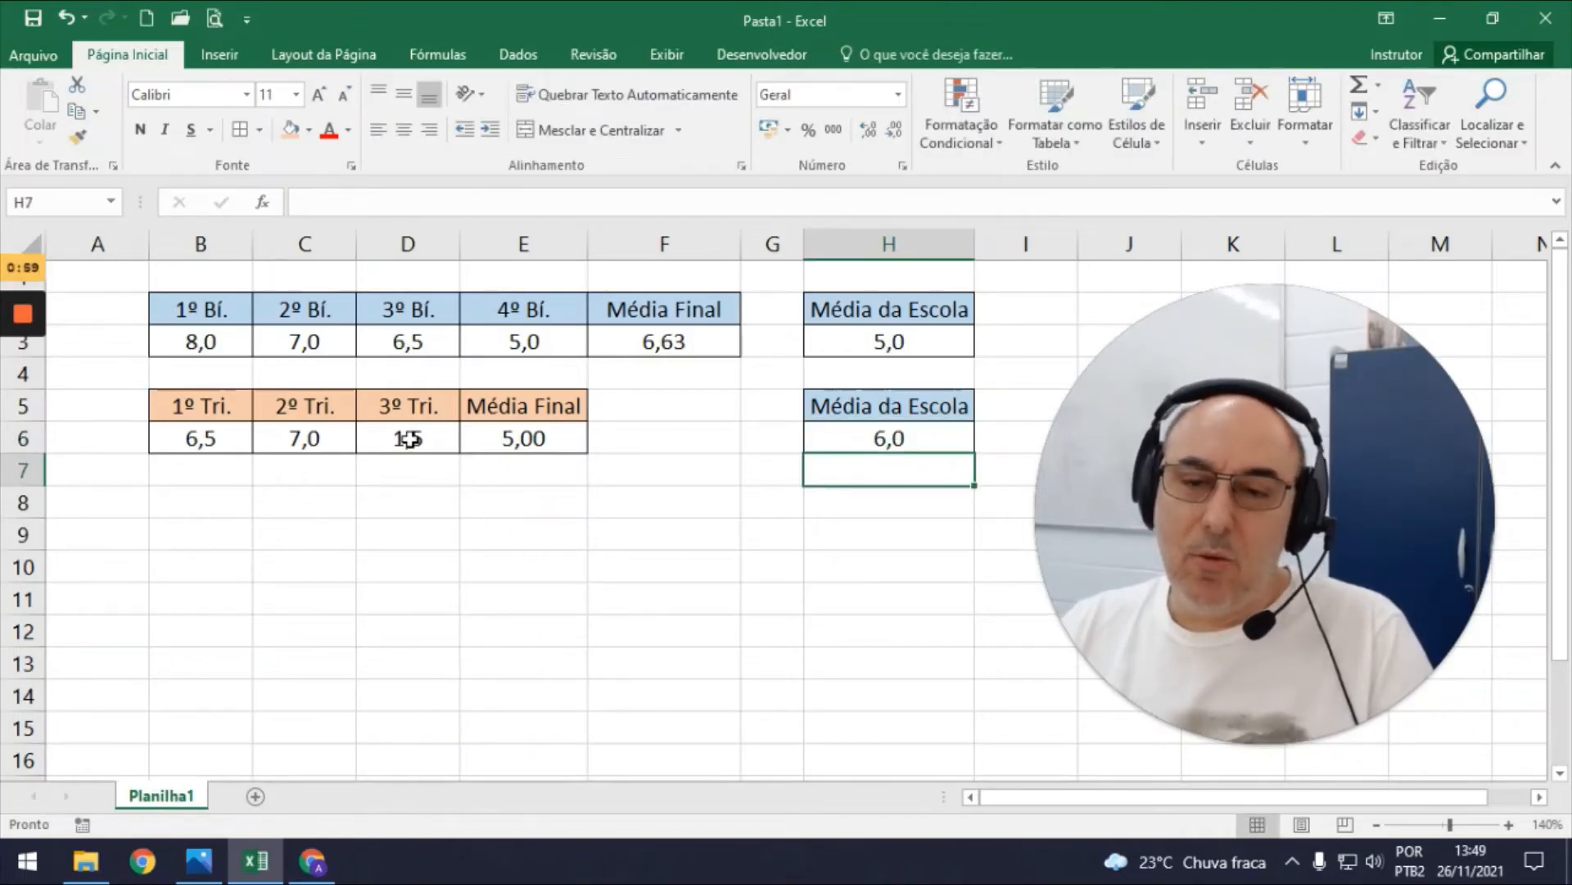
Try the third-trimester grades 3, 4 and 4,5 in D6, keeping 4,5 as the last entry.
left_click(410, 440)
type("3")
key("Return")
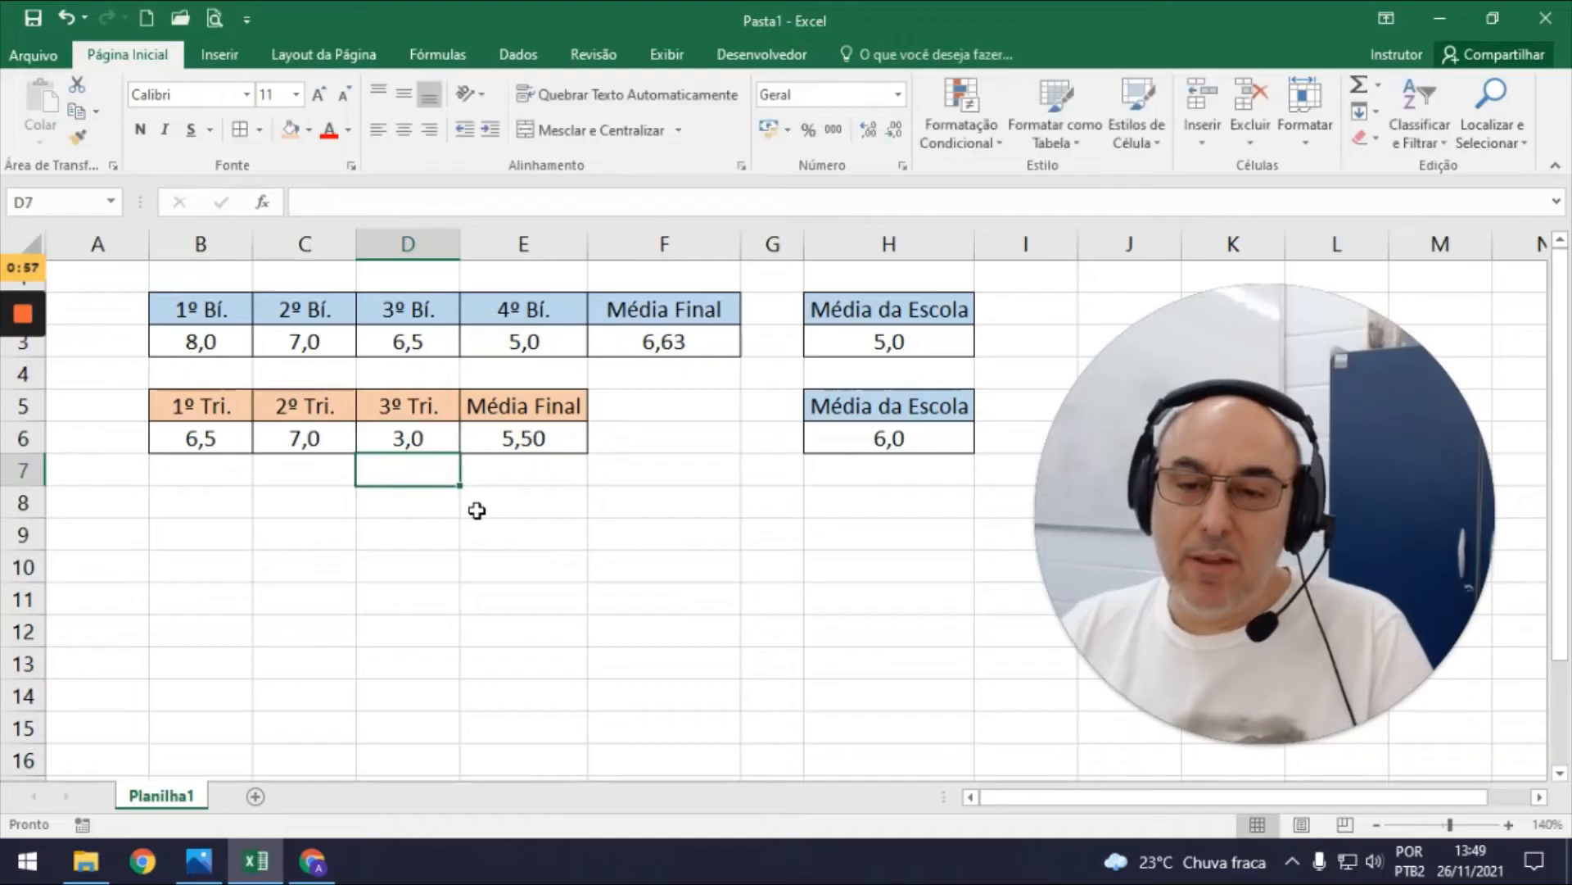
key("Up")
type("4")
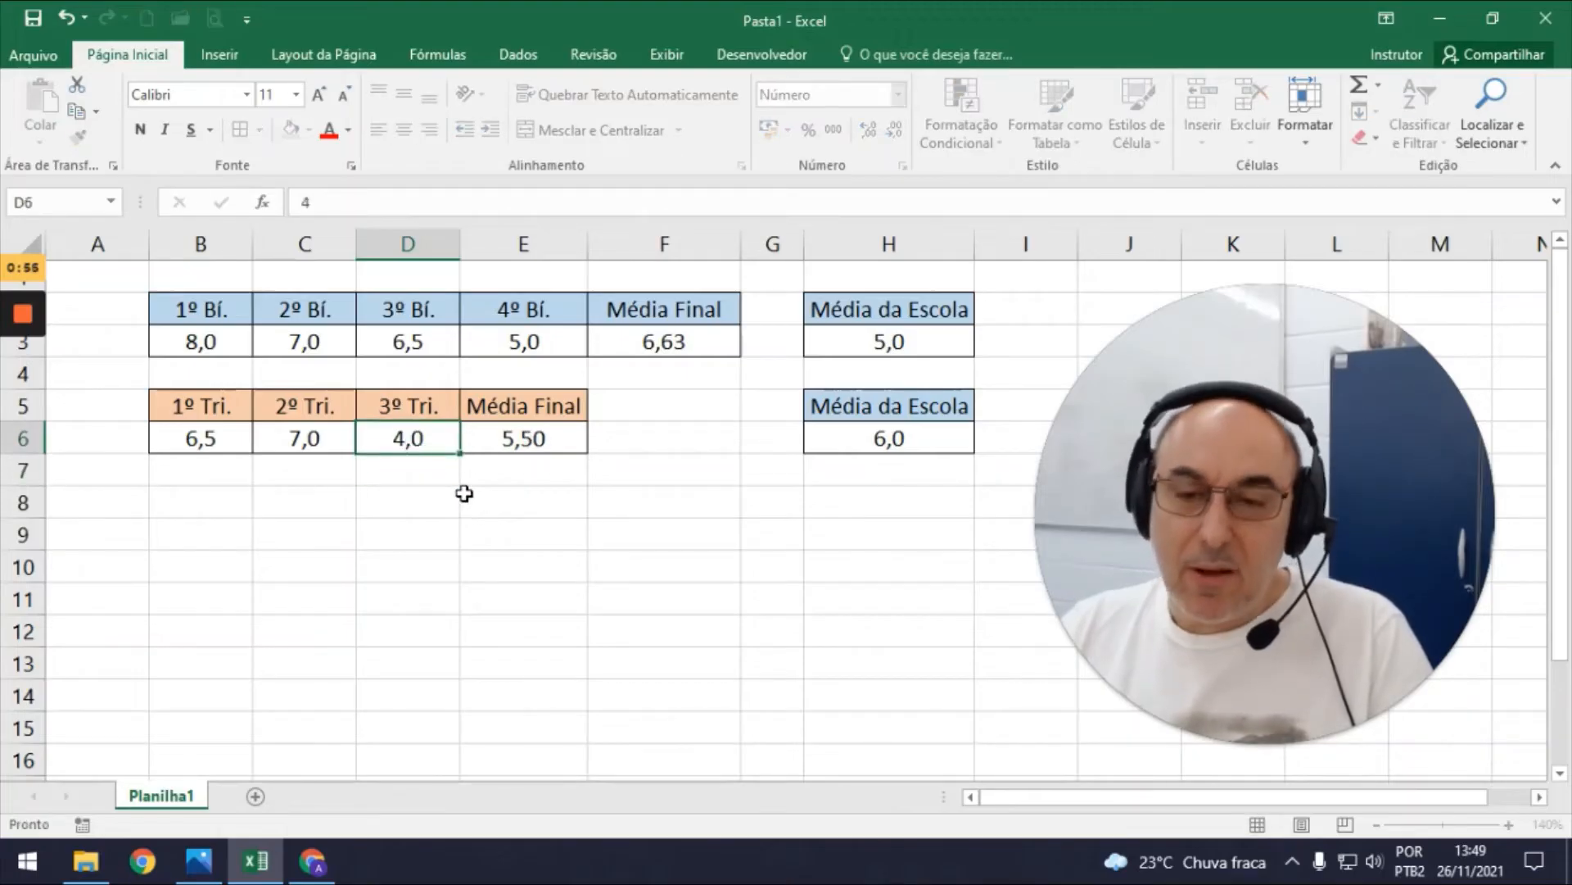
key("Return")
key("Up")
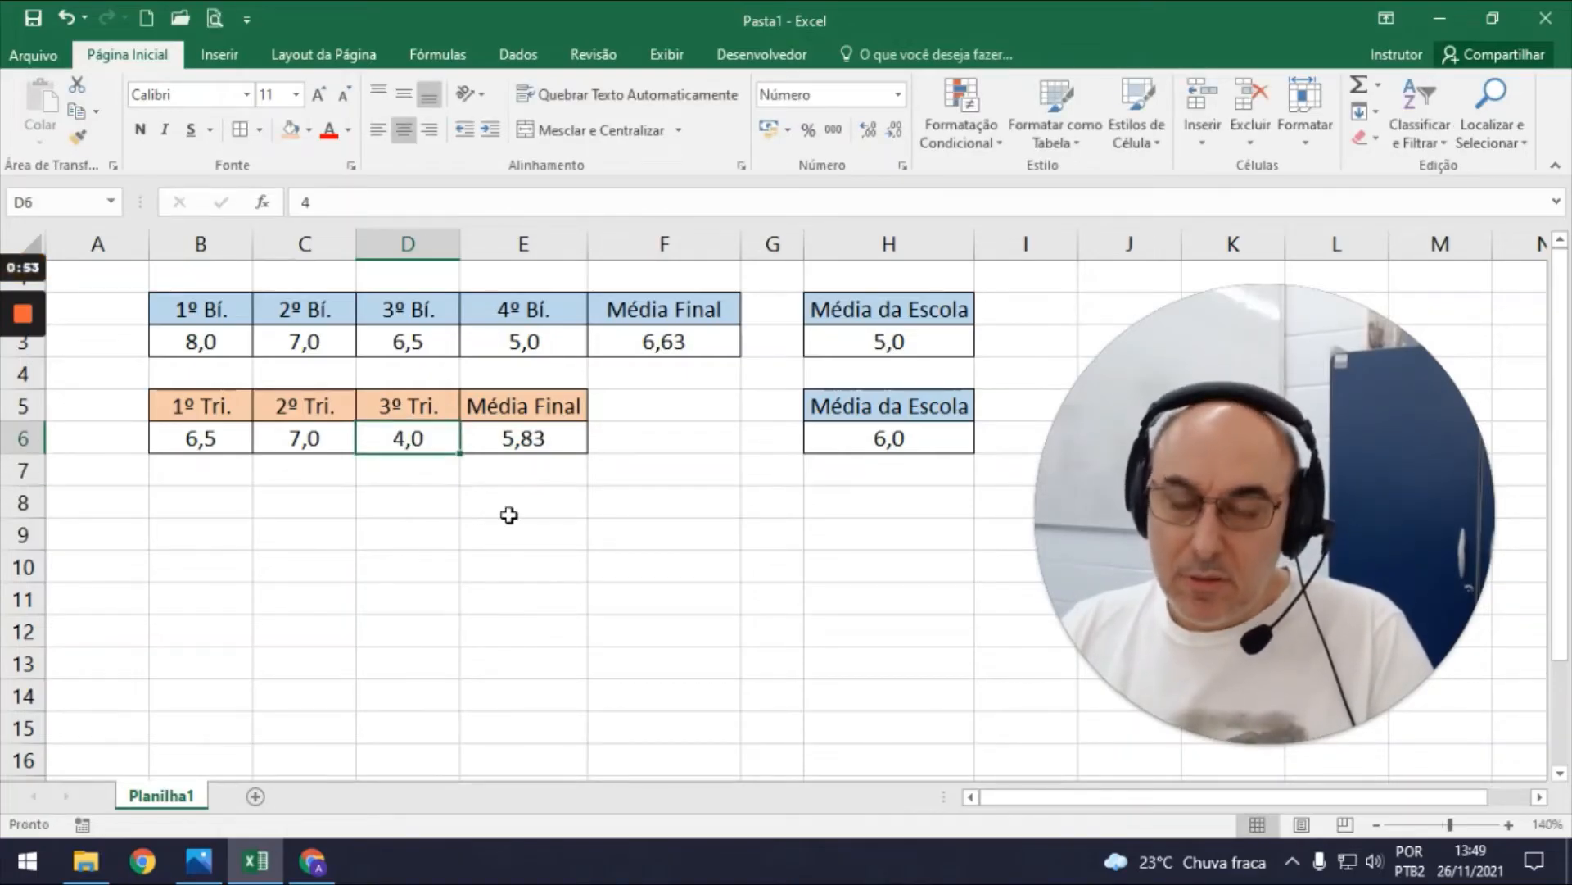
type("4,5")
key("Return")
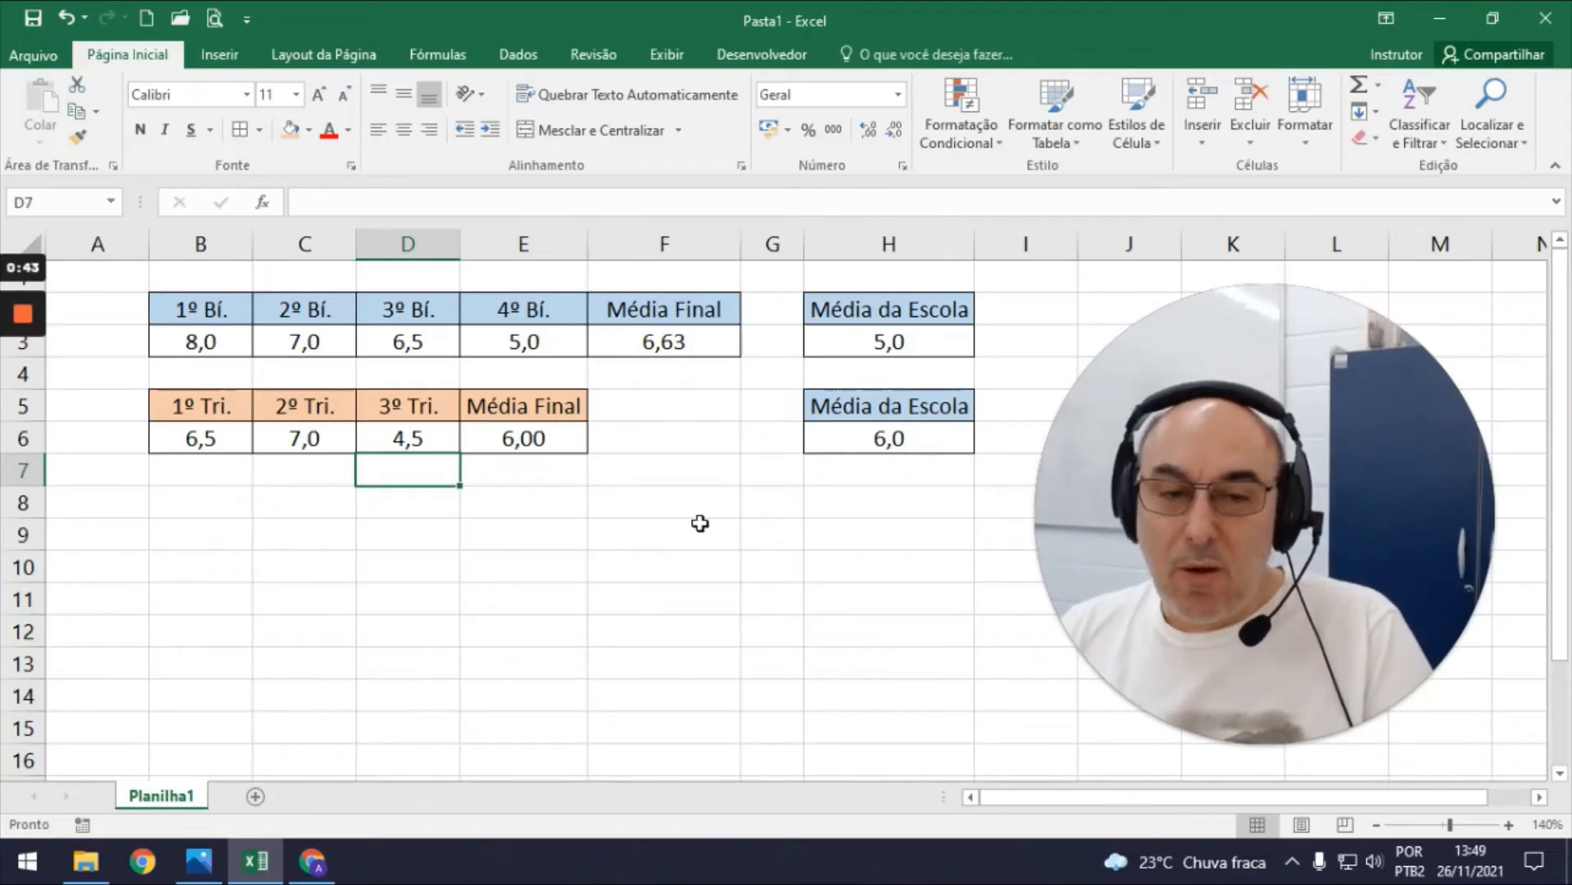
Set the trimester school average in H6 to 7.
left_click(852, 441)
type("7")
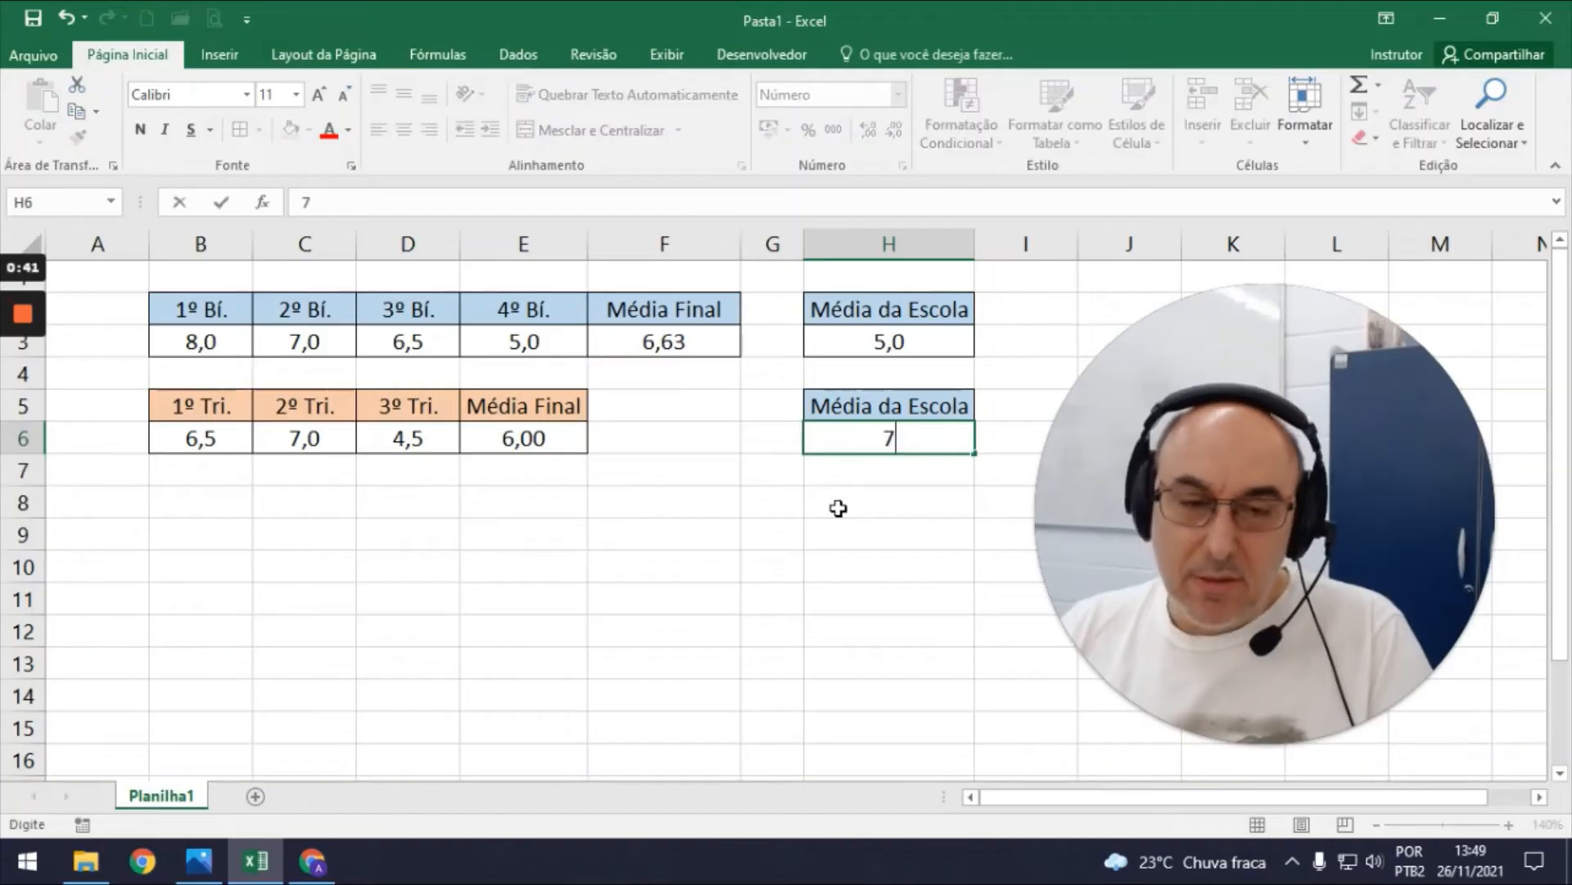
key("Return")
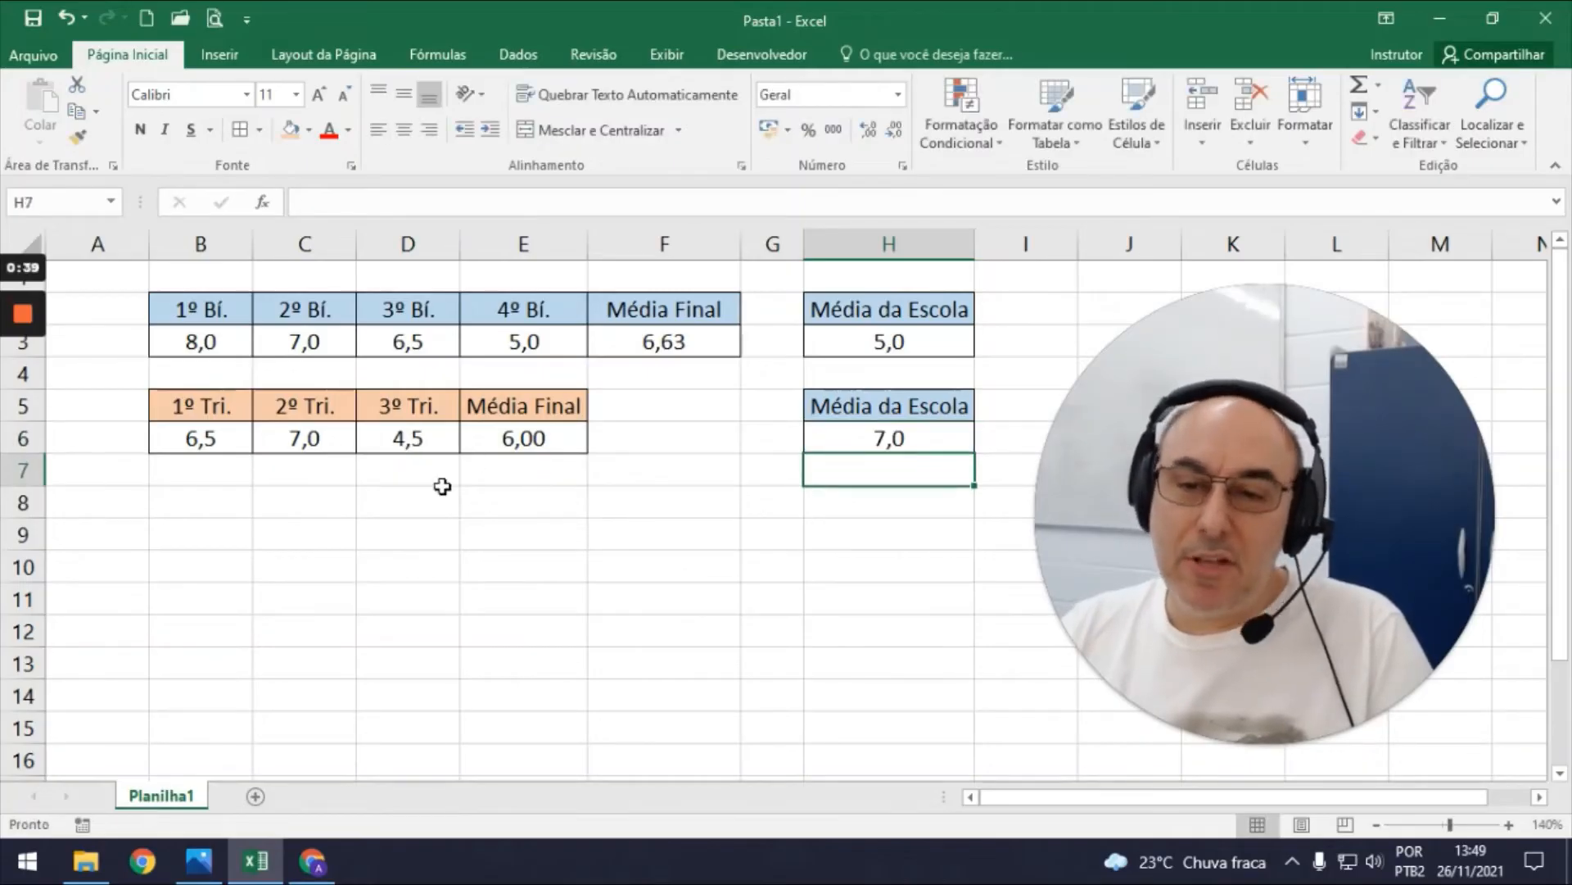
Try the third-trimester grades 6, 6,5, 7 and 7,5 in D6, keeping 7,5 as the last entry.
left_click(443, 437)
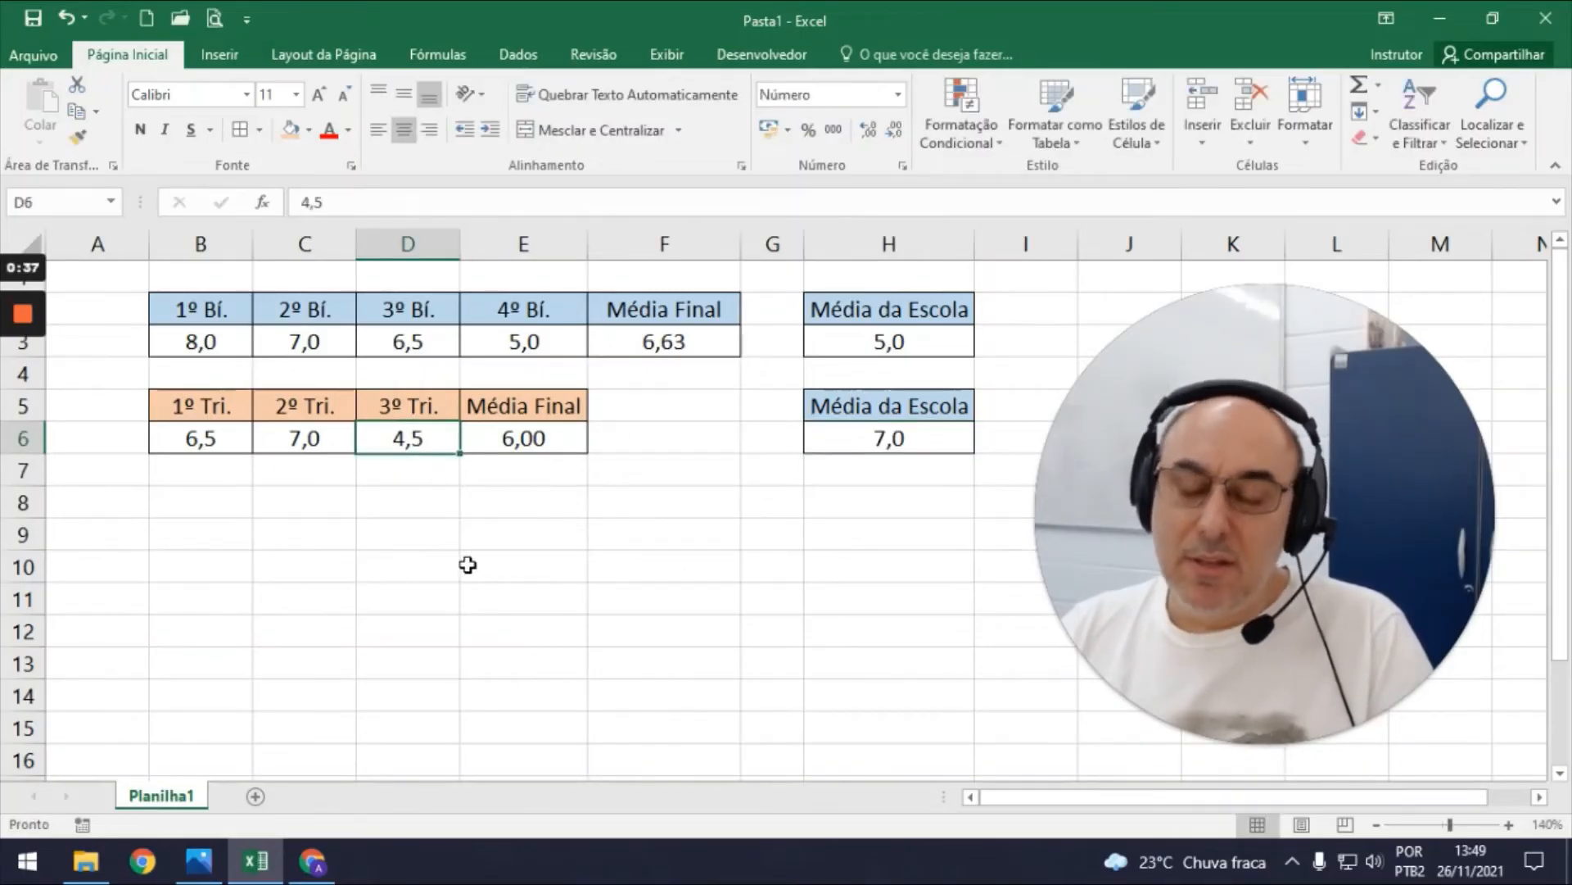
type("6")
key("Return")
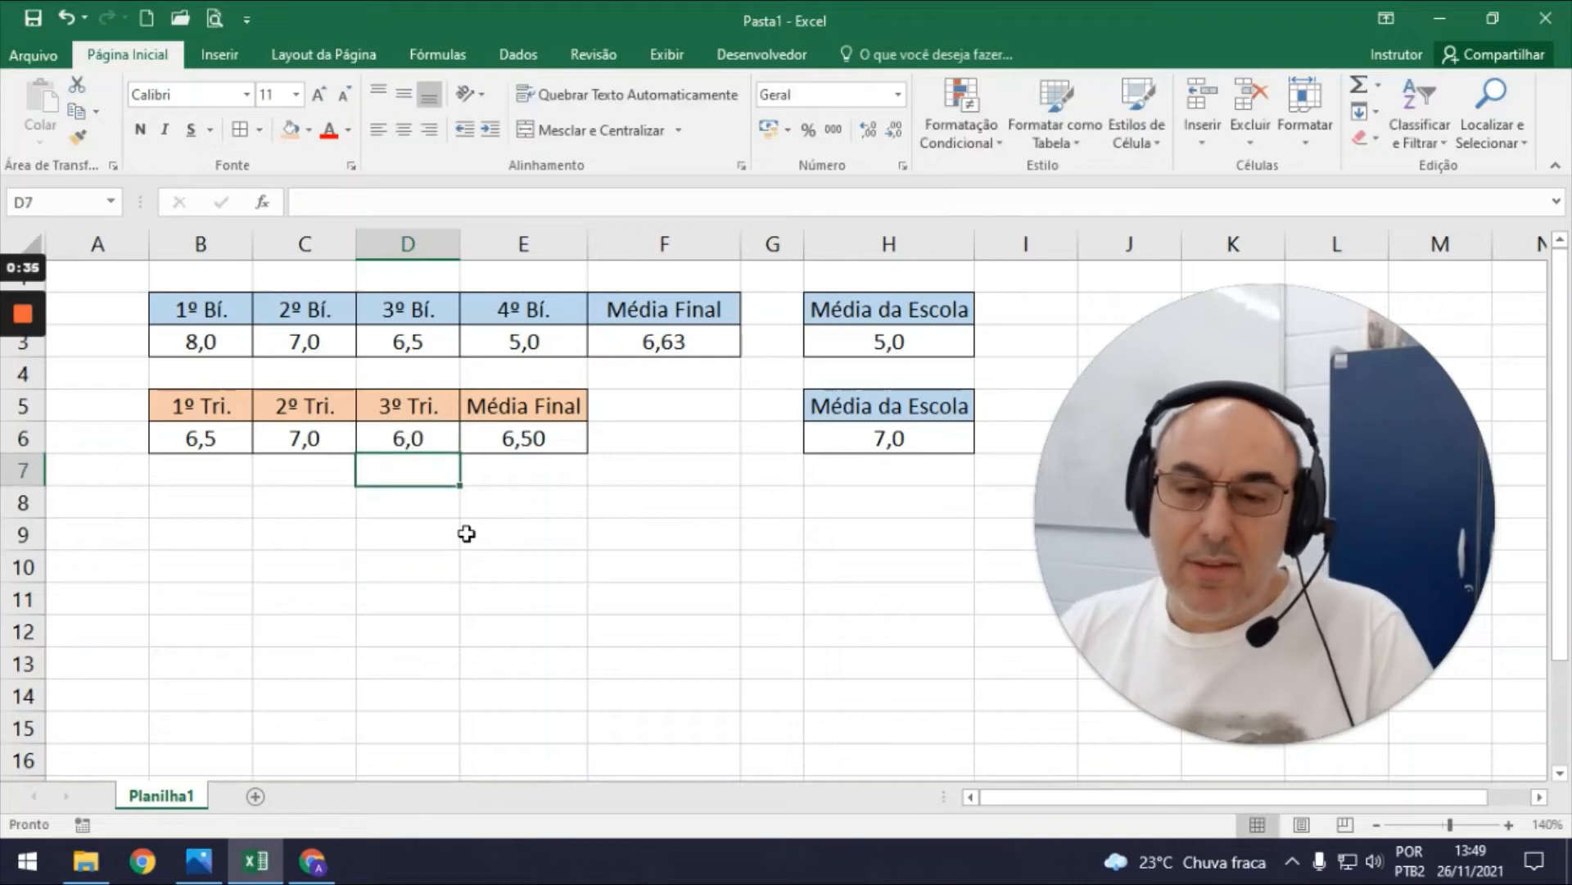
key("Up")
type("6,5")
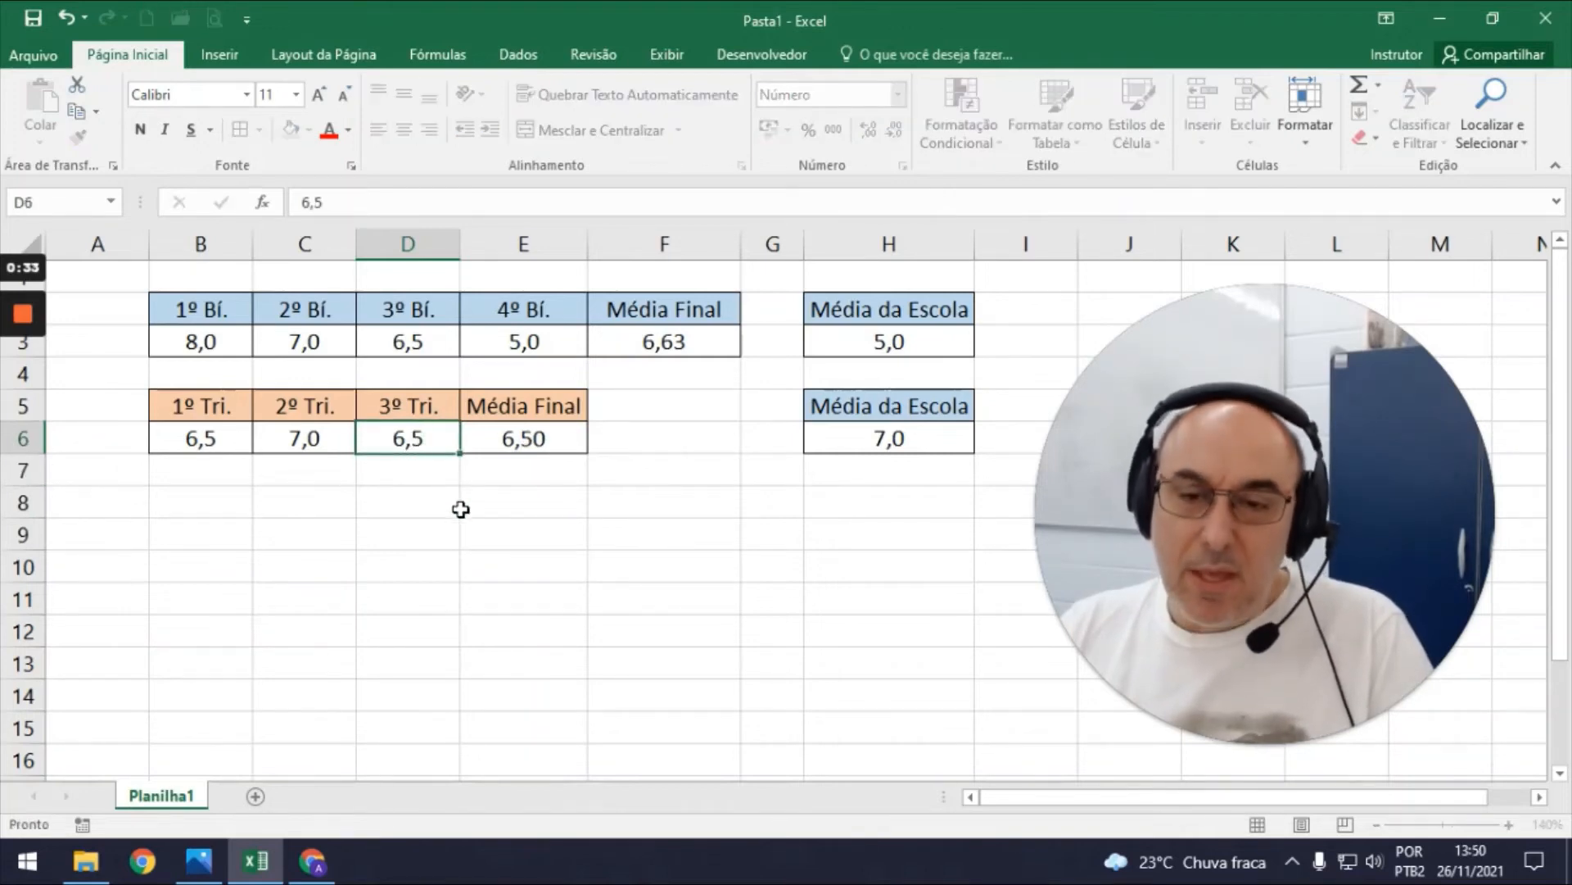
key("Return")
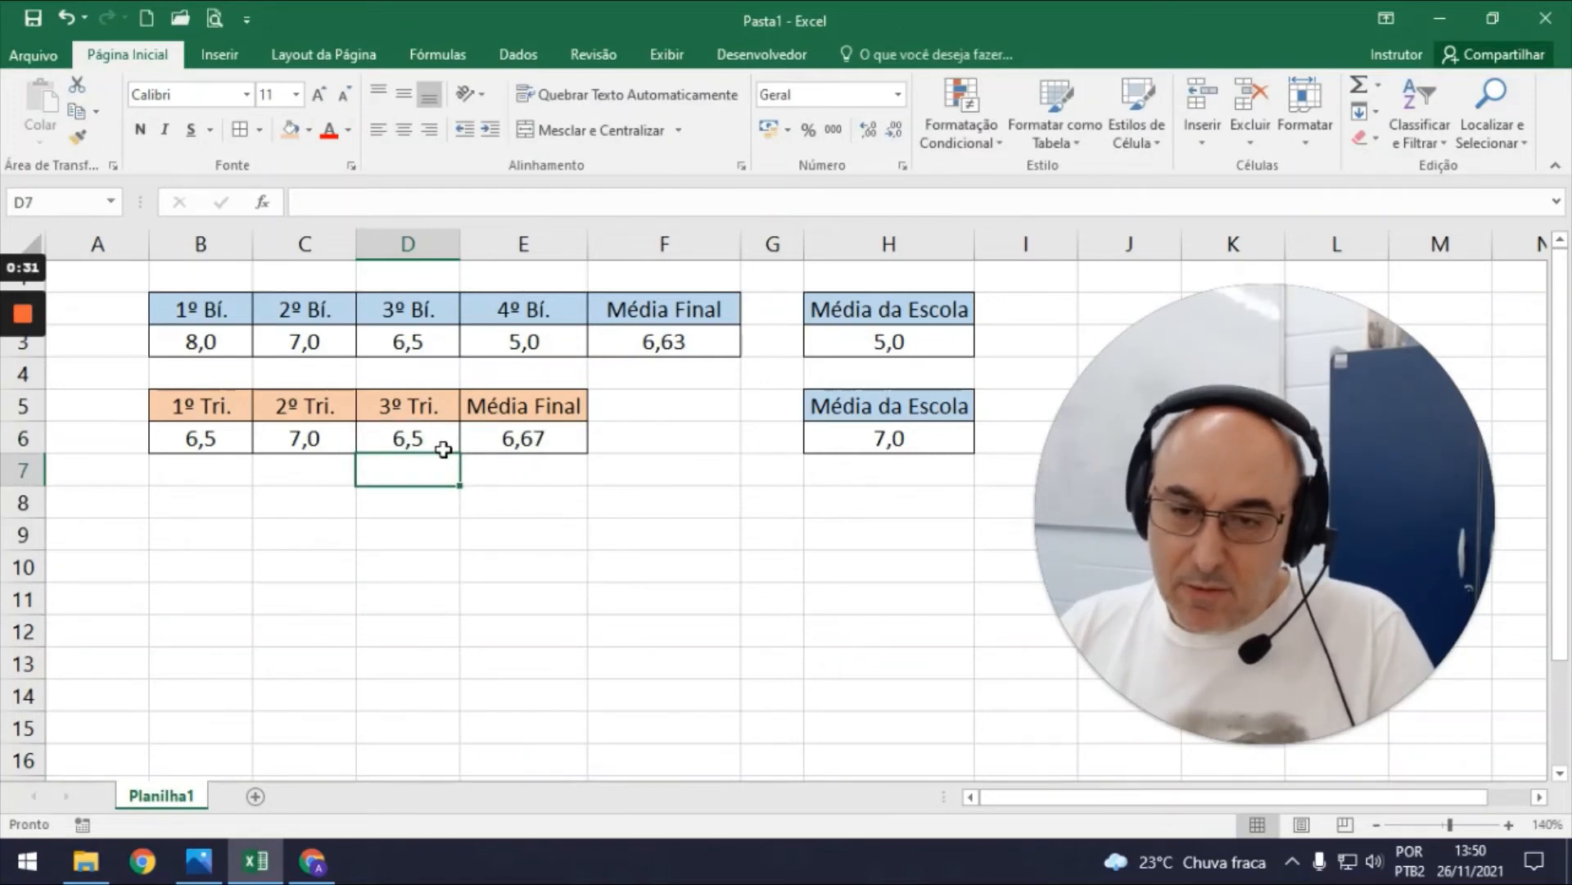
key("Up")
type("7")
key("Return")
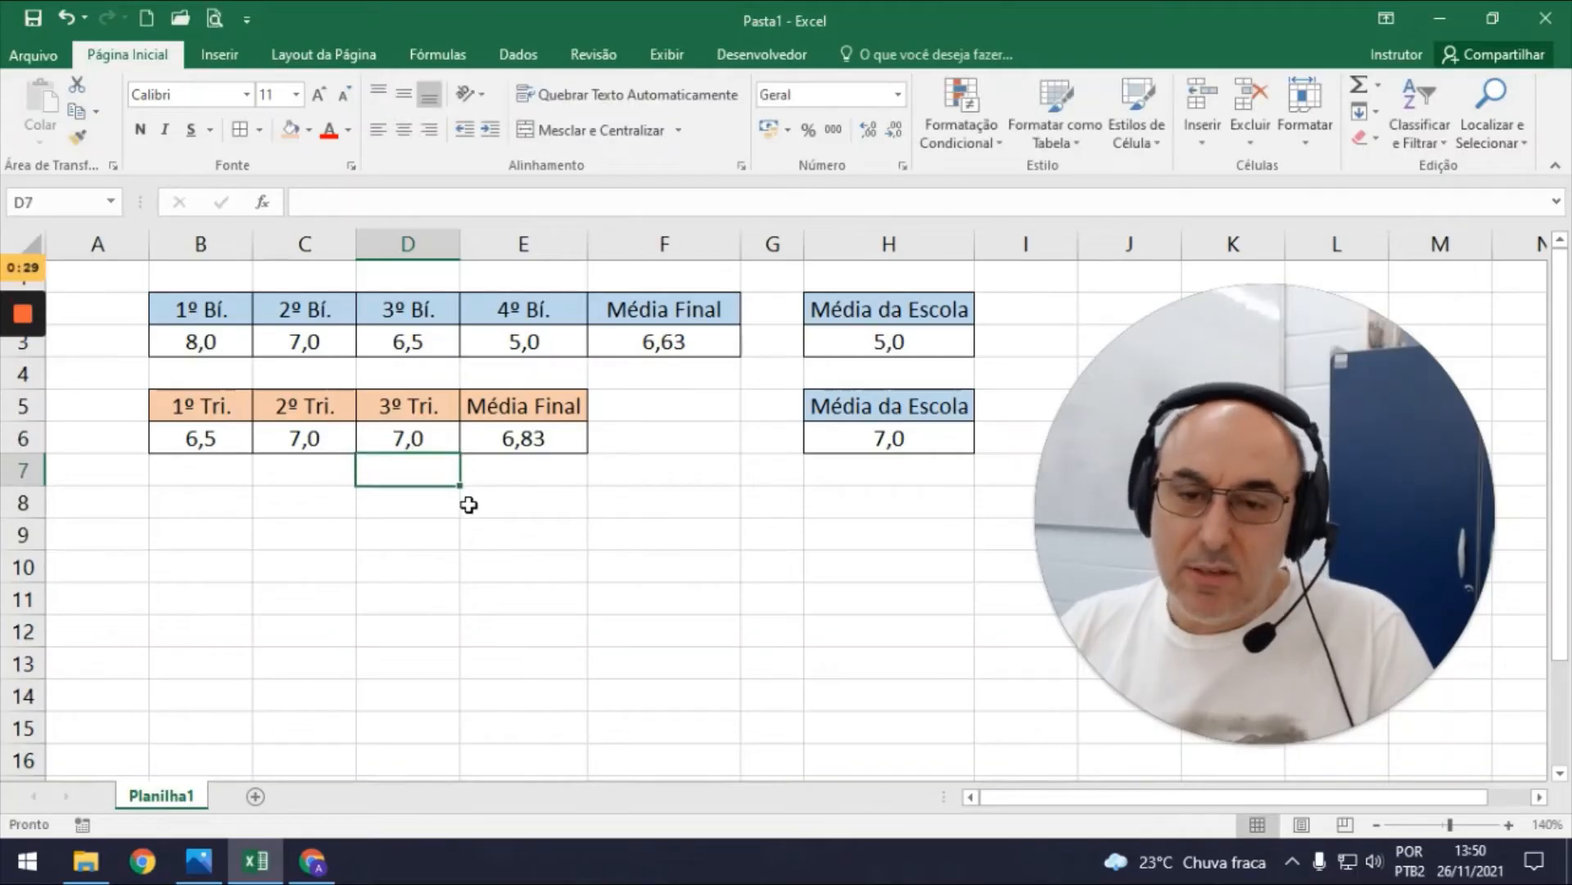
key("Up")
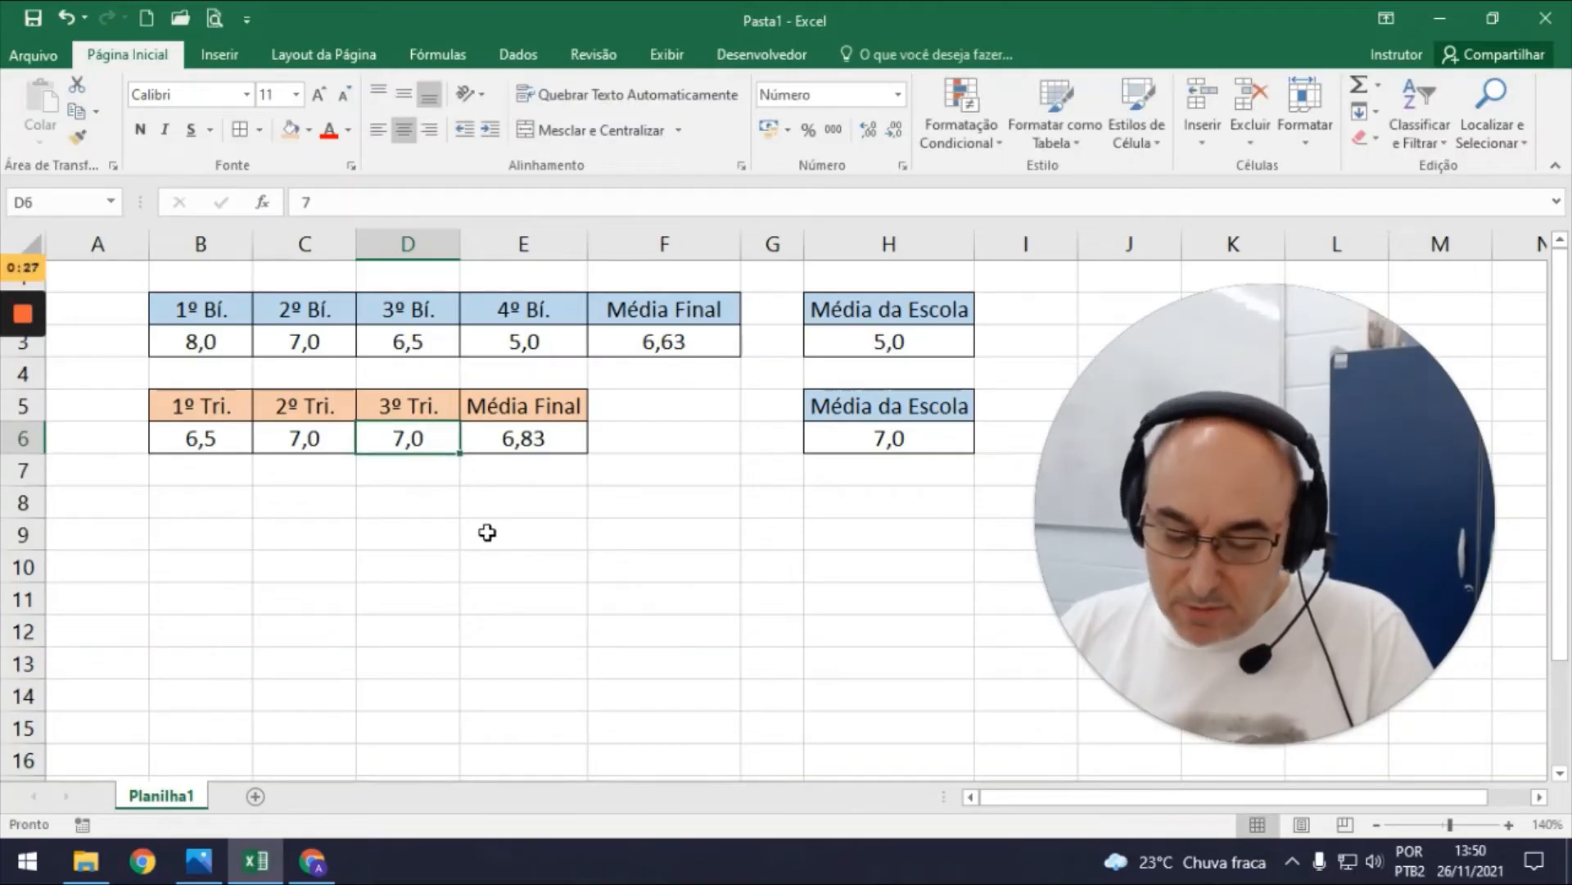
type("7,5")
key("Return")
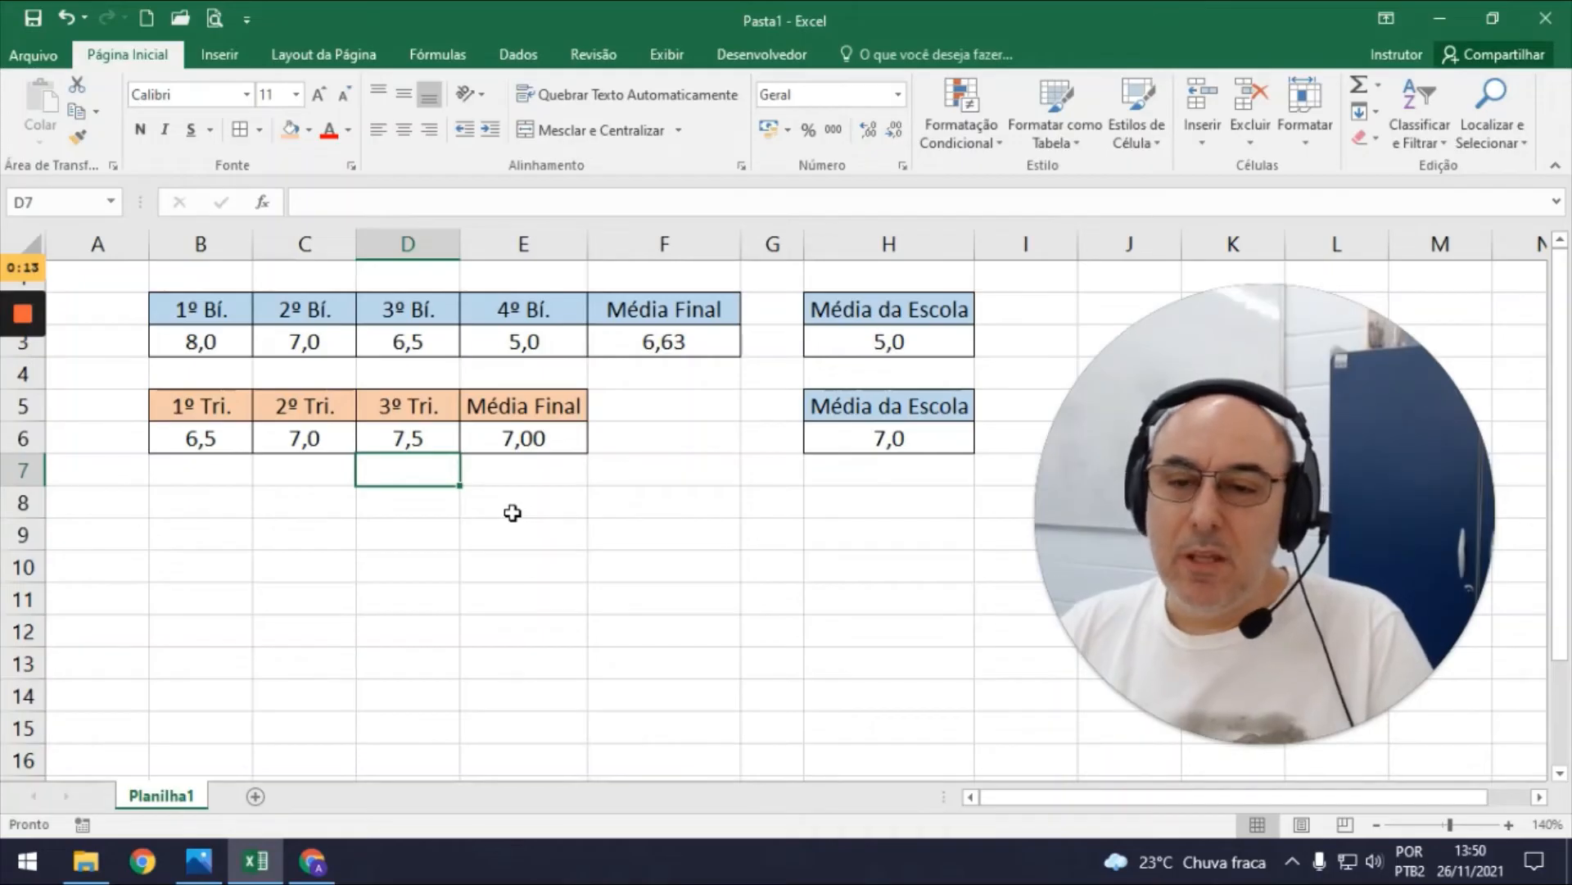
left_click(426, 444)
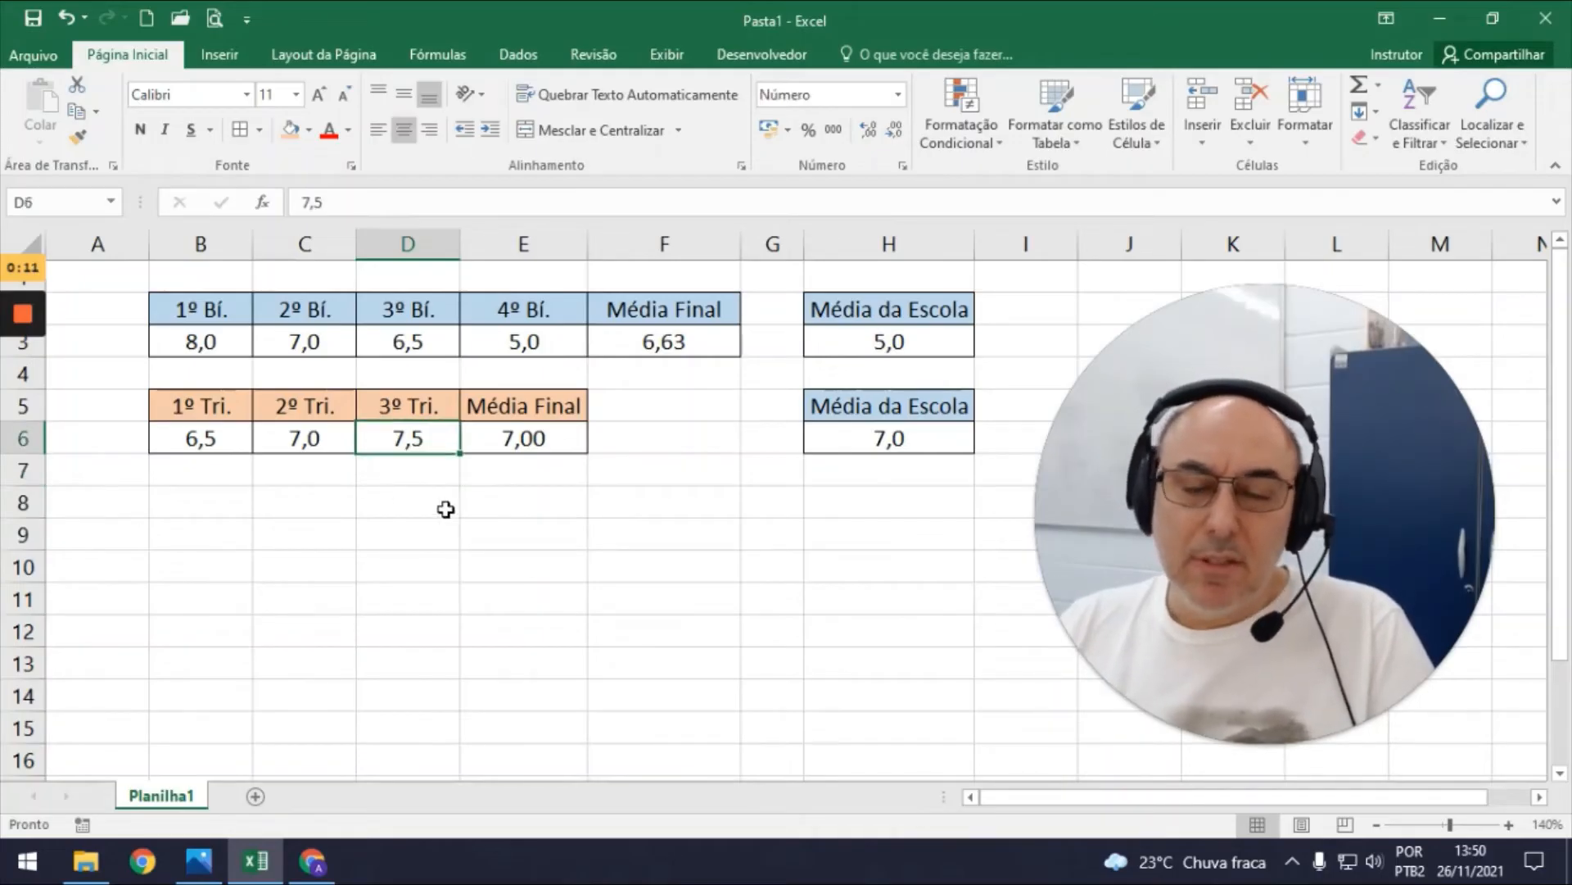
left_click(350, 493)
left_click(221, 429)
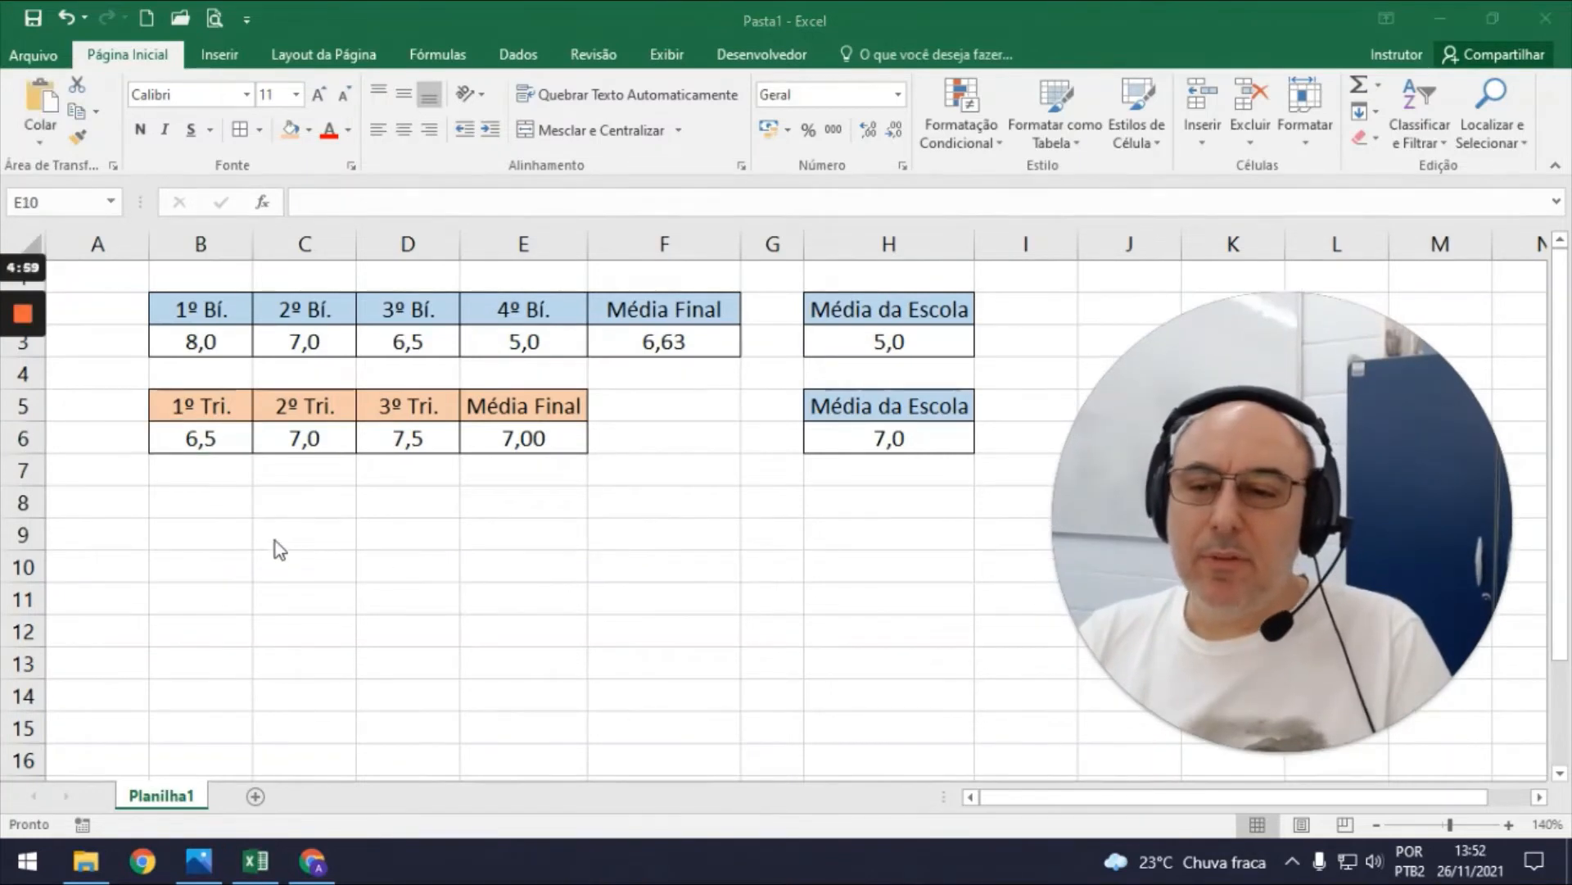
left_click(202, 510)
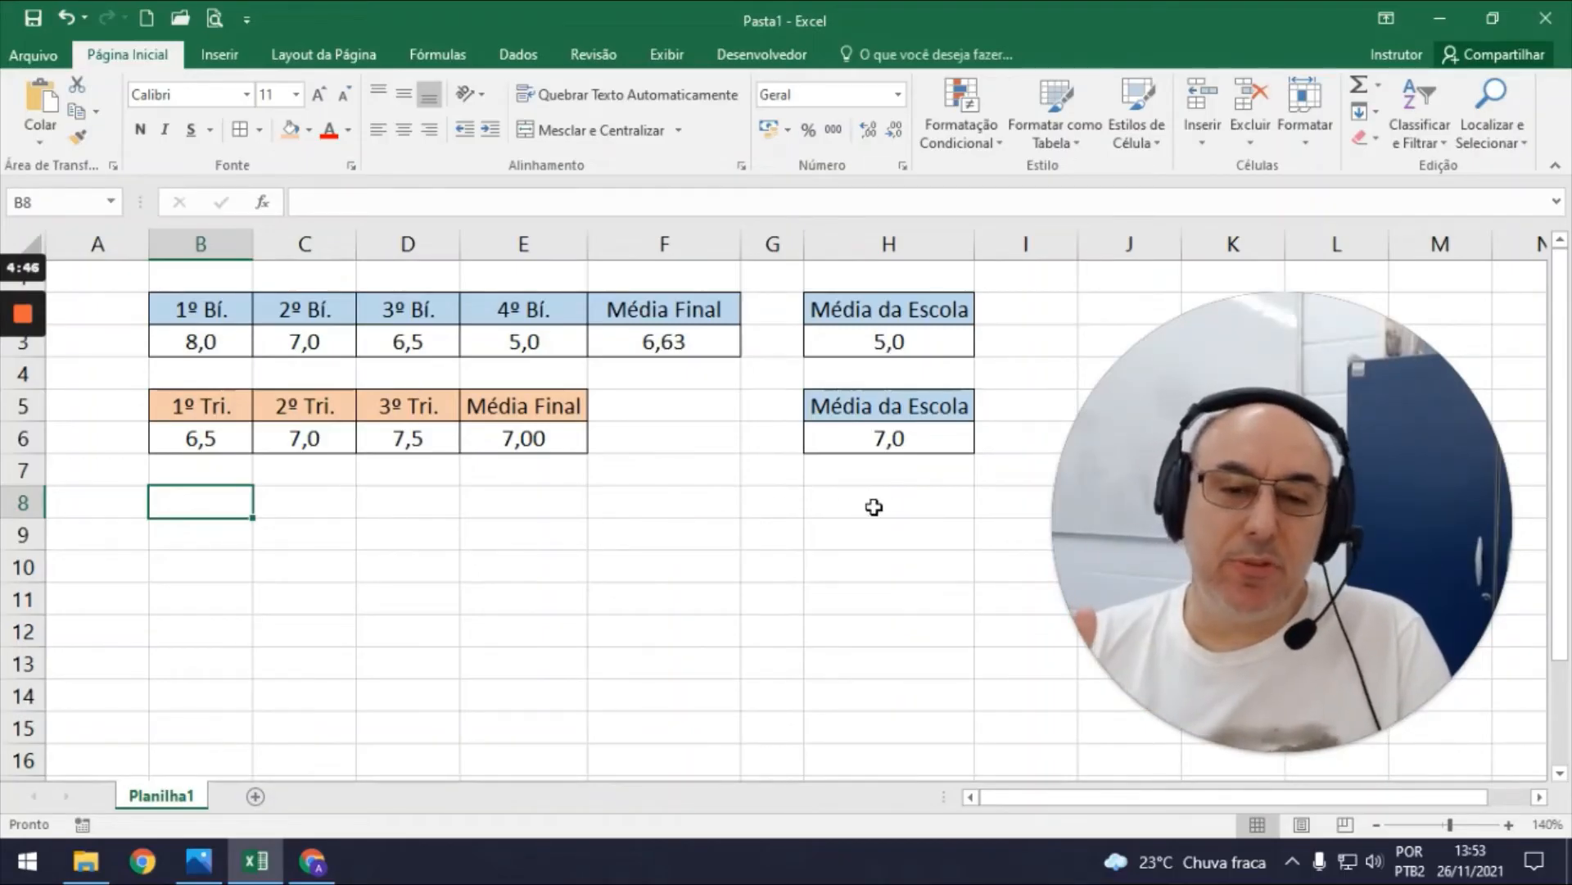
Fill the Média da Escola header in H5 with the same orange as the trimester headers.
left_click_drag(891, 407, 895, 443)
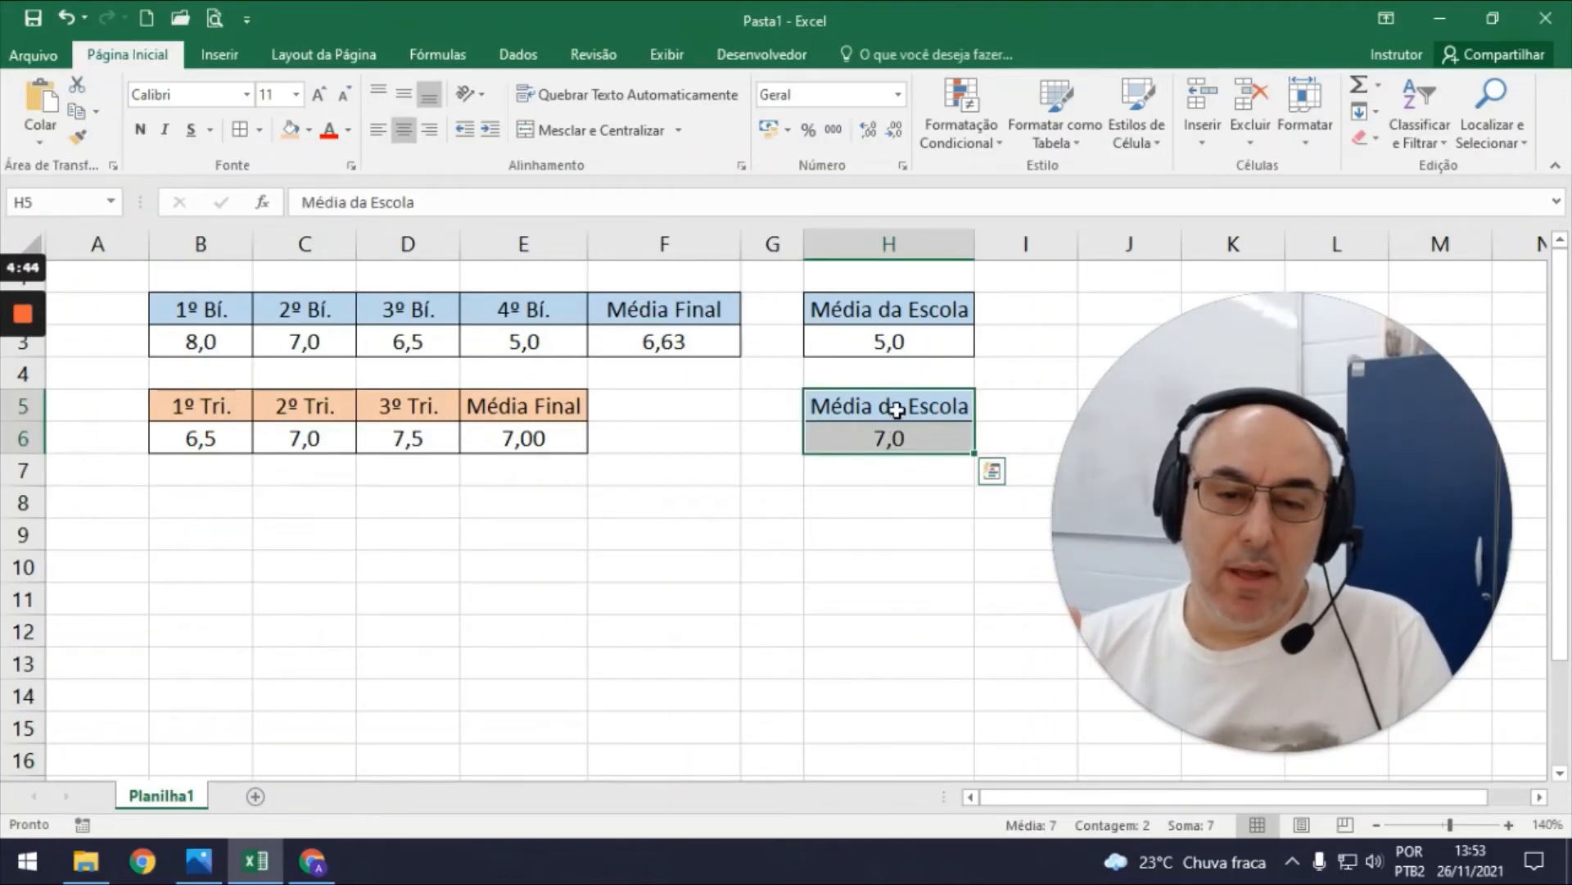
left_click(891, 407)
left_click(796, 494)
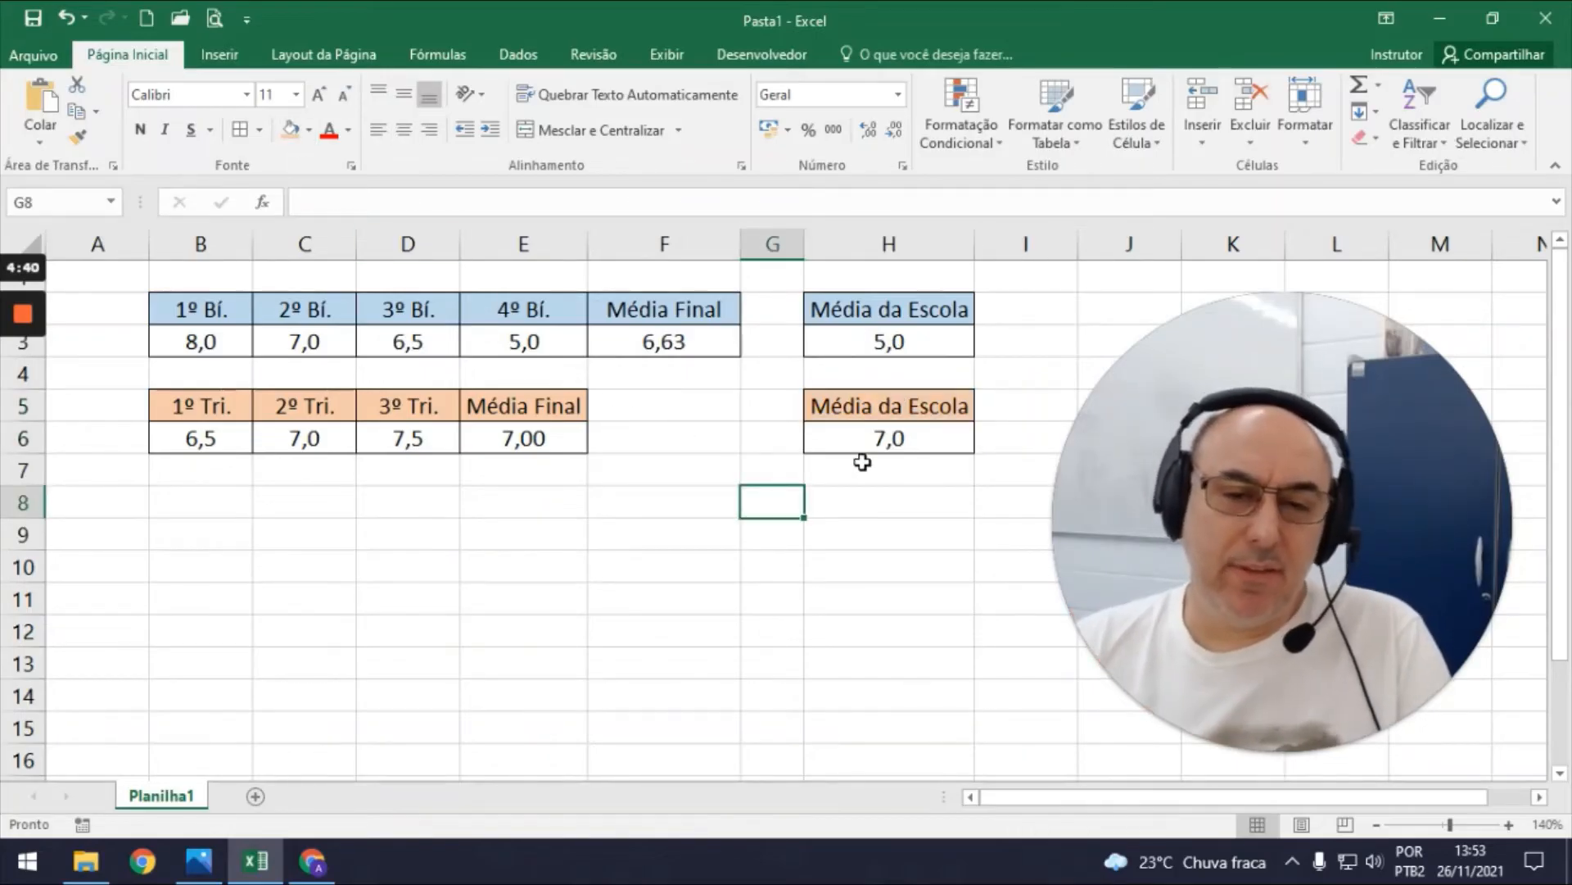
Copy the orange Média da Escola block H5:H6 to H8:H9.
left_click_drag(885, 407, 888, 443)
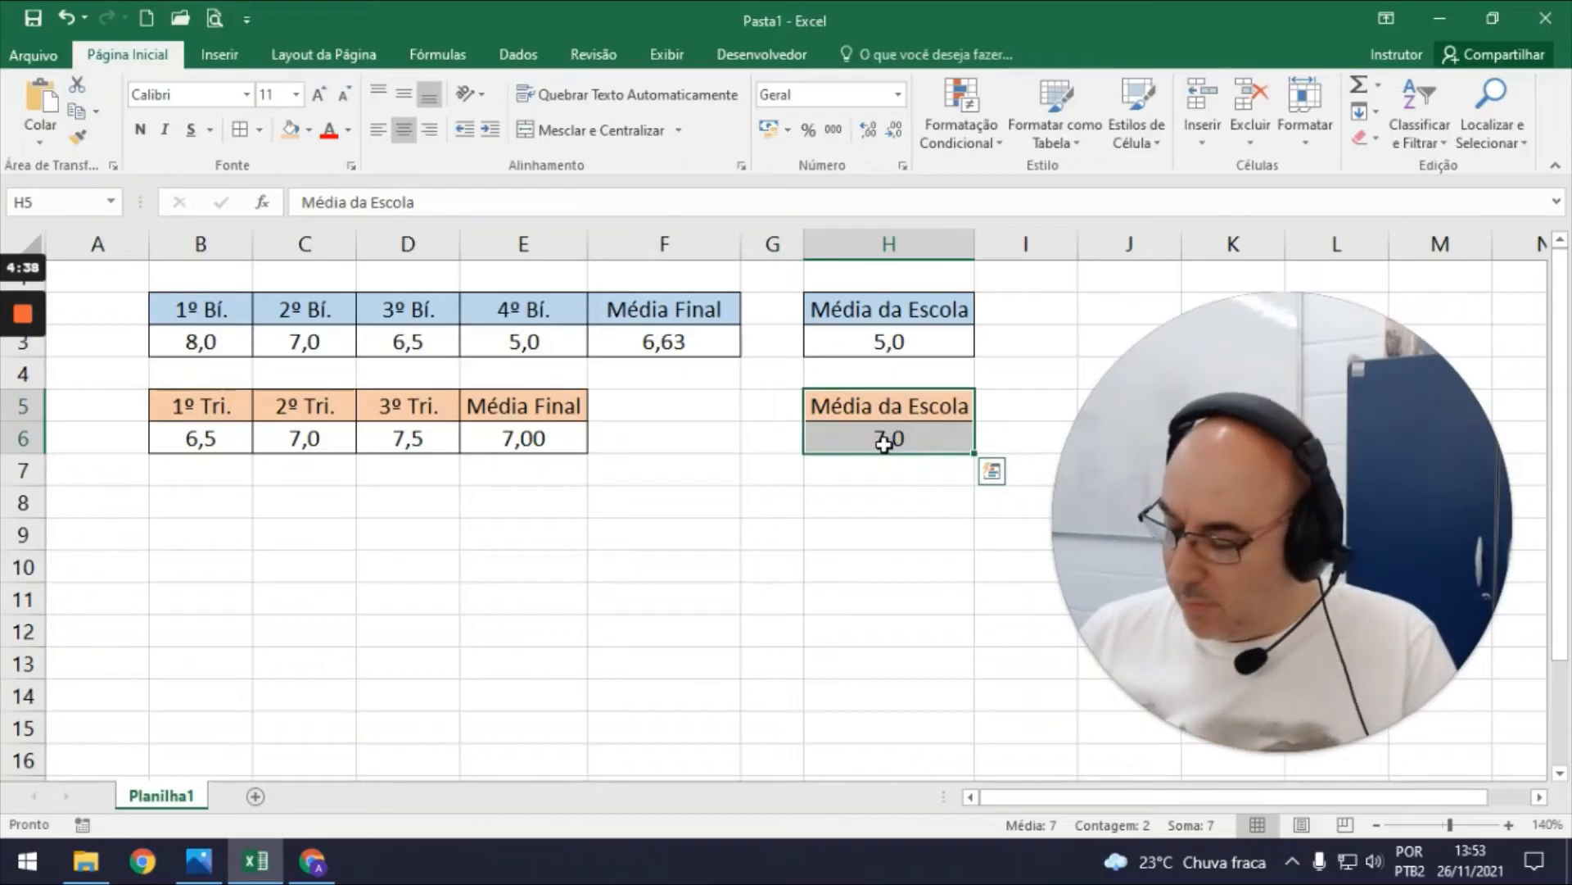
key("ctrl+c")
left_click(892, 512)
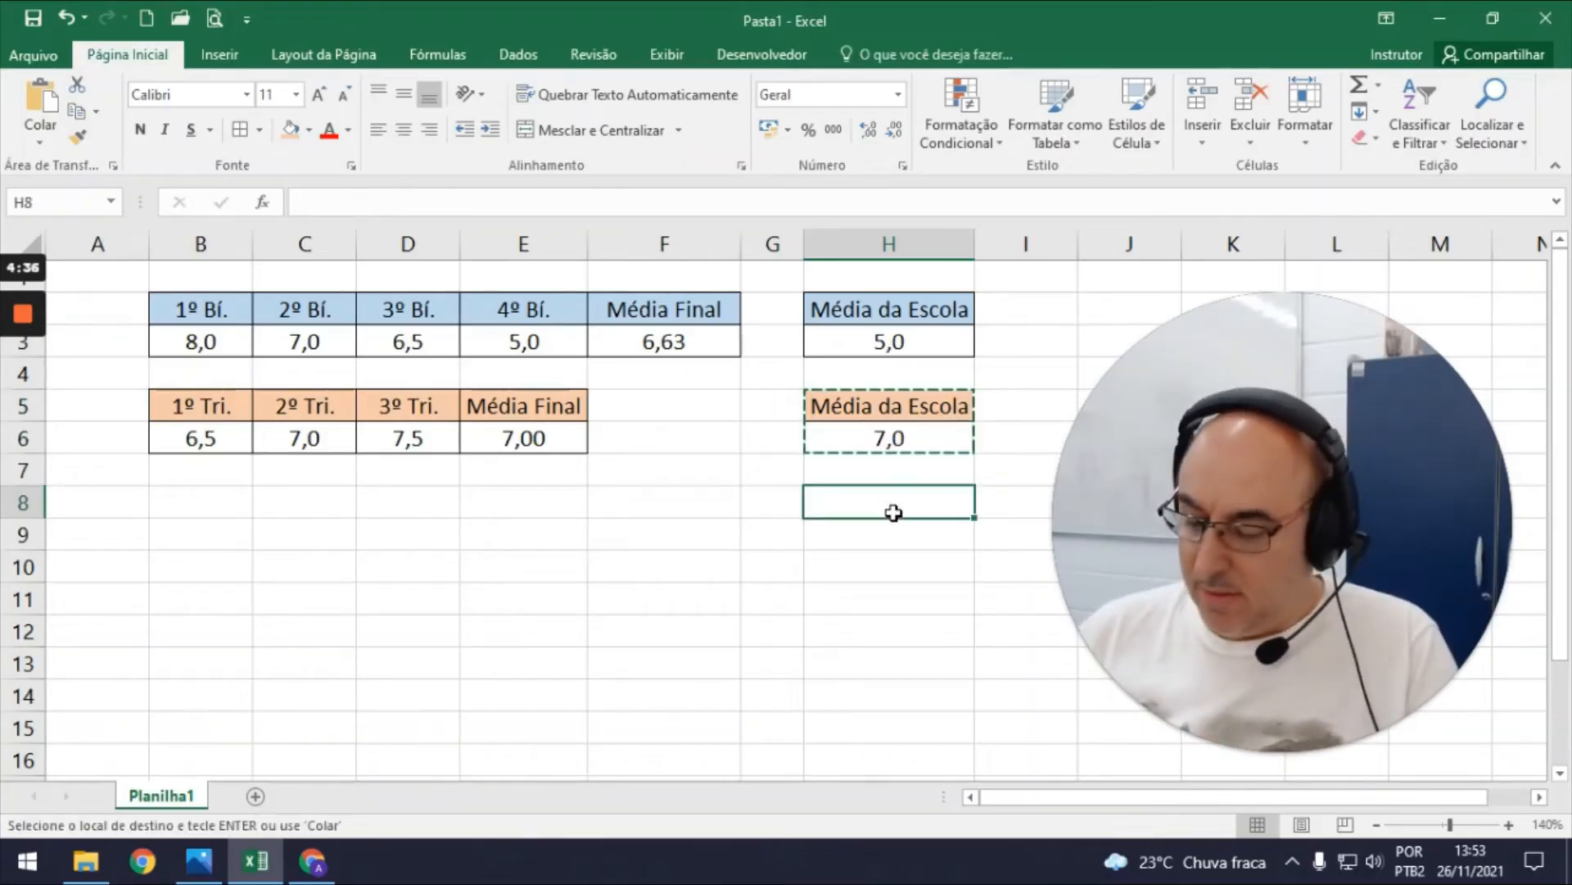
key("ctrl+v")
Set the school average in H9 to 60.
left_click(898, 536)
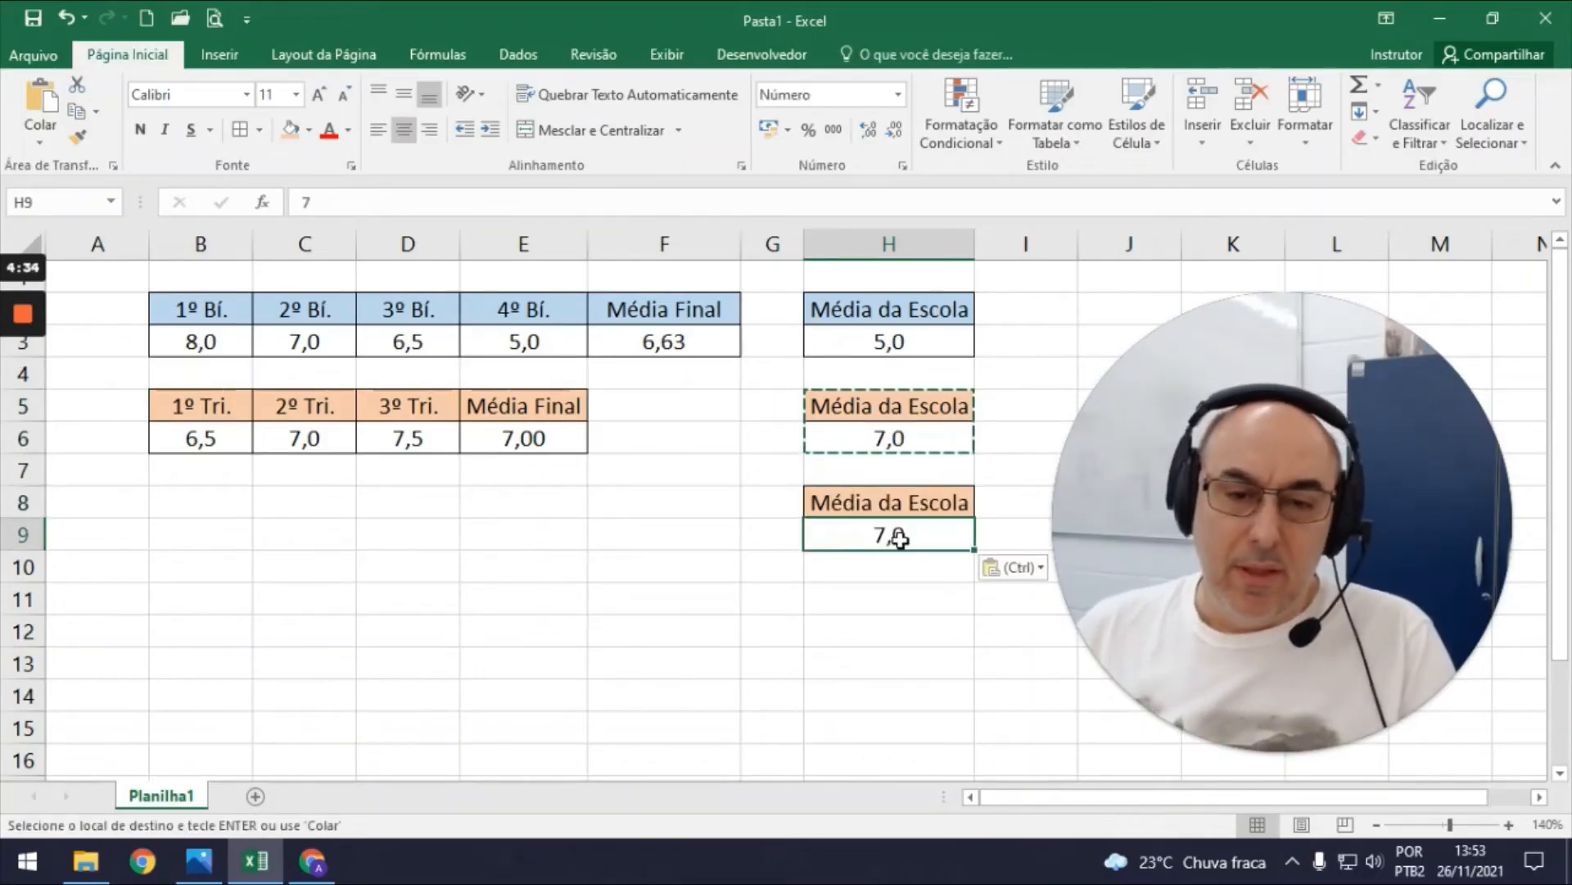
key("Escape")
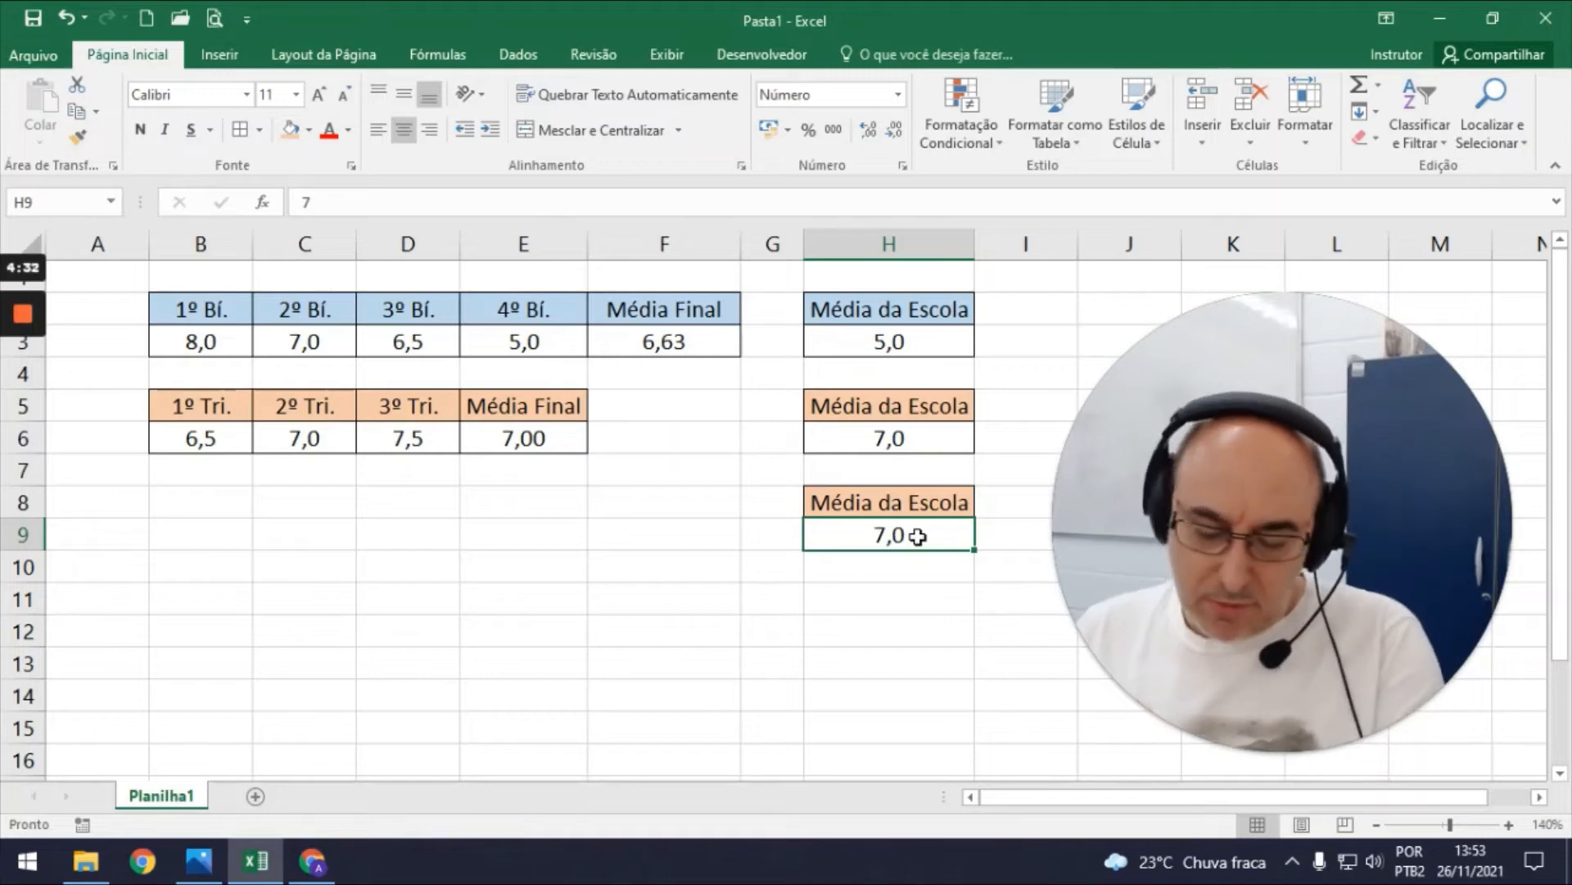
type("60")
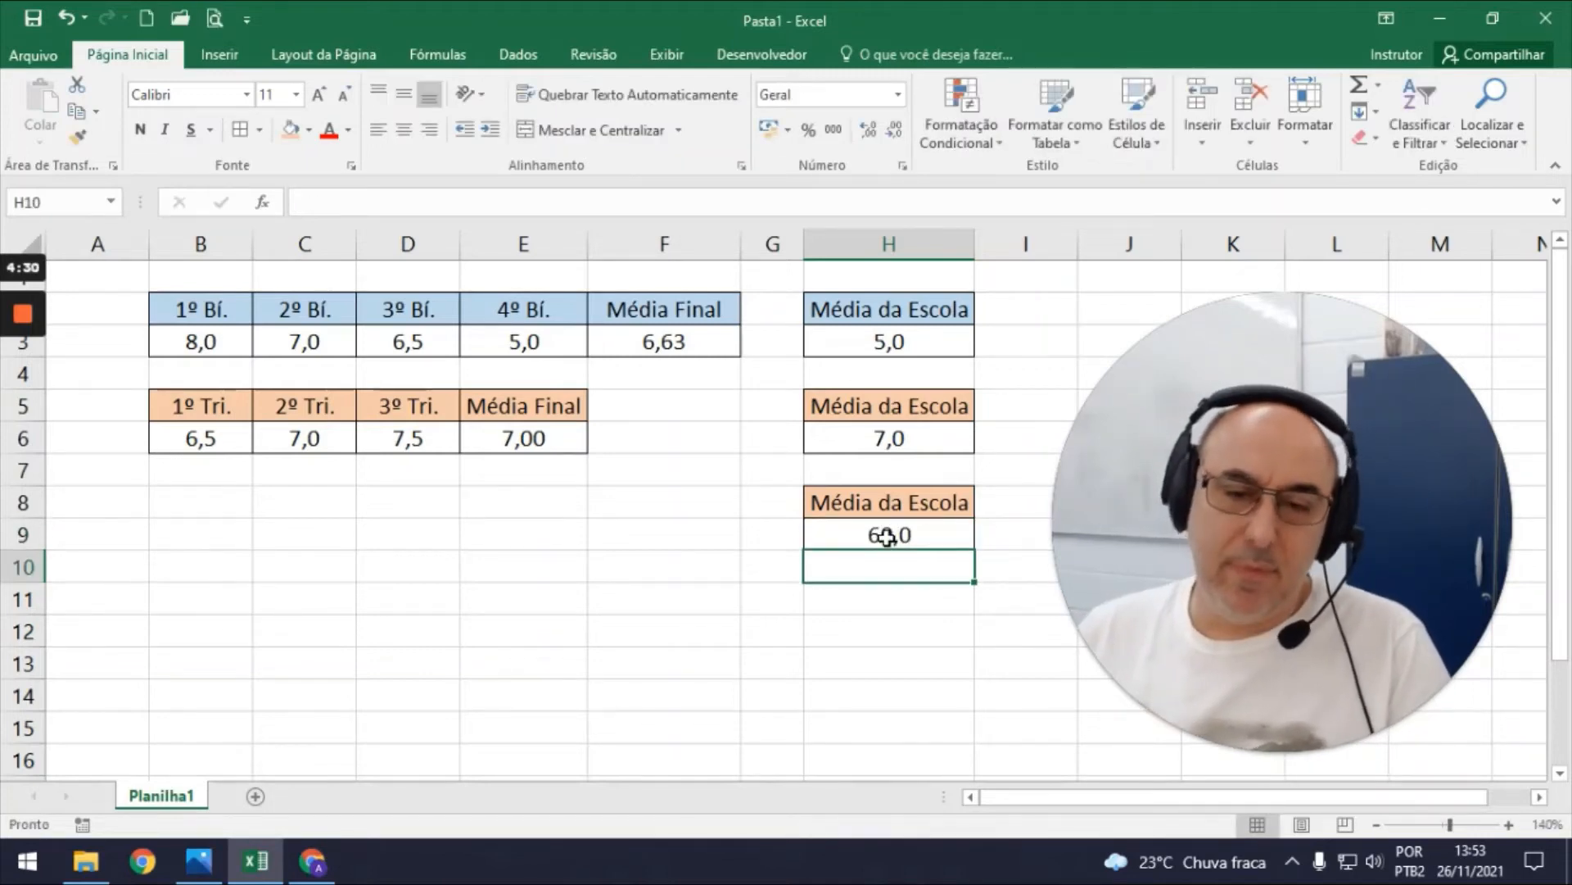
left_click(886, 534)
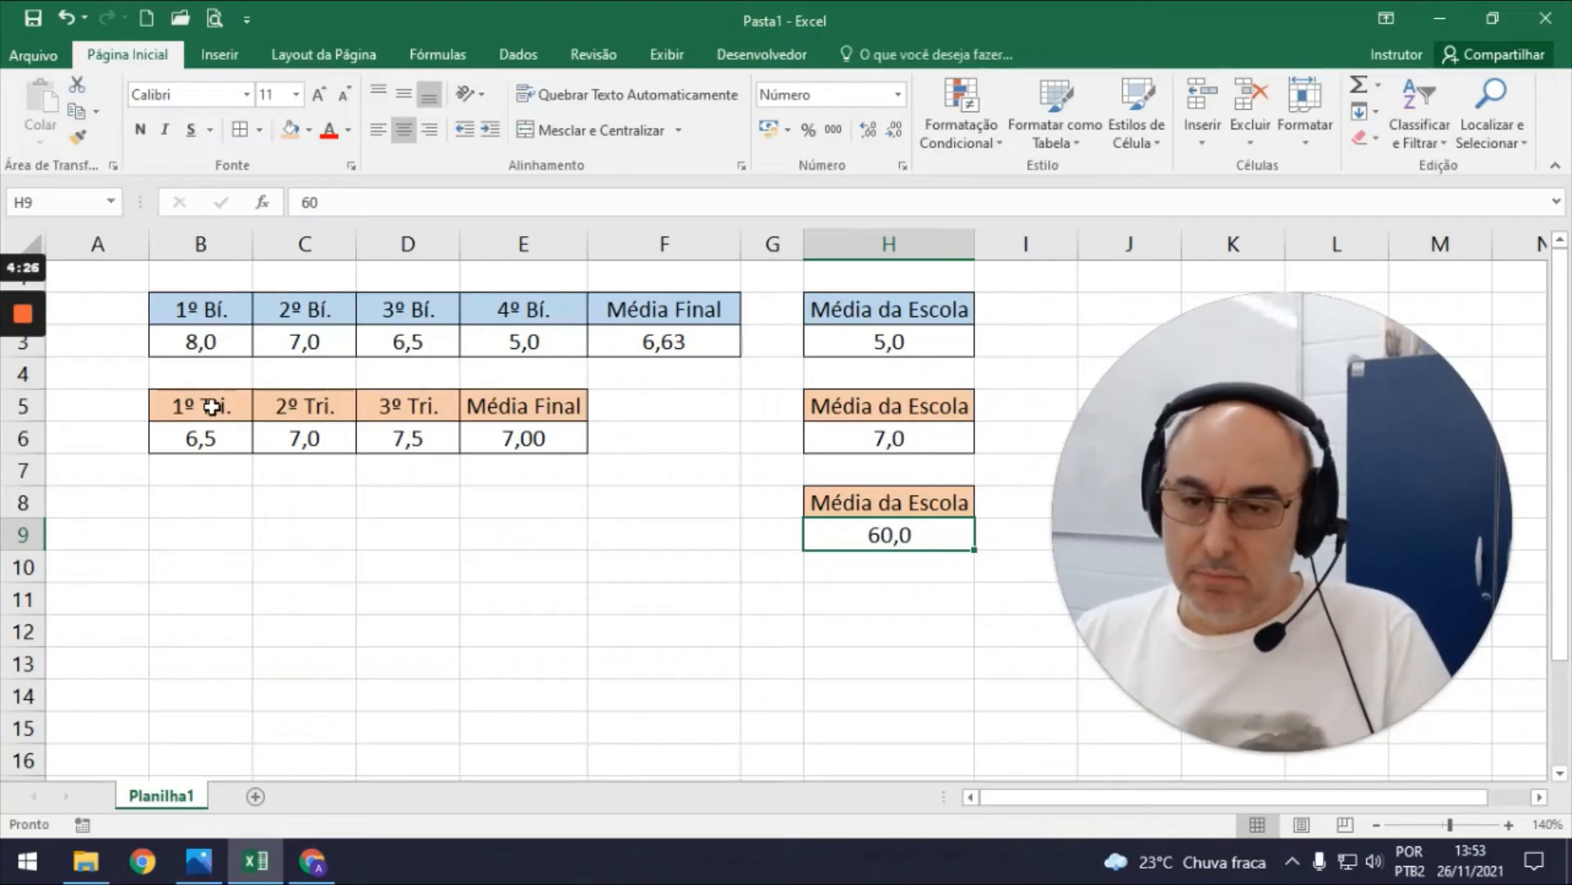
Copy the trimester table B5:E6 to B8:E9 and clear the three copied grades in B9:D9.
left_click_drag(205, 407, 514, 438)
key("ctrl+c")
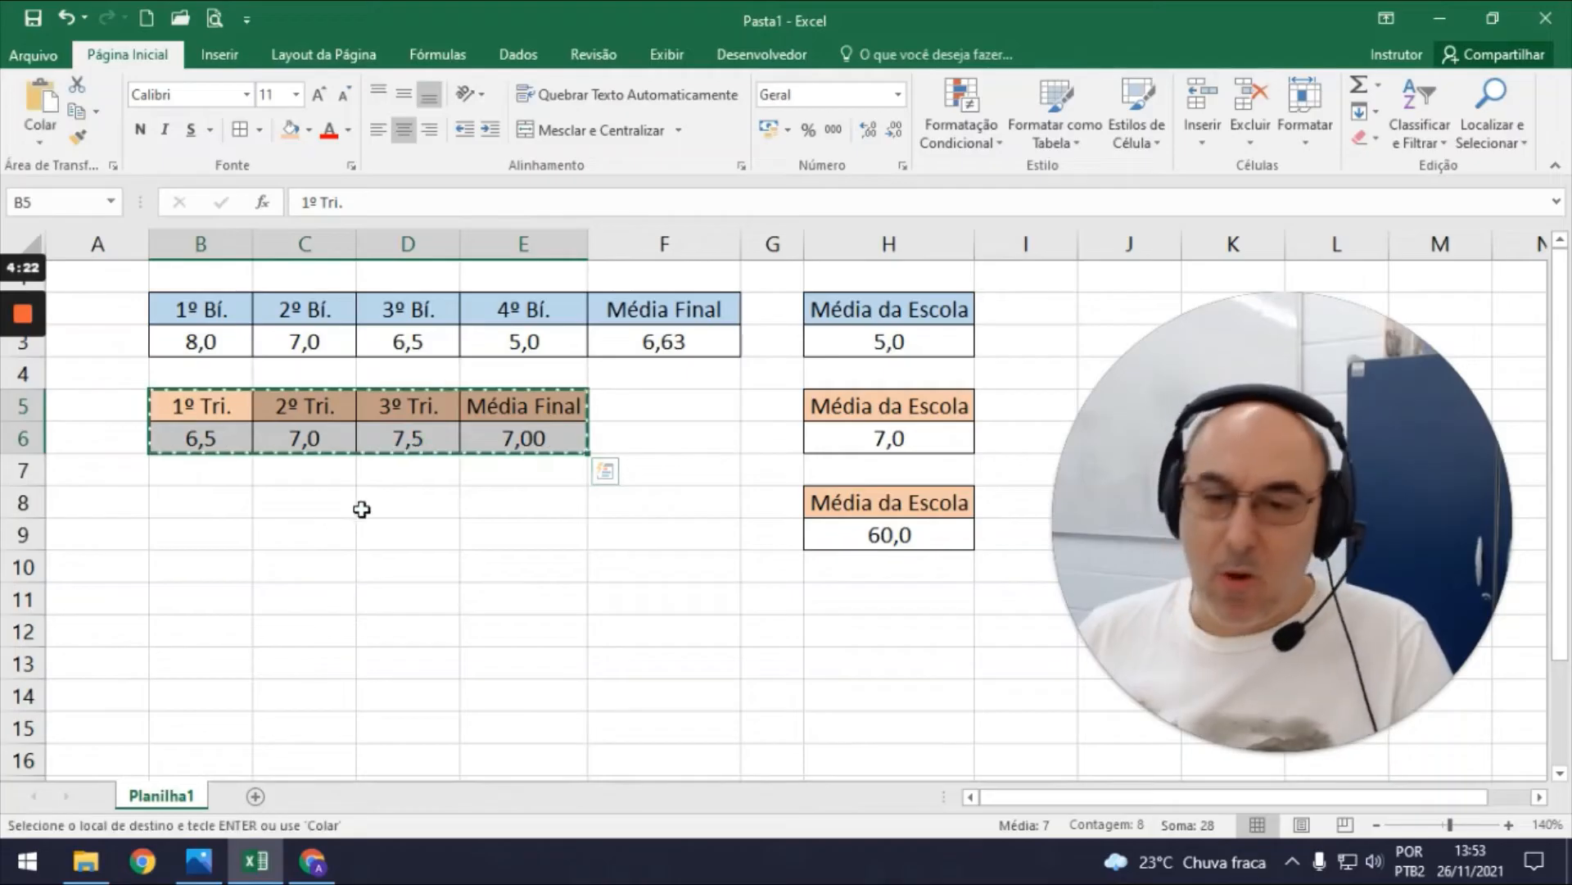
left_click(196, 502)
key("ctrl+v")
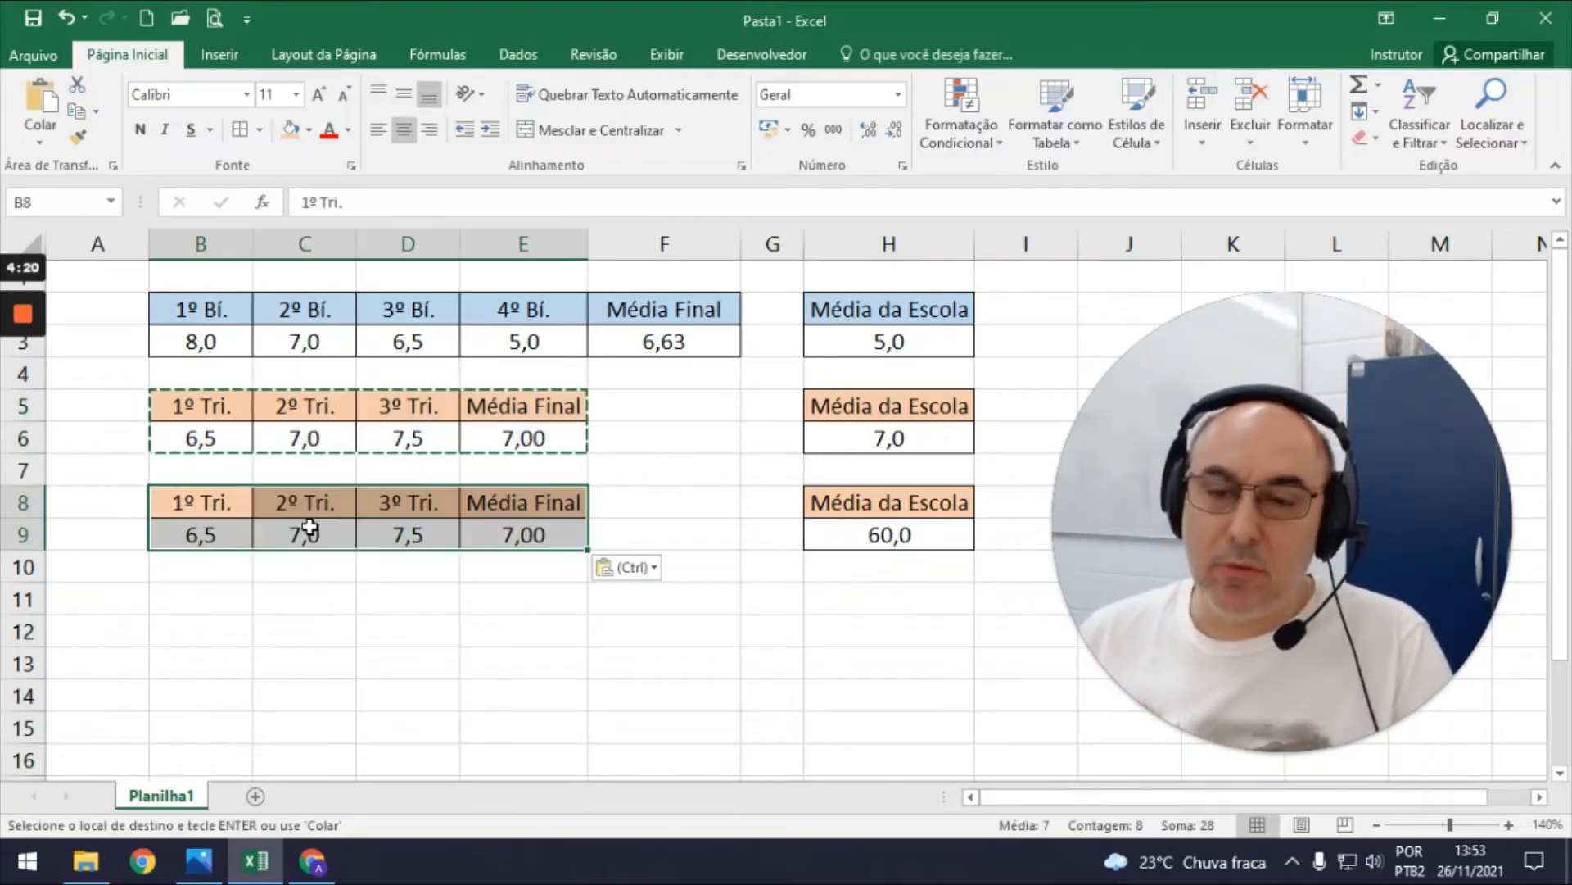
left_click(444, 606)
left_click_drag(194, 534, 408, 558)
key("Delete")
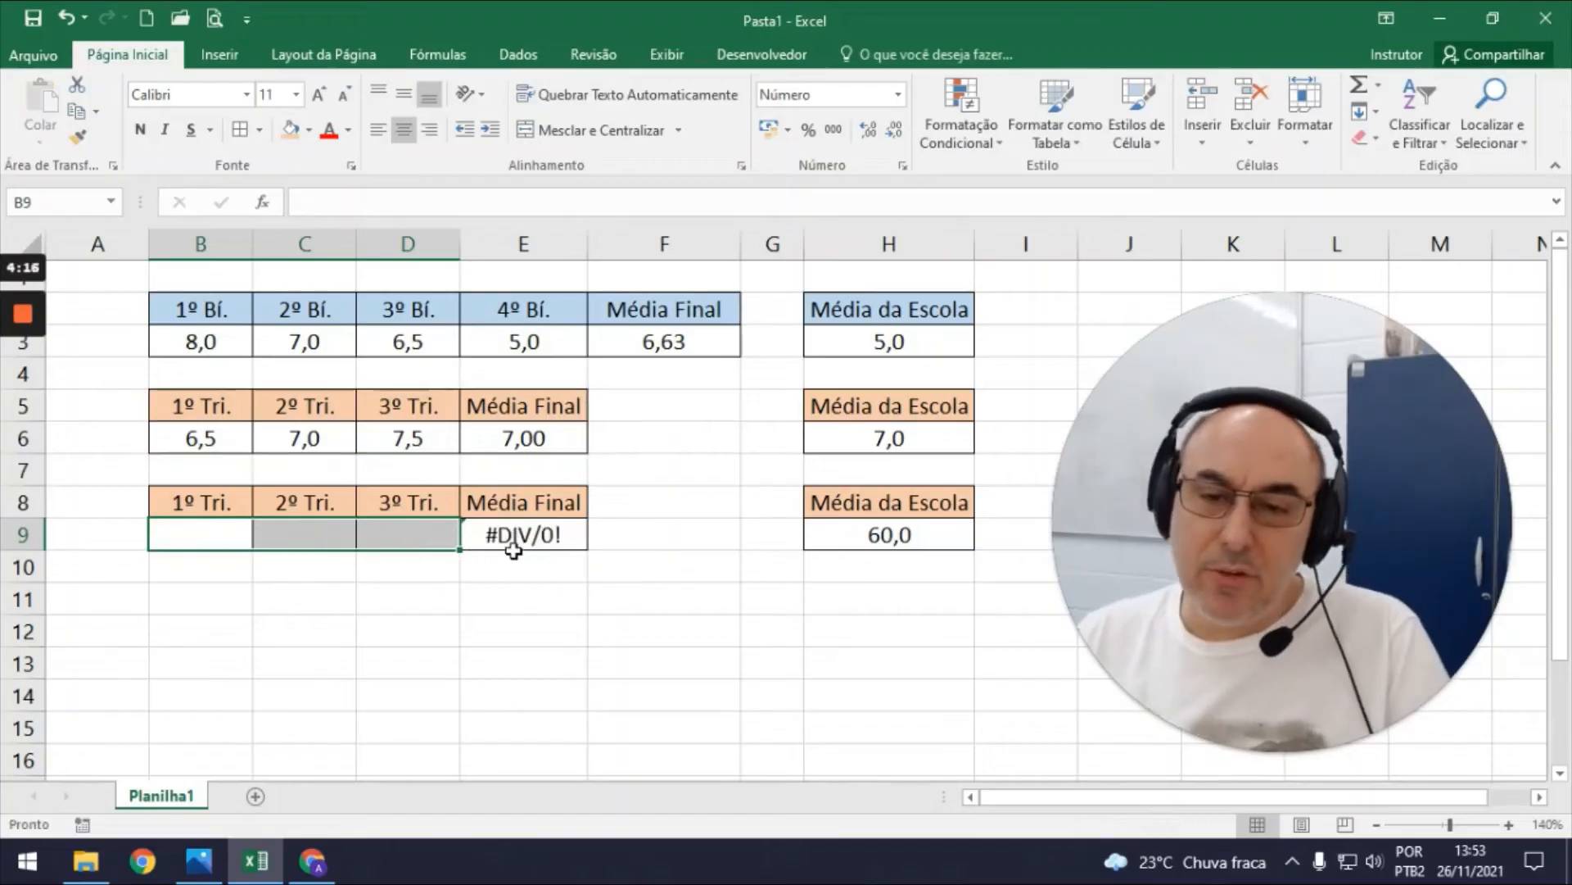
Enter the trimester grades 85, 55 and 40 in B9:D9.
left_click(209, 526)
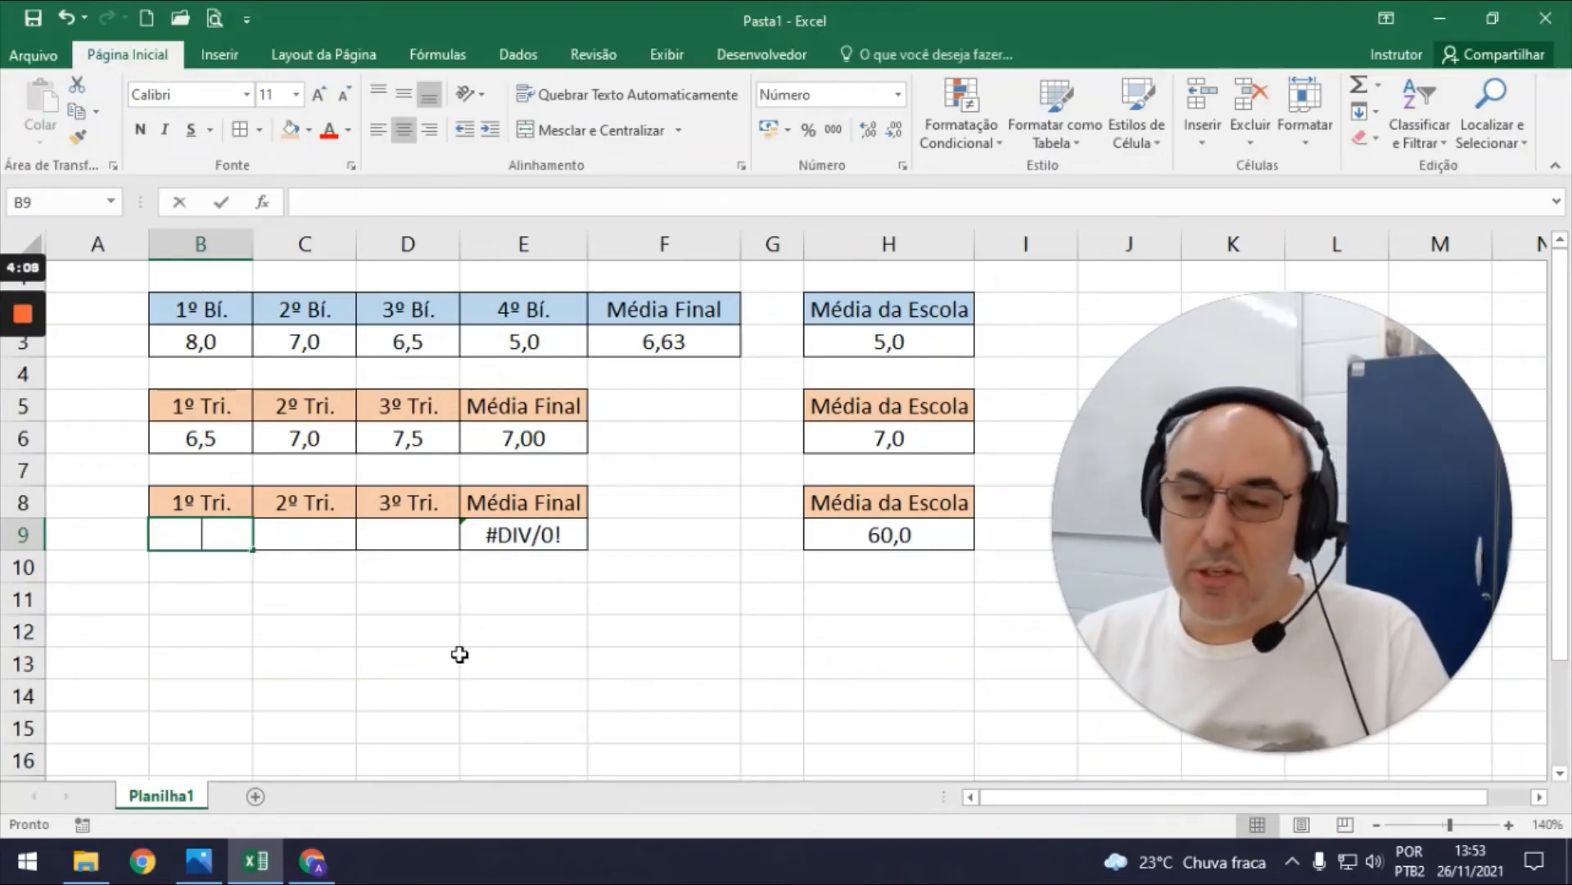
type("85")
key("Tab")
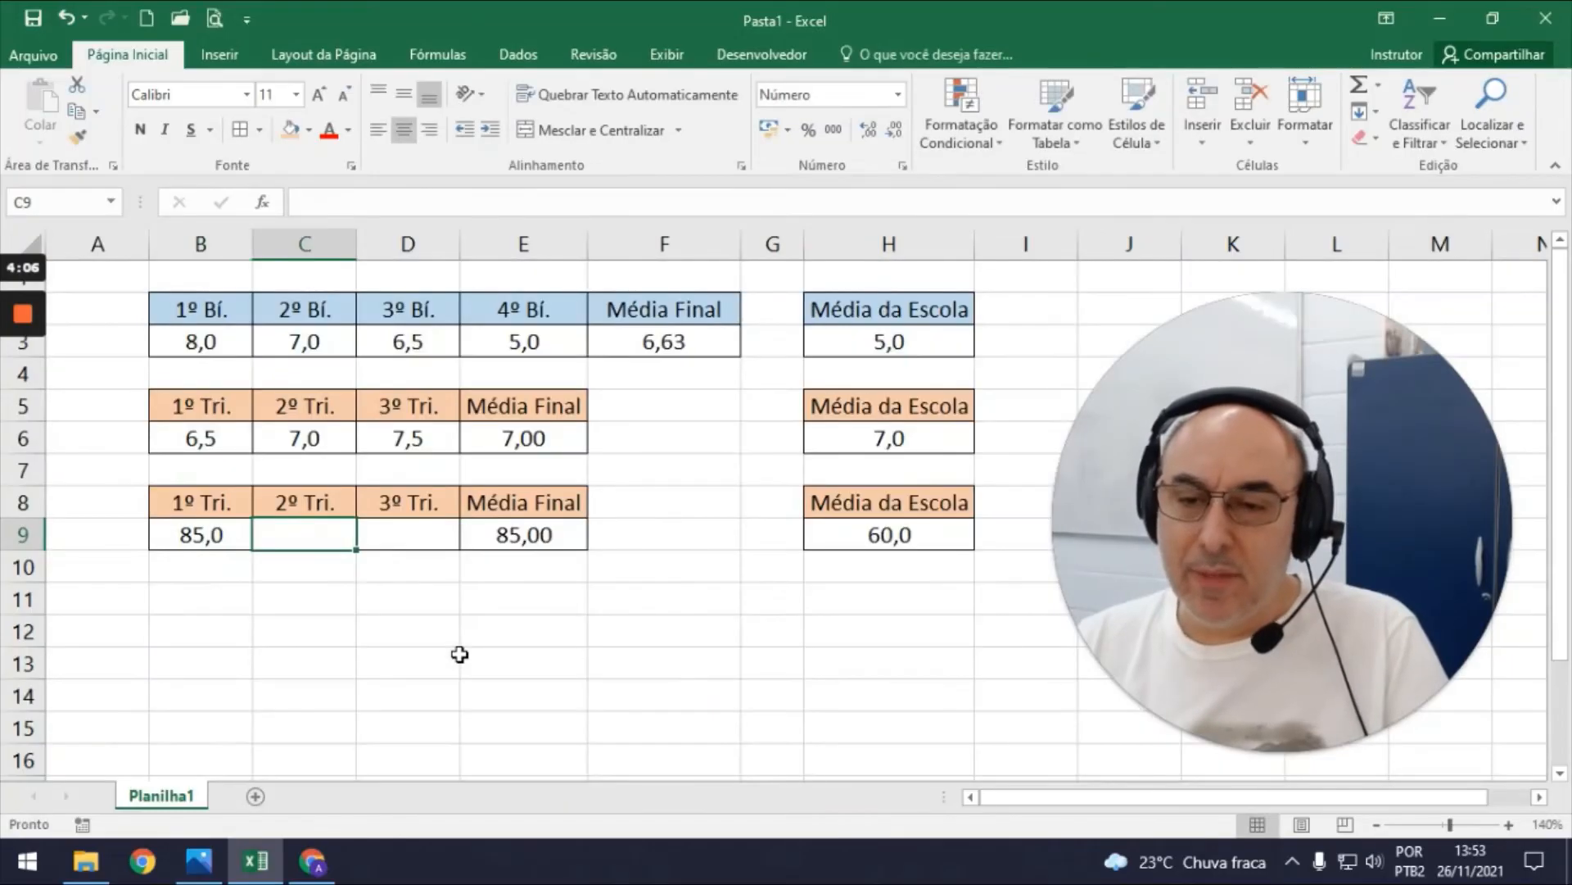
type("55")
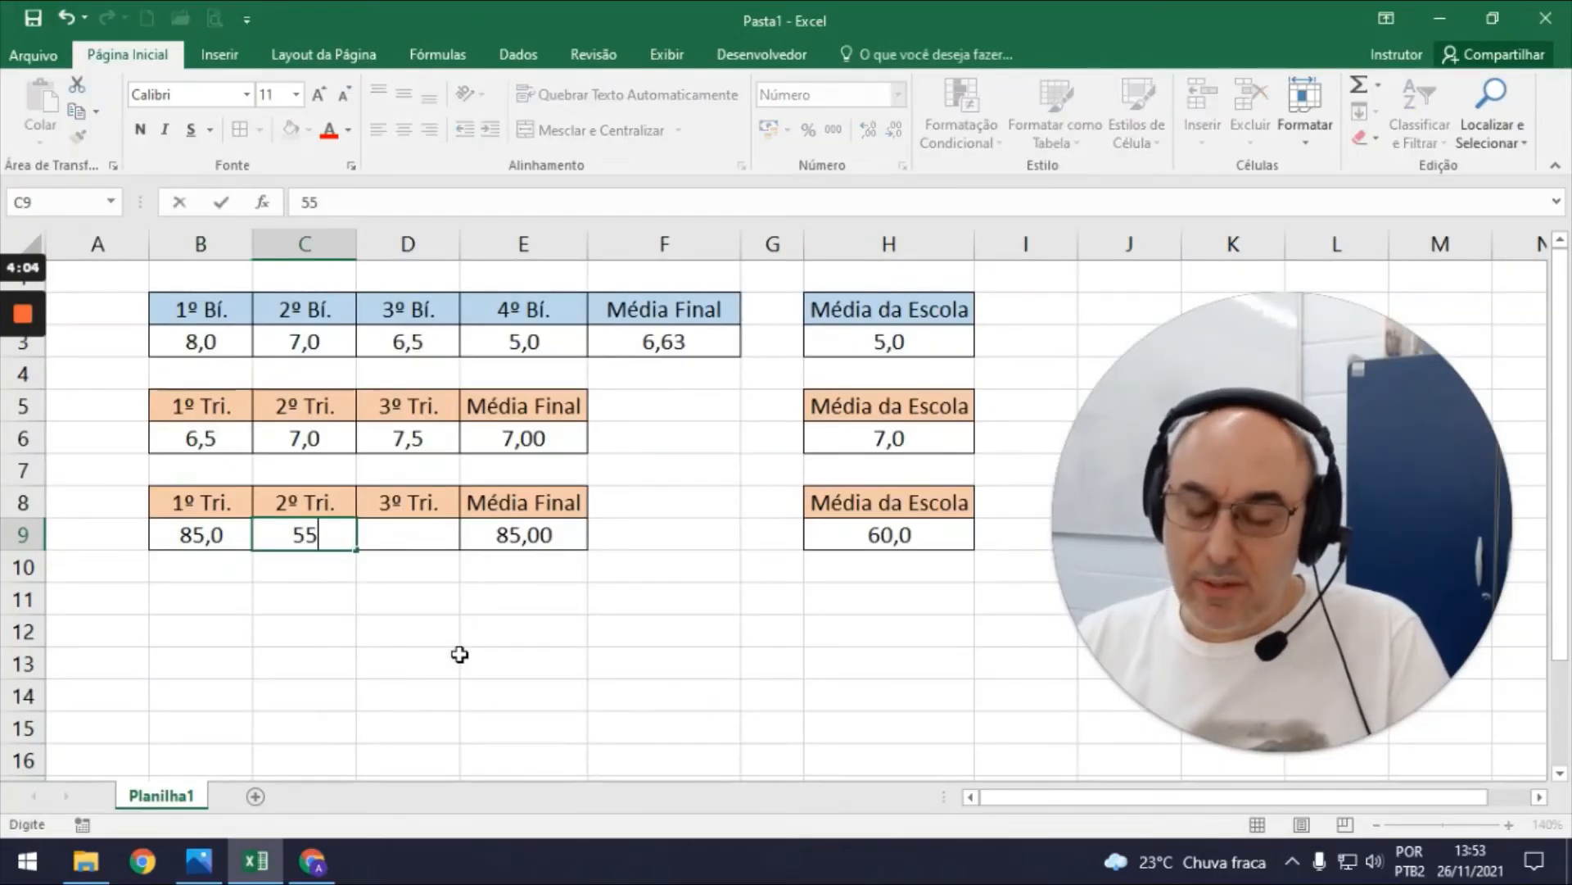
key("Tab")
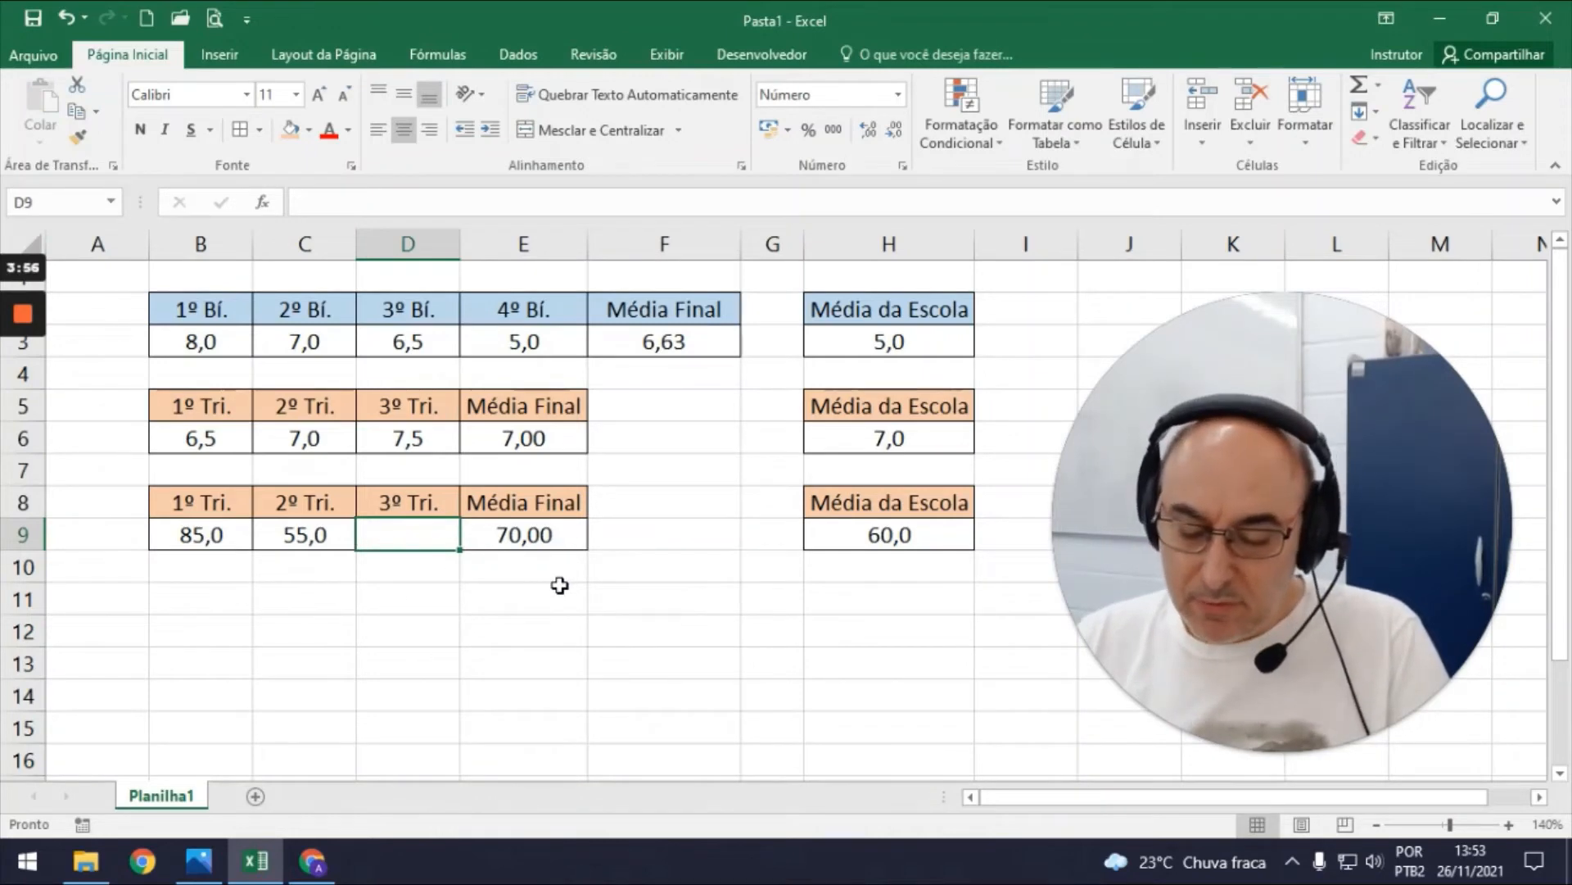
type("40")
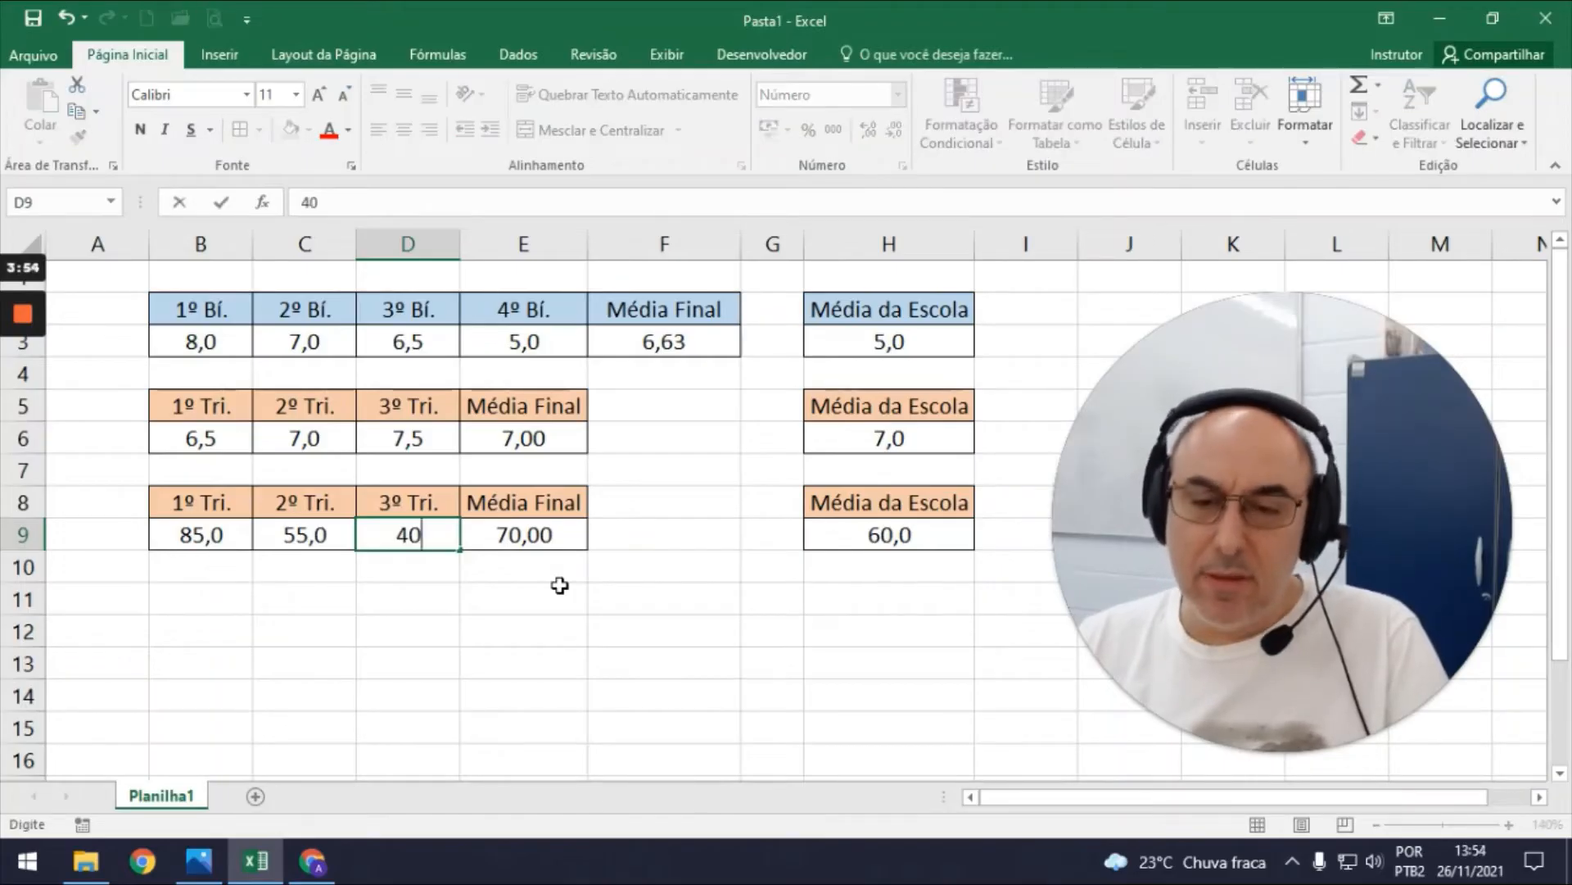
key("Return")
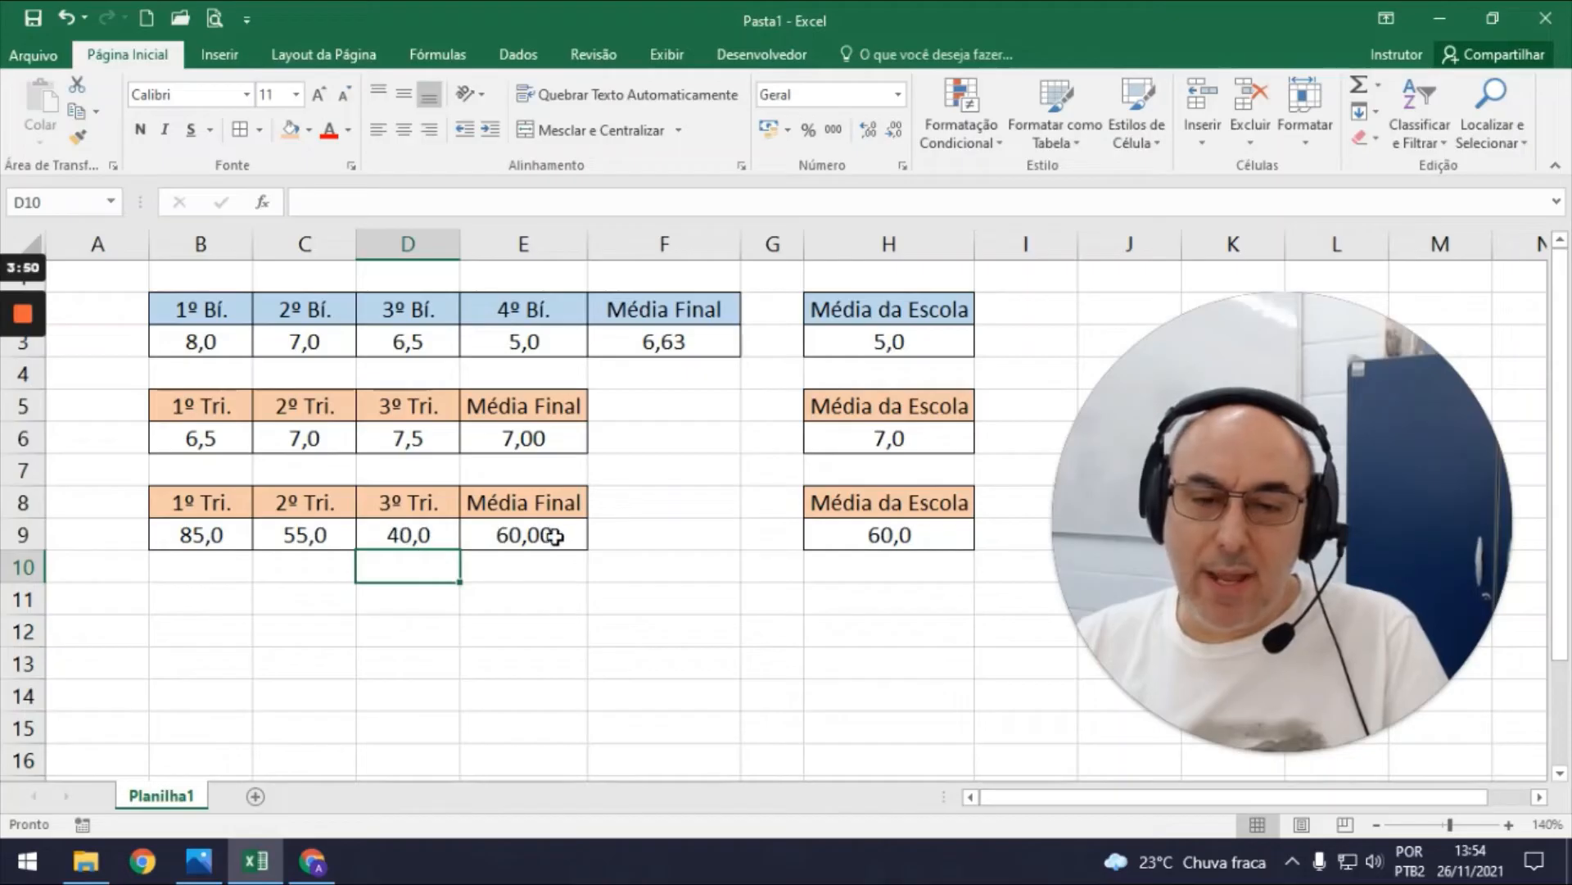
Try the third-trimester grades 50 and 60 in D9, keeping 60 as the last entry.
left_click(393, 534)
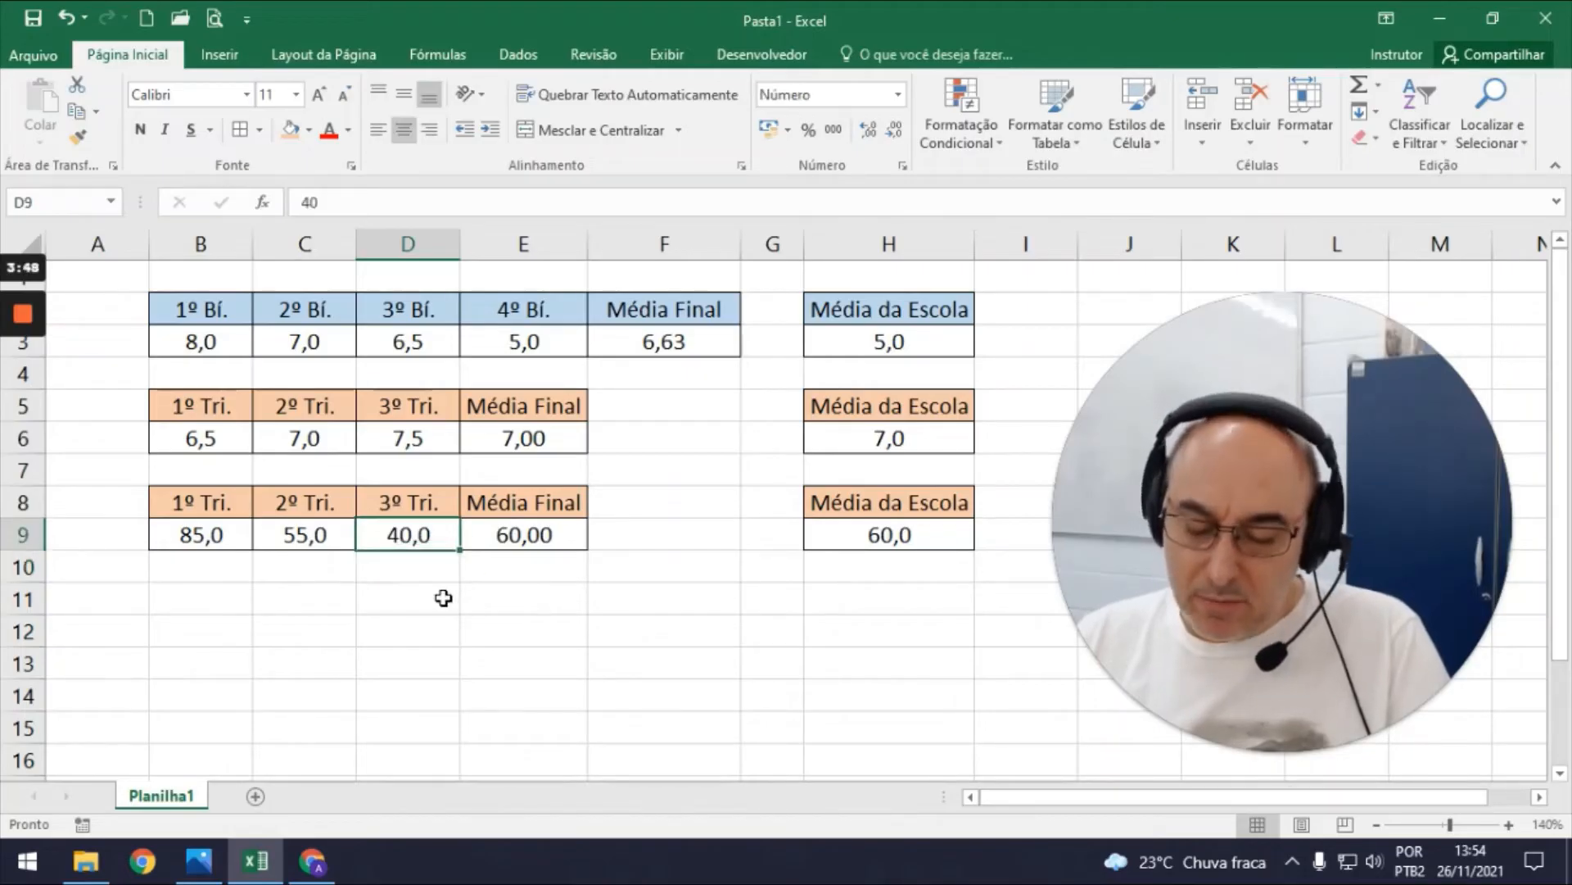
type("50")
key("Return")
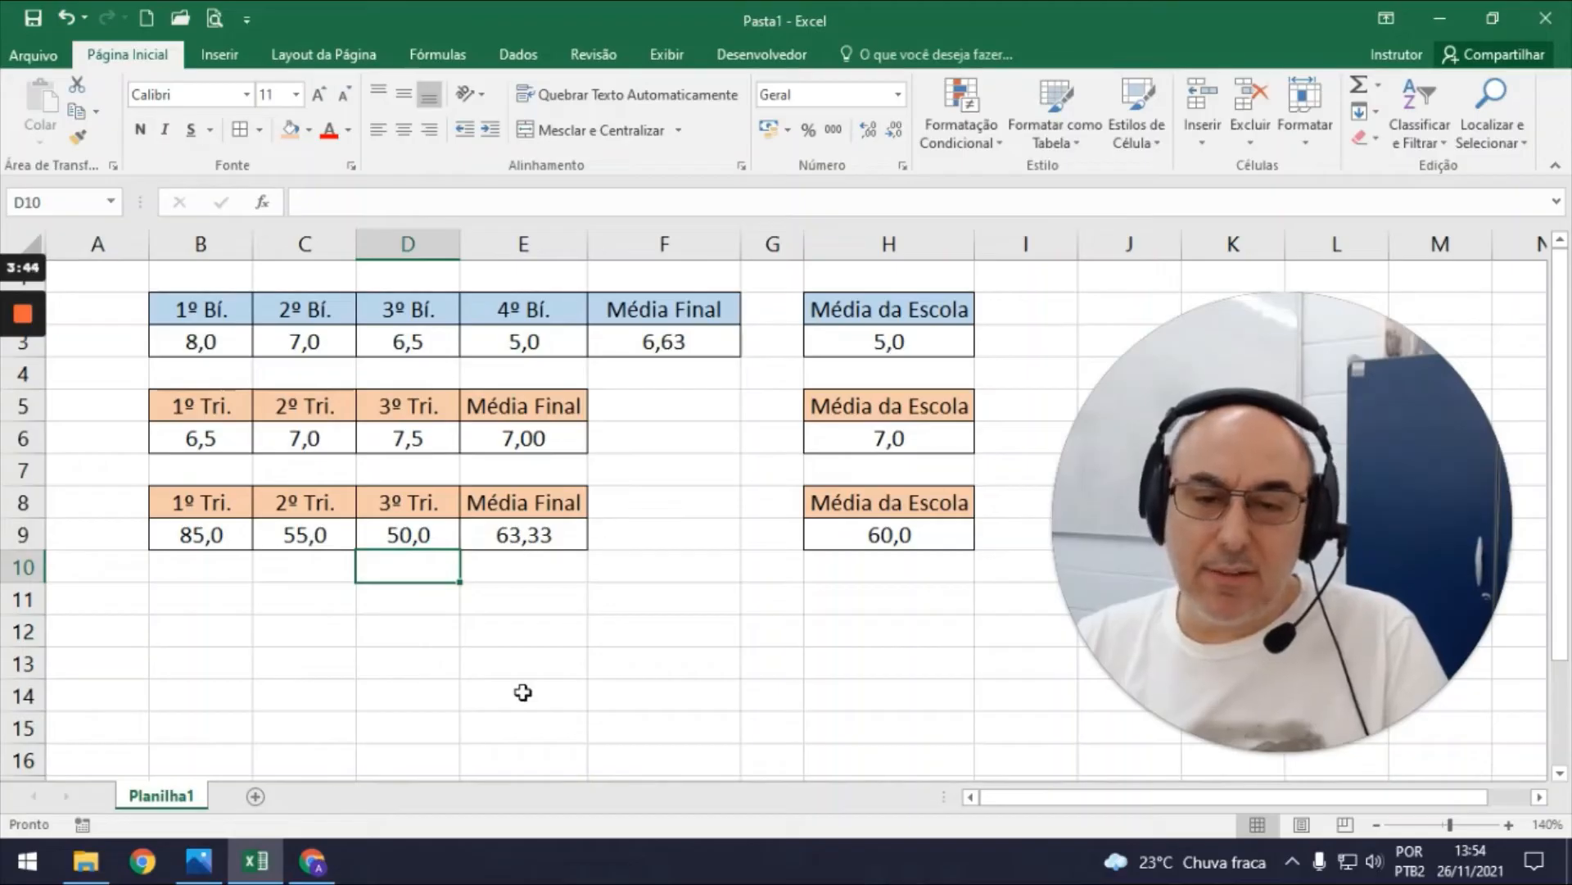
left_click(410, 534)
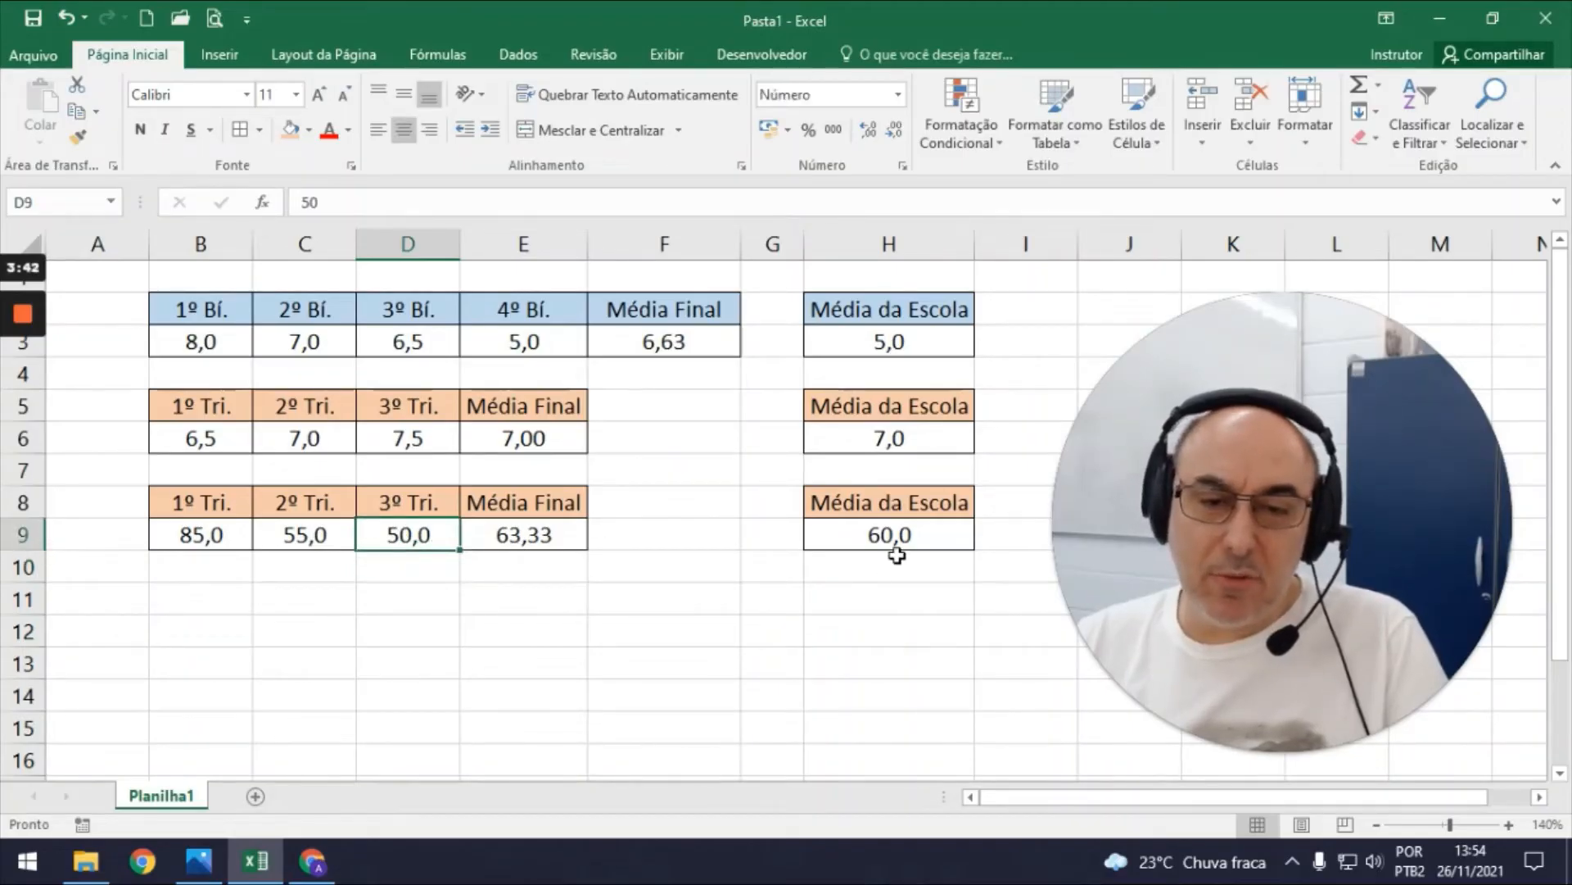
type("60")
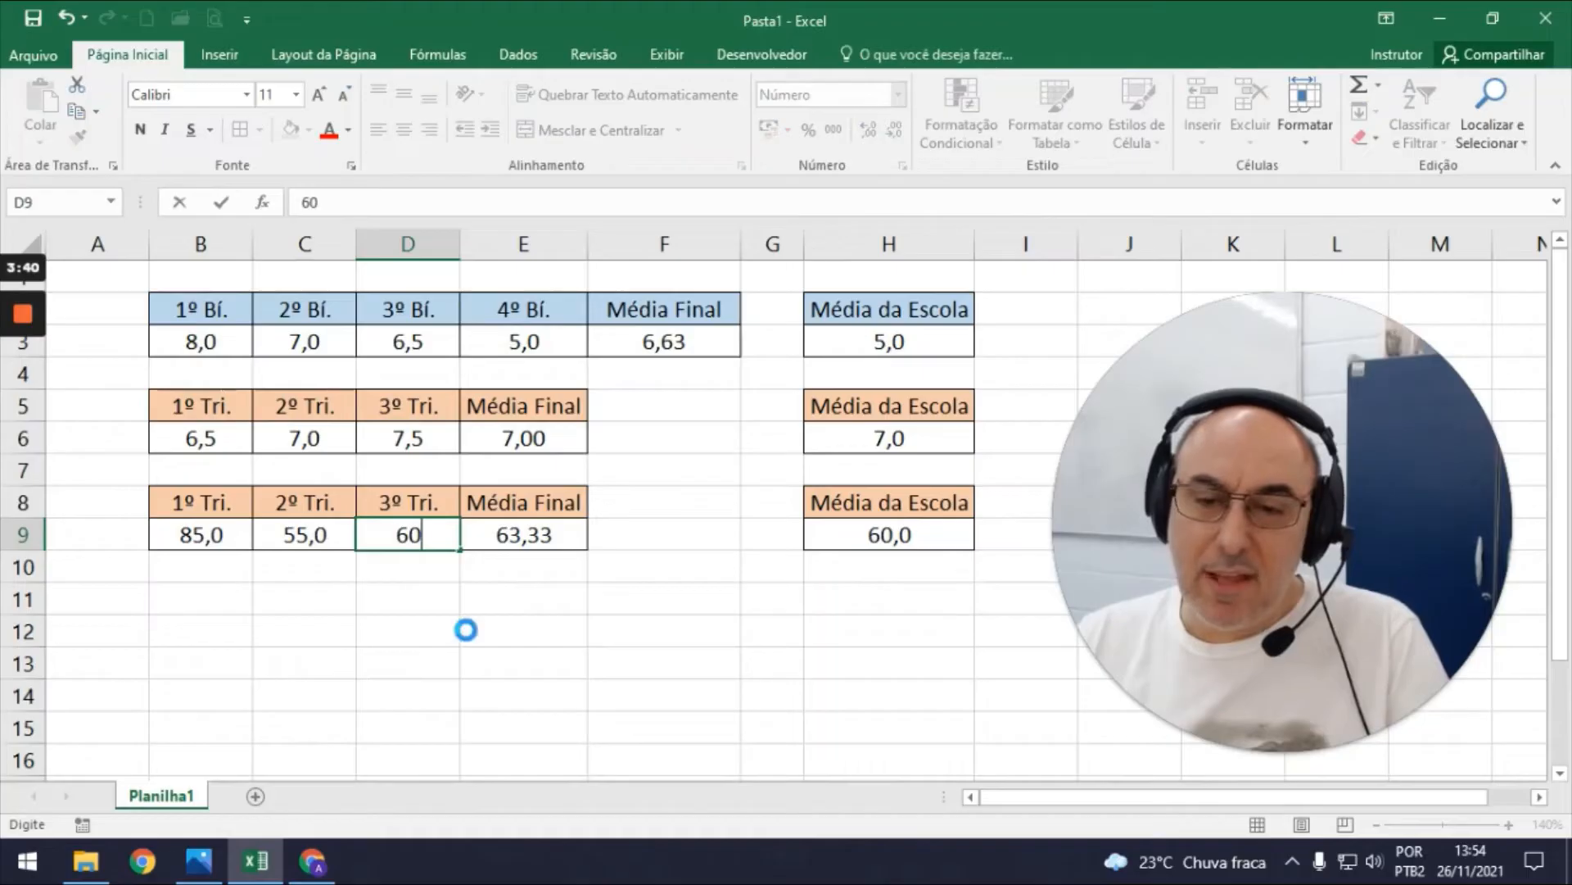
key("Return")
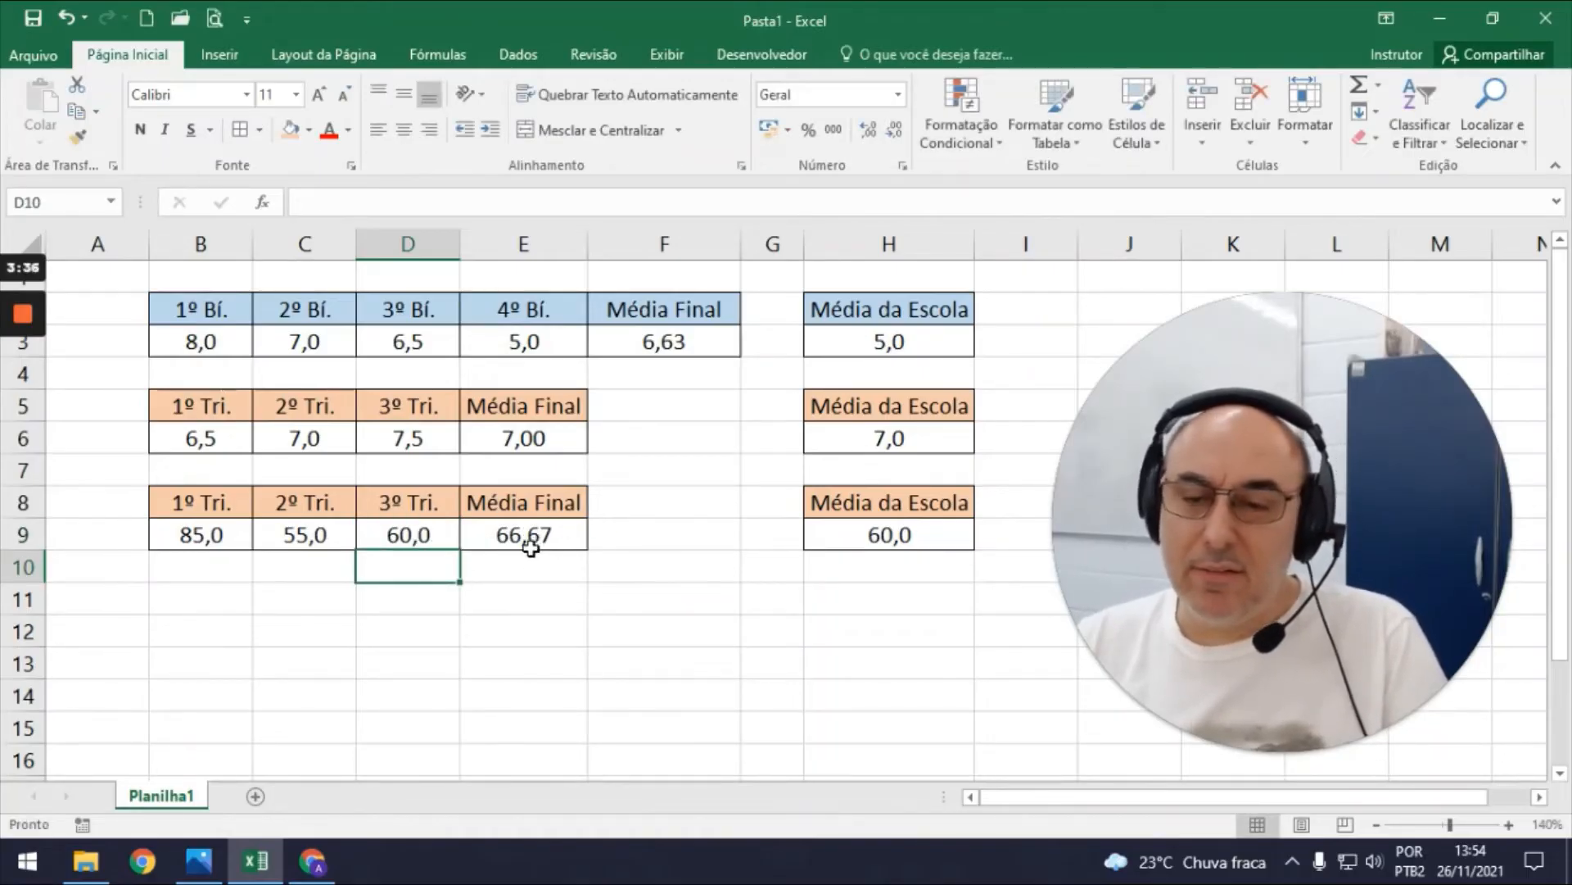
Set the first-trimester grade in B9 to 72.
left_click(201, 539)
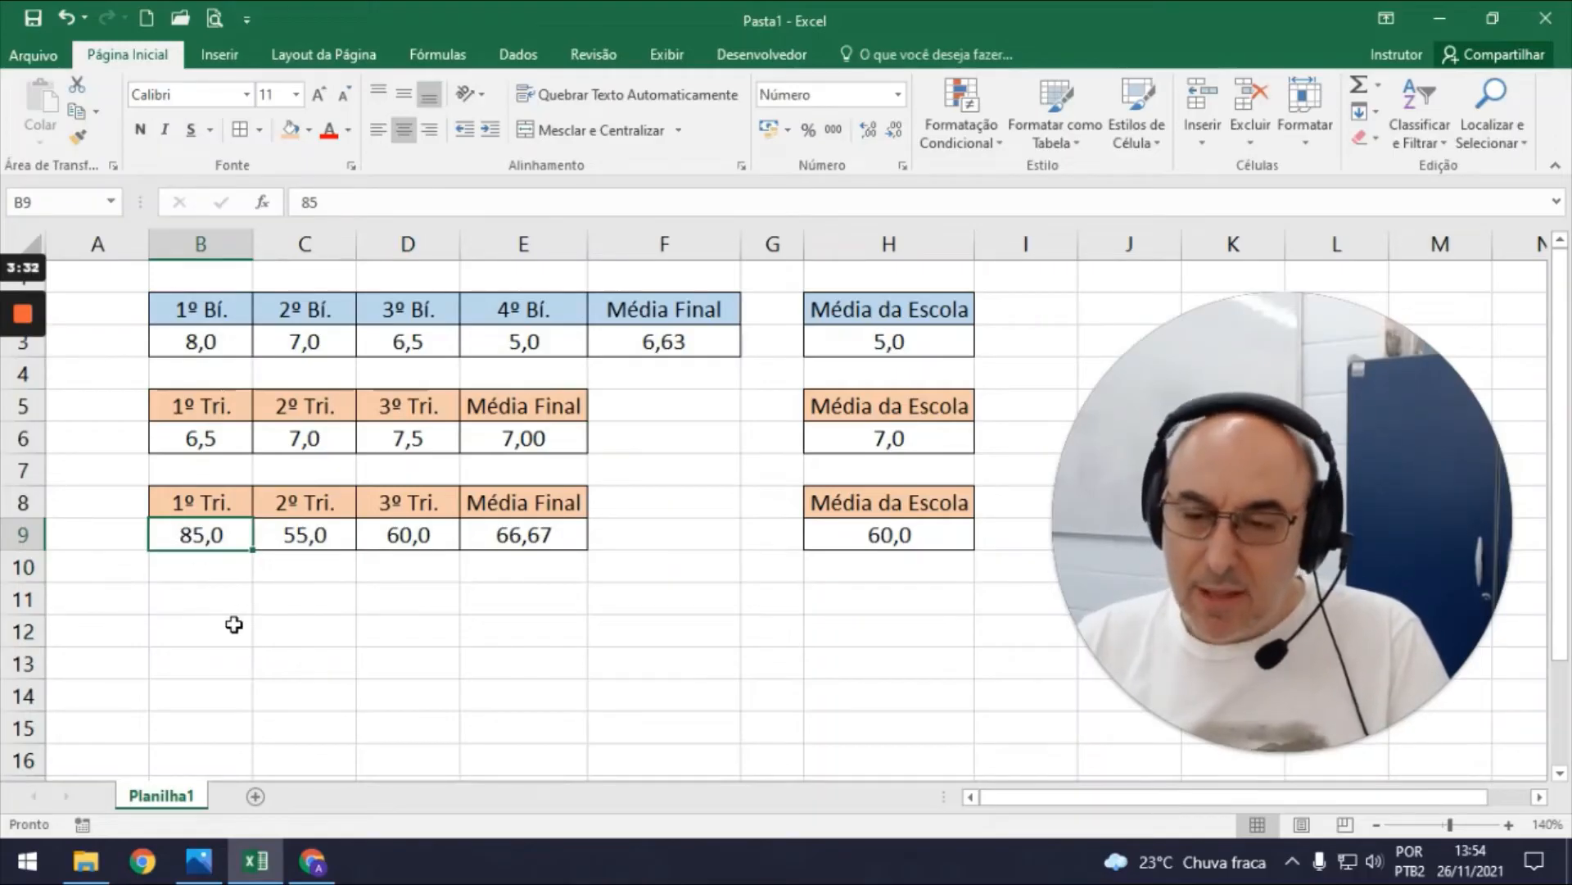
type("72")
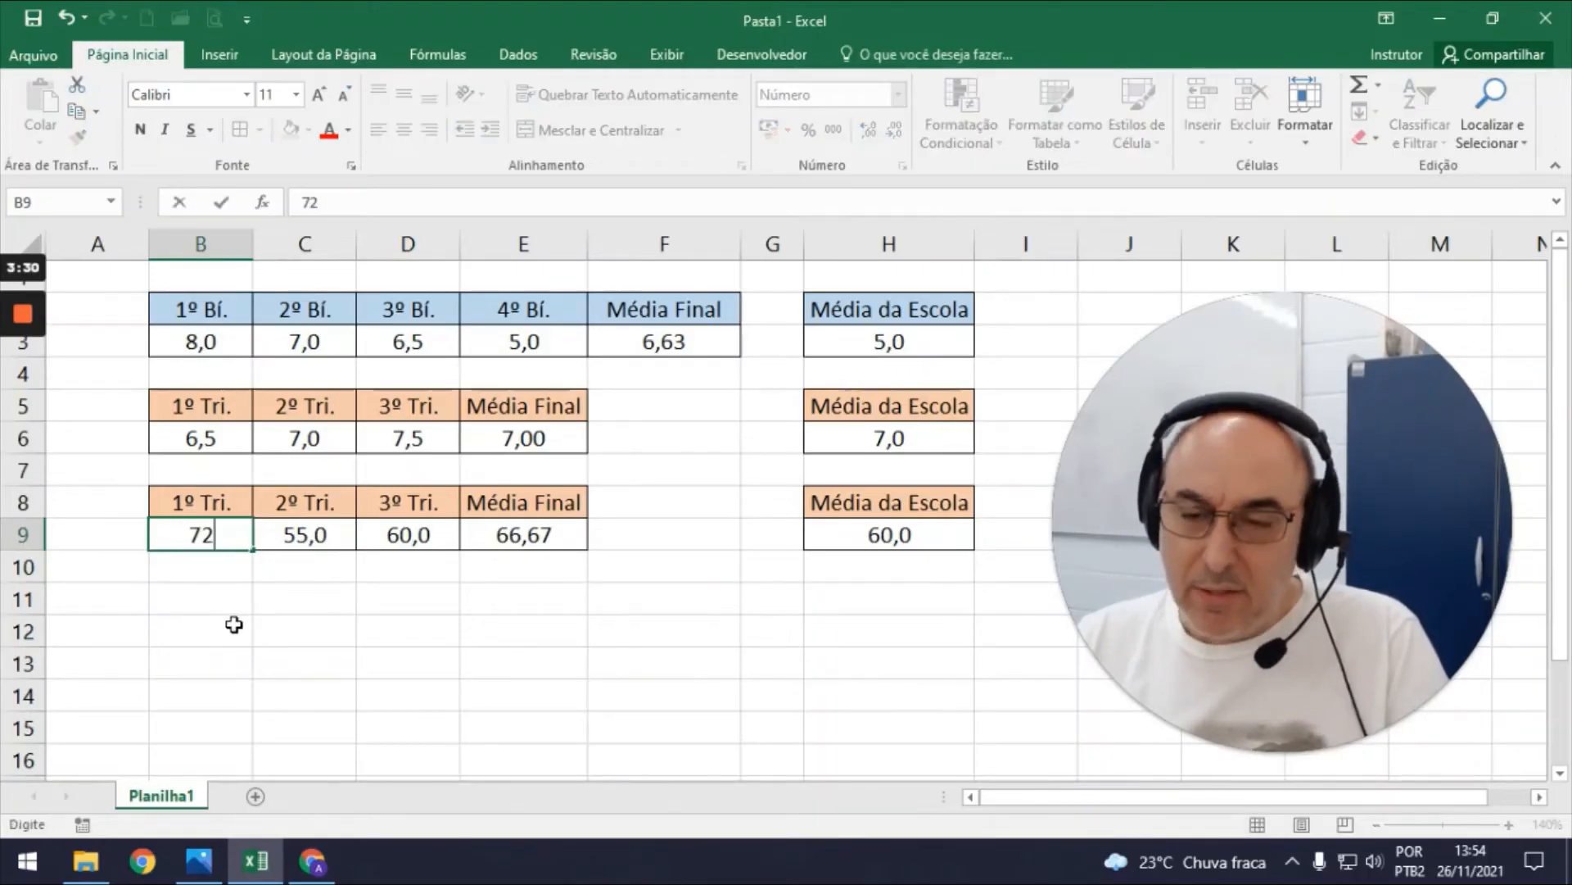
key("Return")
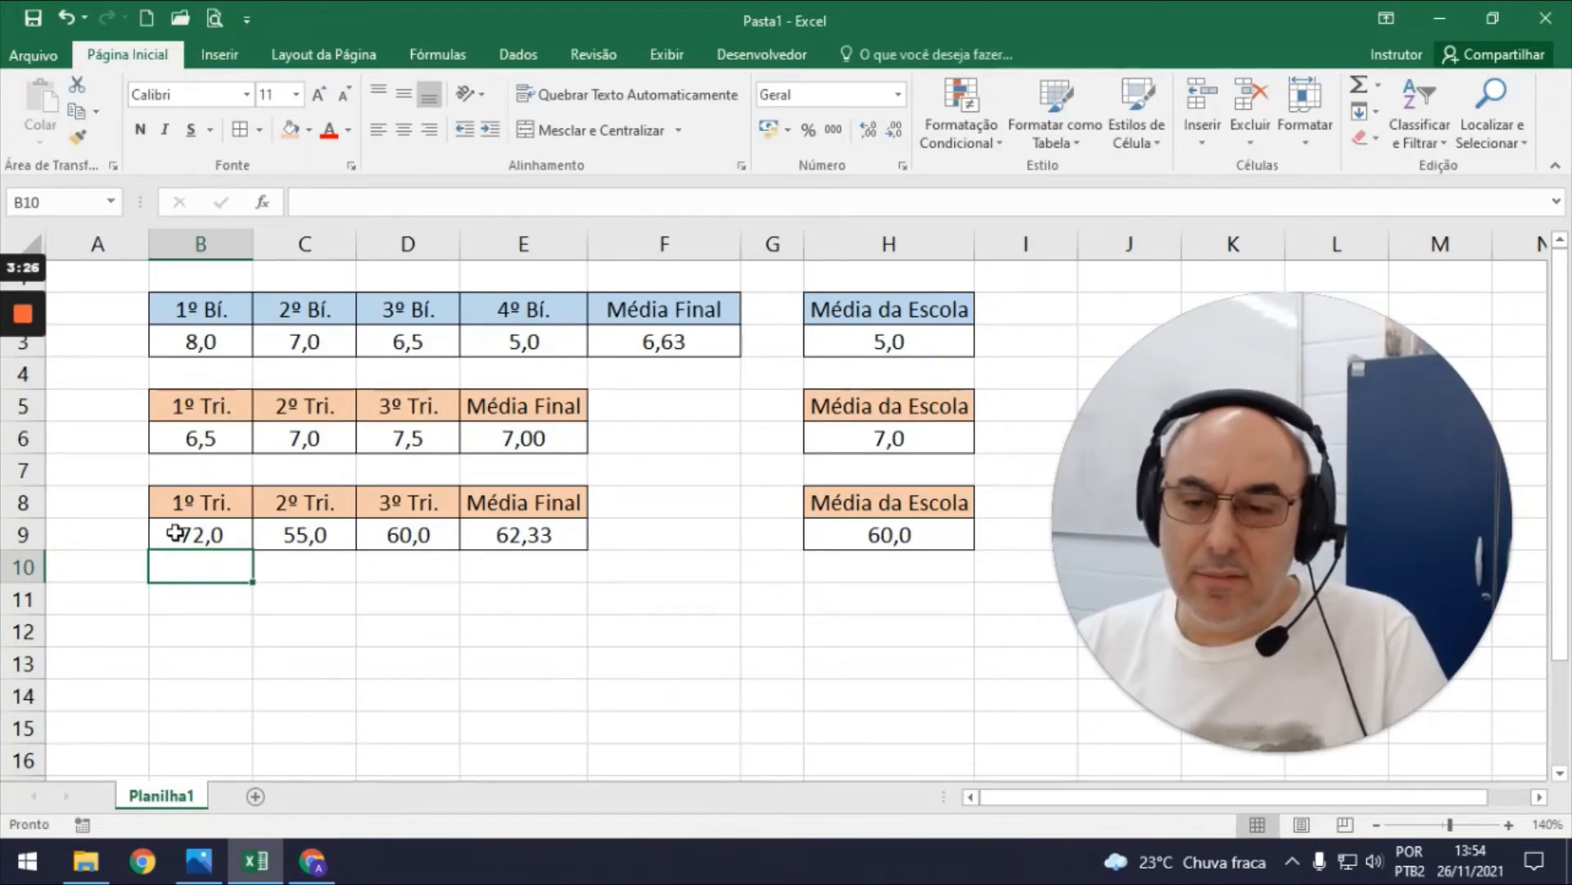
Set the second-trimester grade in C9 to 40.
left_click(295, 534)
type("40")
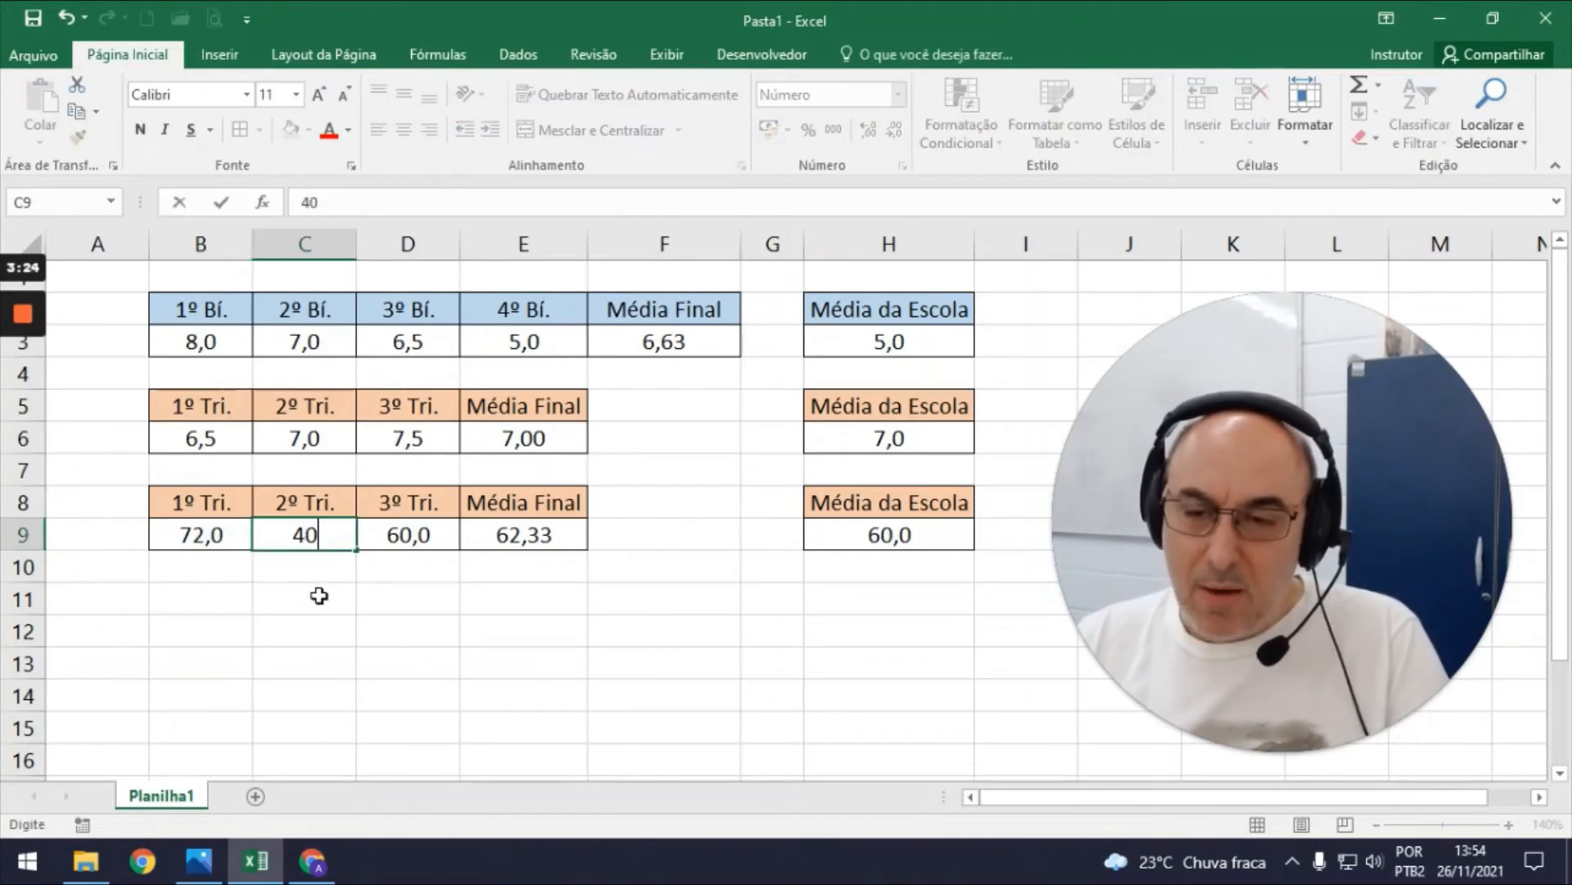
key("Return")
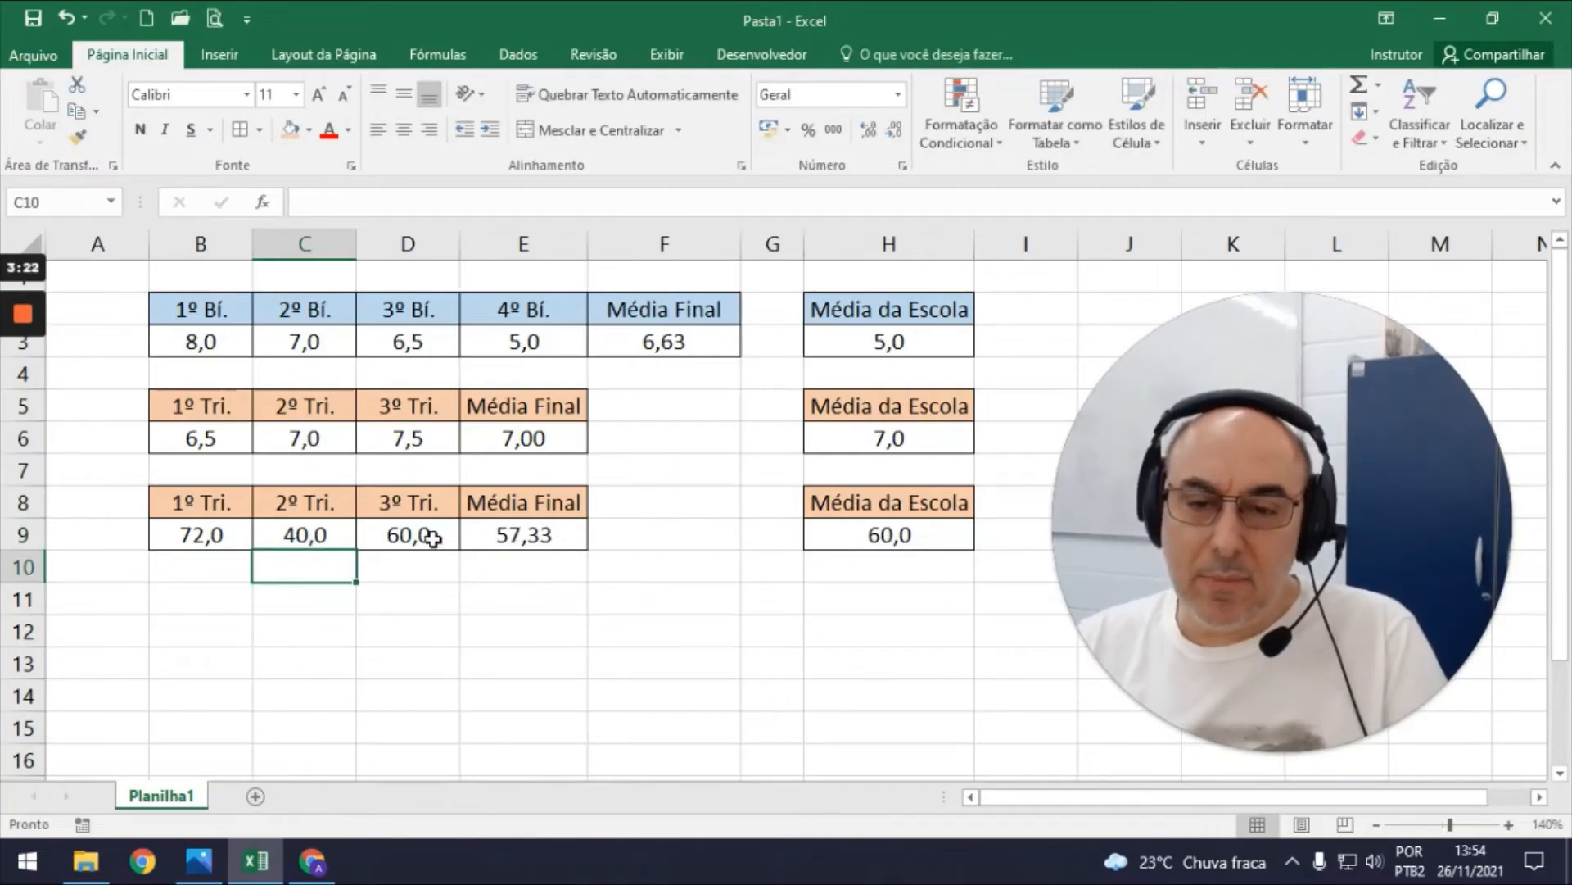
Try the third-trimester grades 65, 67 and 68 in D9, keeping 68 as the last entry.
left_click(406, 536)
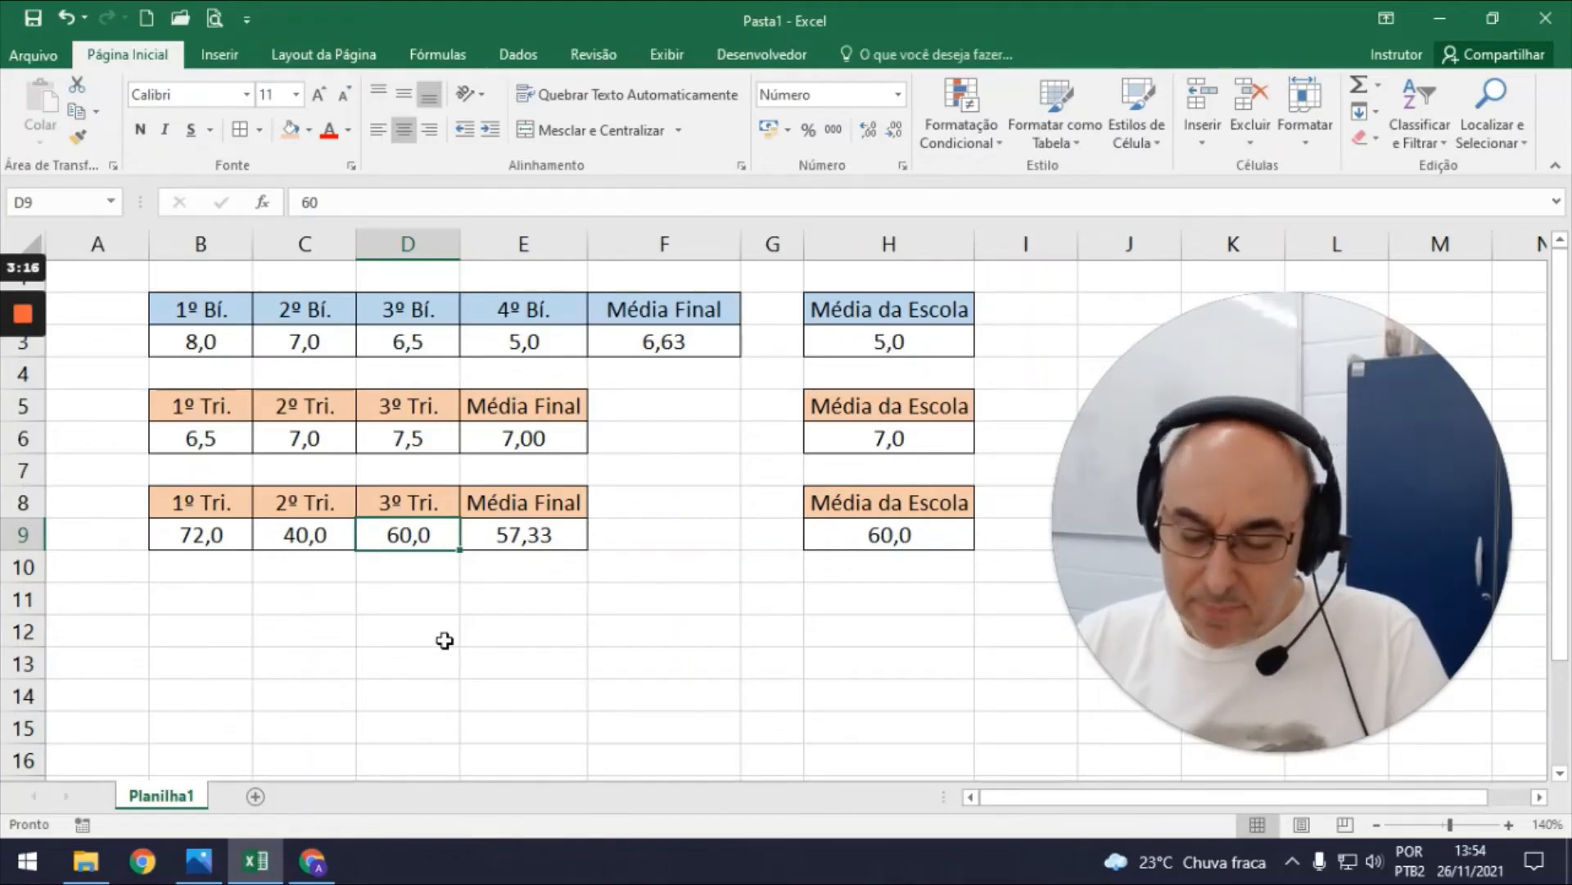
type("65")
key("Return")
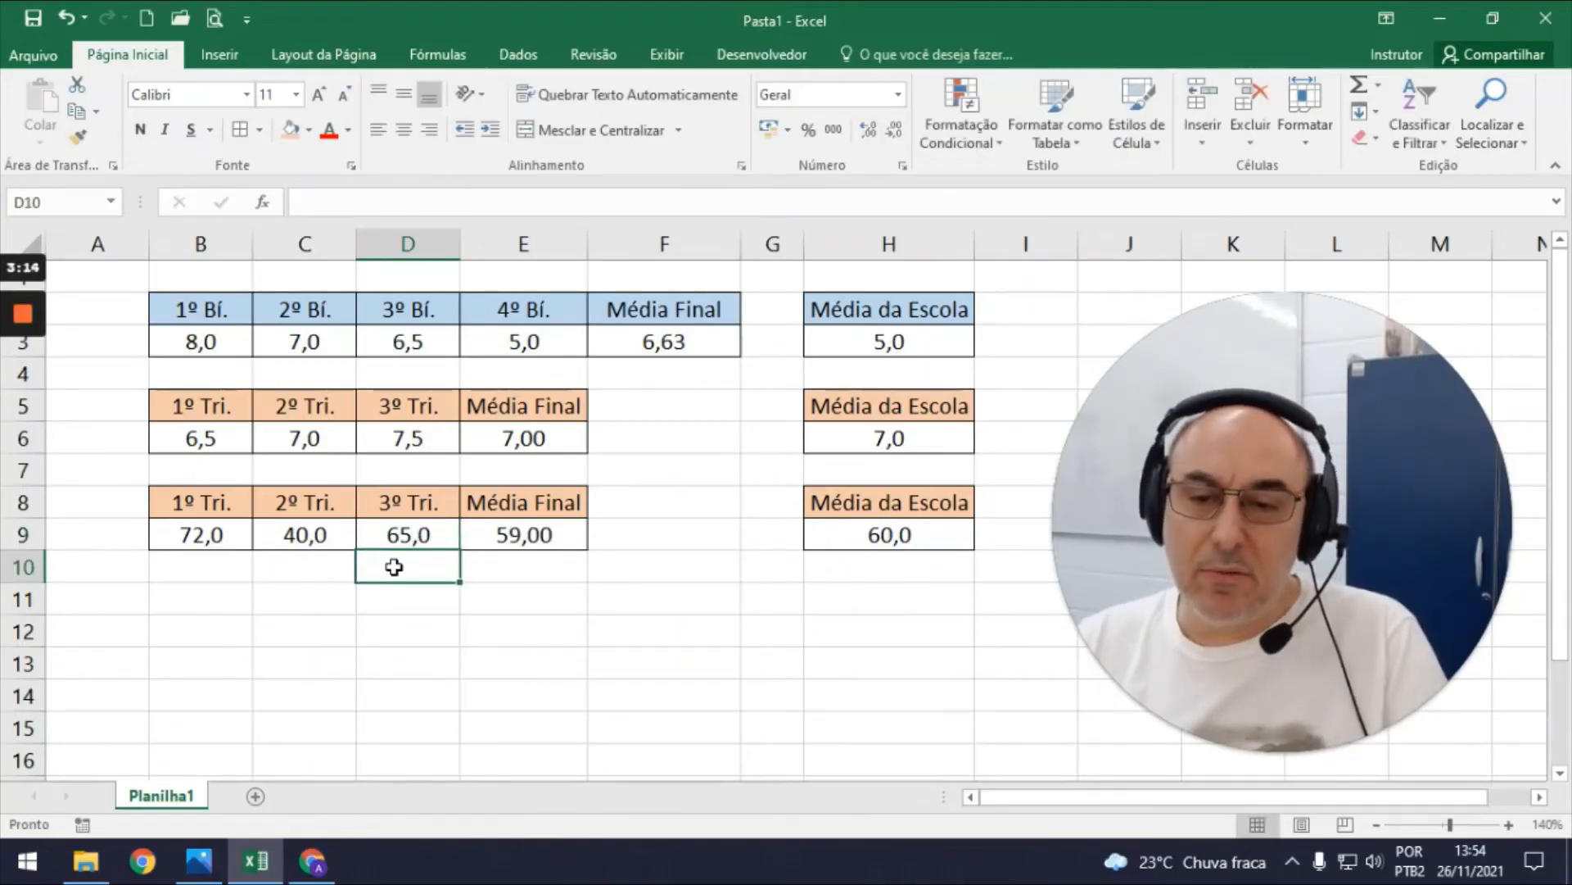
left_click(398, 539)
type("67")
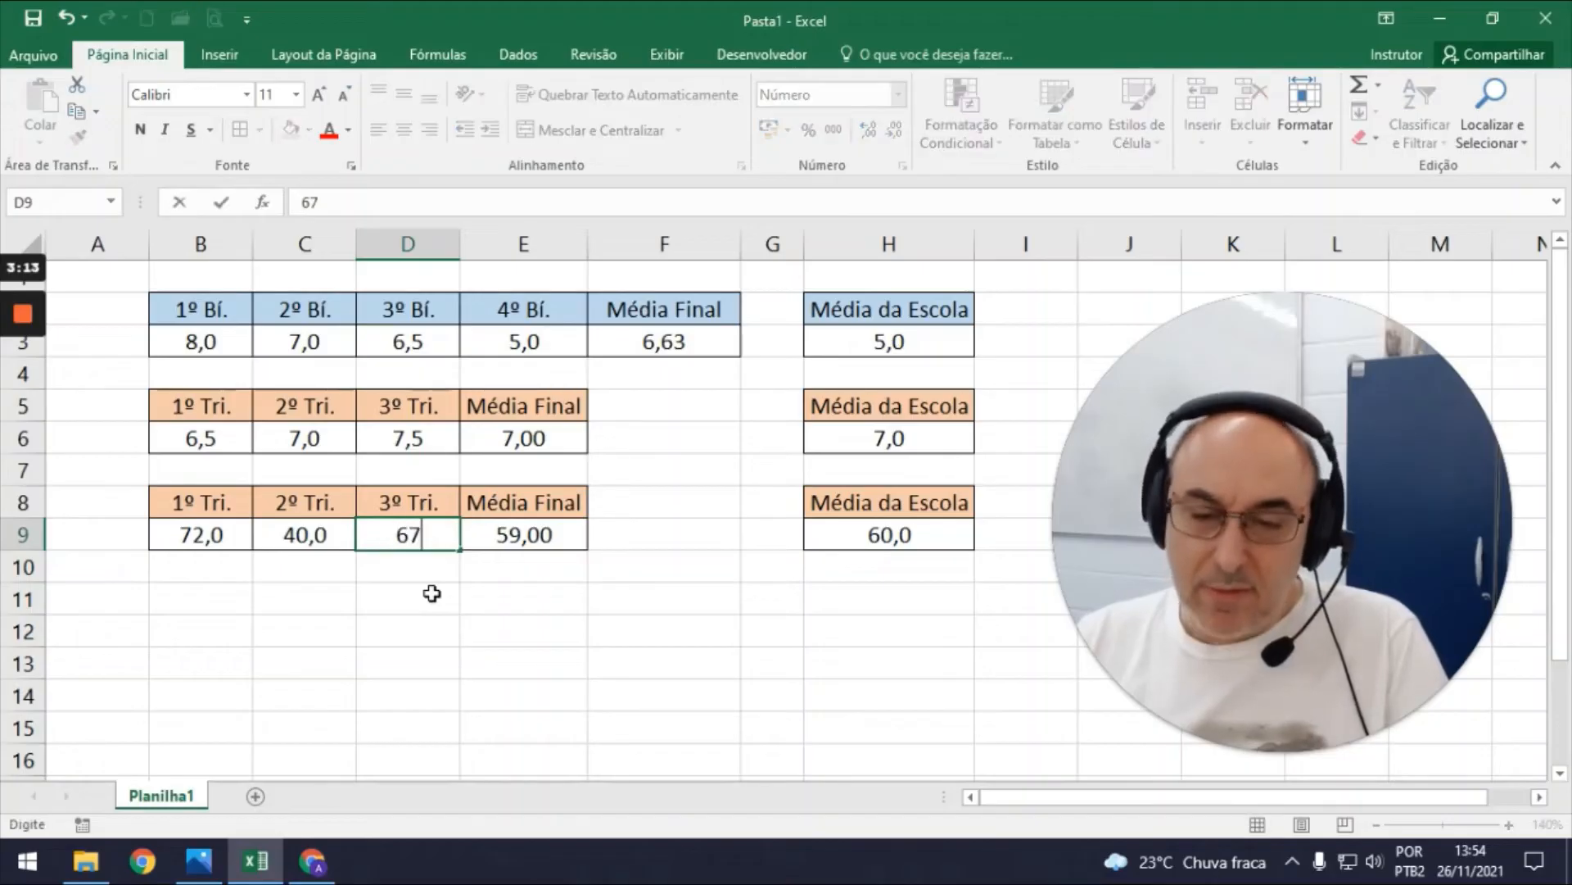
key("Return")
left_click(409, 534)
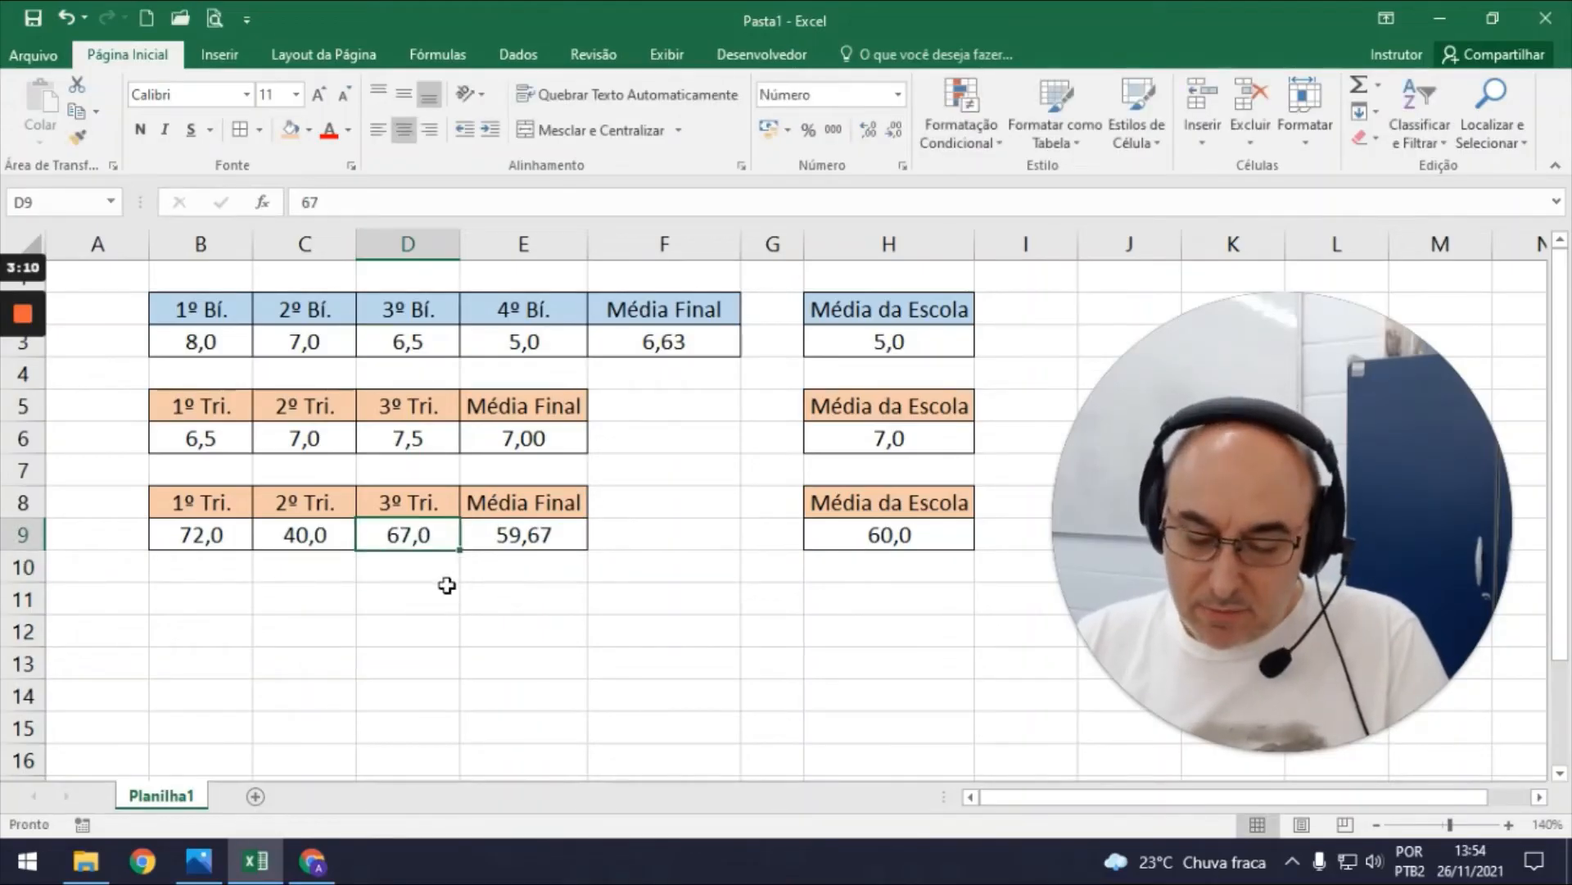
type("68")
key("Return")
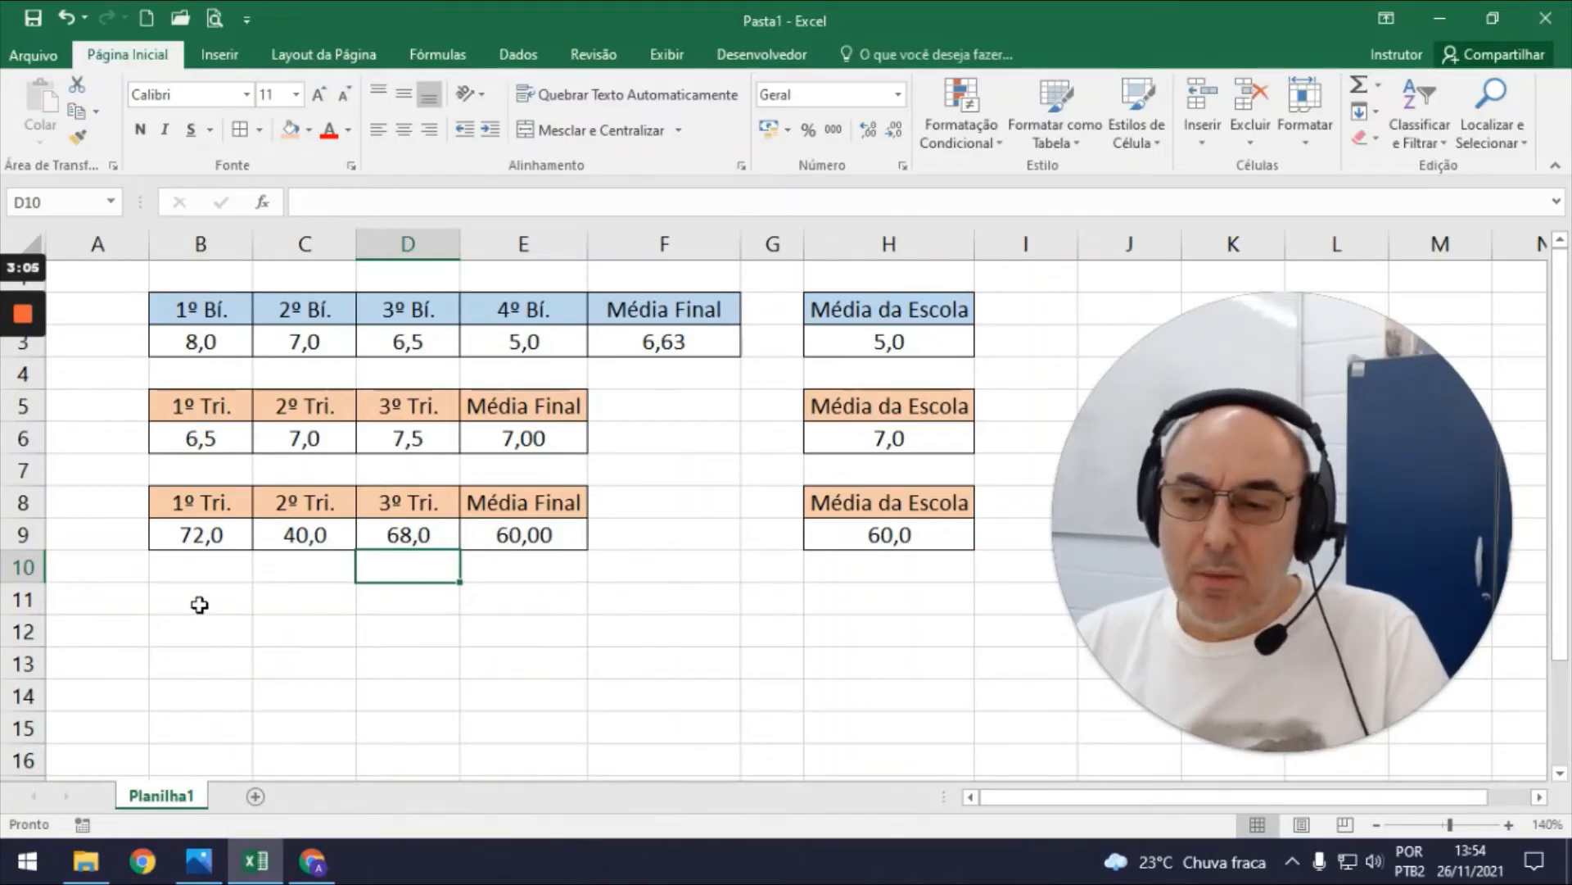
Enter the semester heading "1º Sem." in B11, below the second trimester table.
left_click(199, 605)
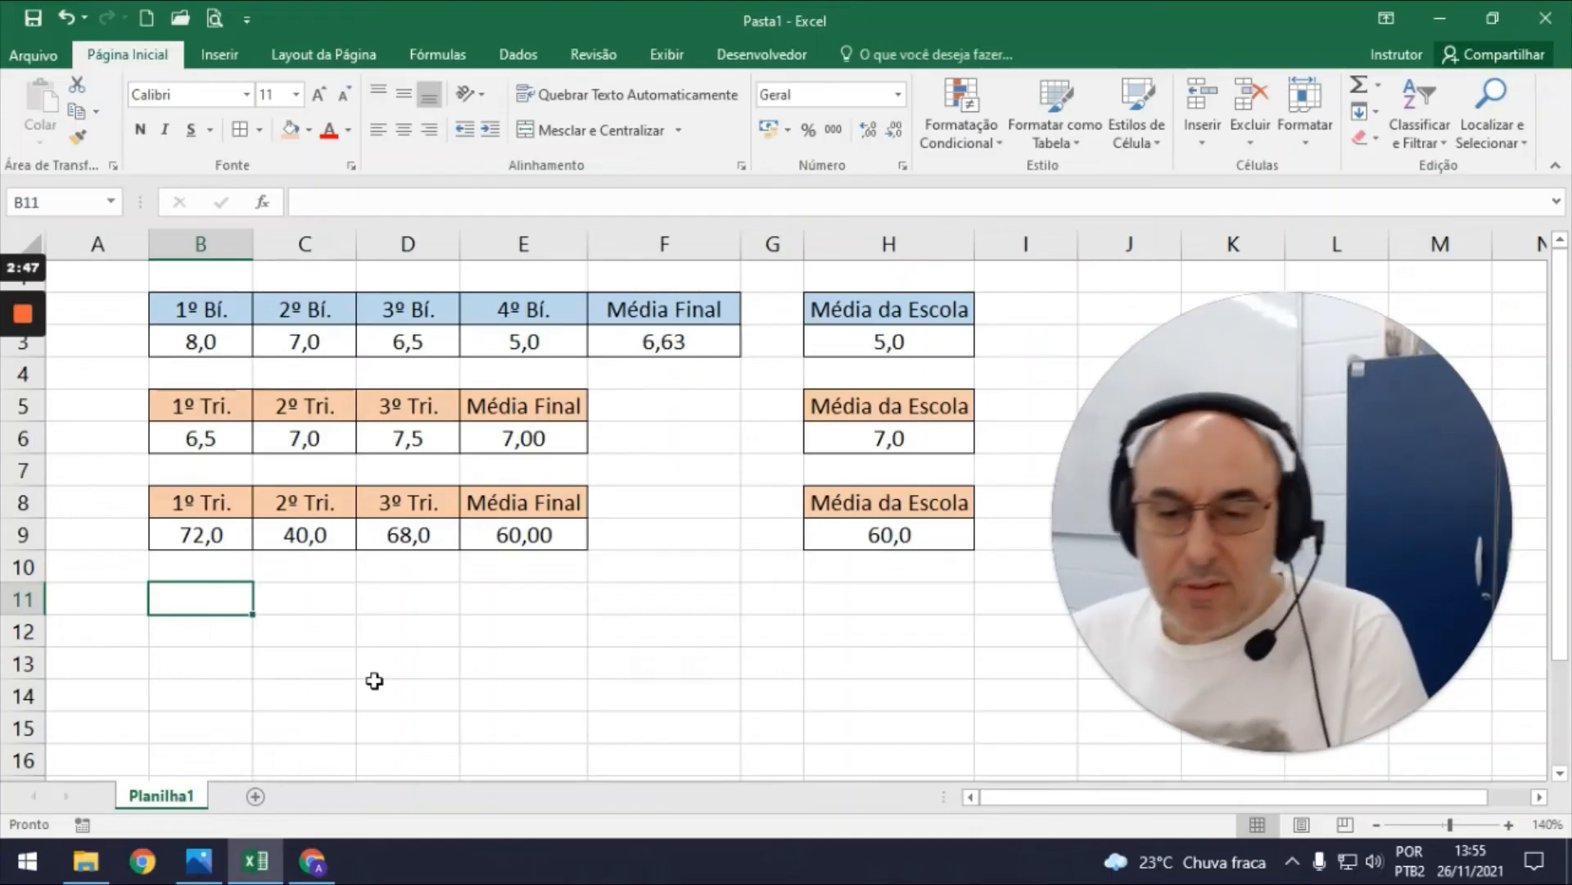
type("1º")
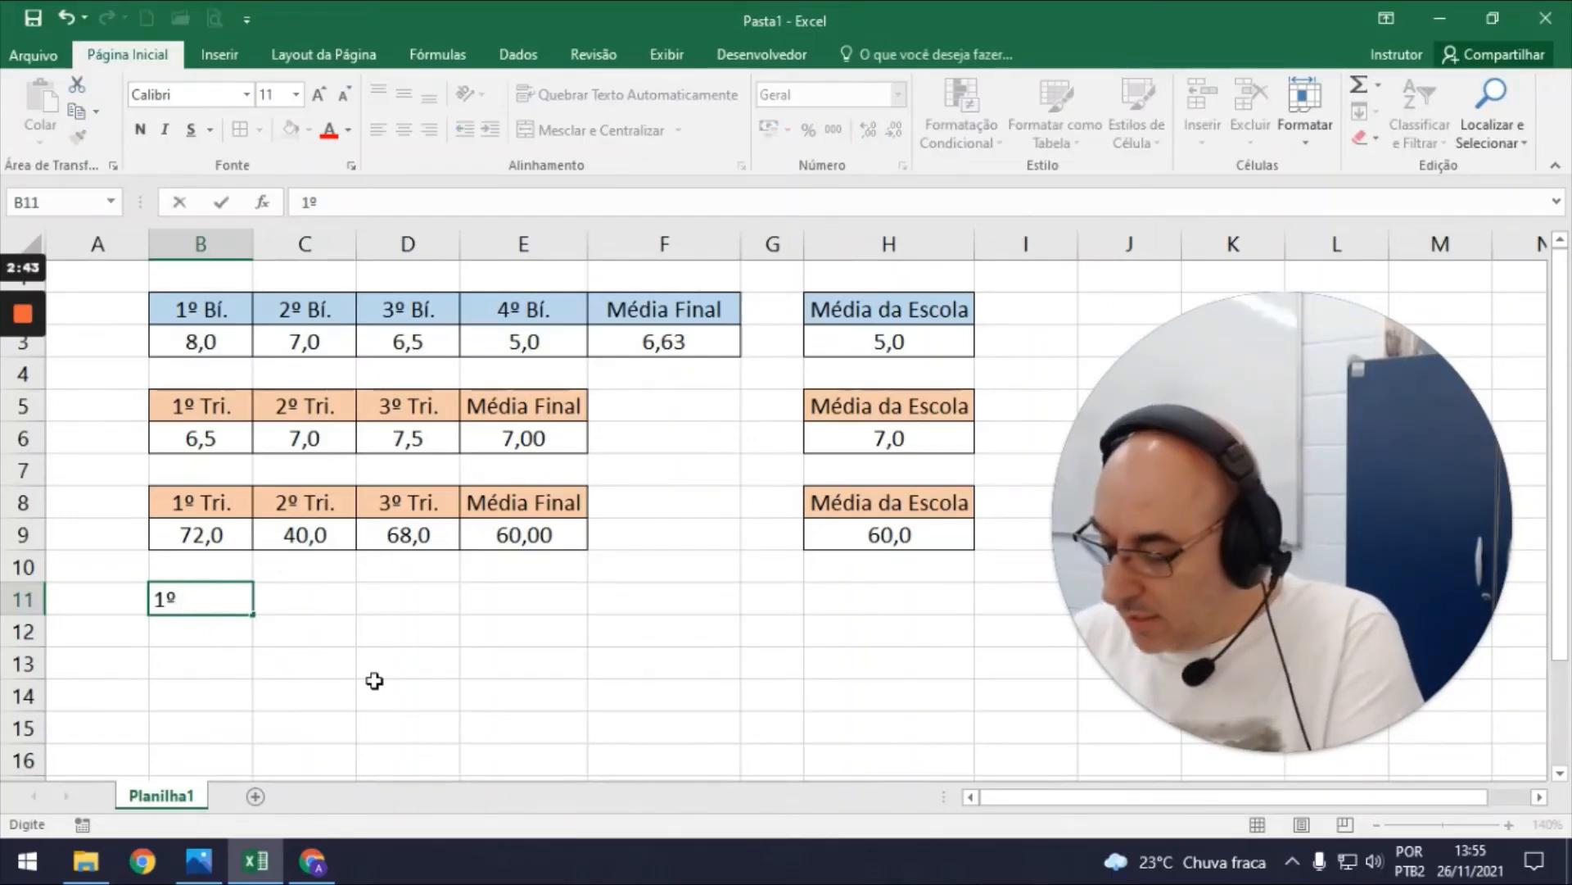
type(" Semes")
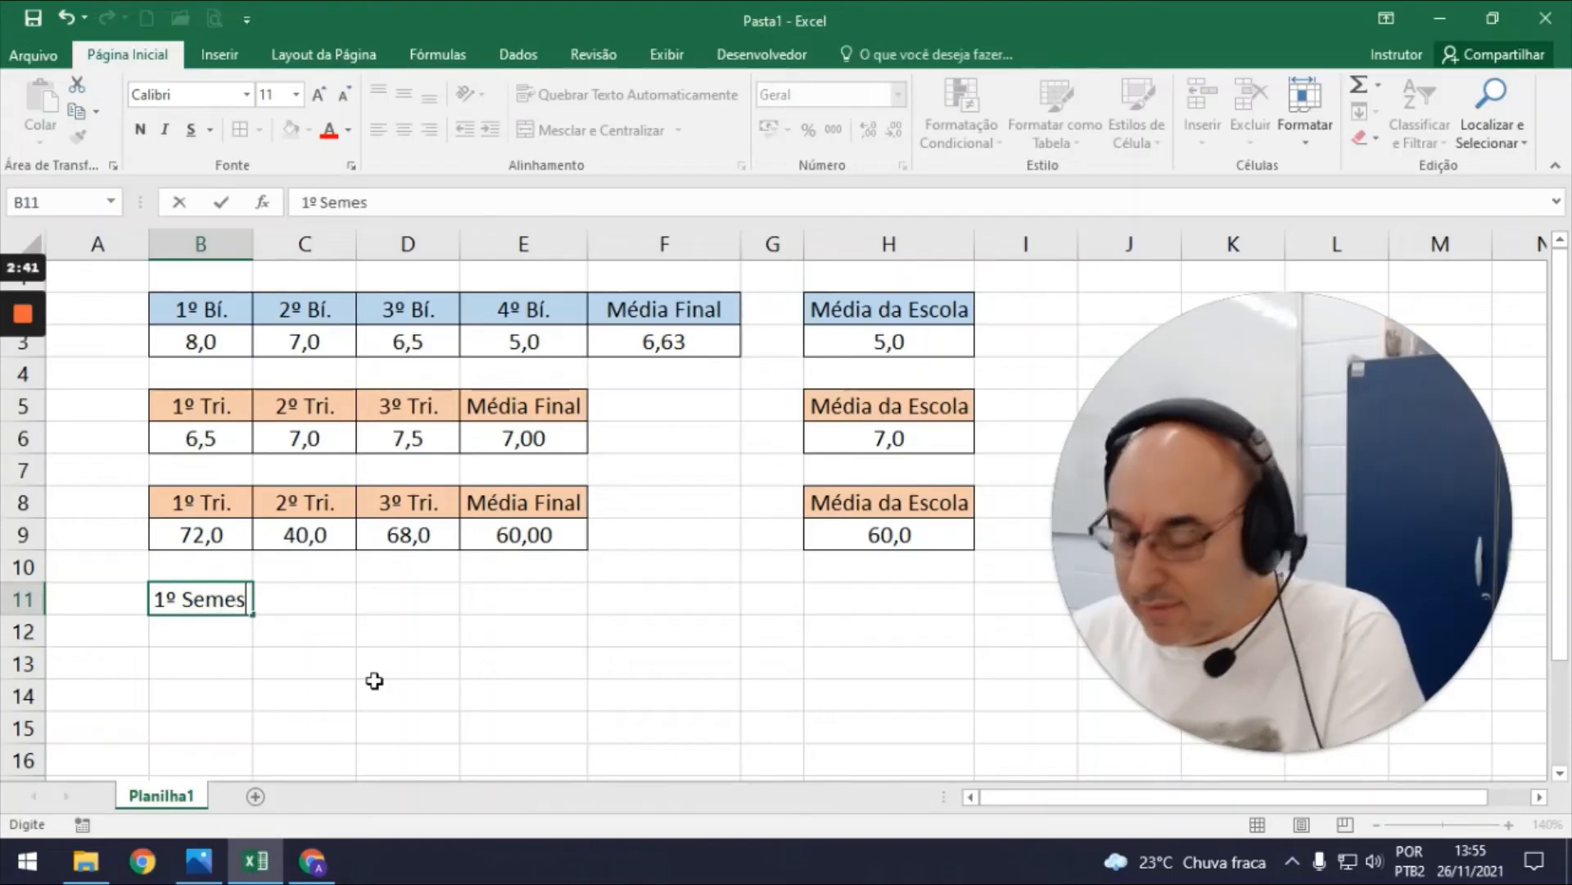
key("BackSpace")
key("BackSpace")
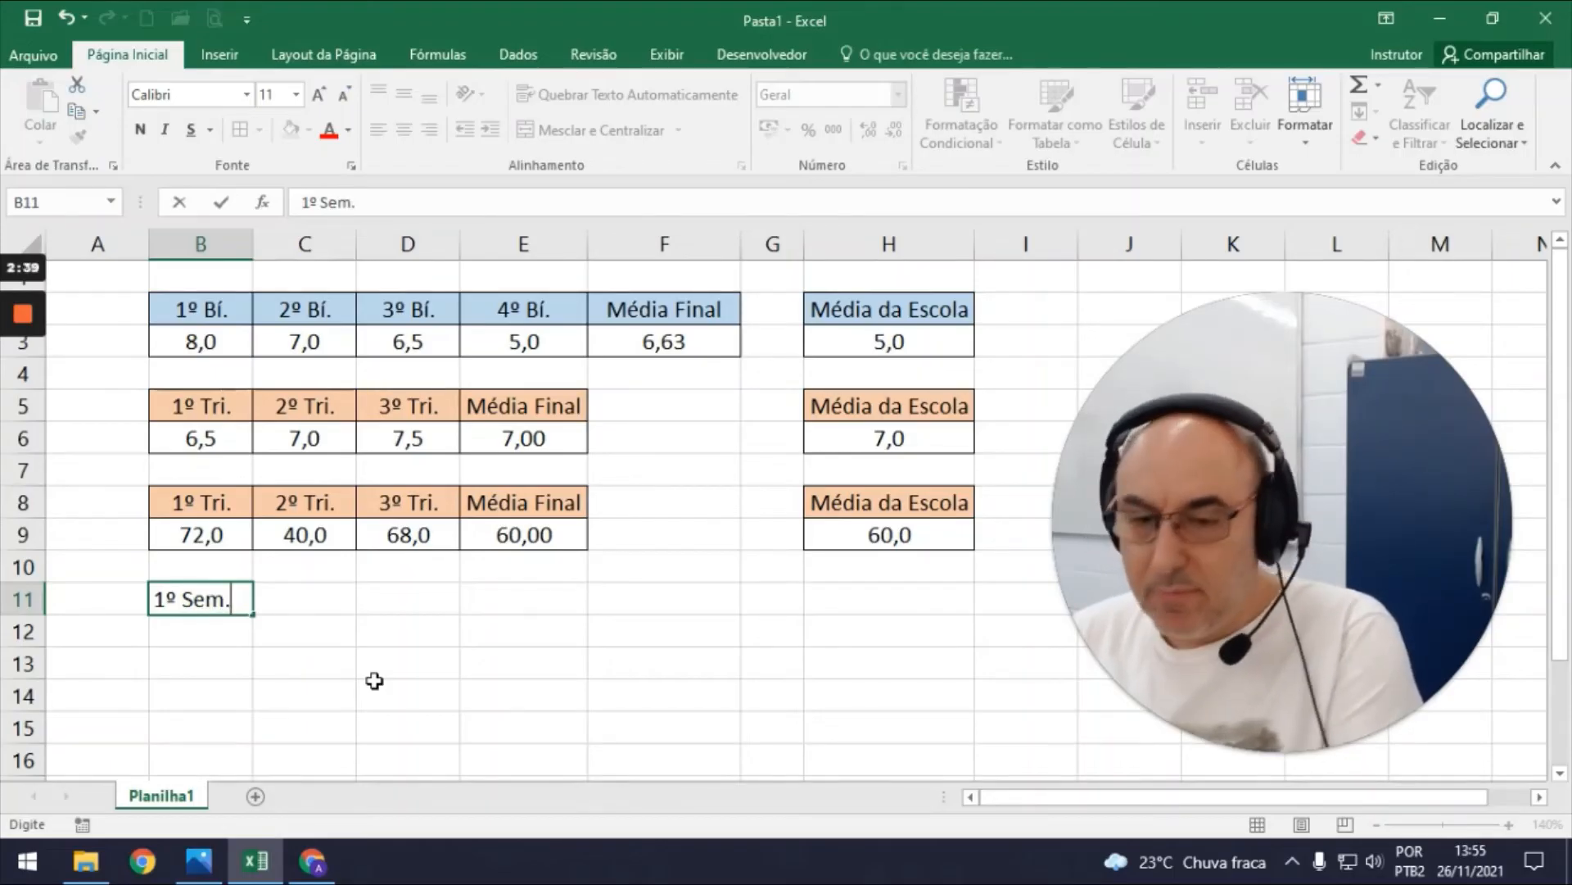
key("Return")
key("Up")
key("Up")
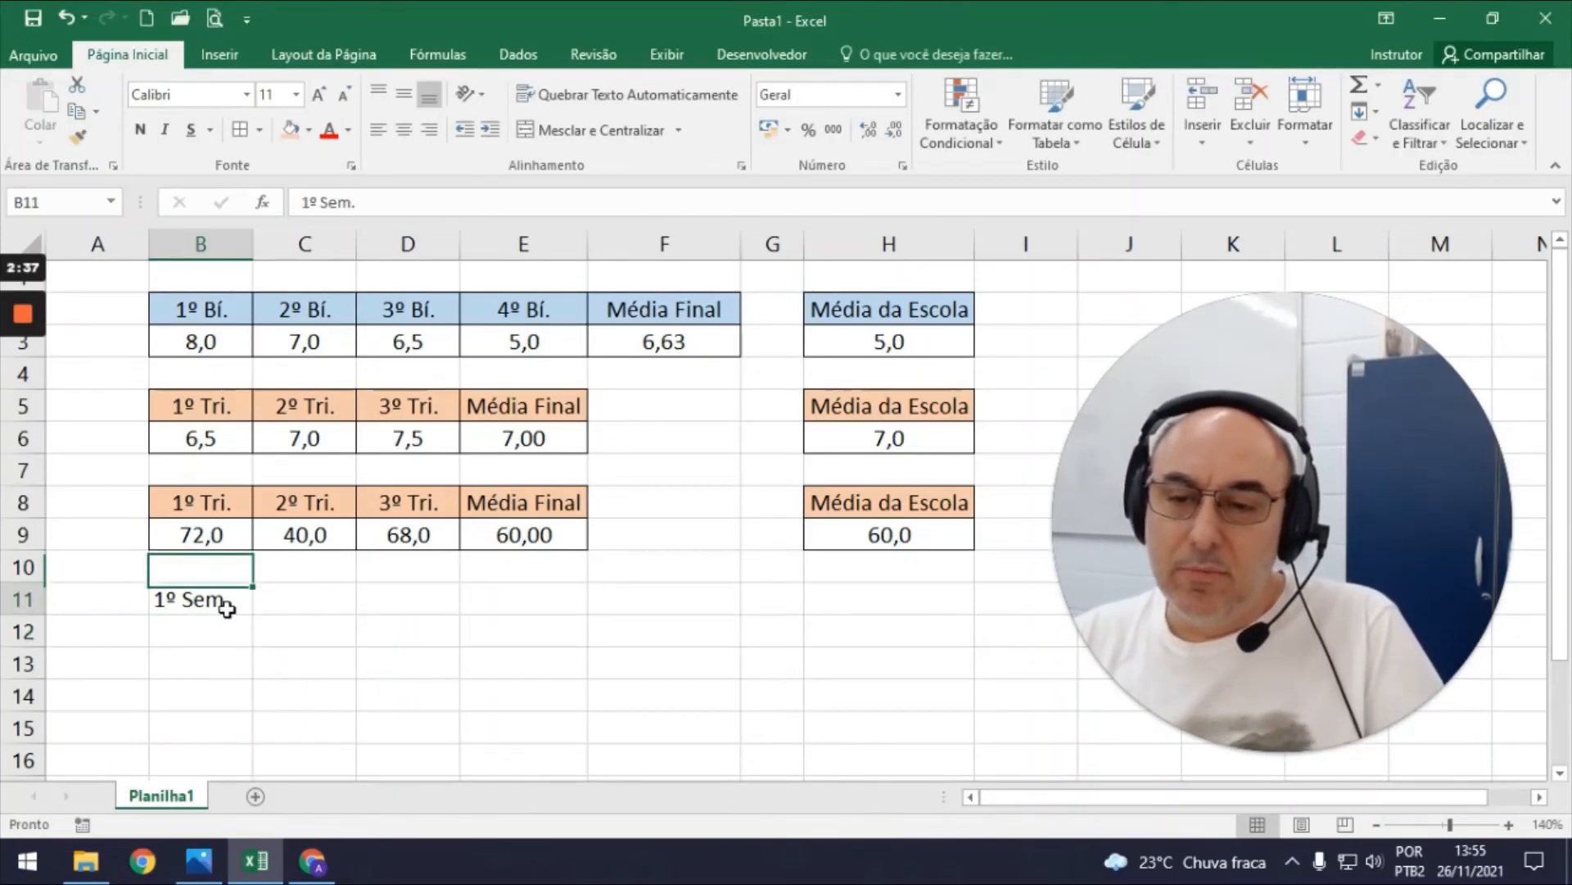
Autofill the heading from B11 into C11 as "2º Sem." and centre both headings.
left_click(226, 608)
left_click_drag(253, 615, 303, 635)
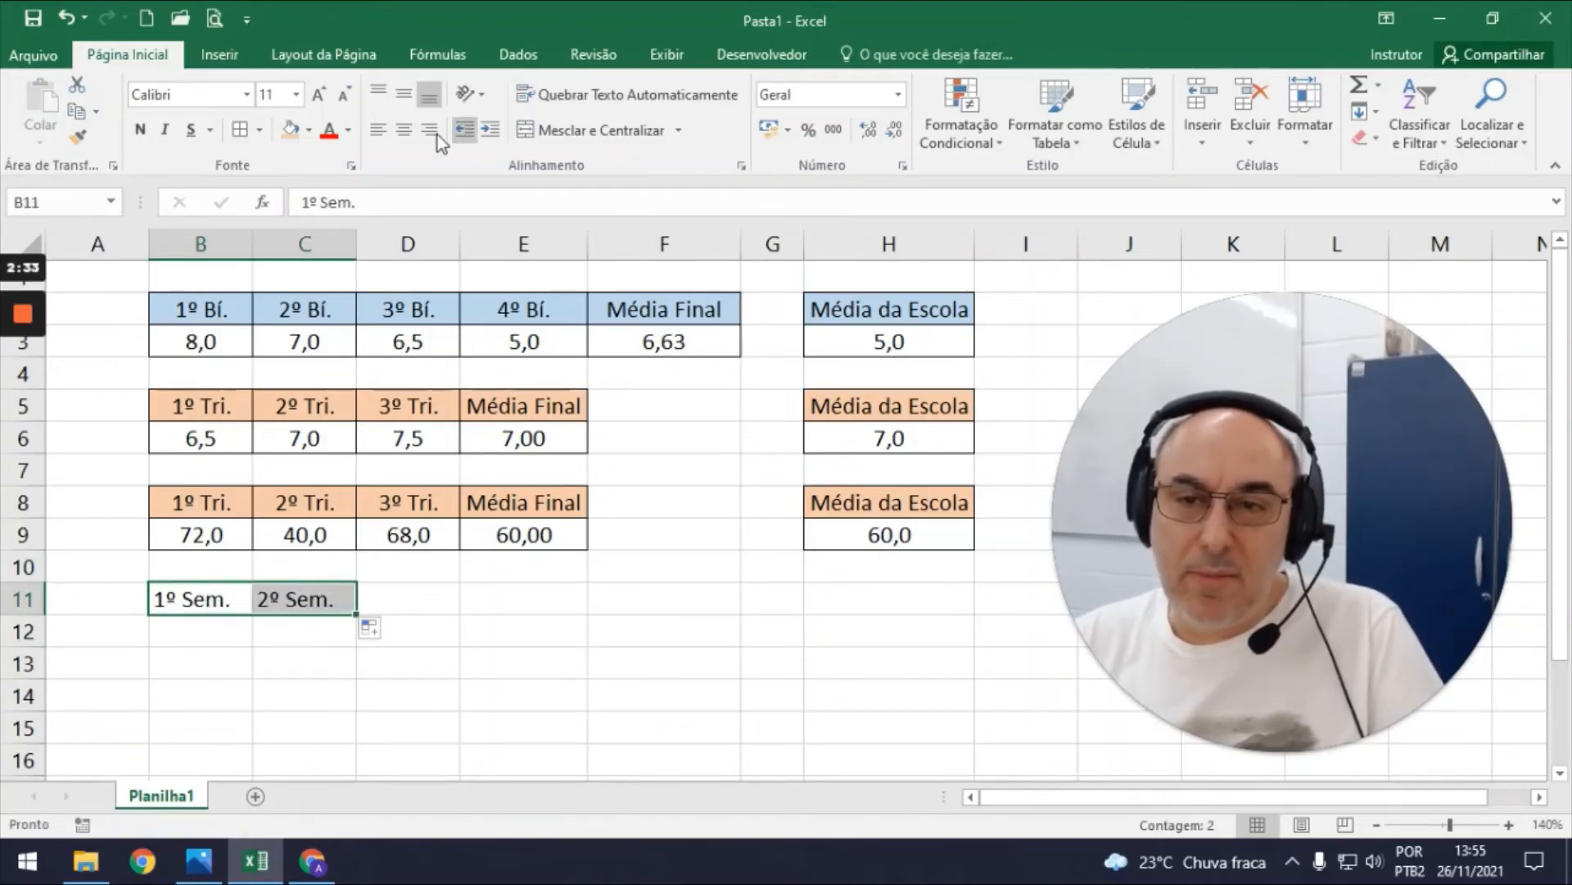
left_click(403, 129)
Enter the heading "Média Final" in D11 and merge and centre it across D11:E11.
left_click(423, 608)
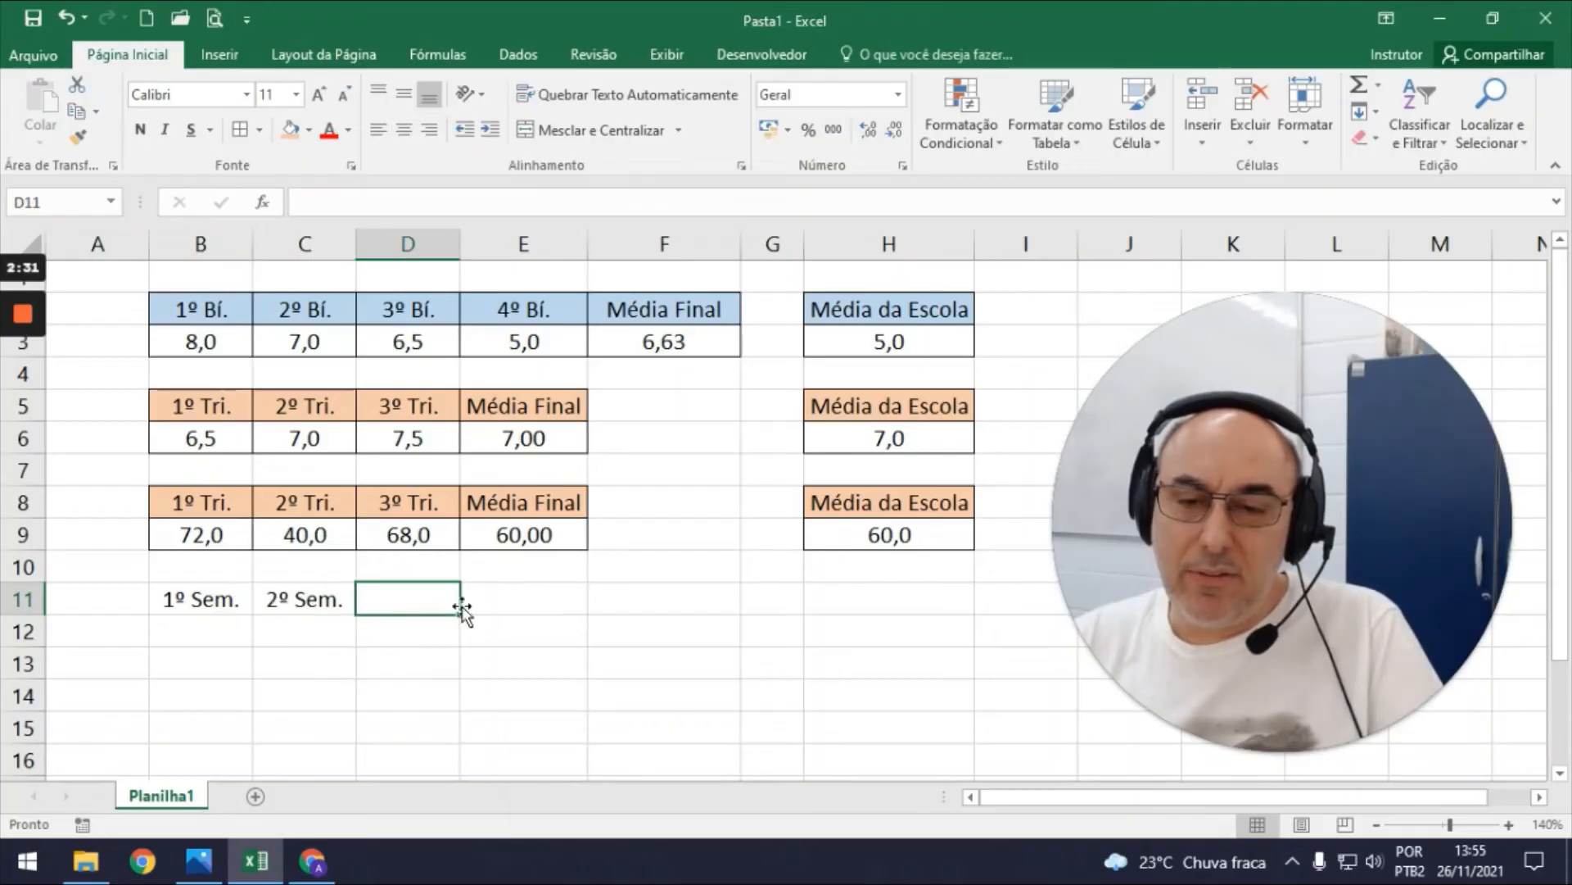
type("M")
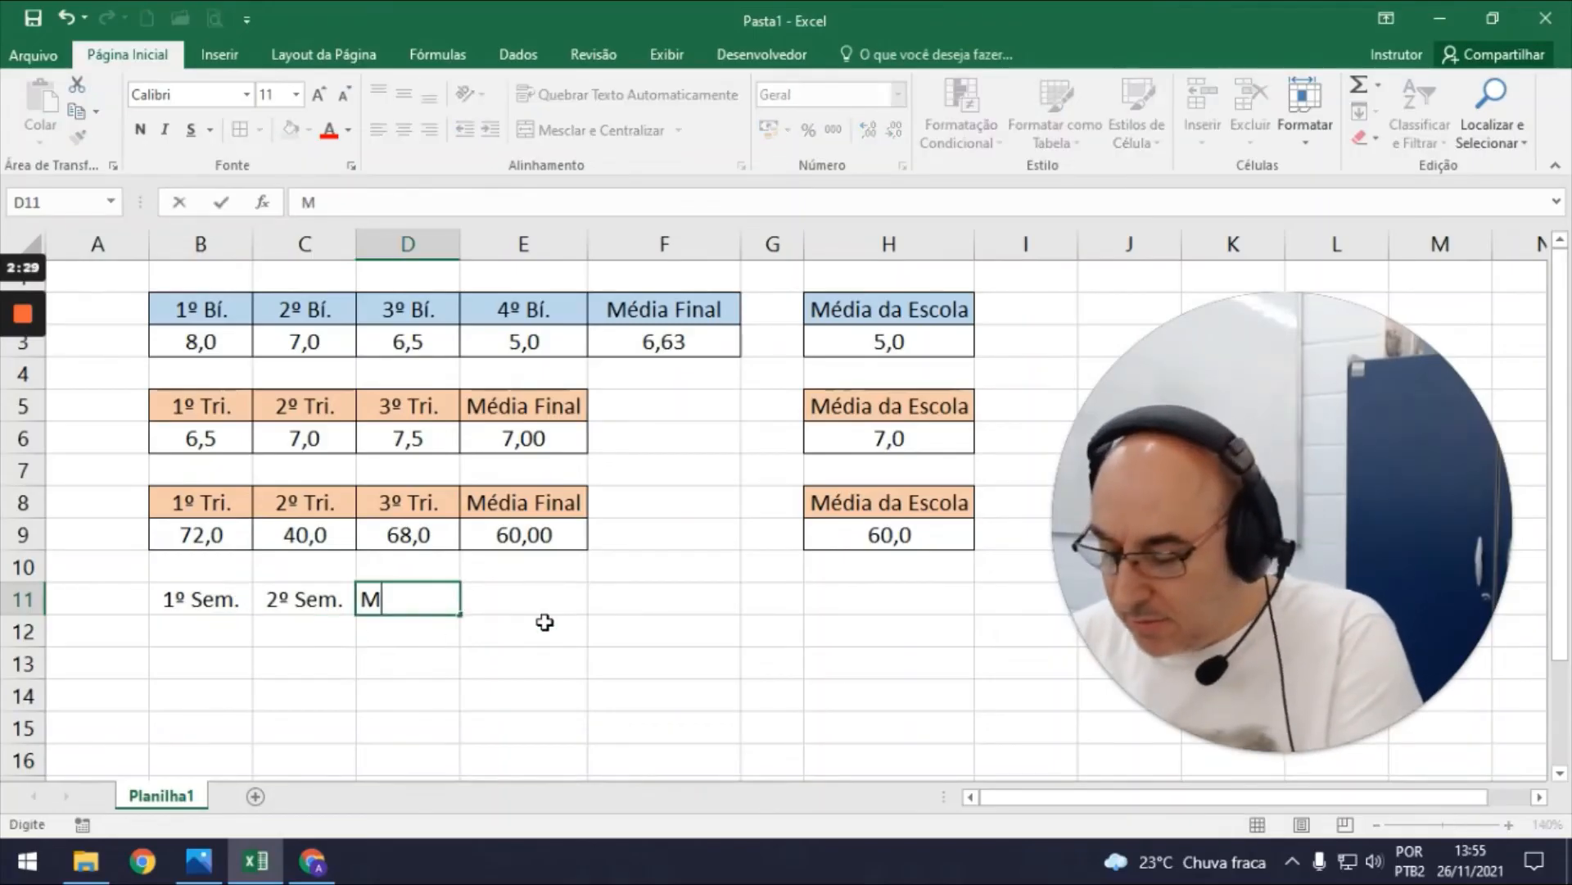
type("édia Final")
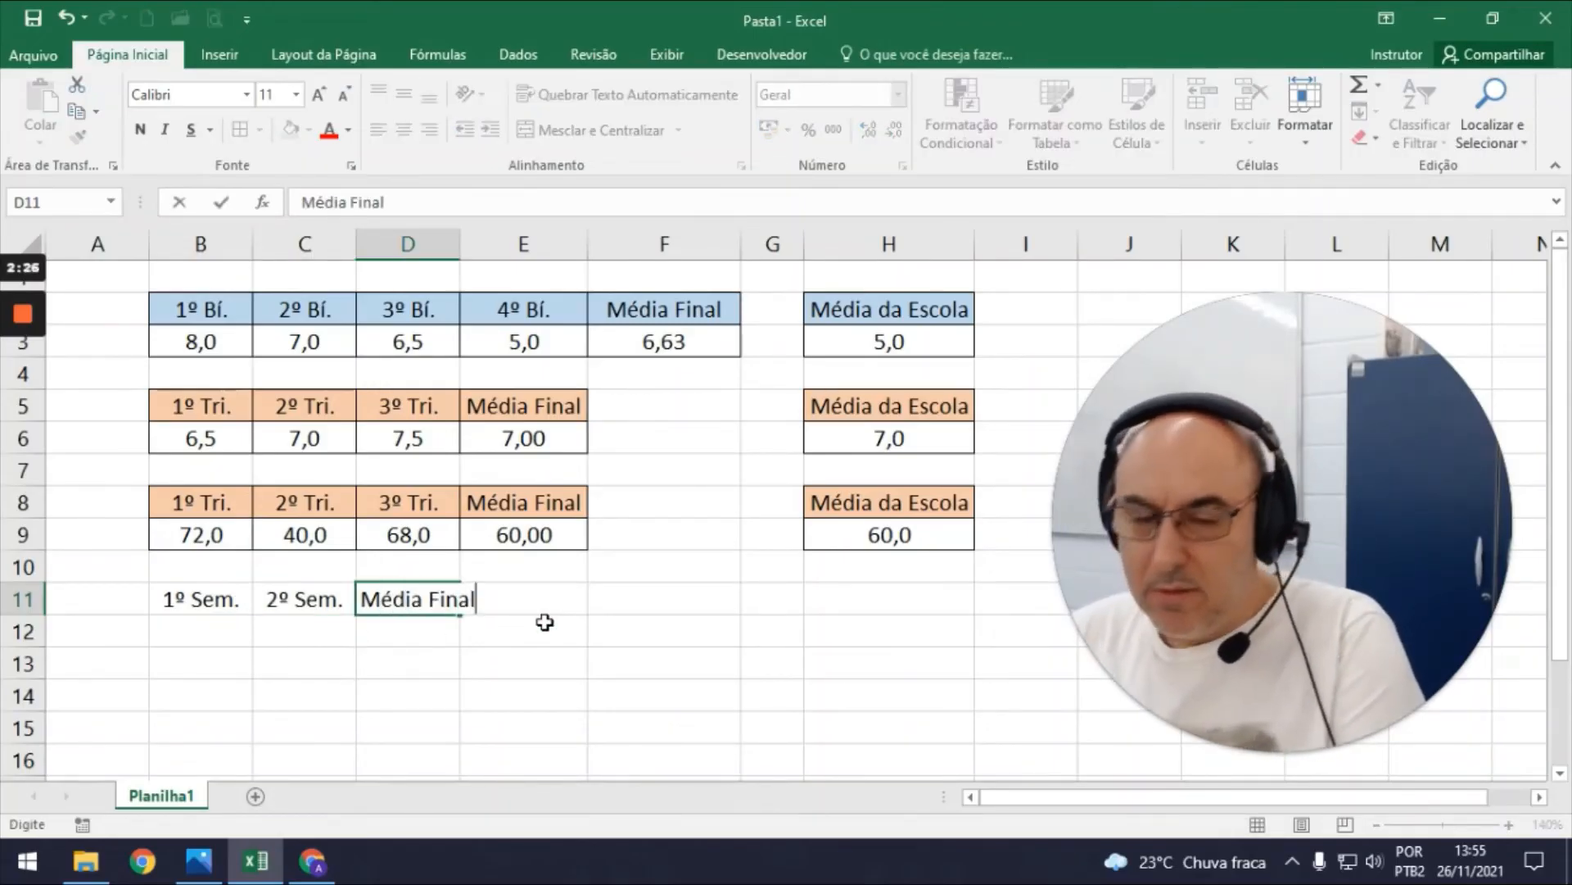
key("Return")
left_click_drag(366, 599, 529, 600)
left_click(602, 129)
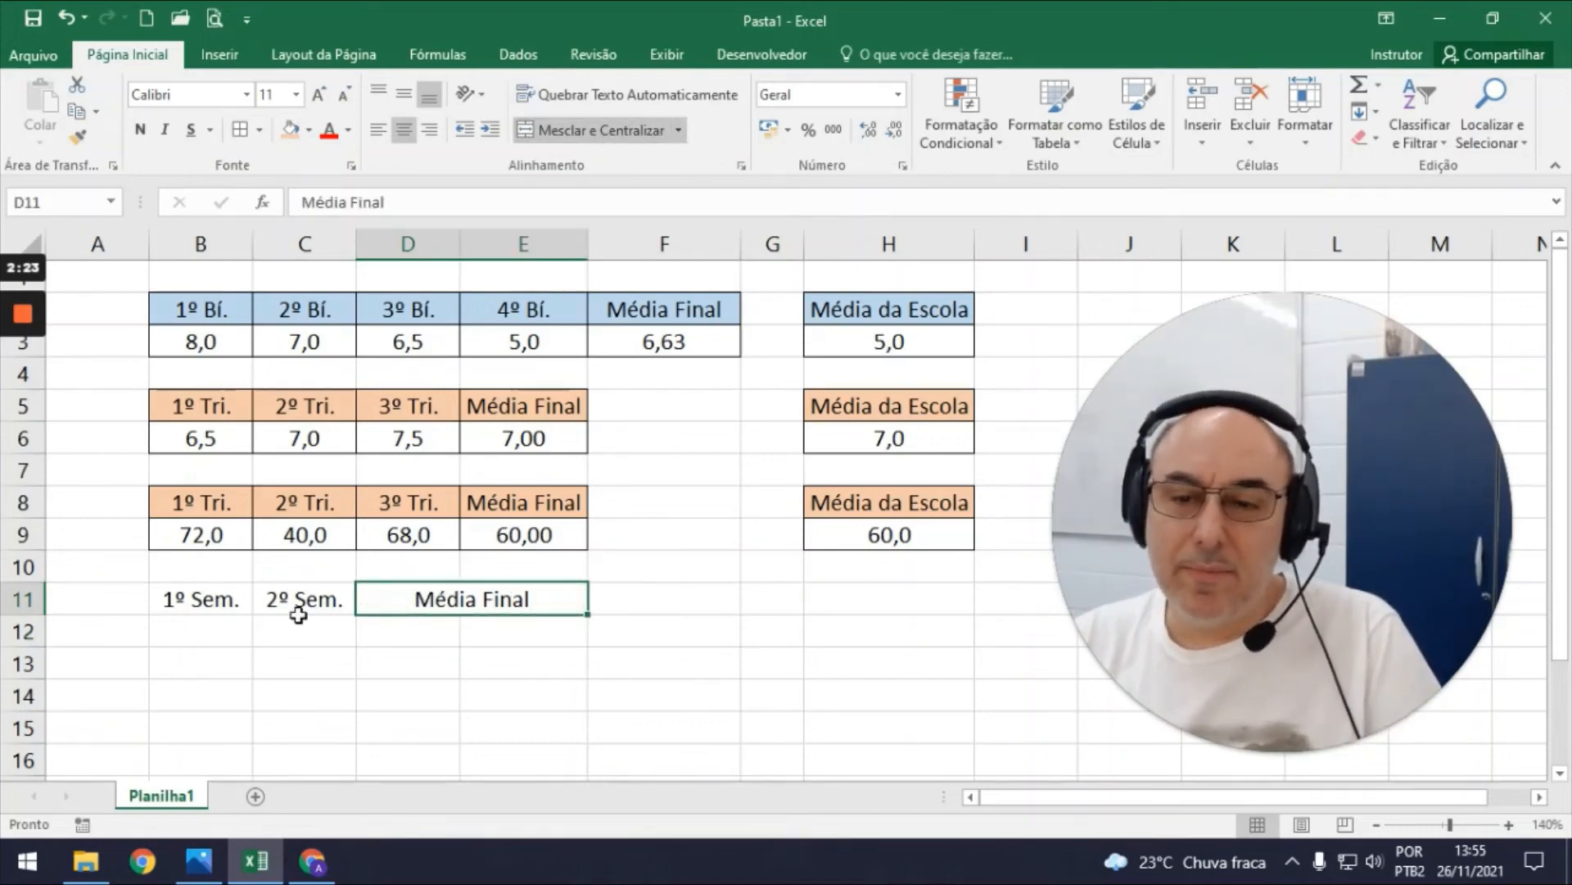
Apply borders to the semester table B11:E12 and merge D12:E12 below the "Média Final" heading.
left_click_drag(218, 604, 525, 629)
left_click(241, 132)
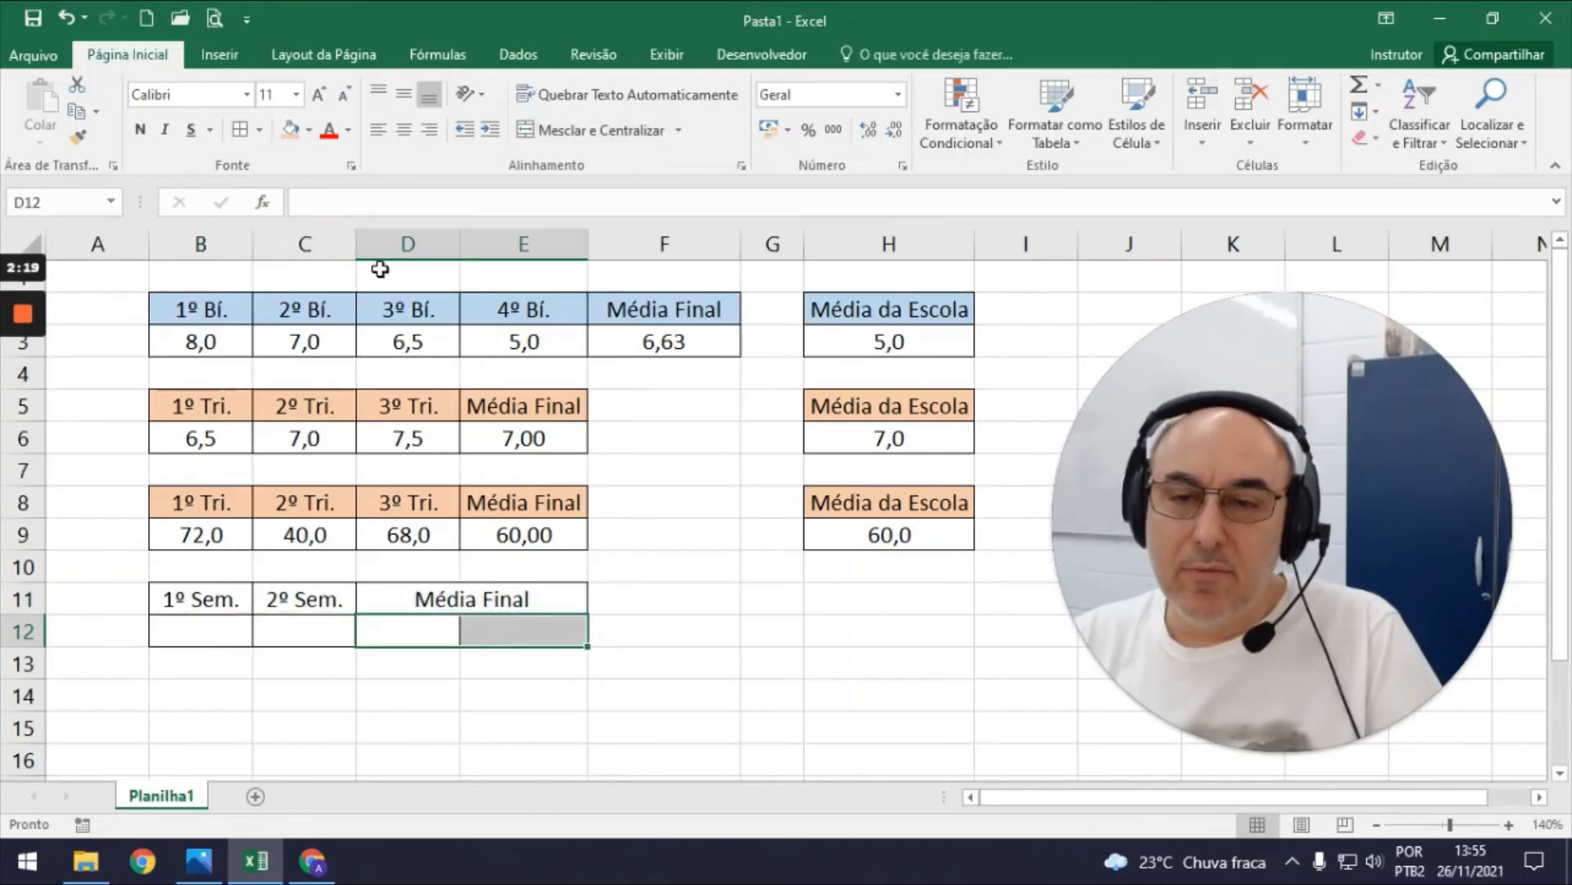
left_click(602, 129)
Fill the semester table's heading row B11:E11 with light gold.
left_click_drag(220, 601, 414, 599)
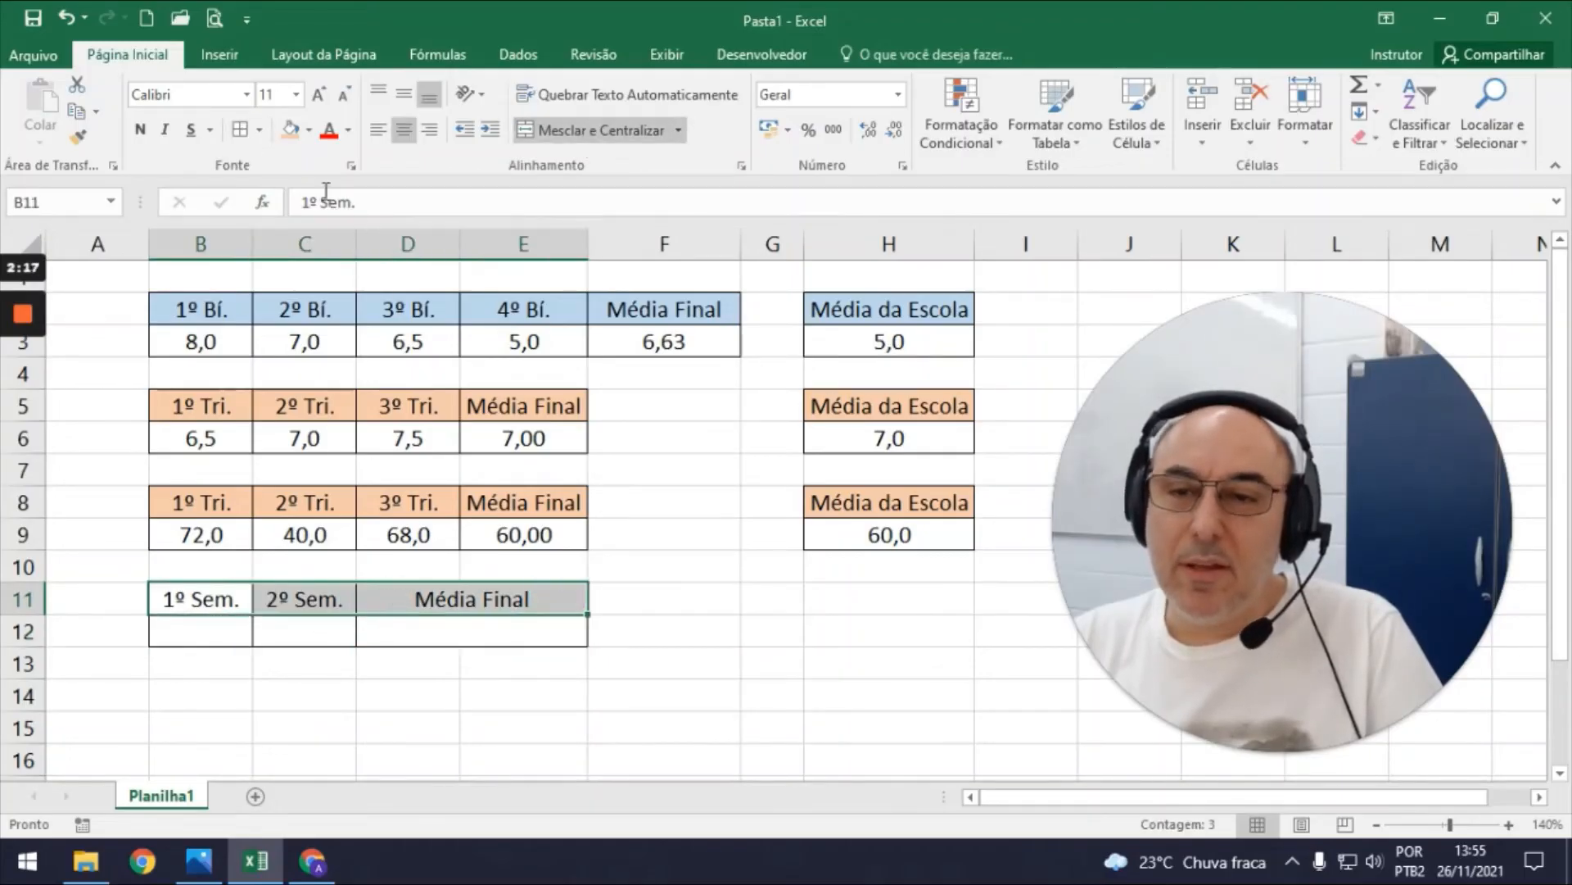
left_click(310, 131)
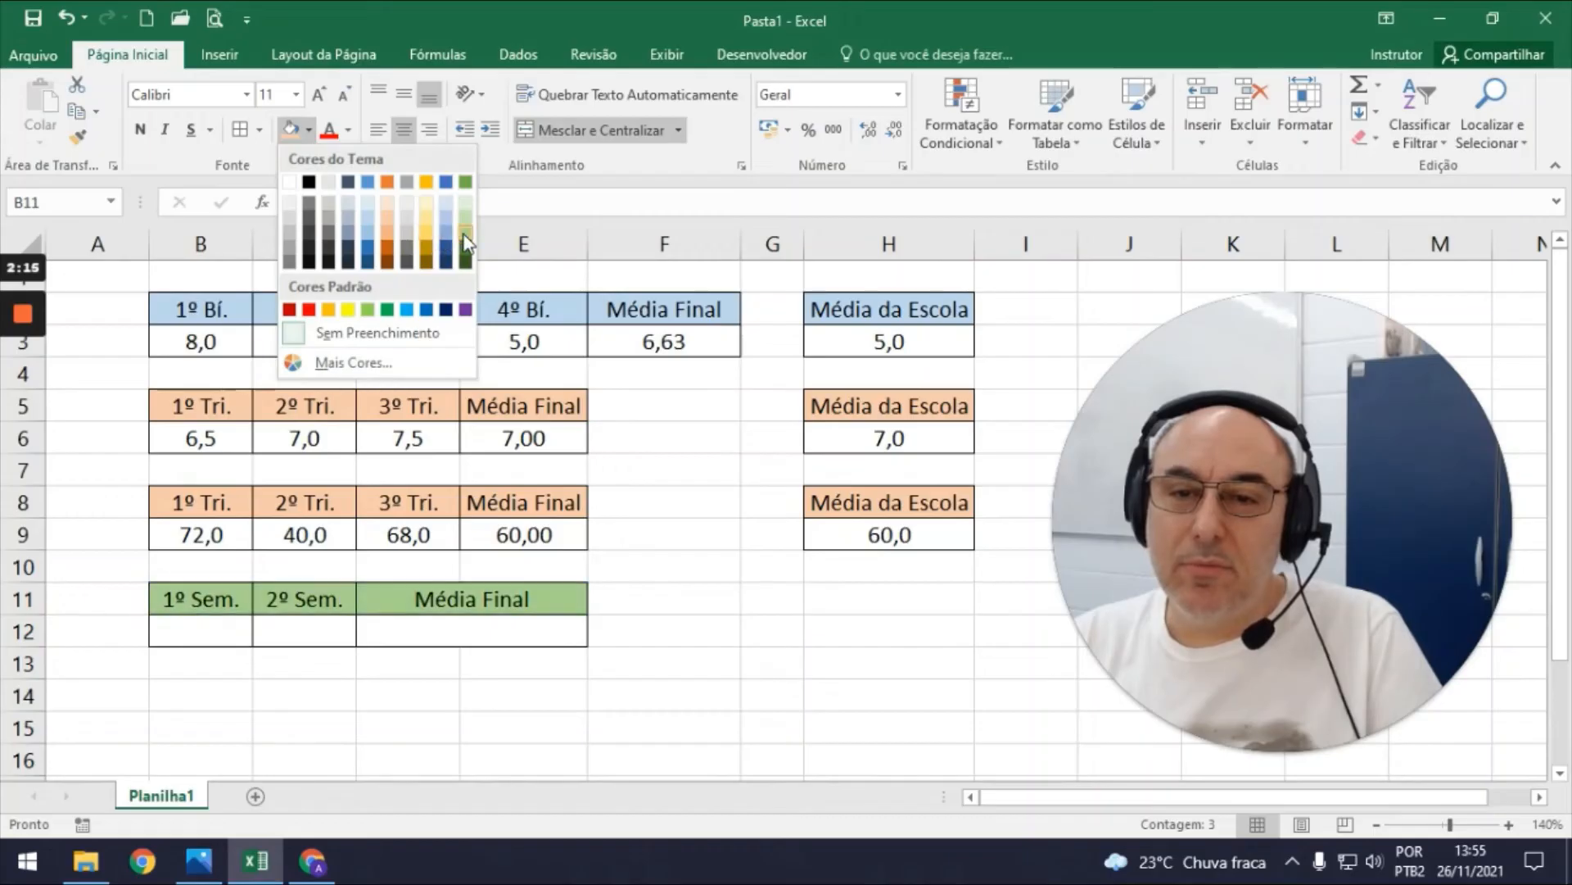
left_click(427, 234)
left_click(414, 726)
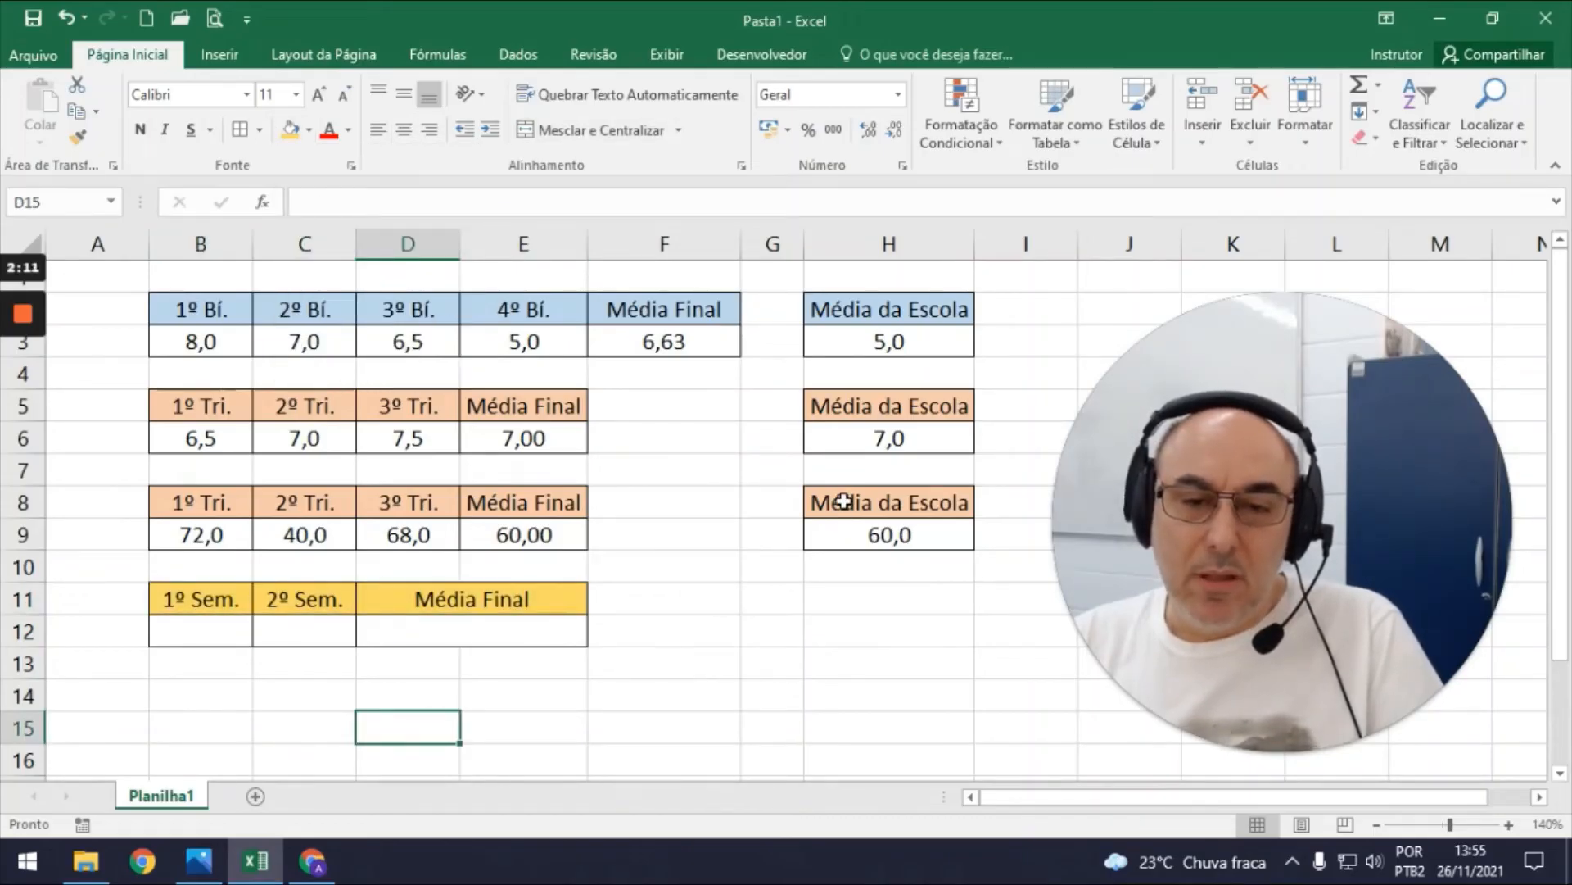
Enter the first-semester grade 8,5 in B12 and centre the grade cells B12:C12.
left_click(205, 632)
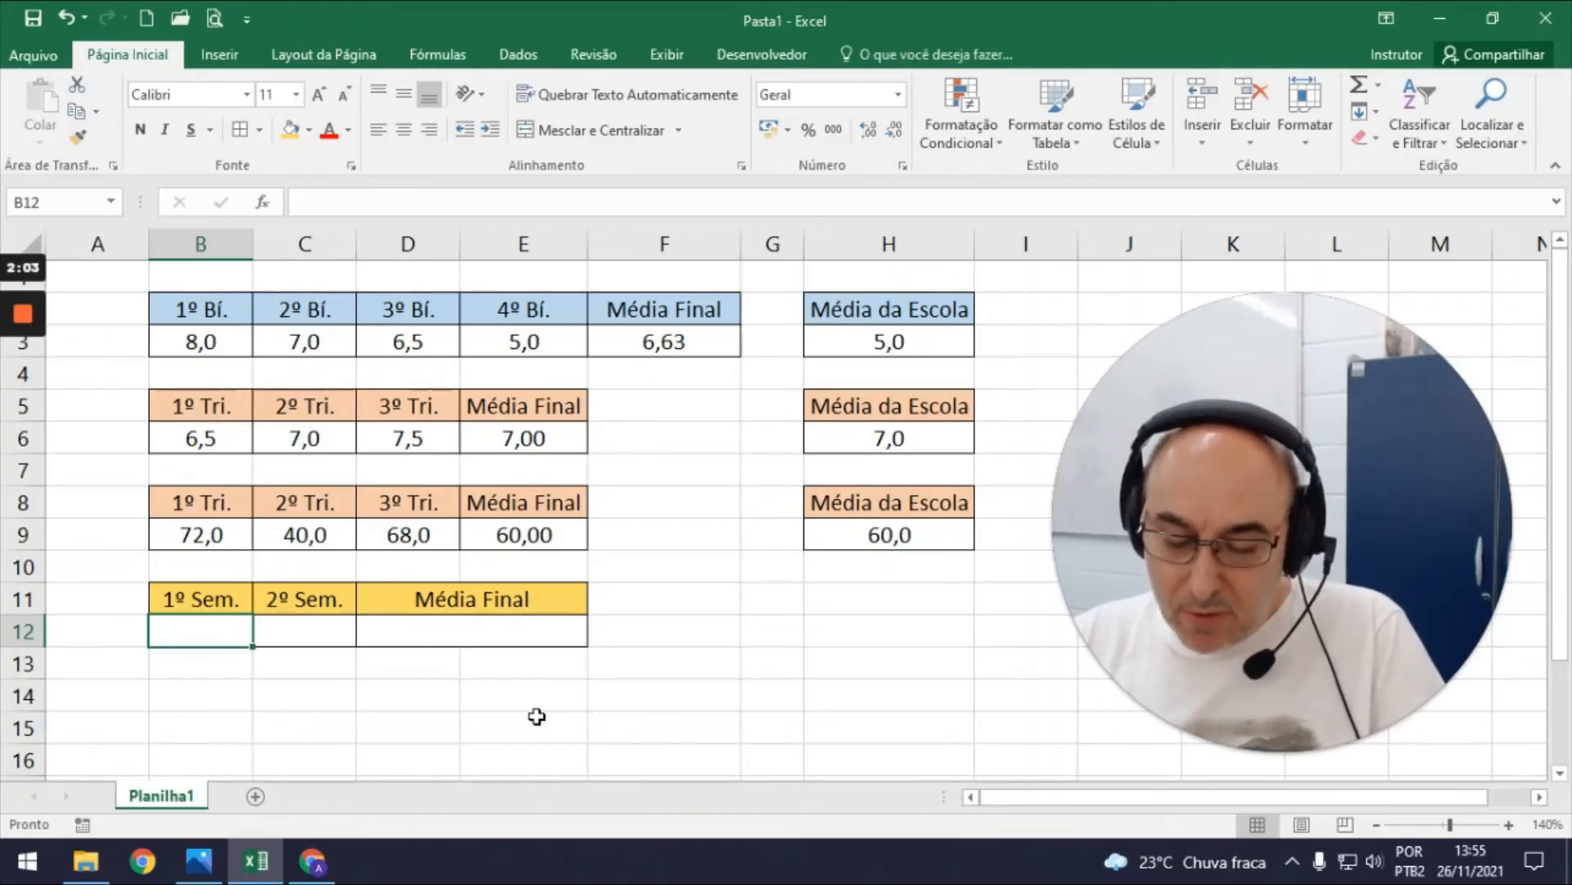
type("8,5")
left_click(263, 636)
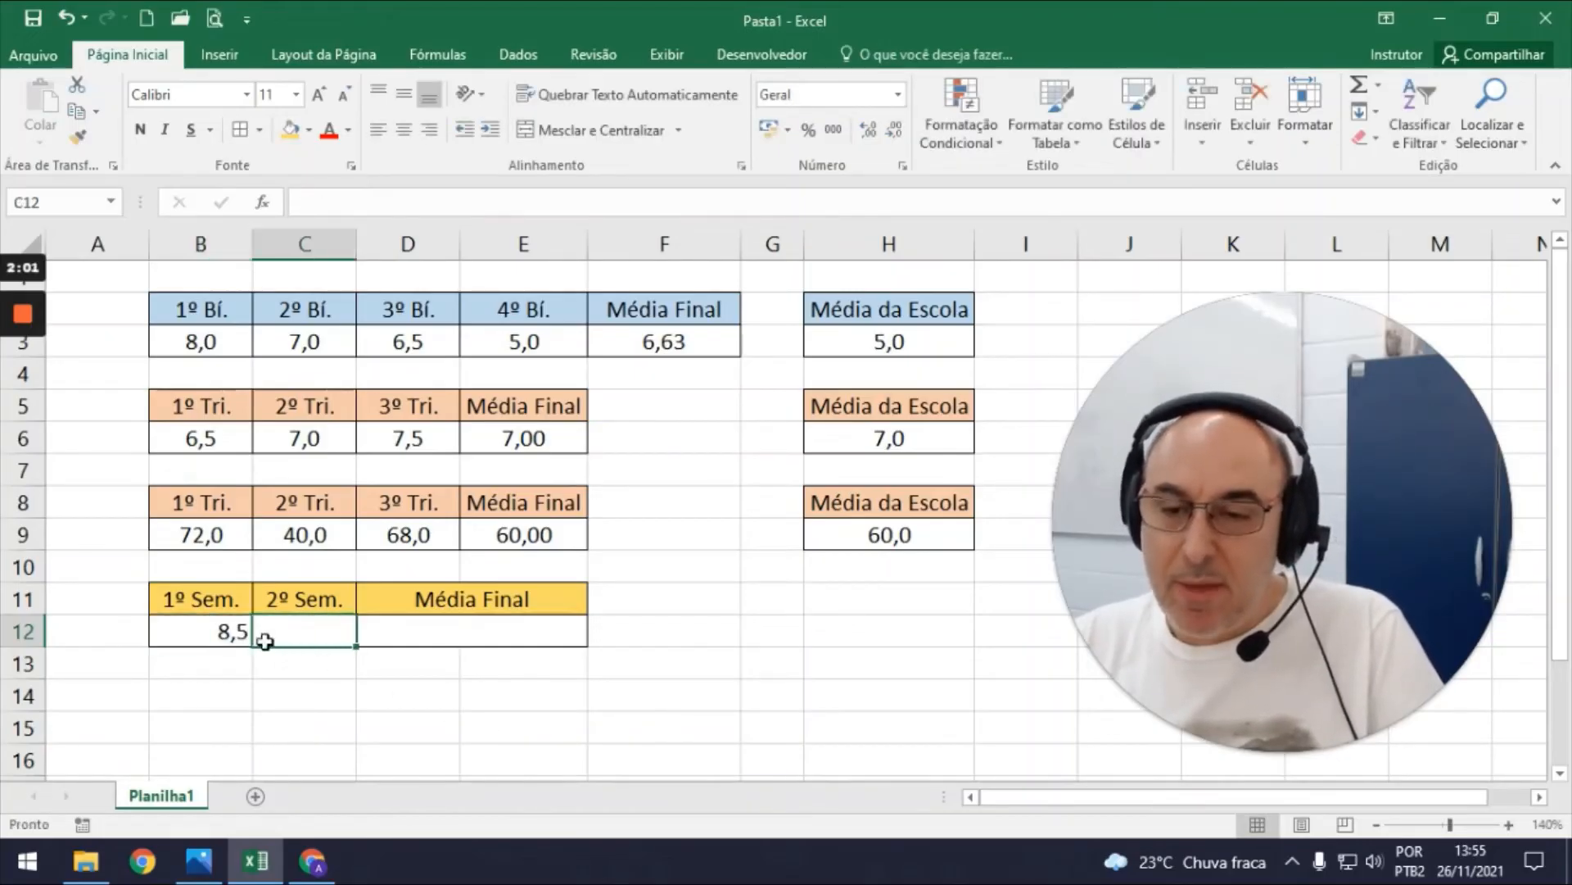
left_click_drag(218, 636, 264, 636)
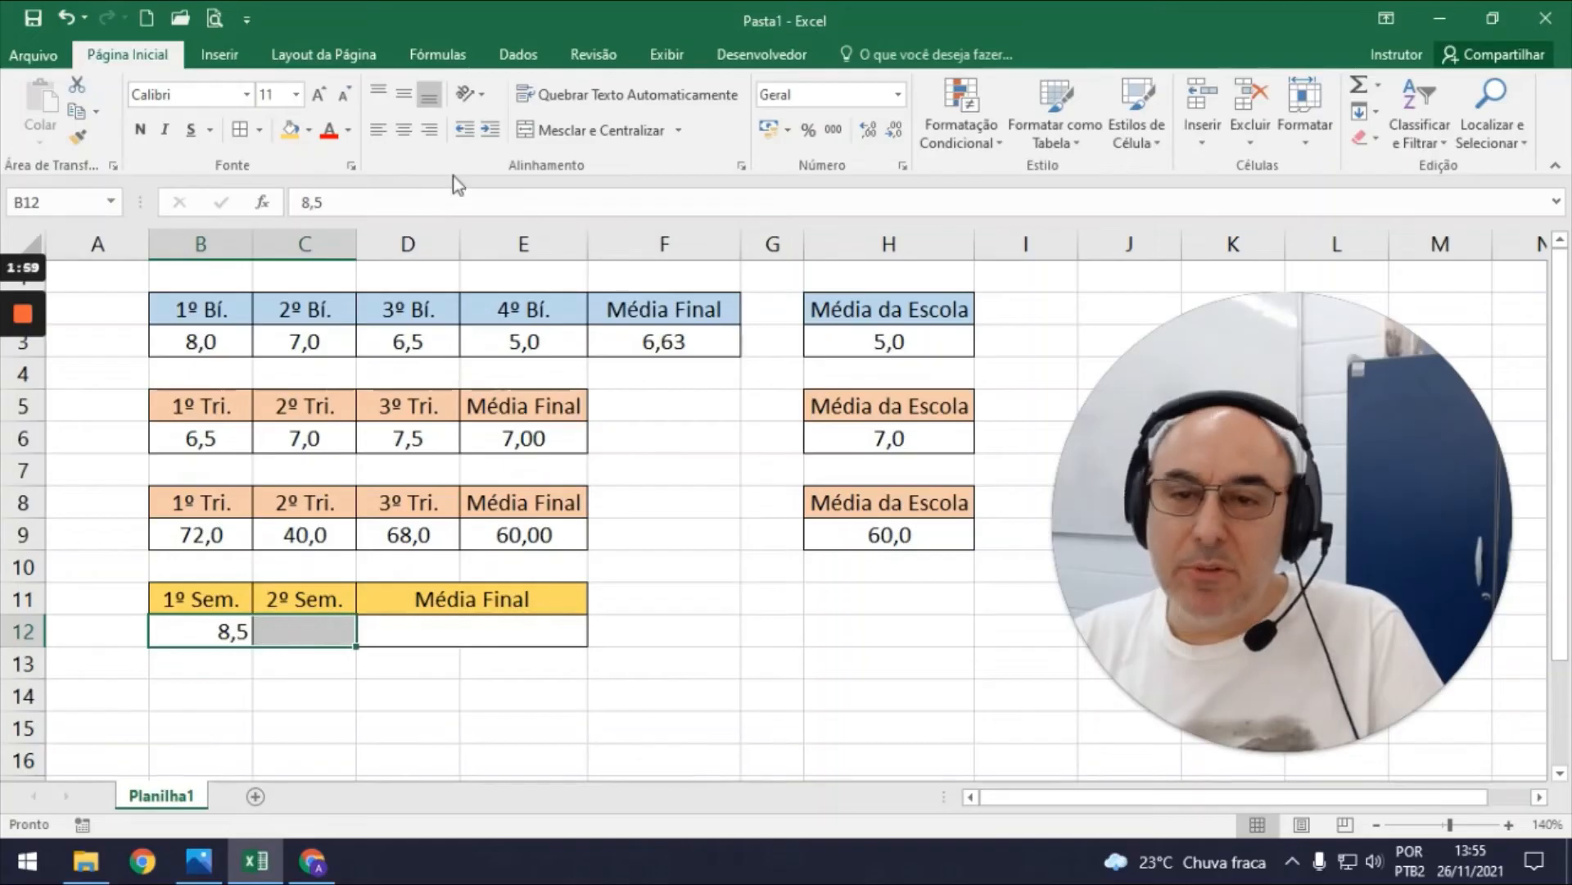
left_click(403, 130)
Enter the formula =média(B12:C12) in the merged final-average cell D12.
left_click(447, 634)
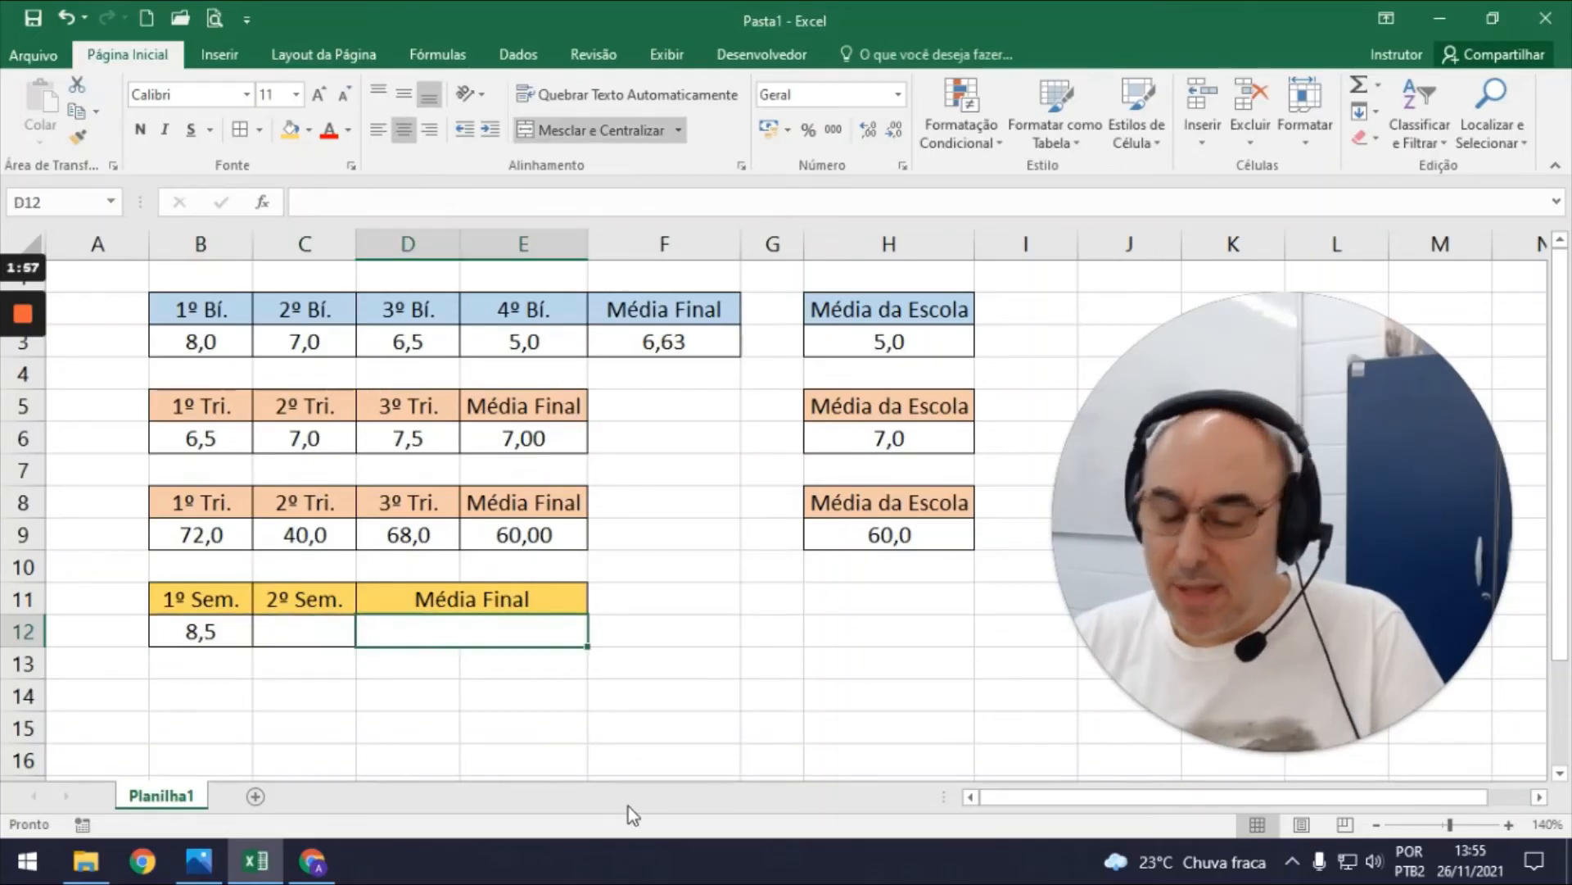
type("=média(")
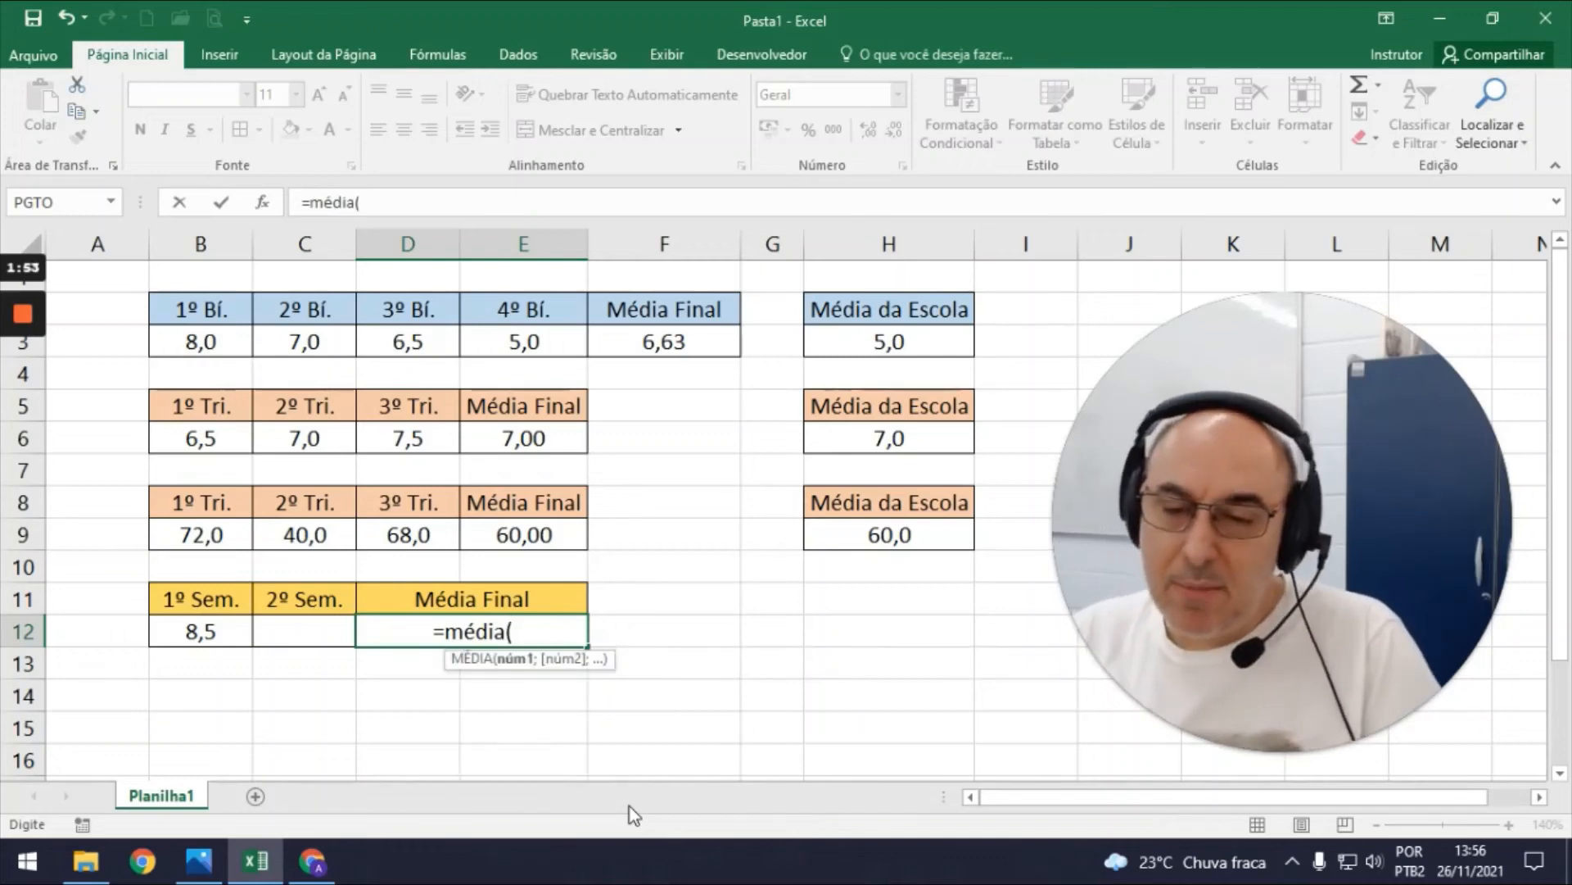
left_click_drag(222, 635, 295, 645)
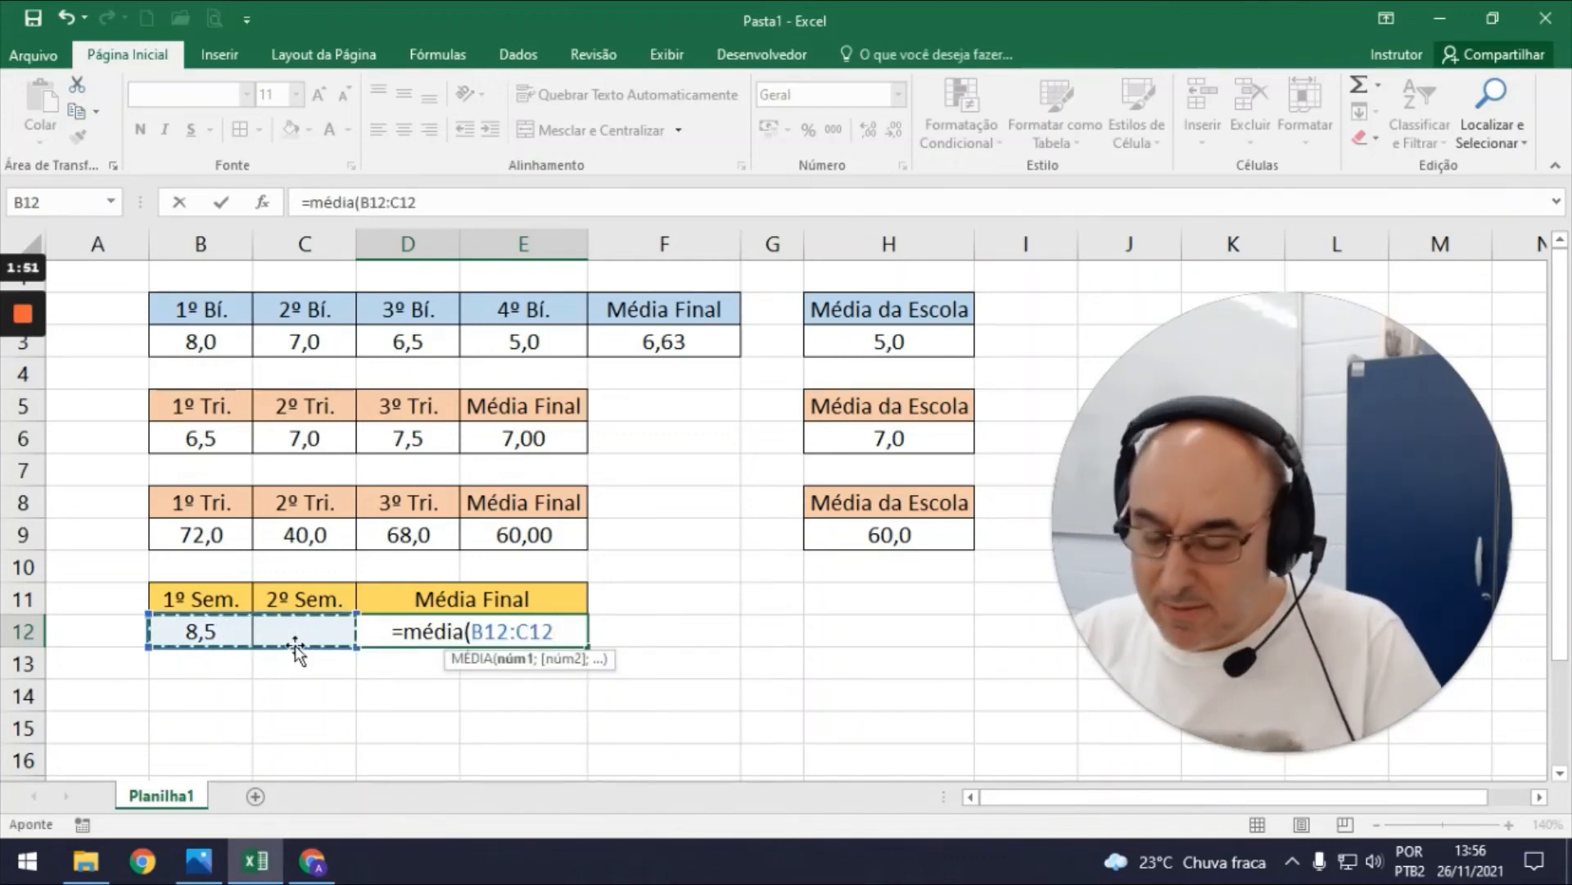
type(")")
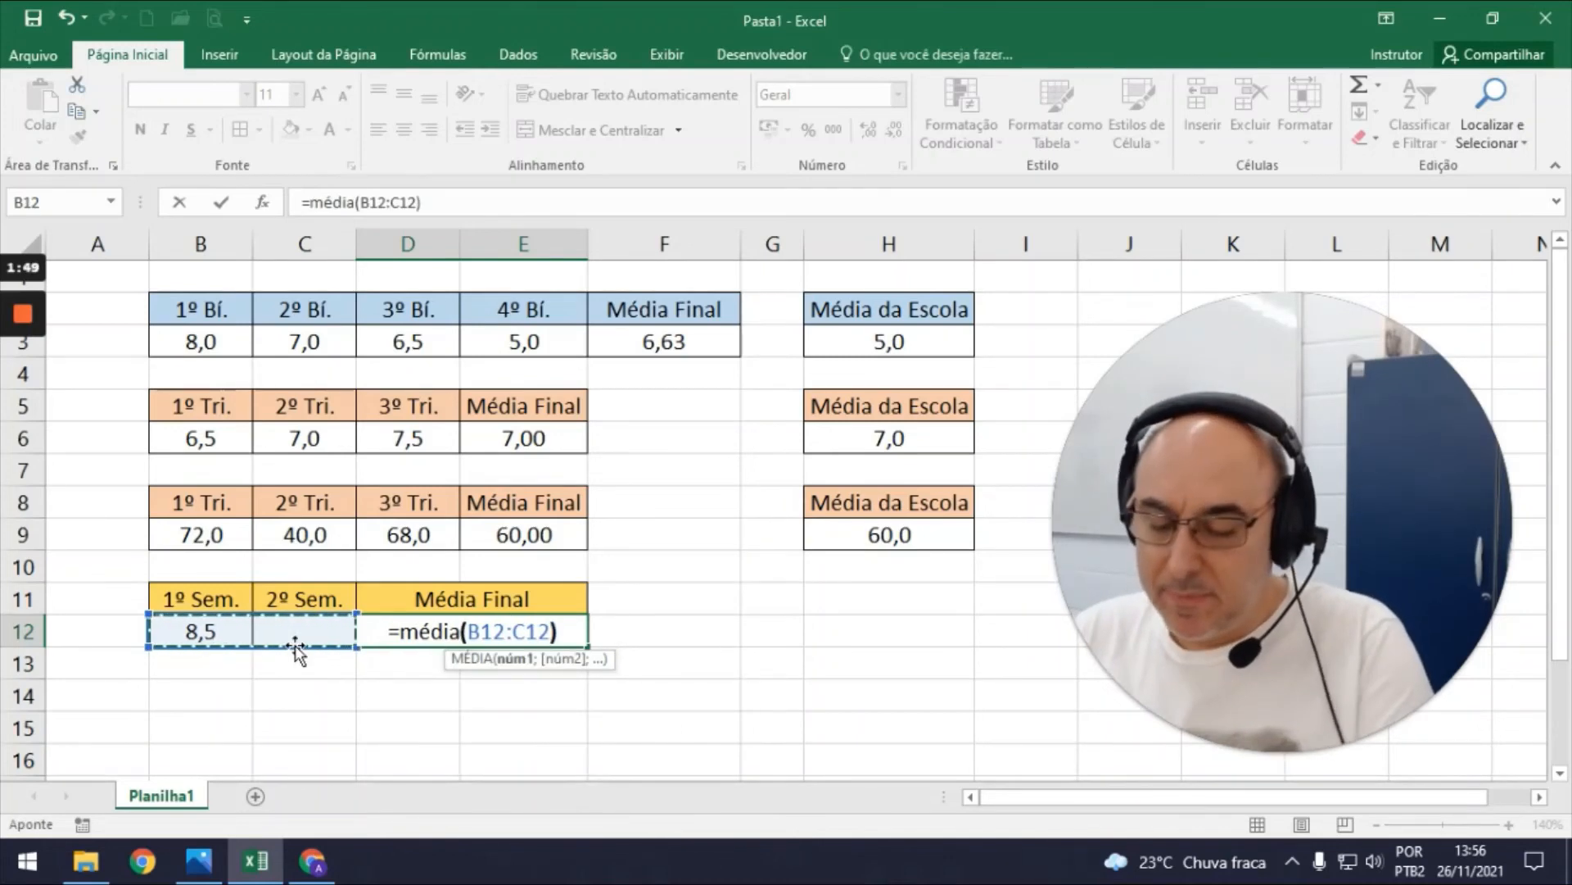
key("Return")
left_click(298, 659)
left_click(199, 633)
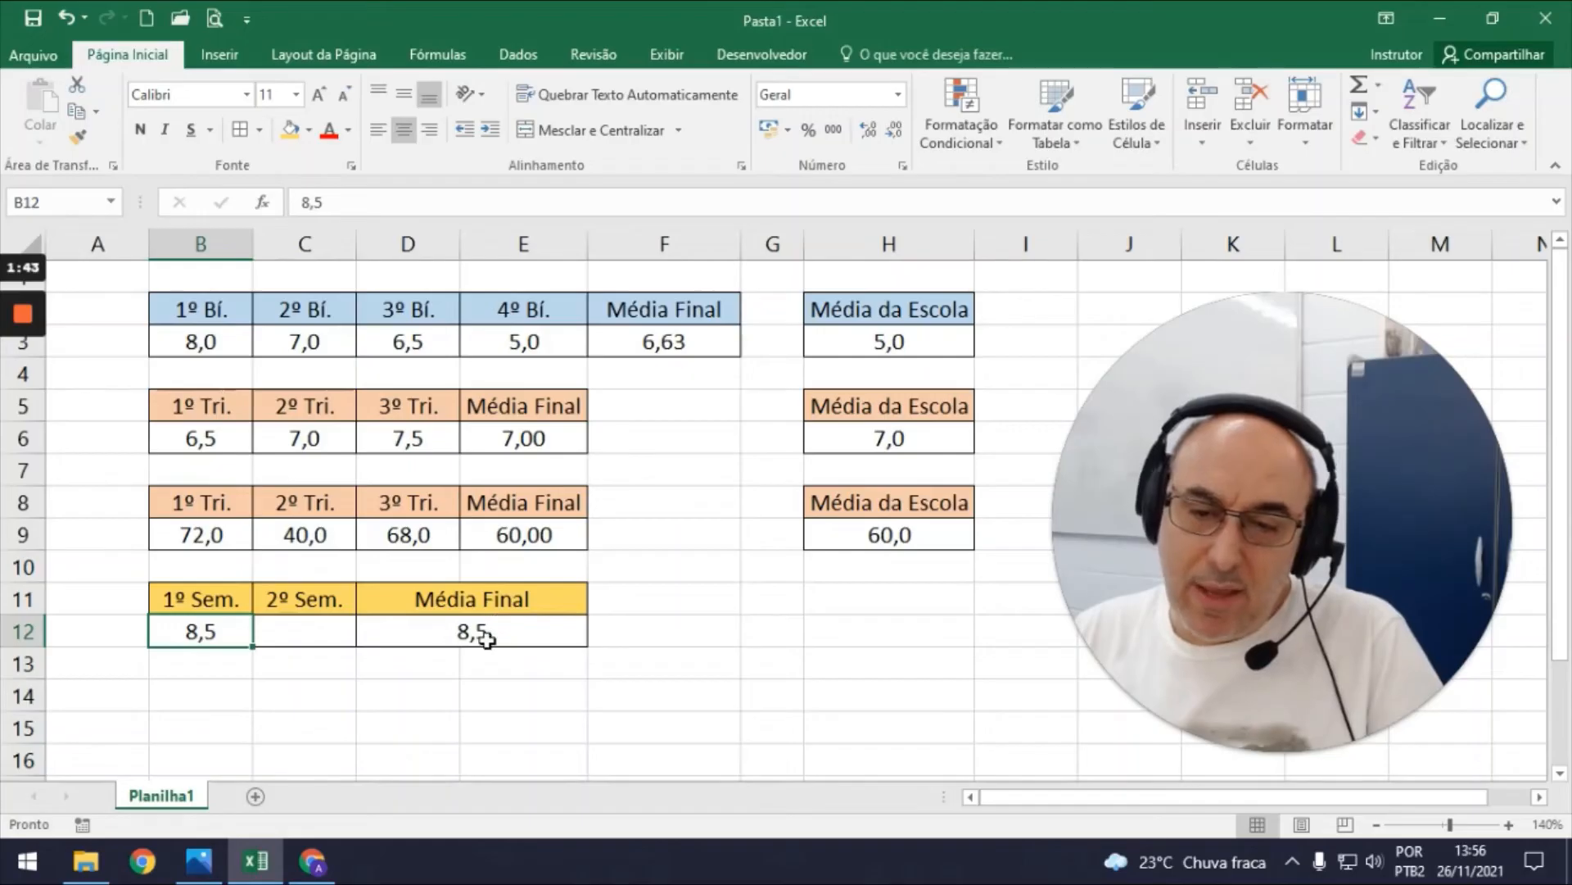
Enter the second-semester grade 5 in C12 and format B12:C12 with one decimal place.
left_click(312, 634)
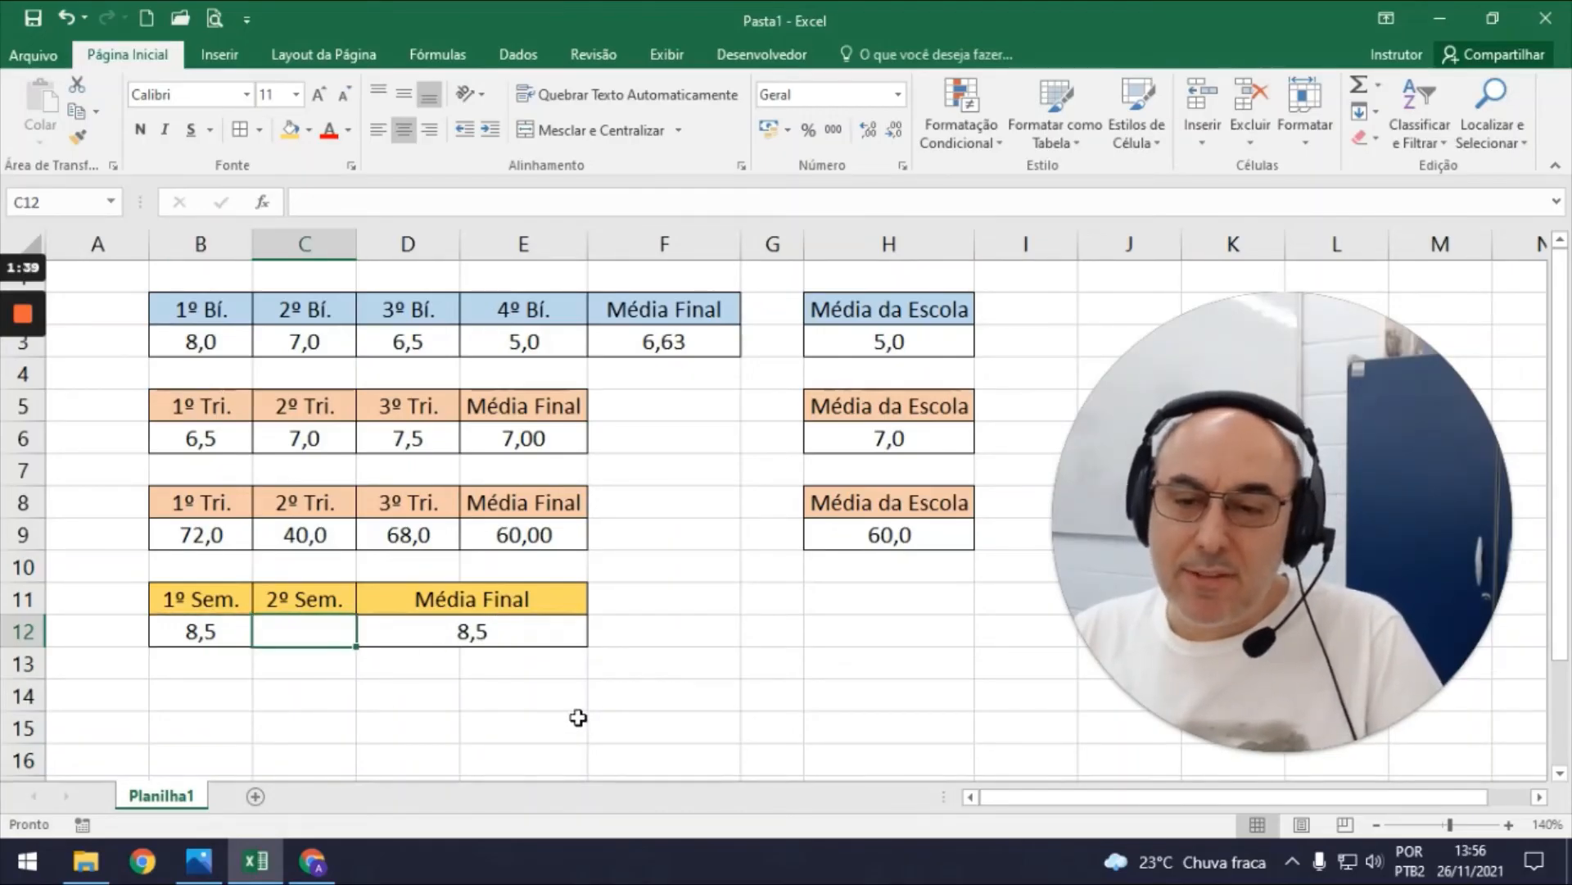
type("5")
key("Return")
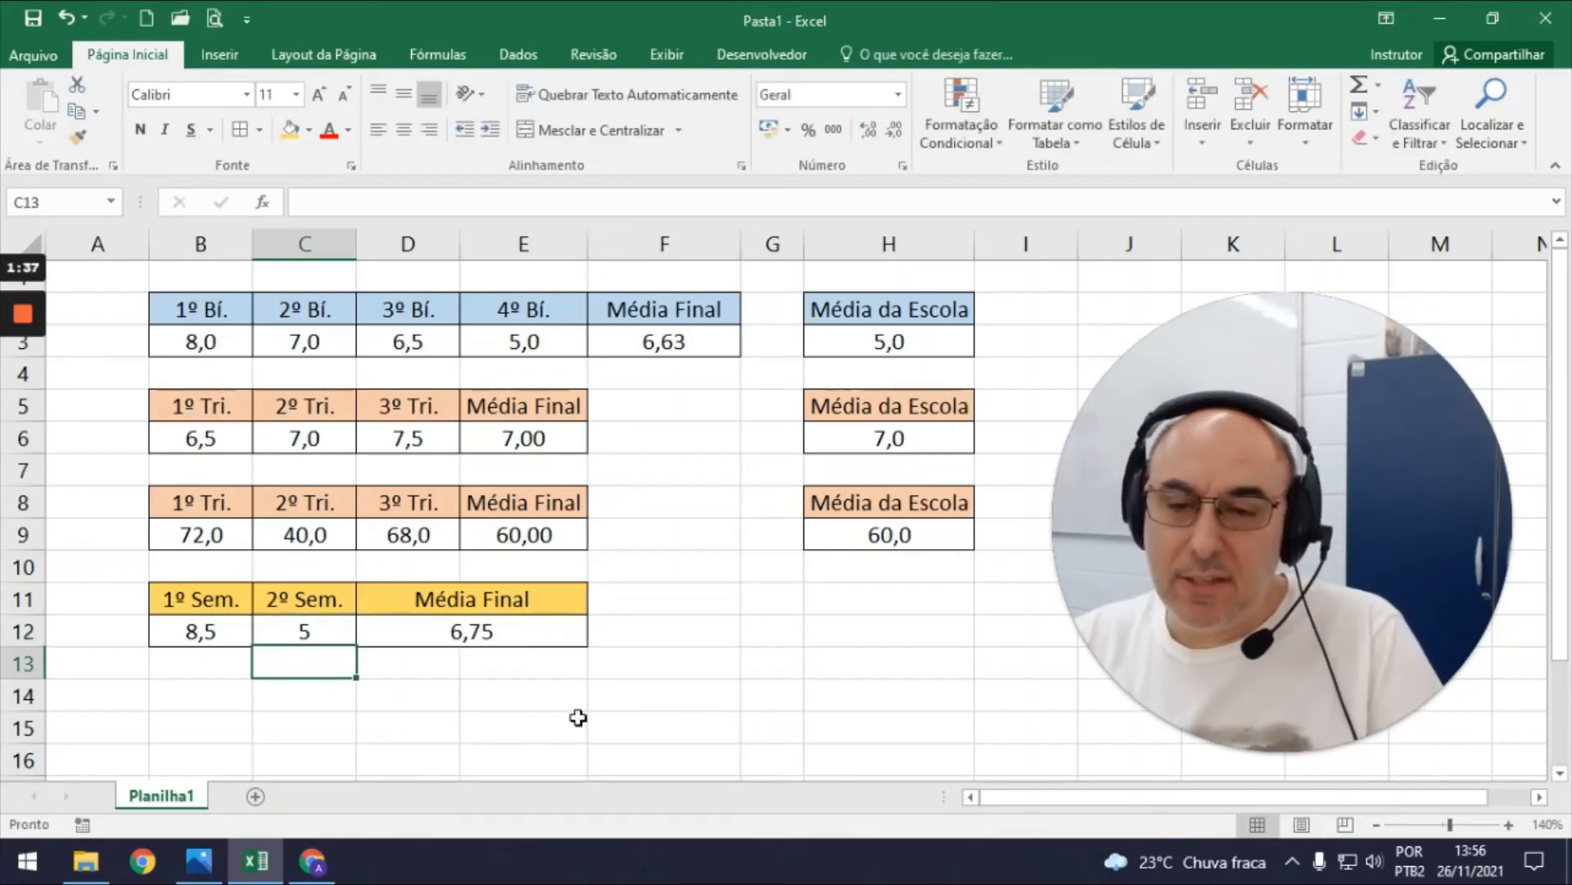
left_click_drag(204, 632, 304, 632)
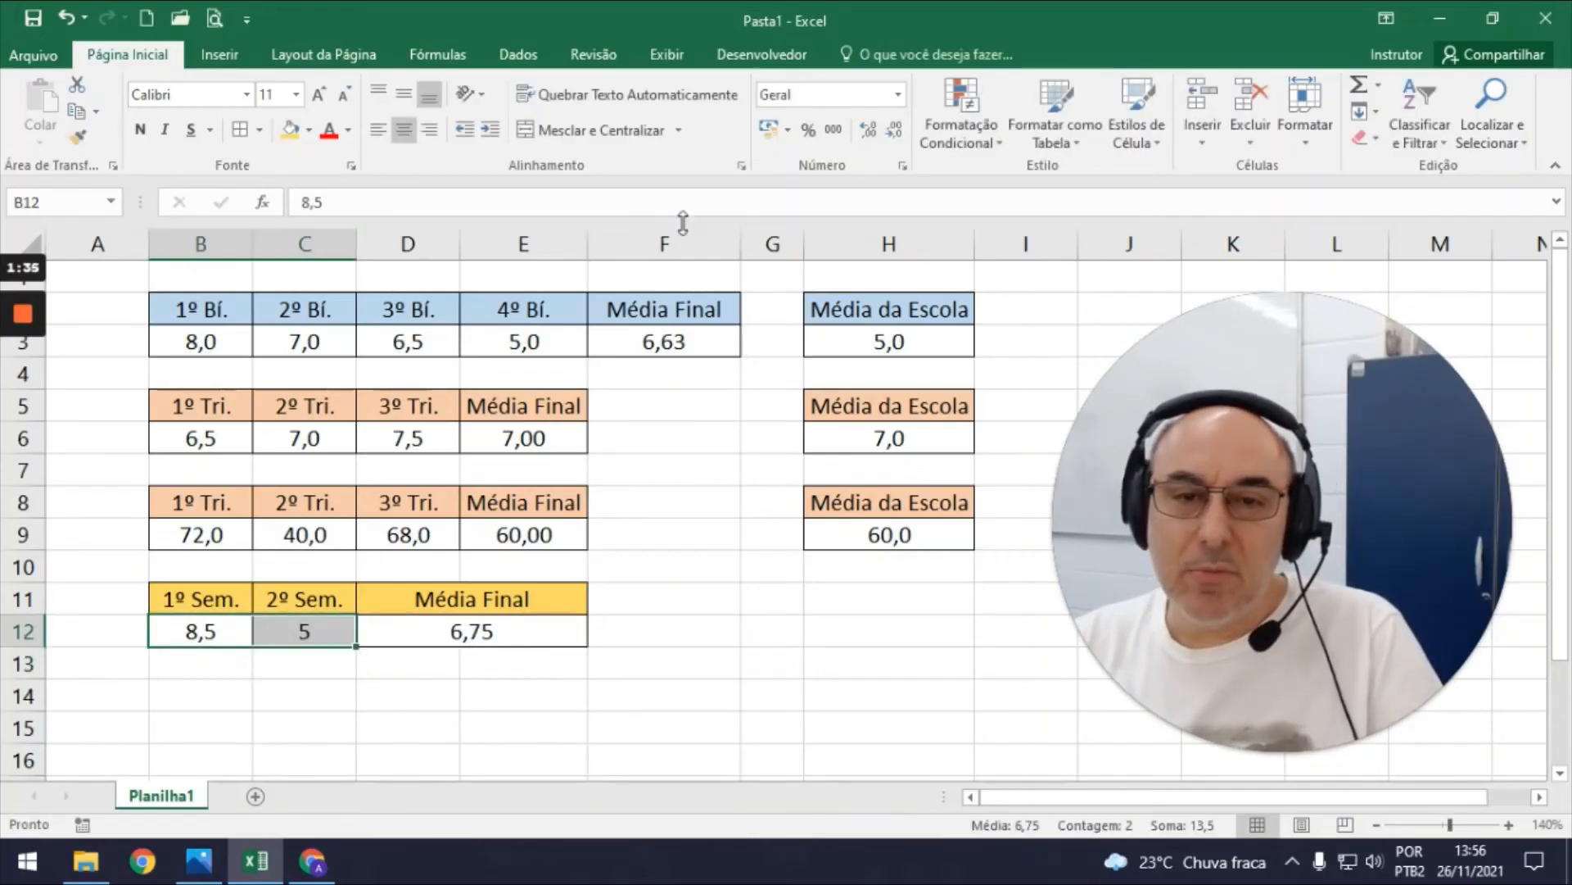
left_click(868, 129)
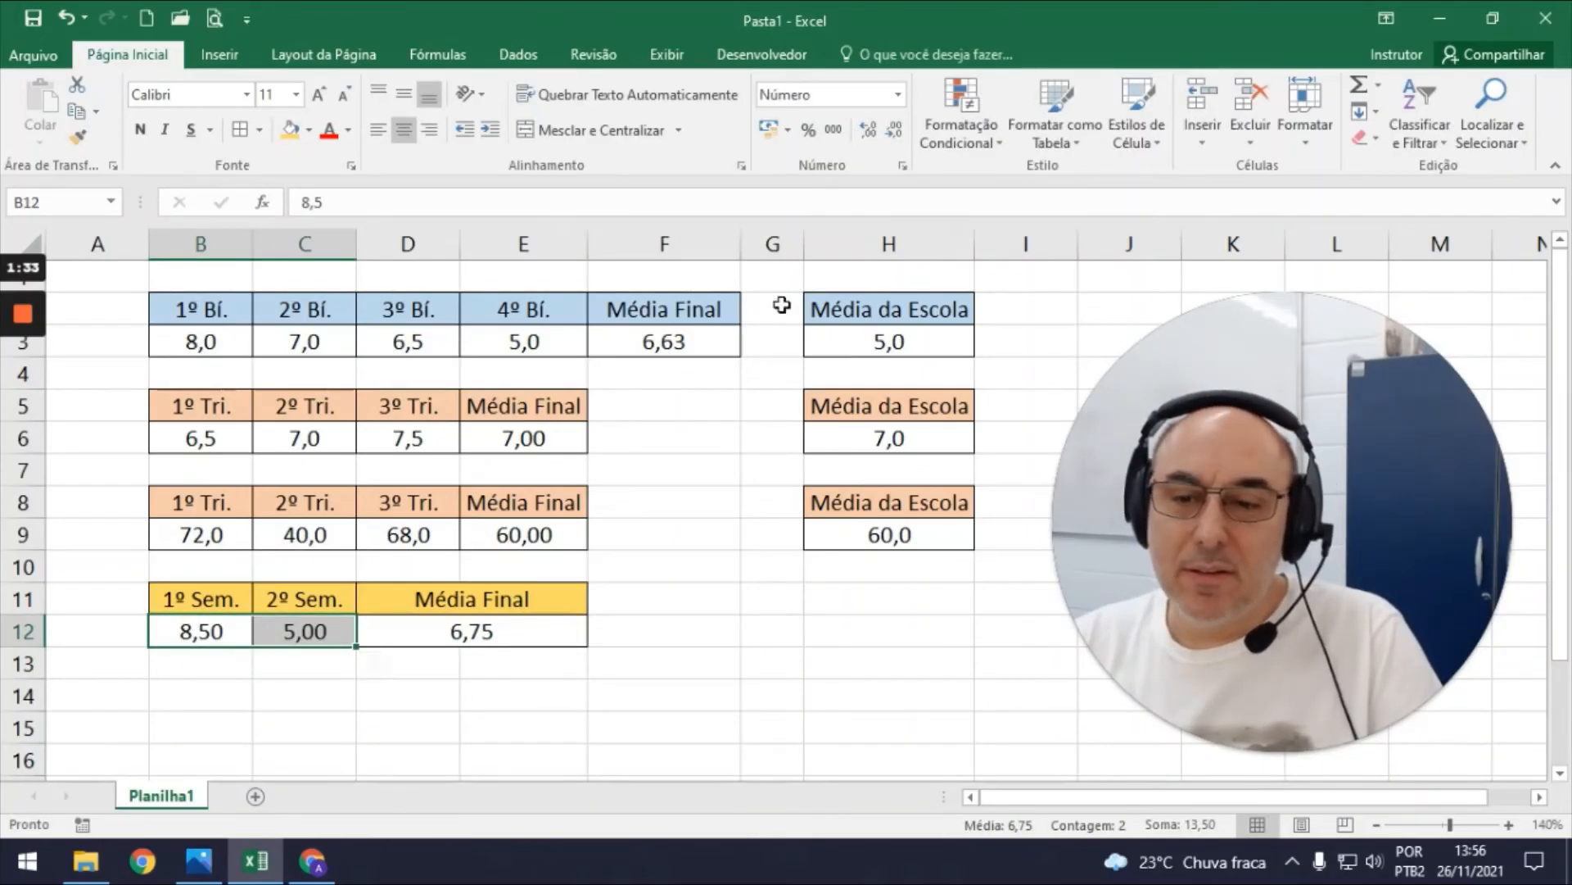
left_click(894, 129)
Set the second-semester grade in C12 to 5,5.
left_click(340, 625)
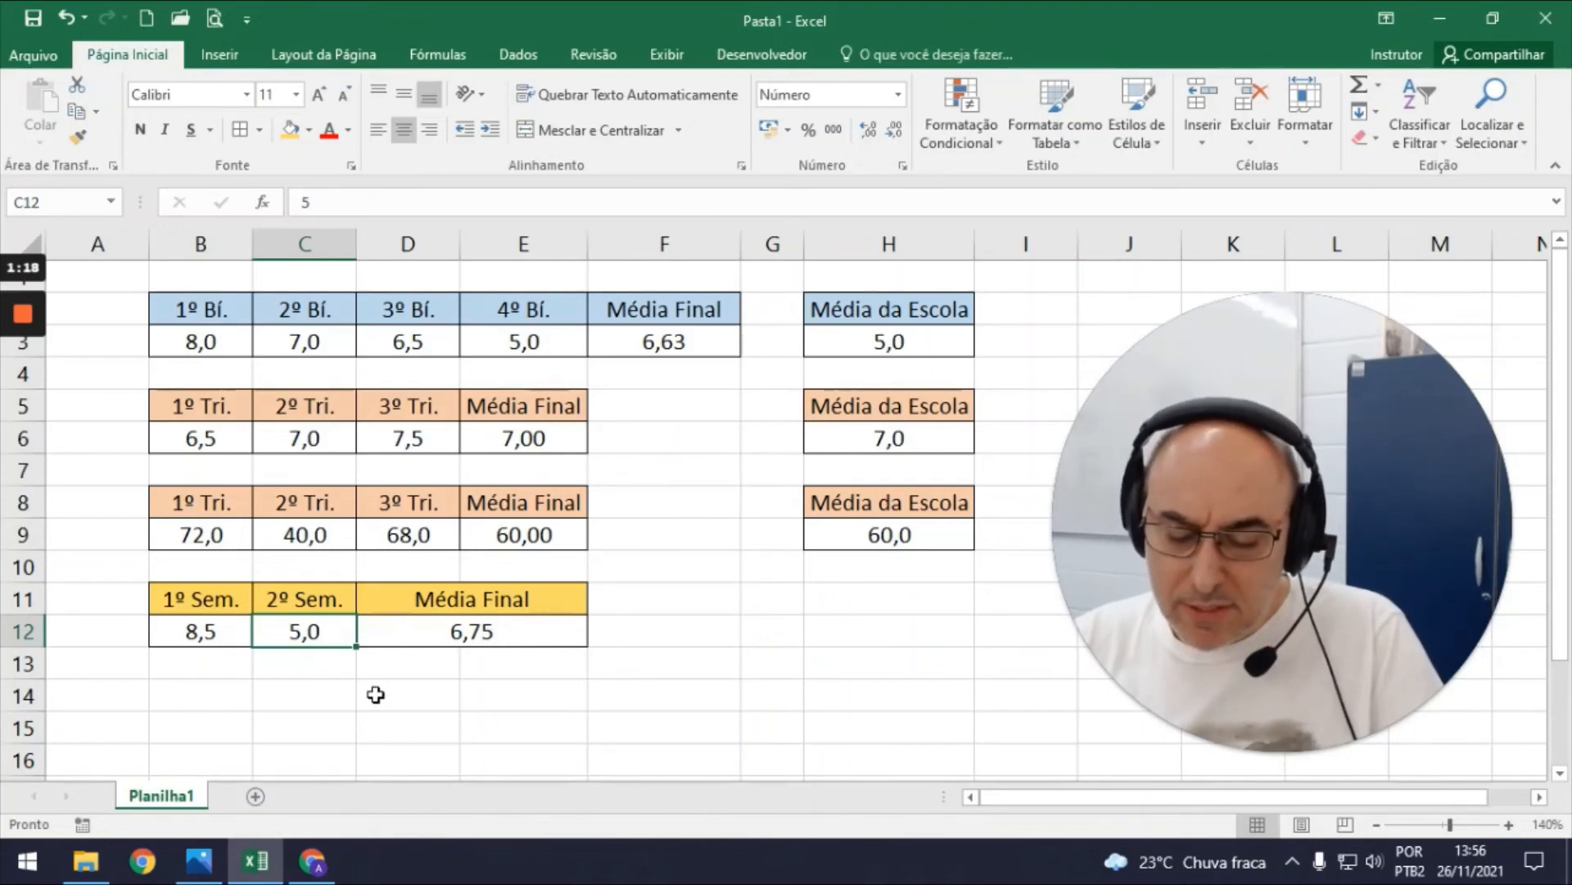
type("5,5")
key("Return")
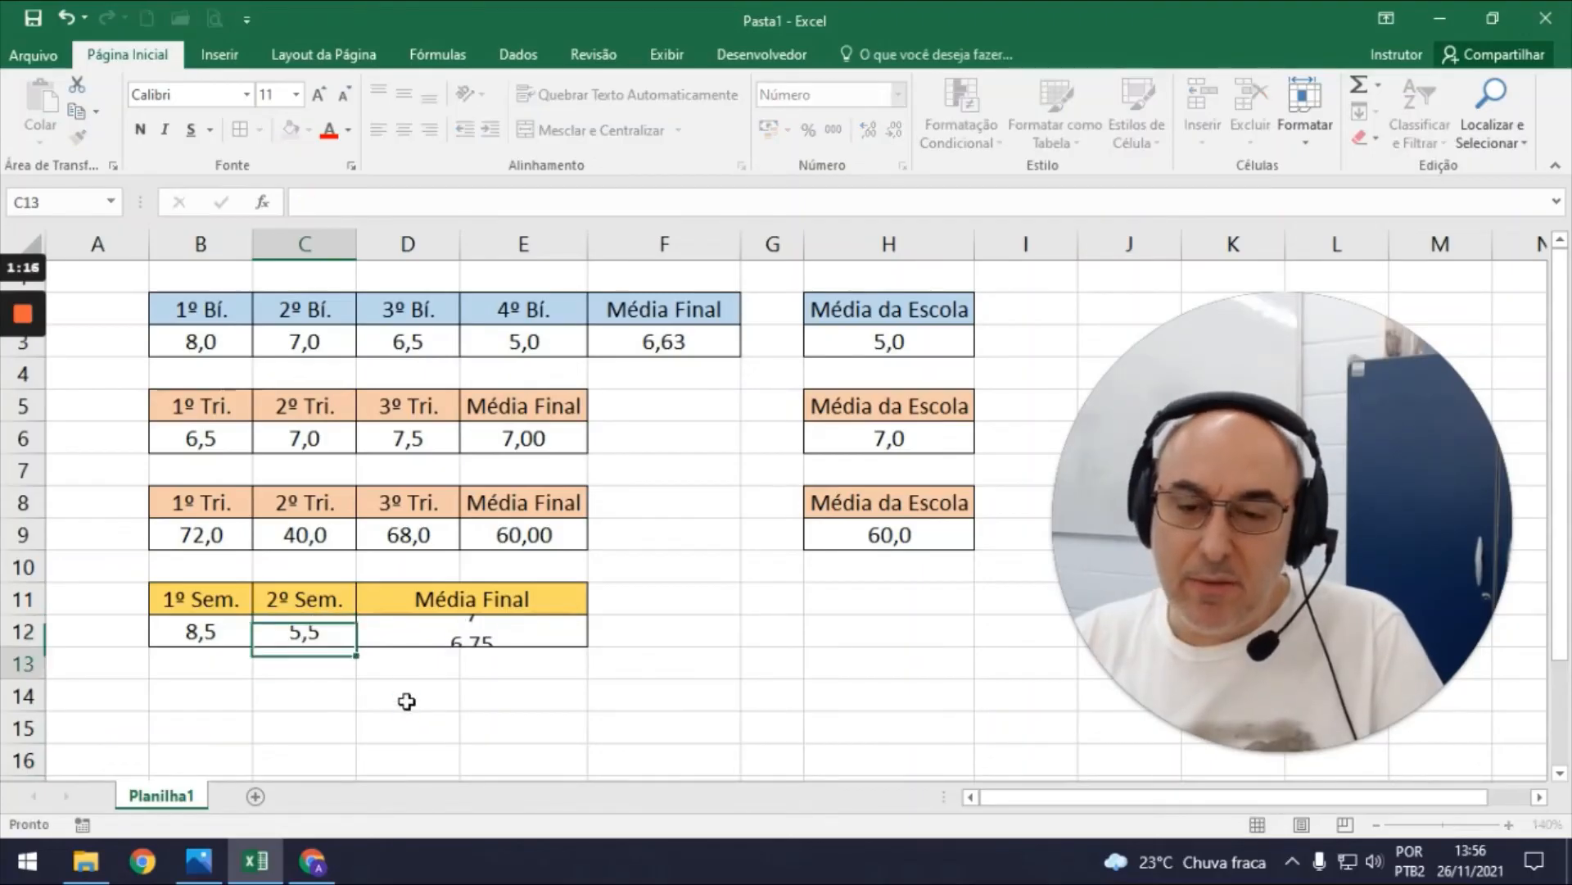
Format the semester final average in D12 as a number with two decimal places.
left_click(505, 630)
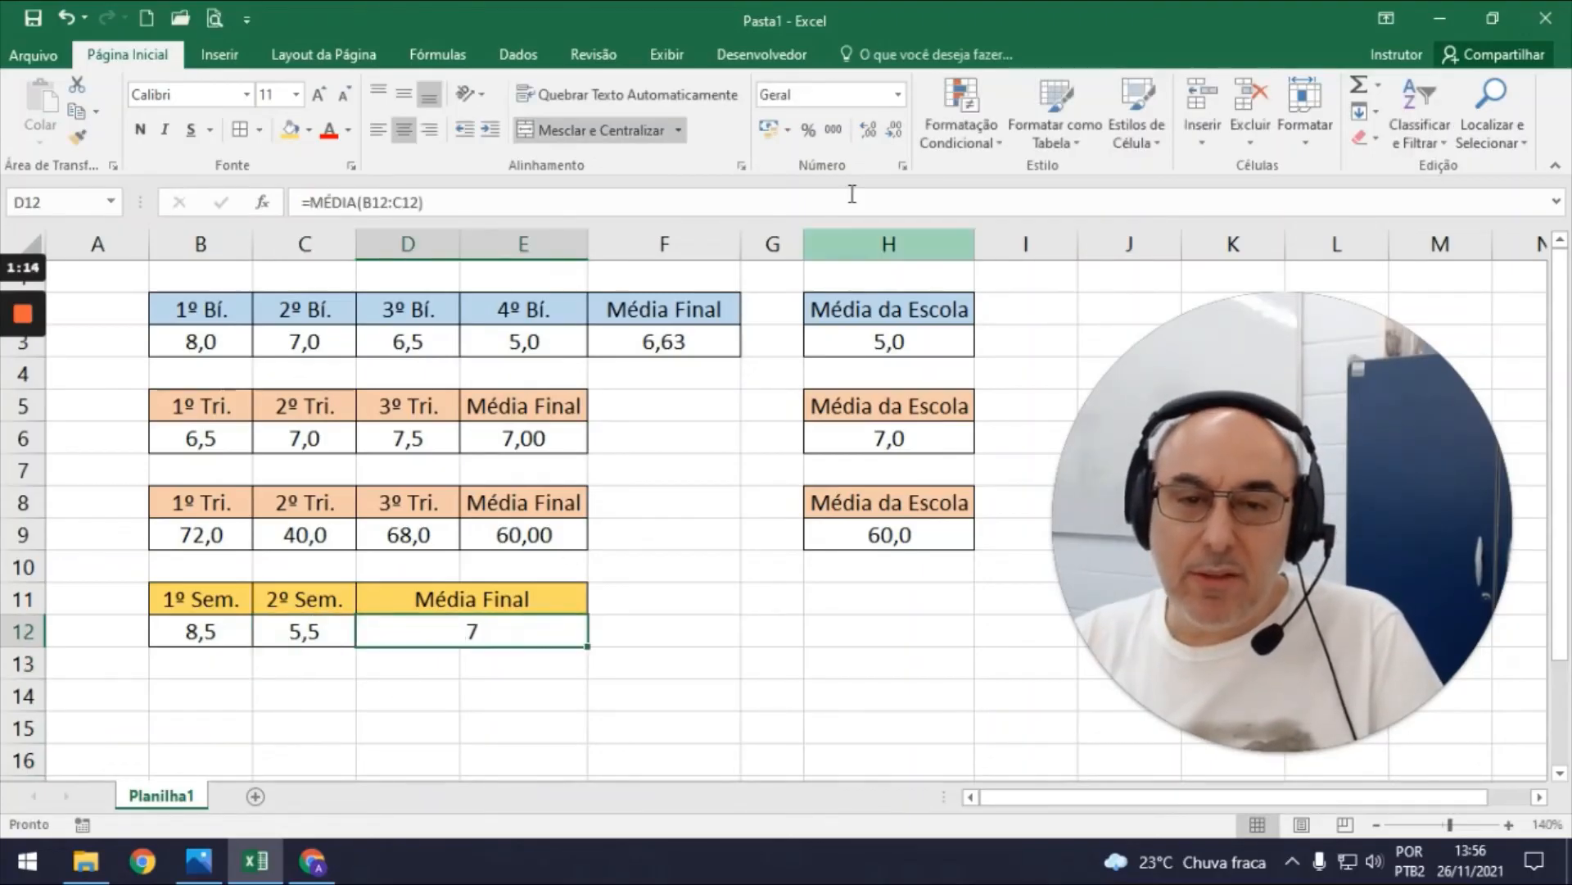
left_click(868, 130)
left_click(868, 129)
left_click(868, 129)
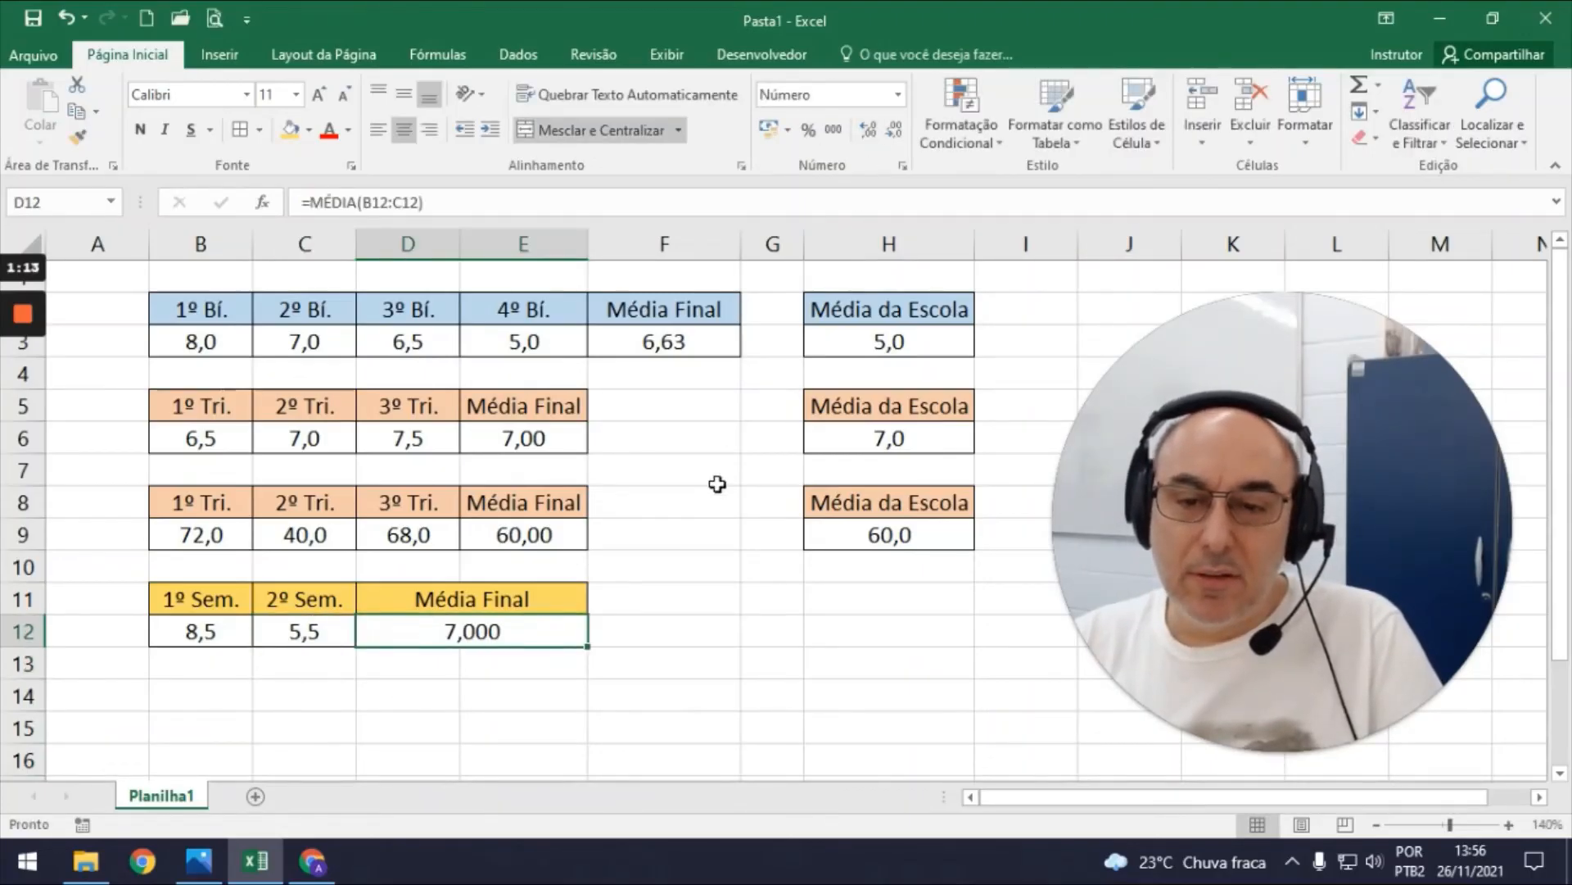
left_click(893, 135)
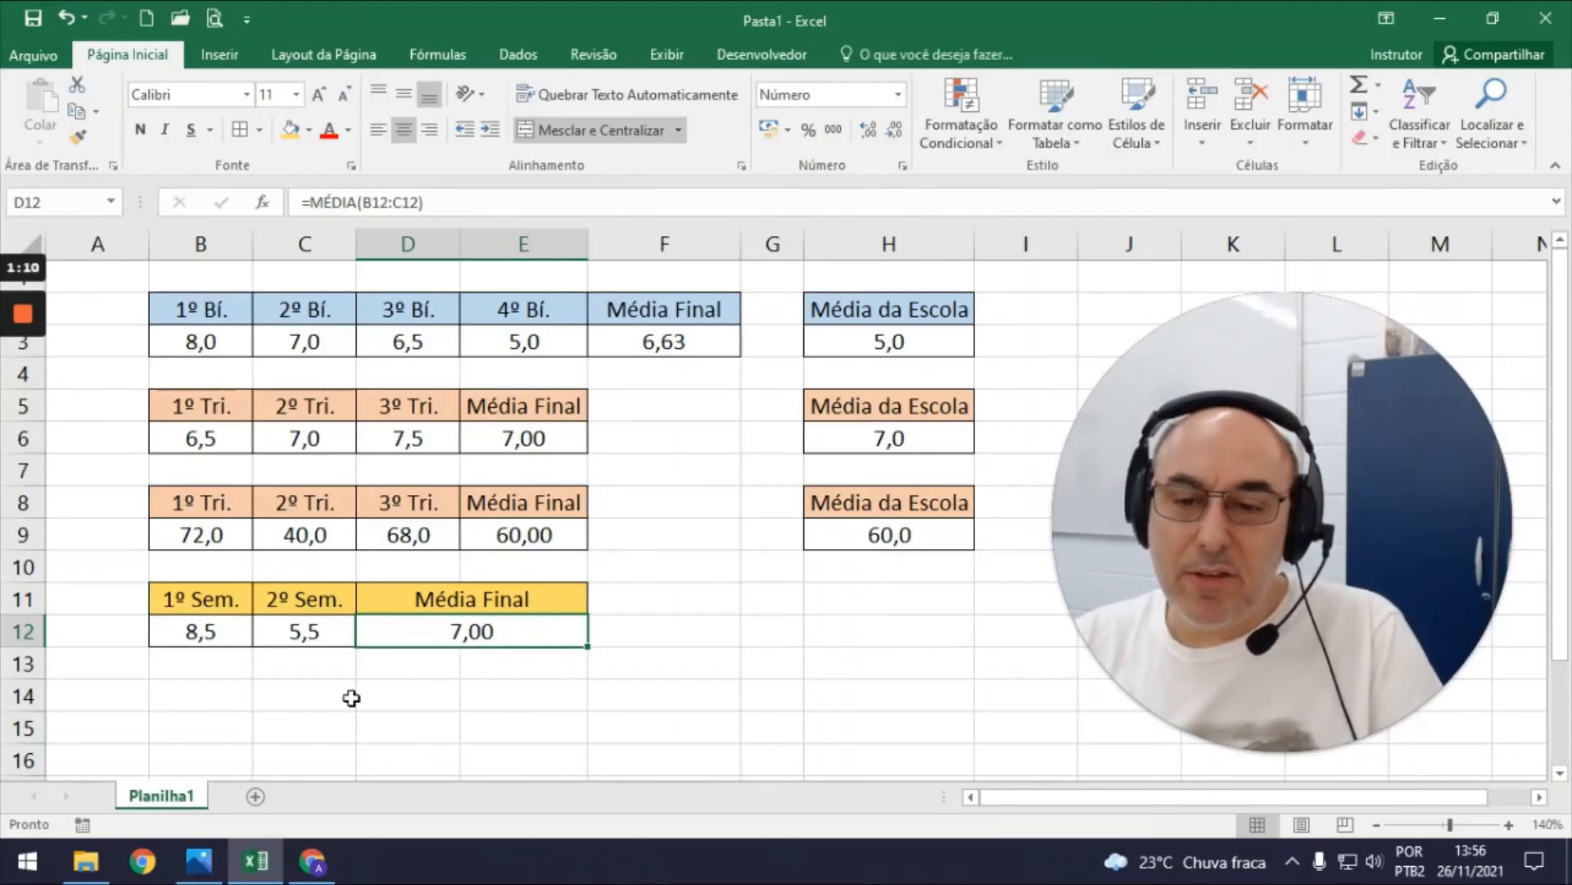
Test the second-semester grade in C12 with 6 and with 6,5.
left_click(330, 634)
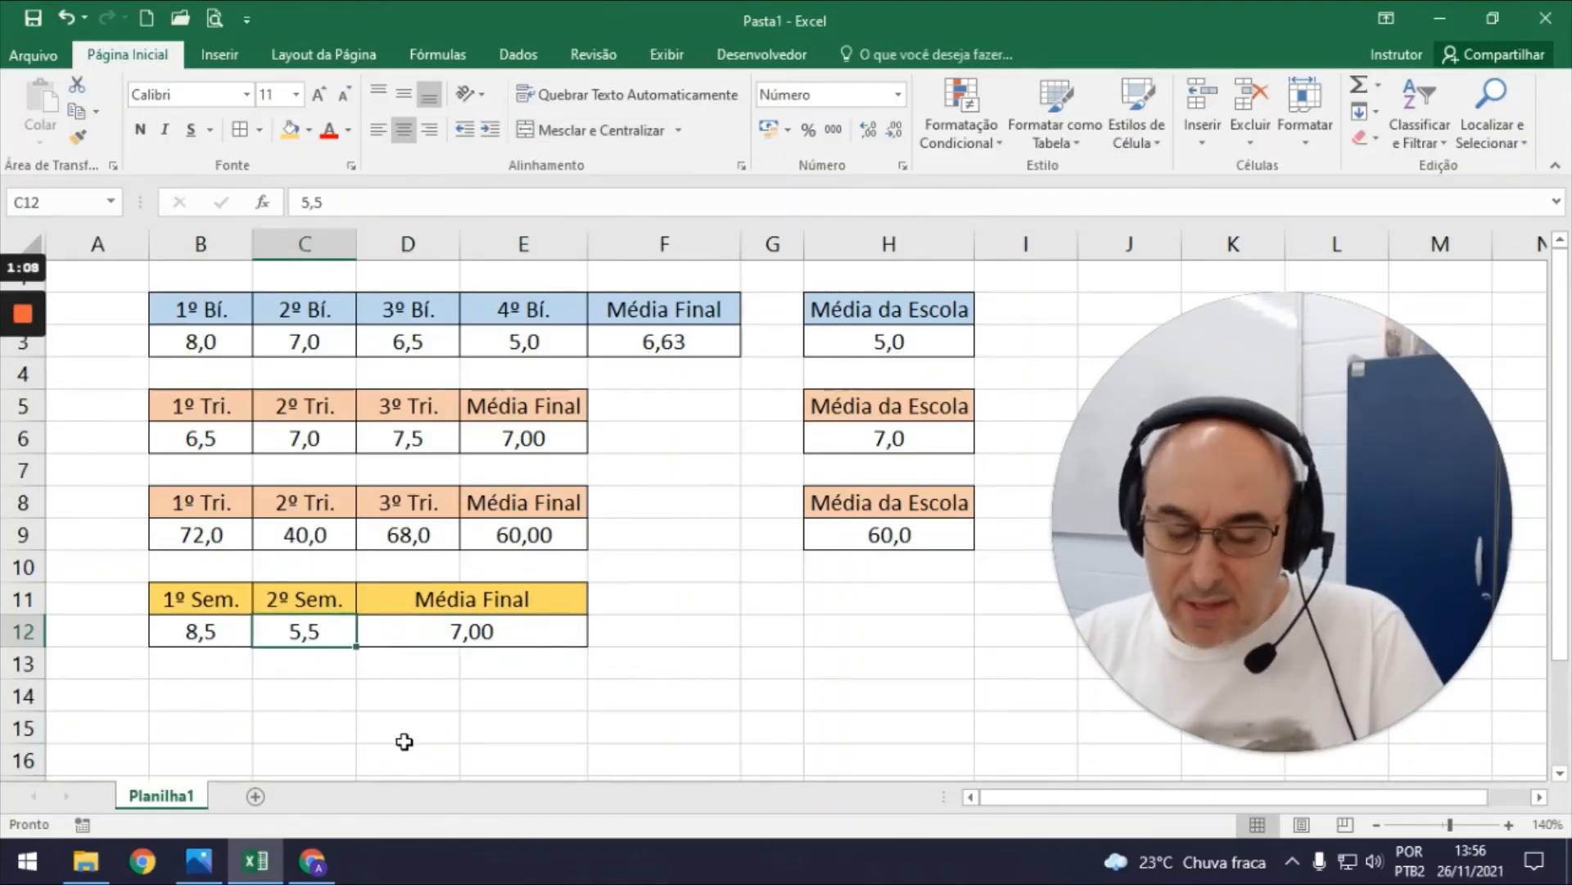
type("6")
key("Return")
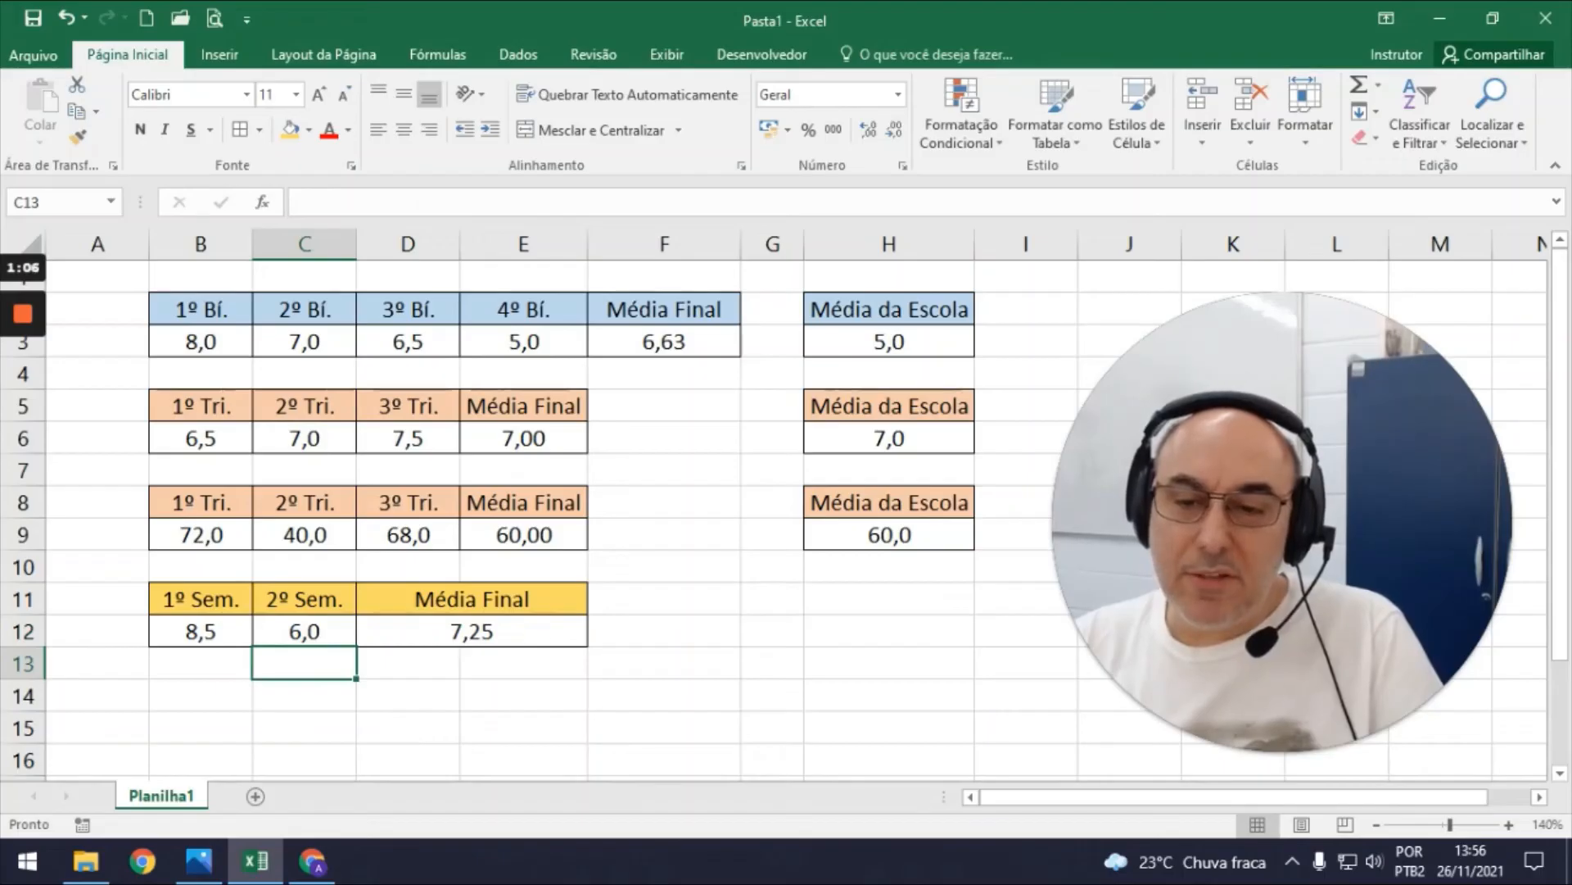
key("Up")
type("65")
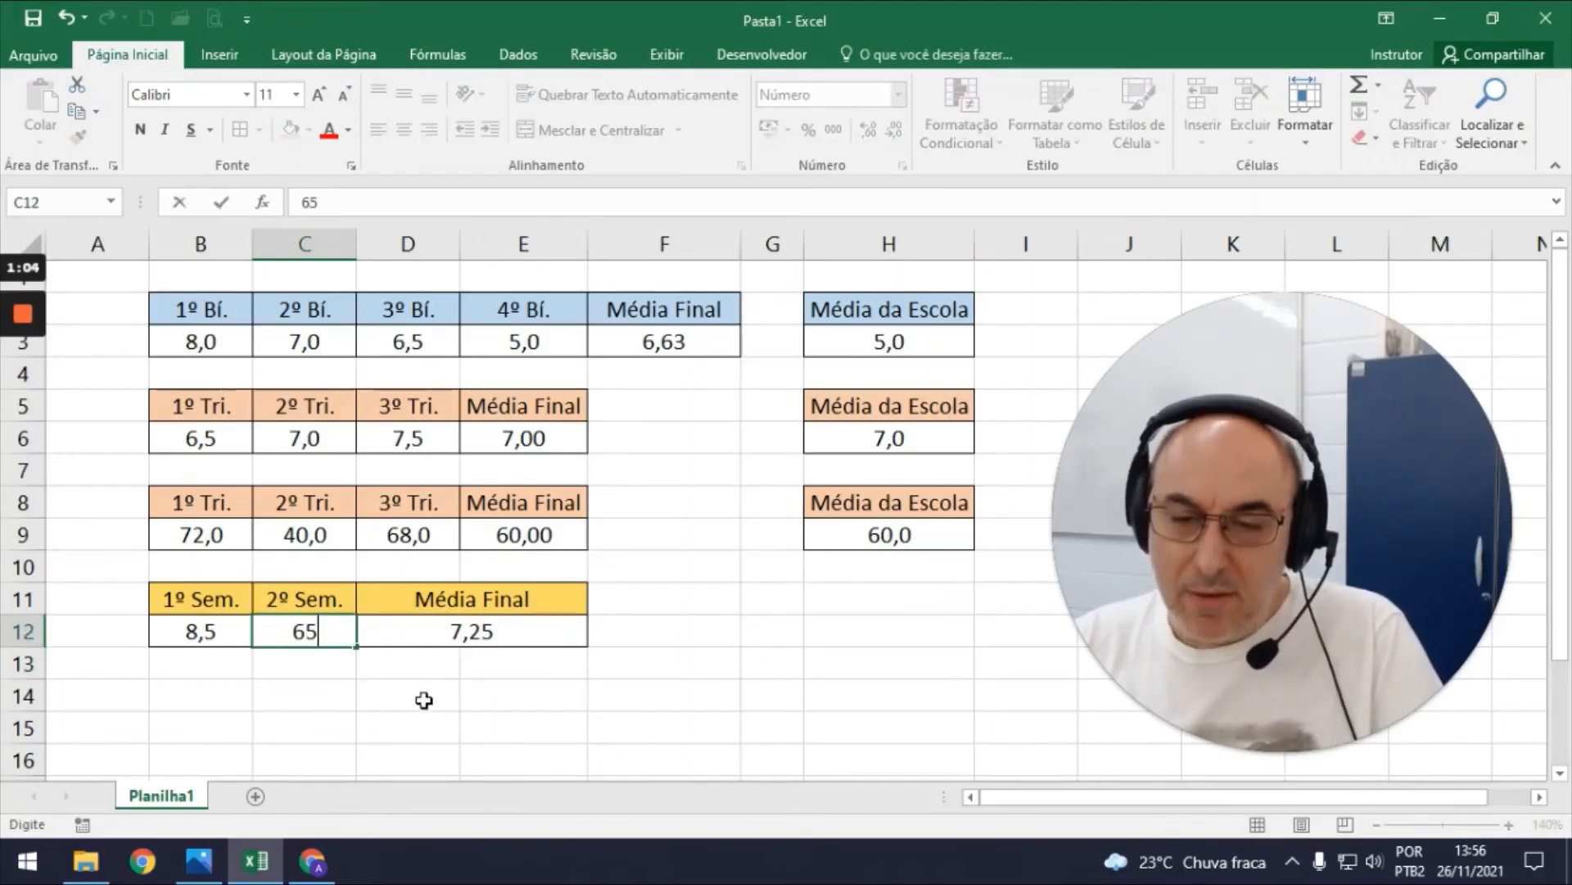
key("BackSpace")
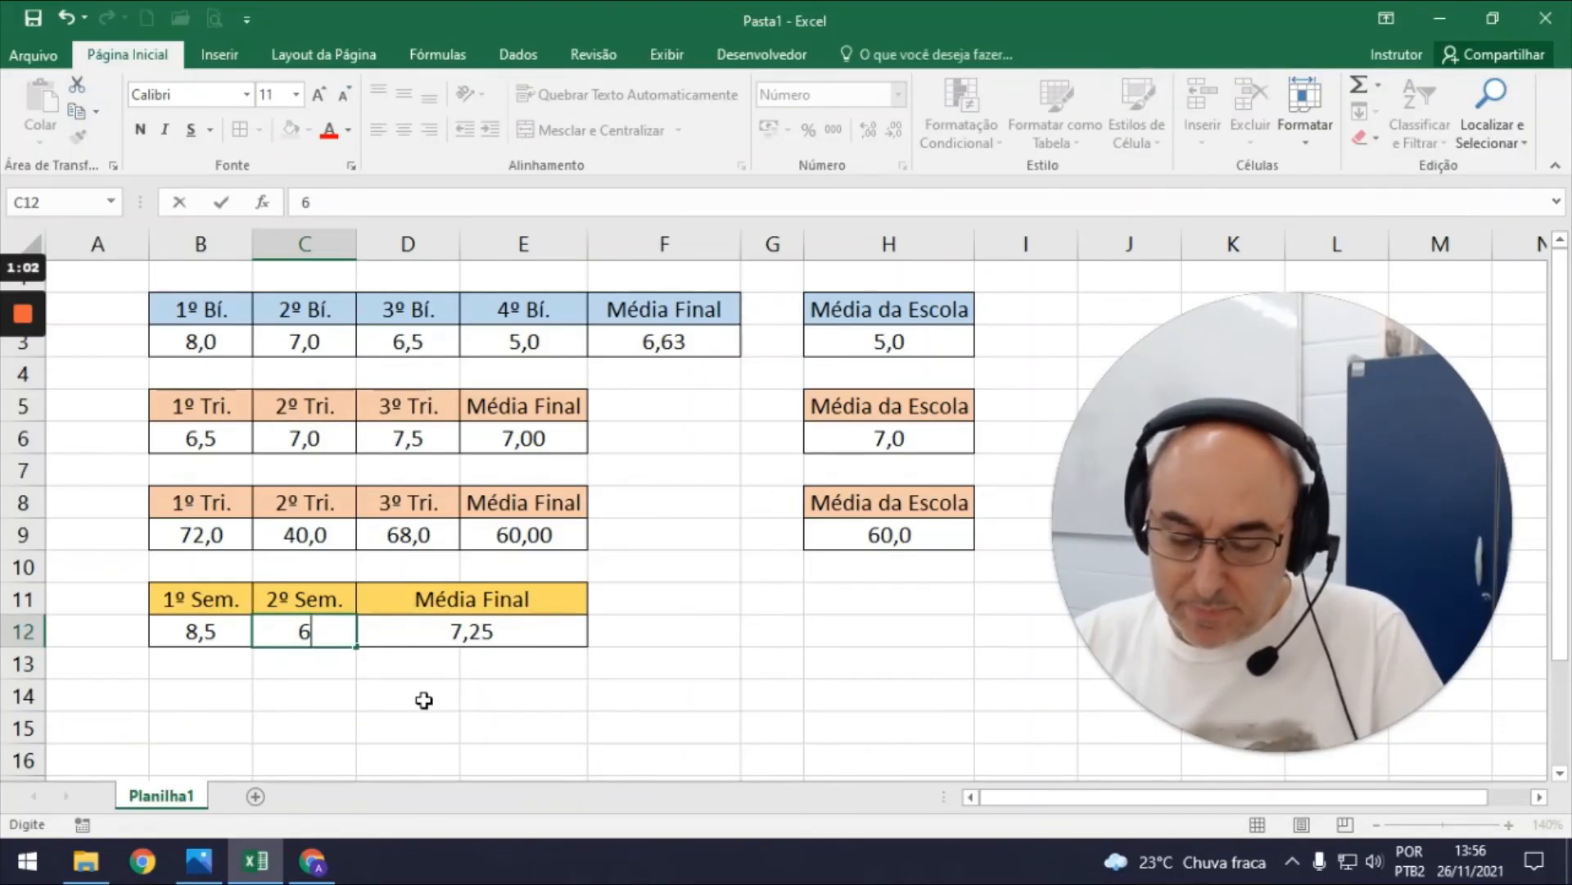
type(",5")
key("Return")
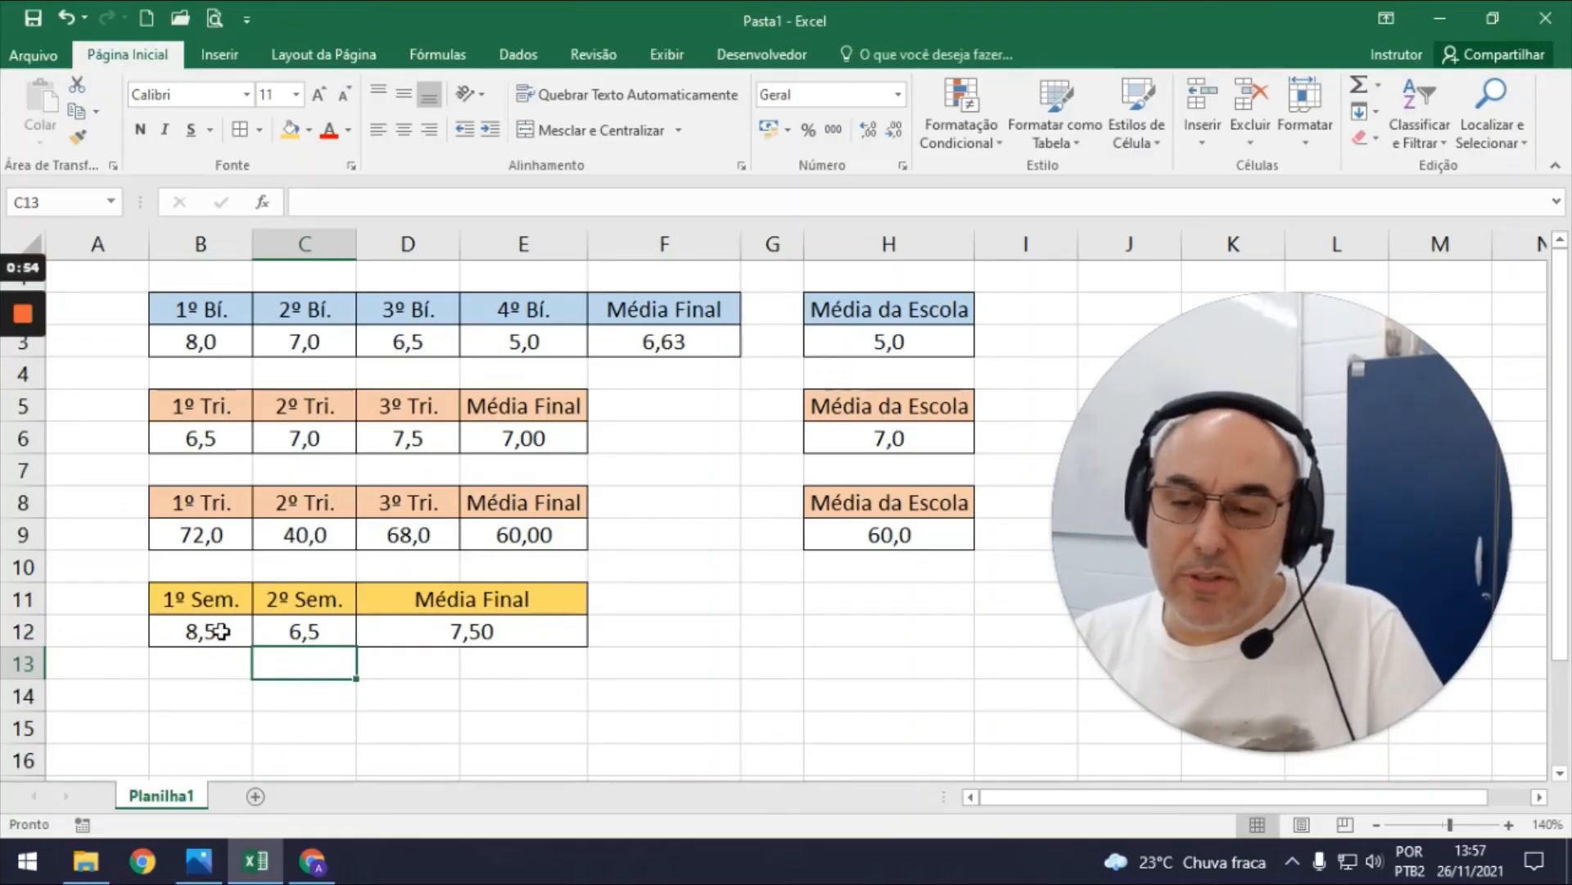
Clear the semester grades in B12:C12 and enter the first-semester grade 65 in B12.
left_click_drag(210, 633, 267, 632)
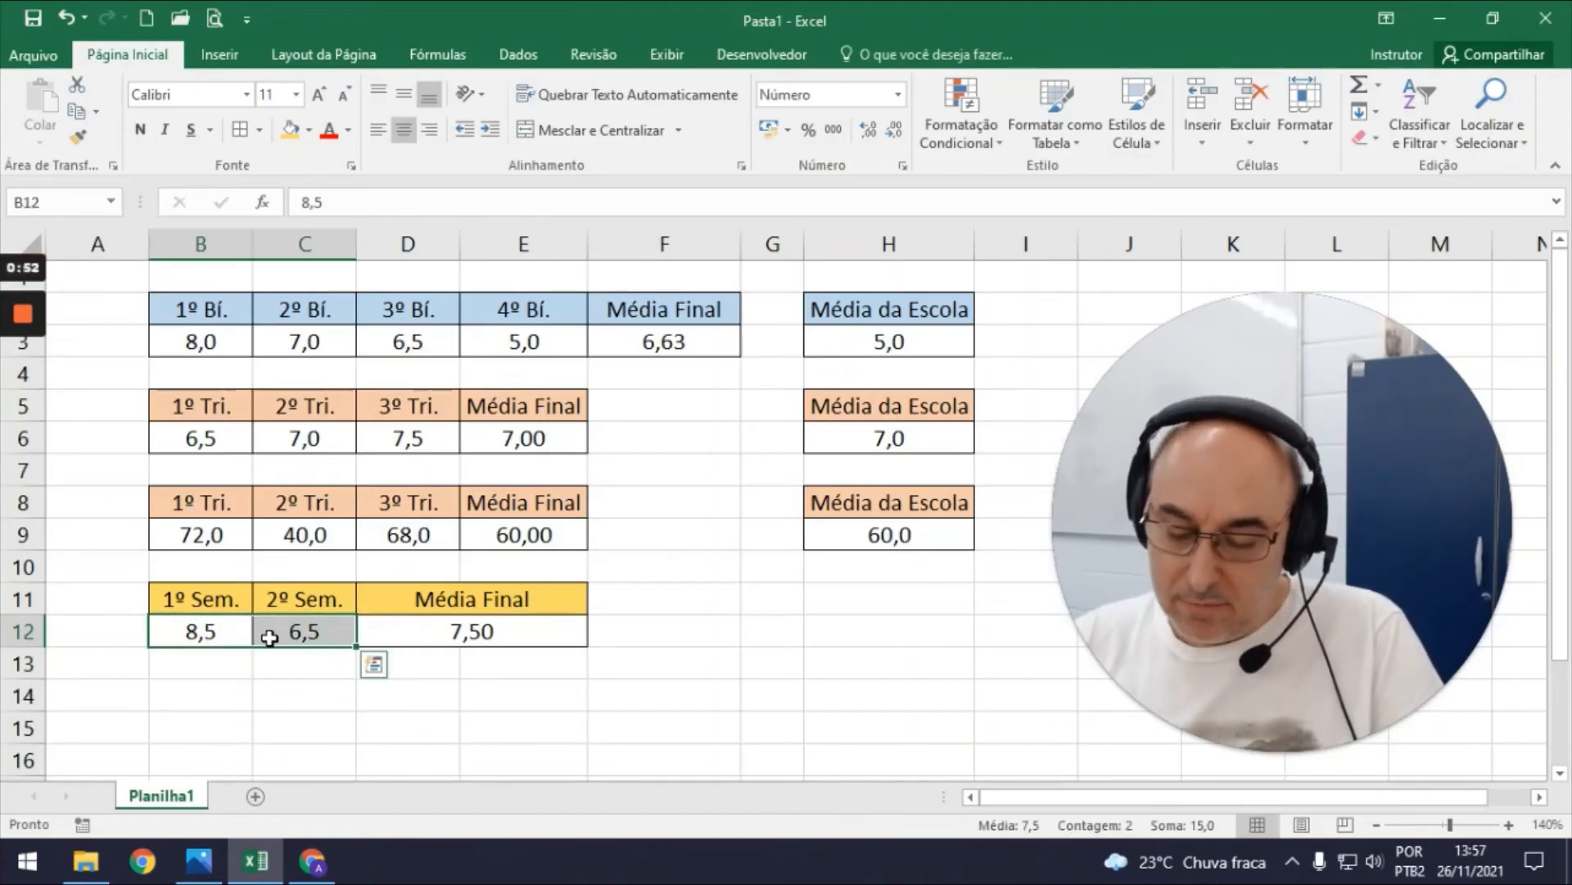
key("Delete")
left_click(267, 687)
left_click(218, 643)
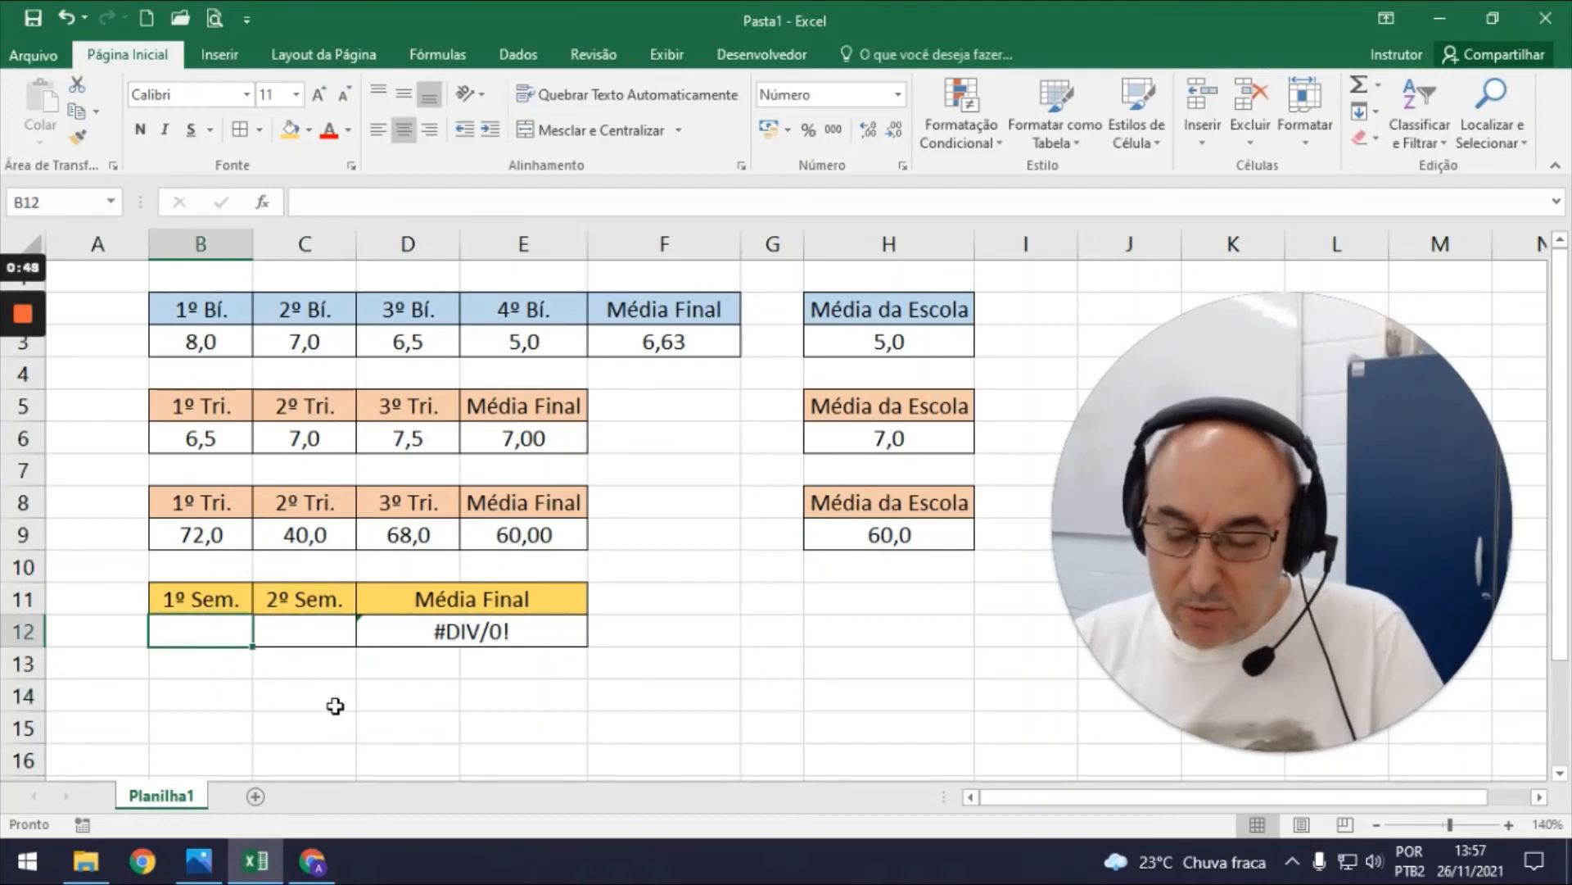
type("65")
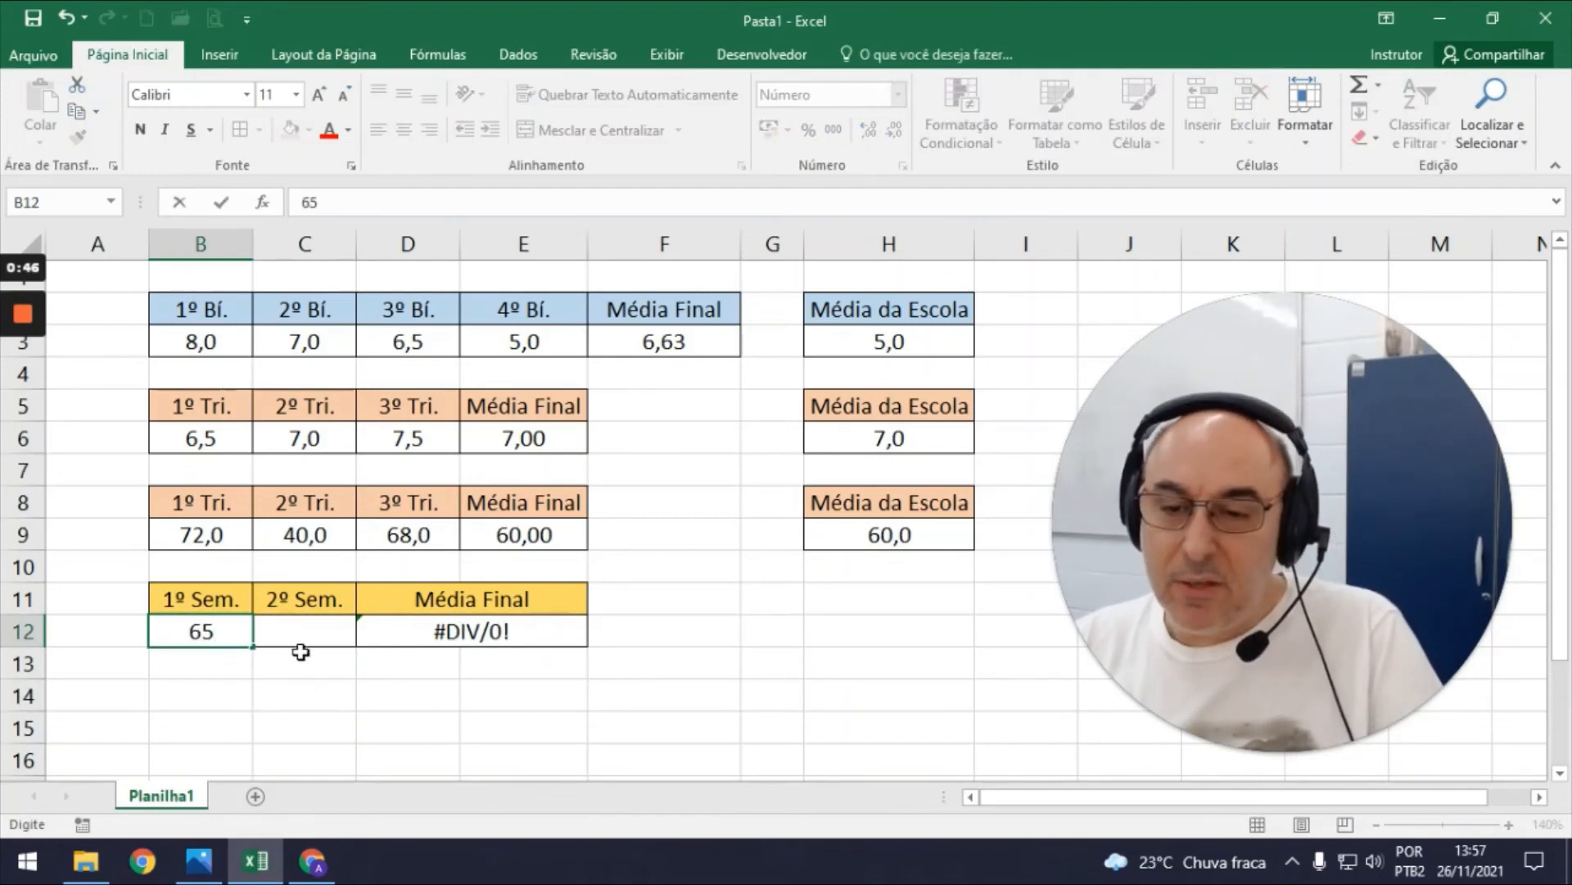
left_click(302, 626)
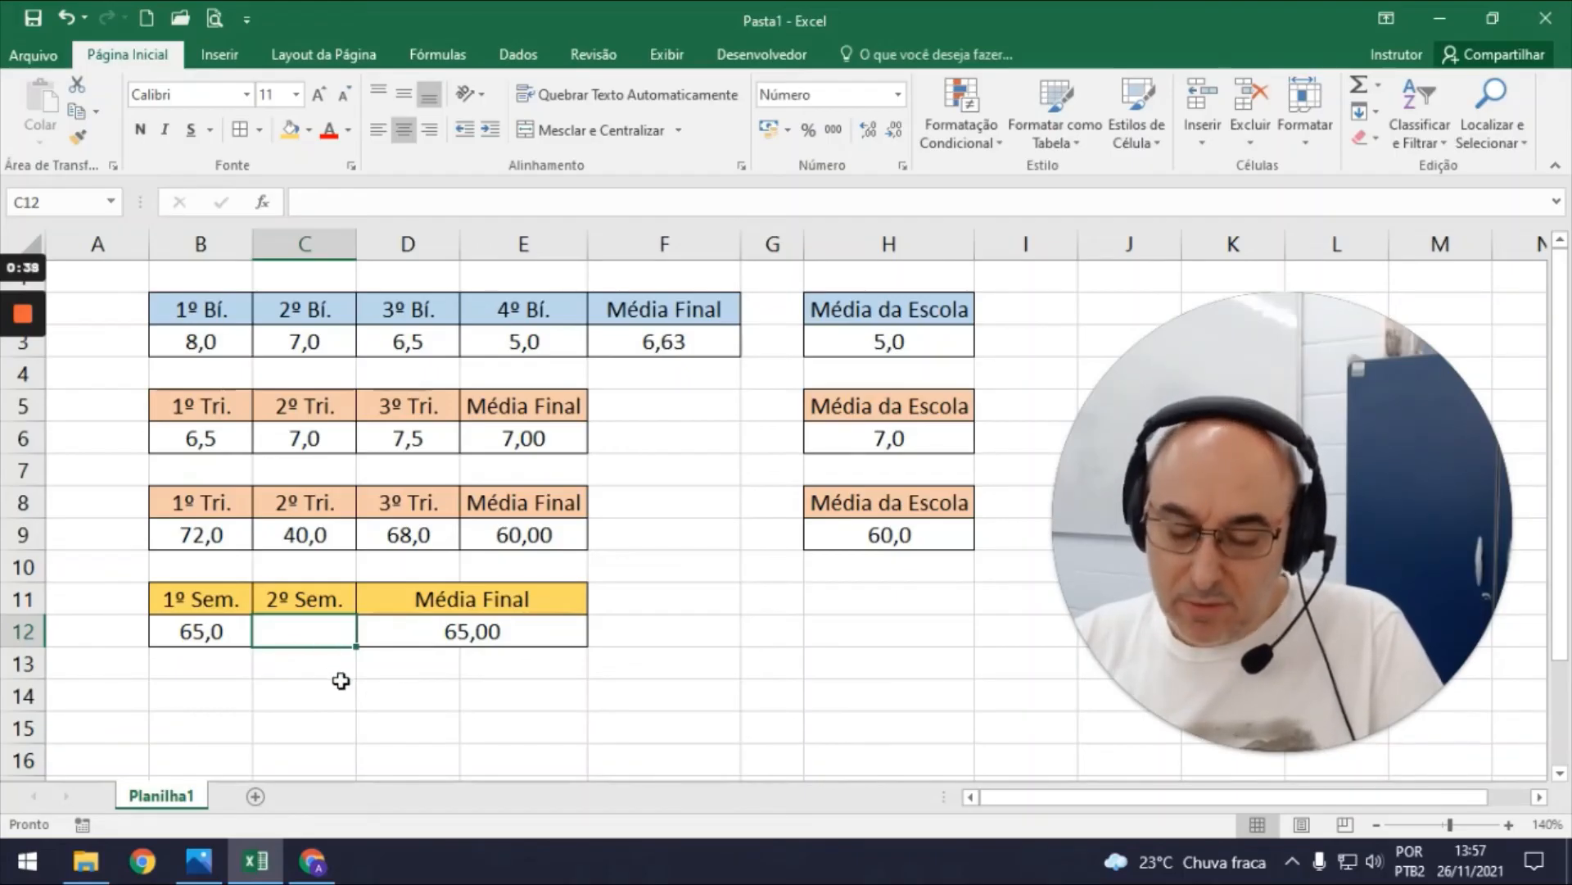
Test the second-semester grade in C12 with 50 and with 55.
type("50")
key("Return")
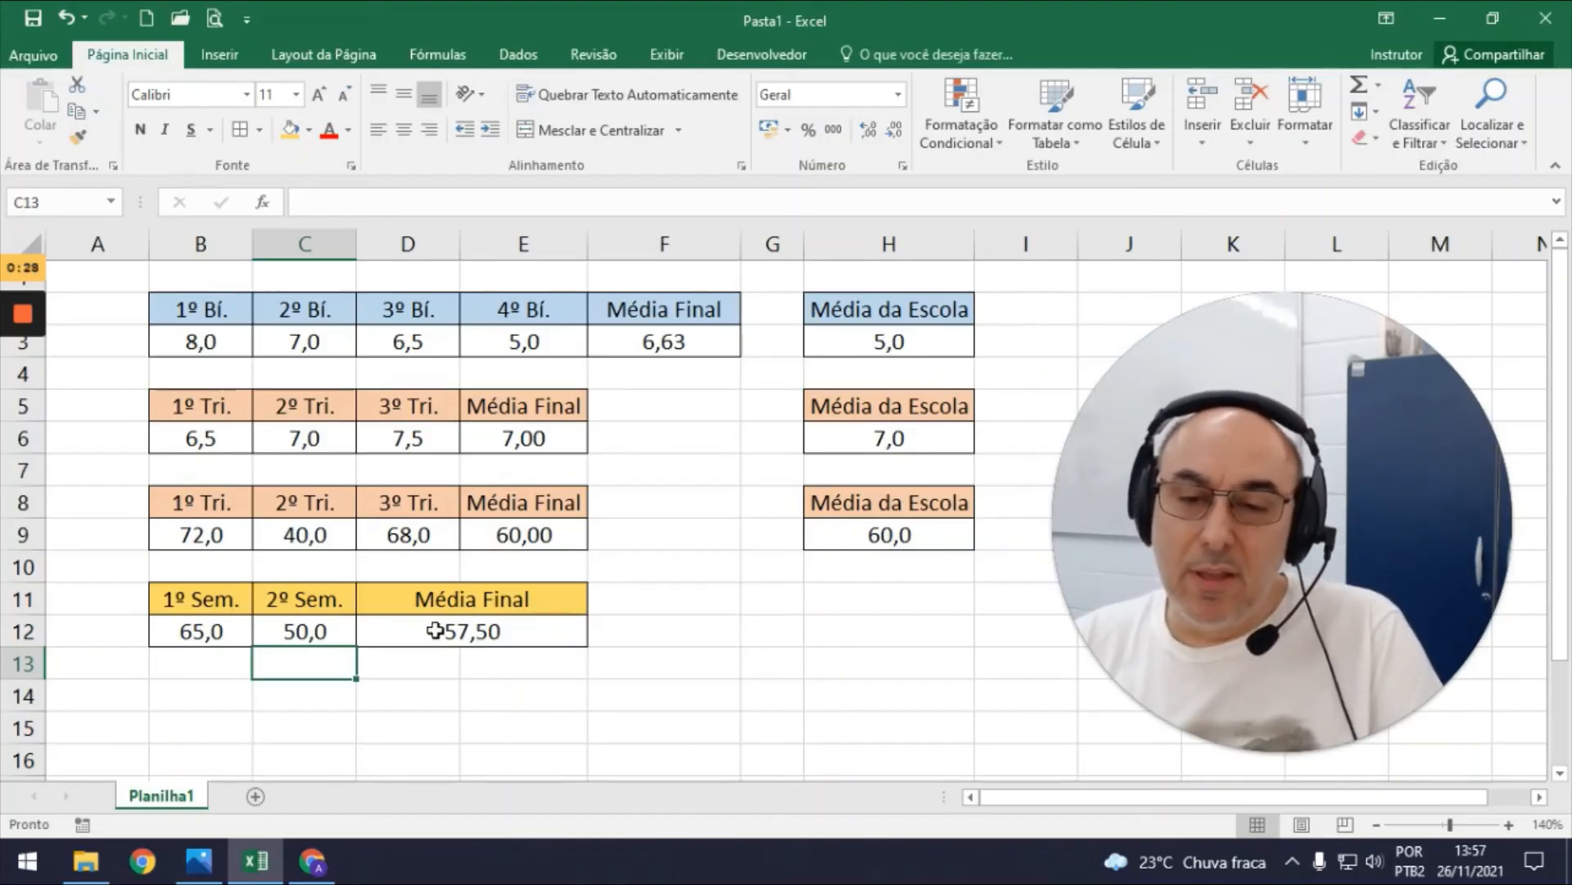
left_click(319, 635)
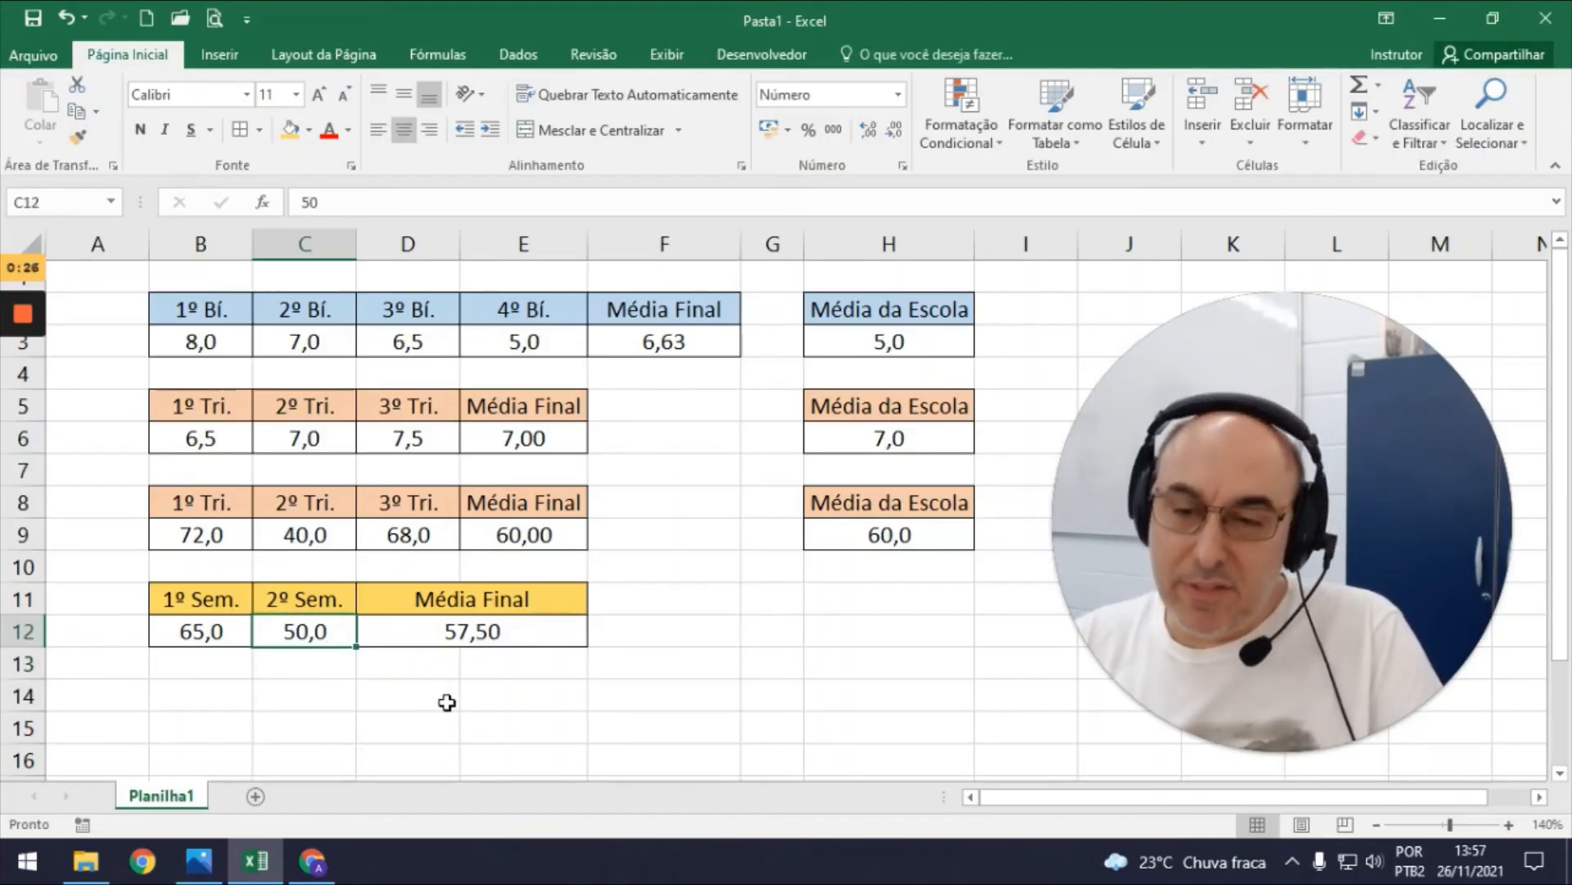
type("55")
key("Return")
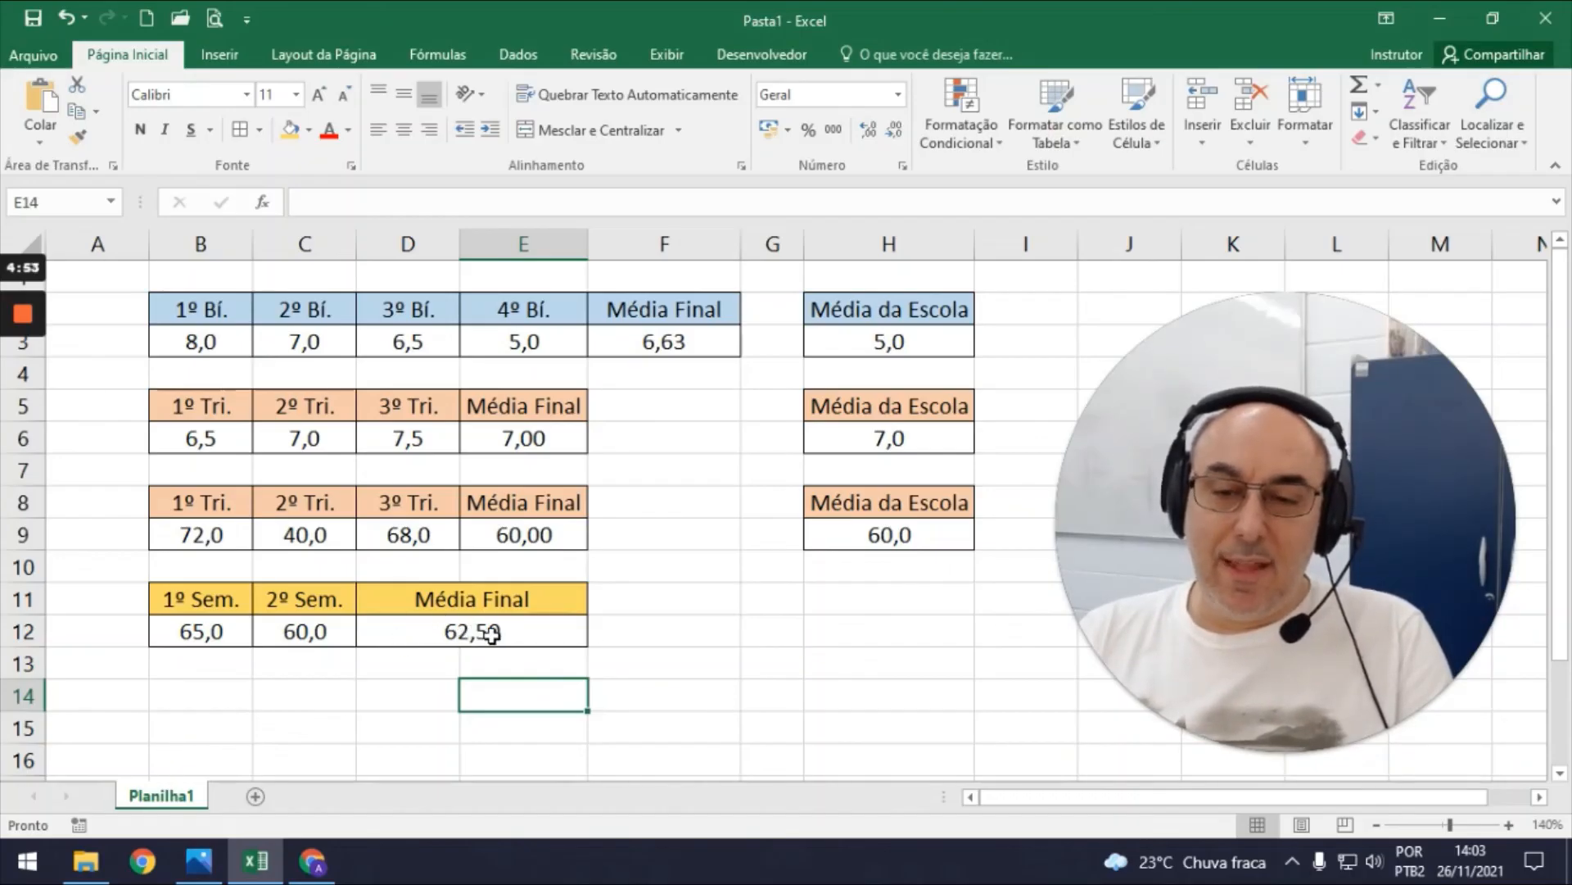
Try 70 as the second-semester grade in C12, and set it to 75.
left_click(322, 632)
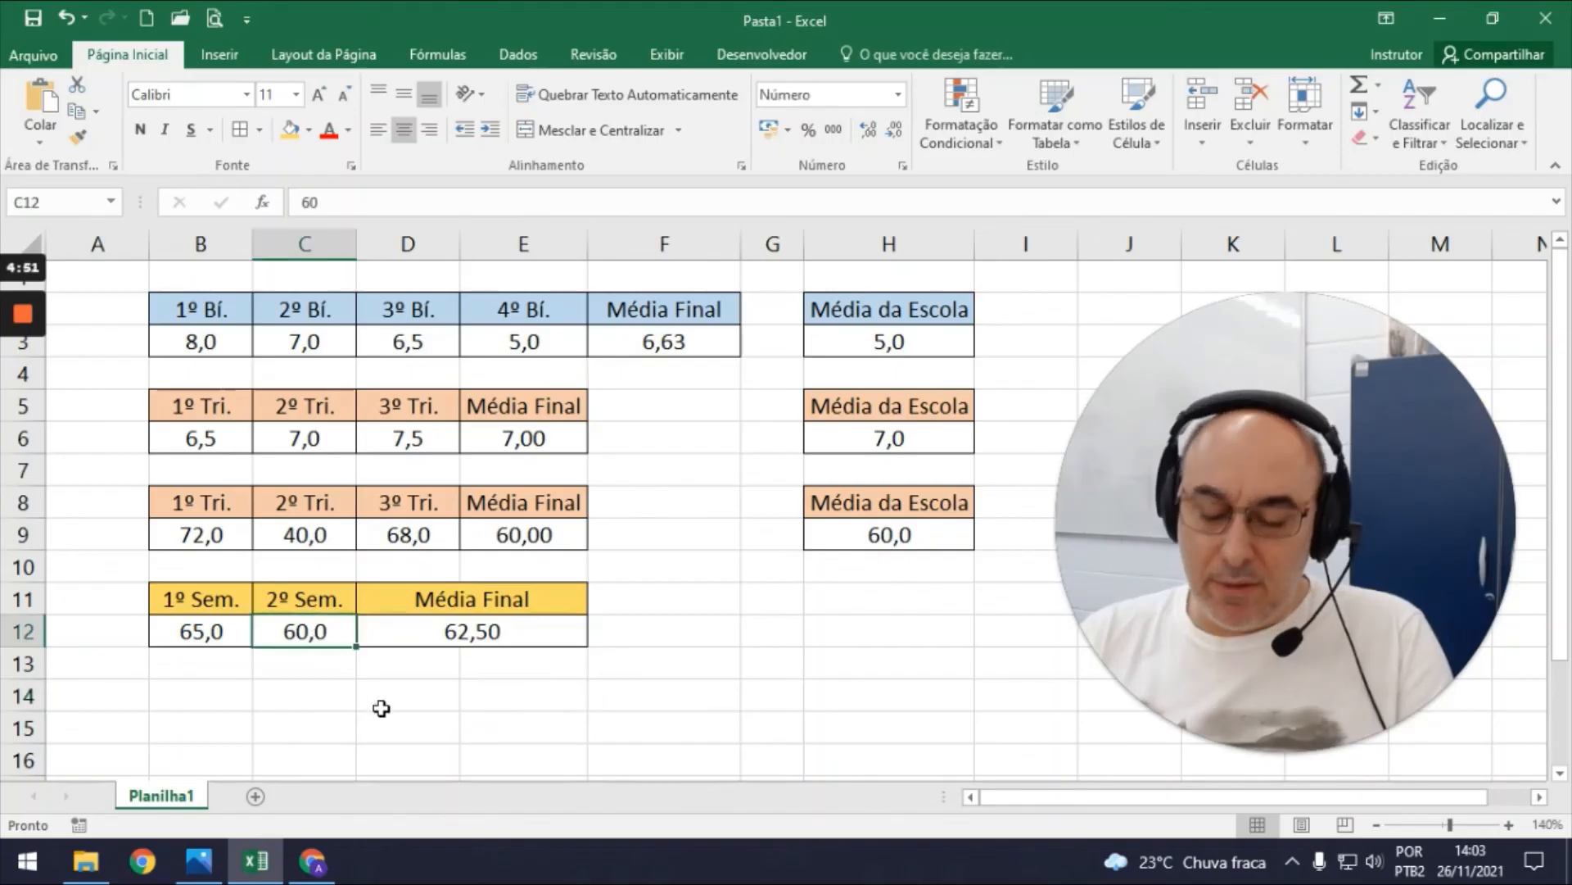
type("70")
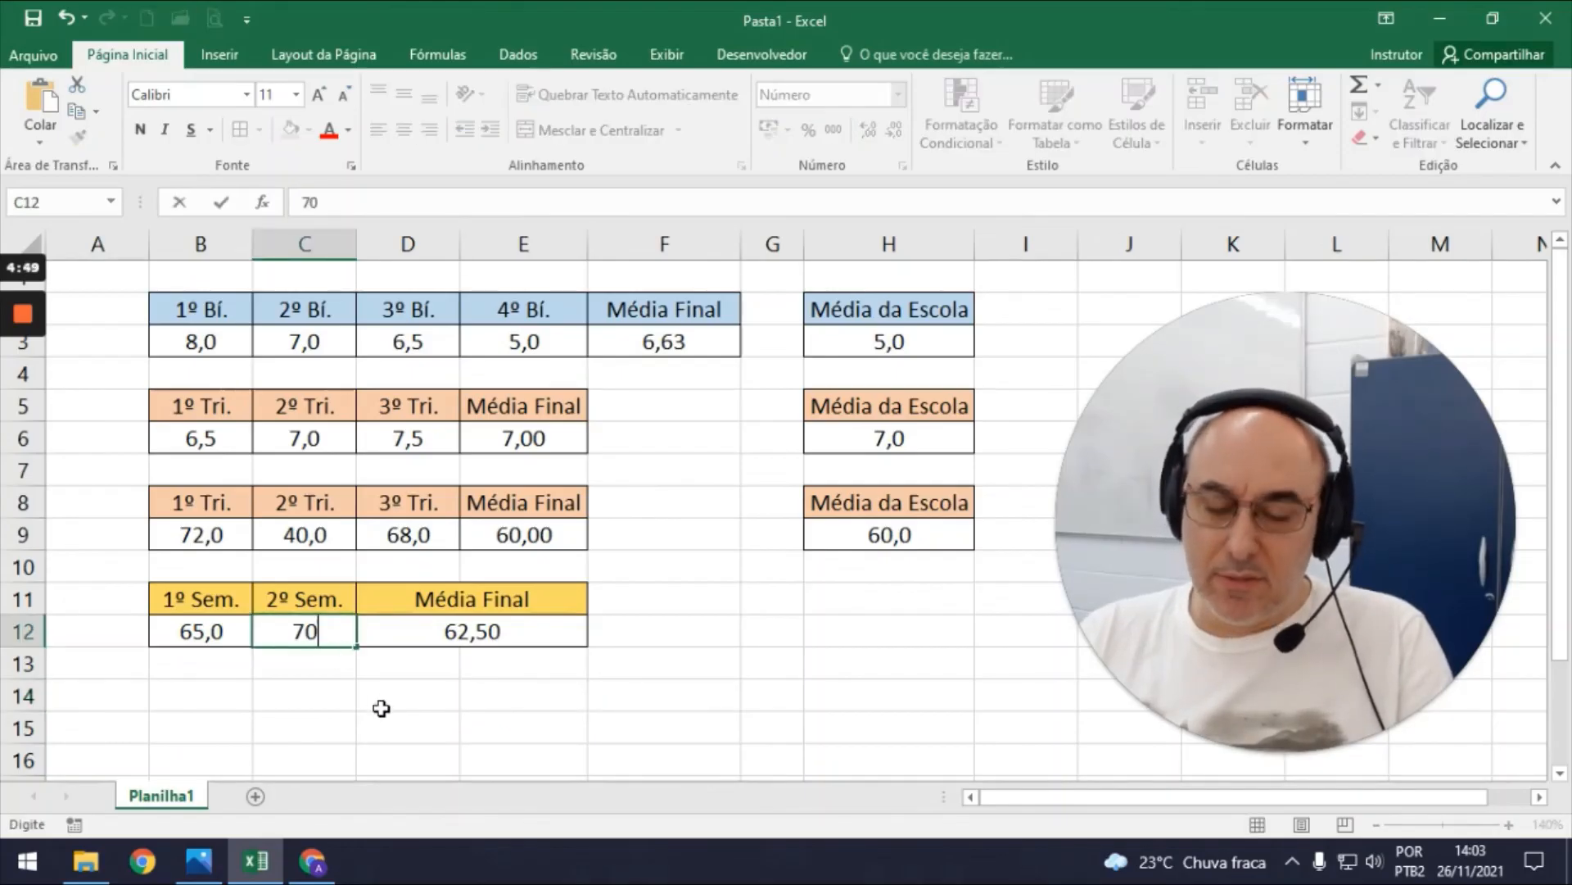
key("Return")
left_click(314, 633)
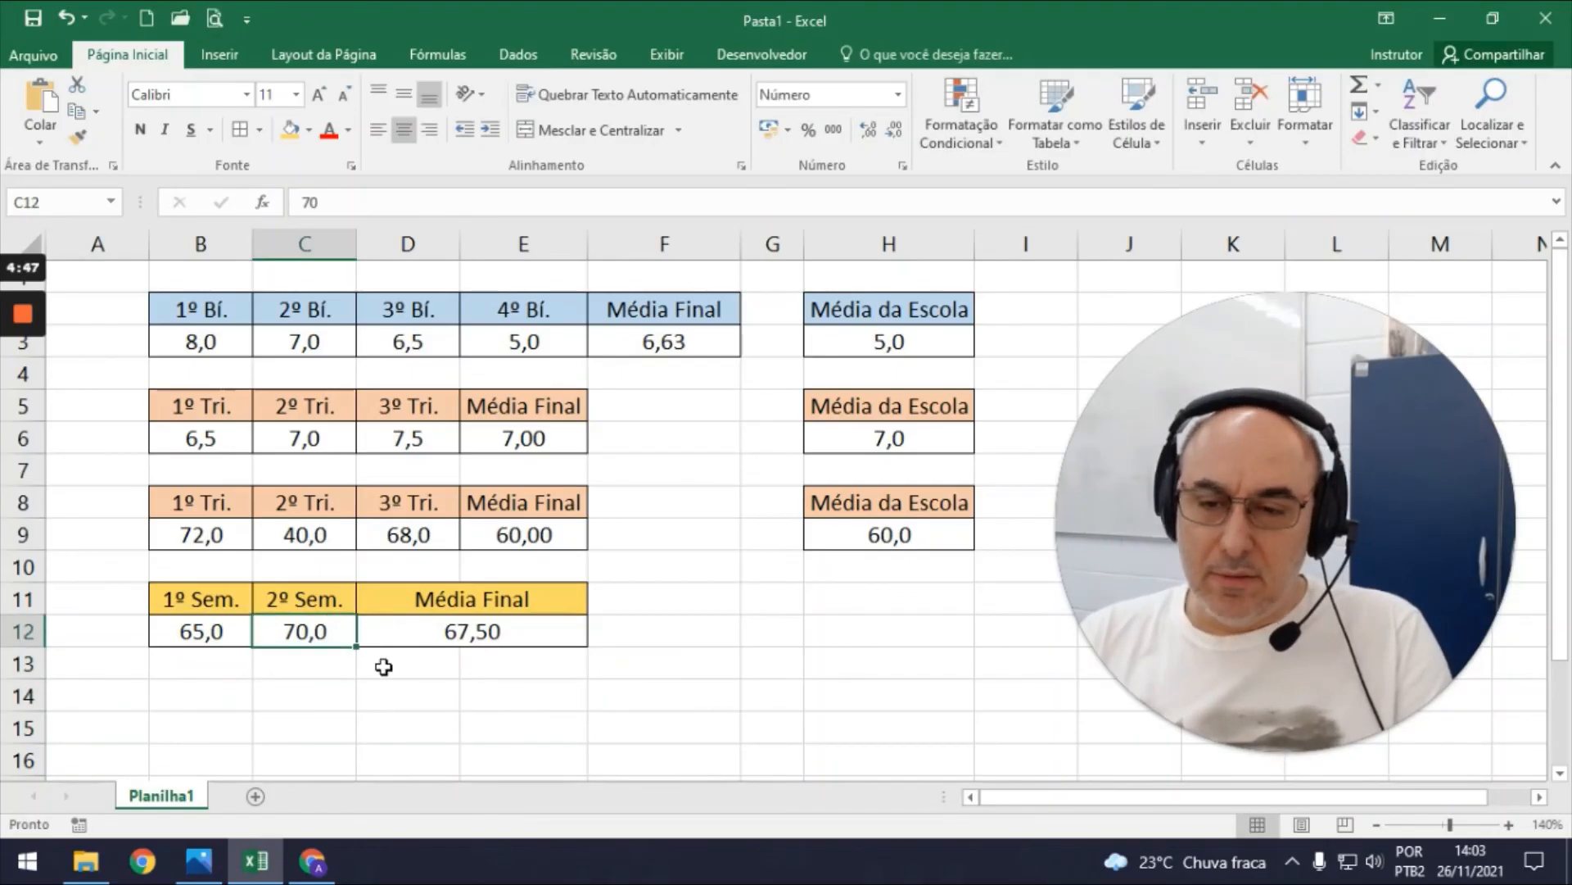
type("75")
key("Return")
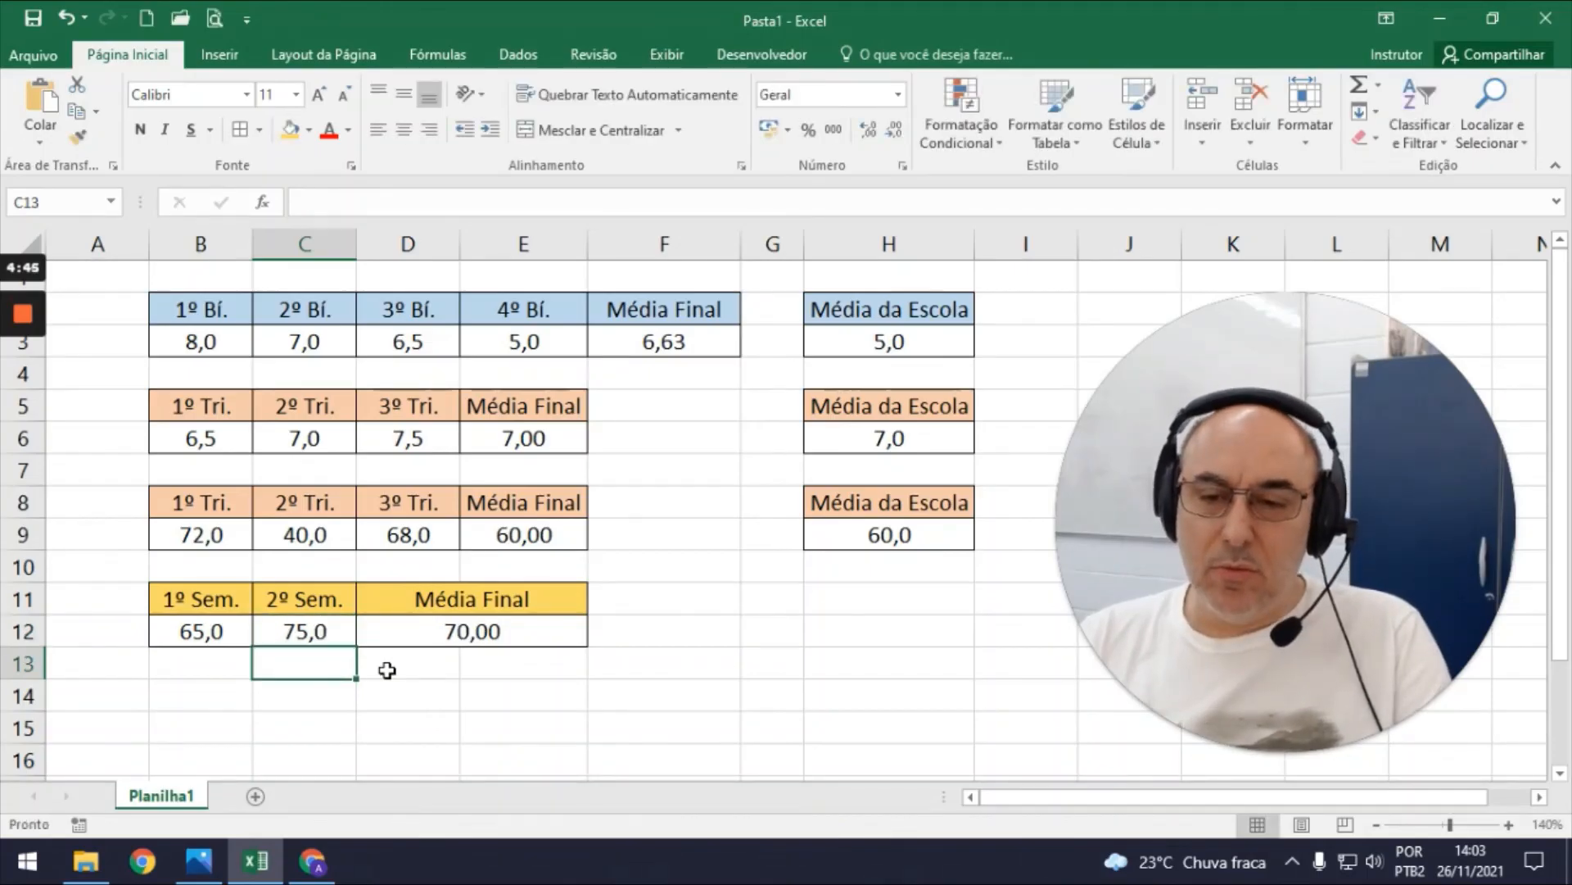